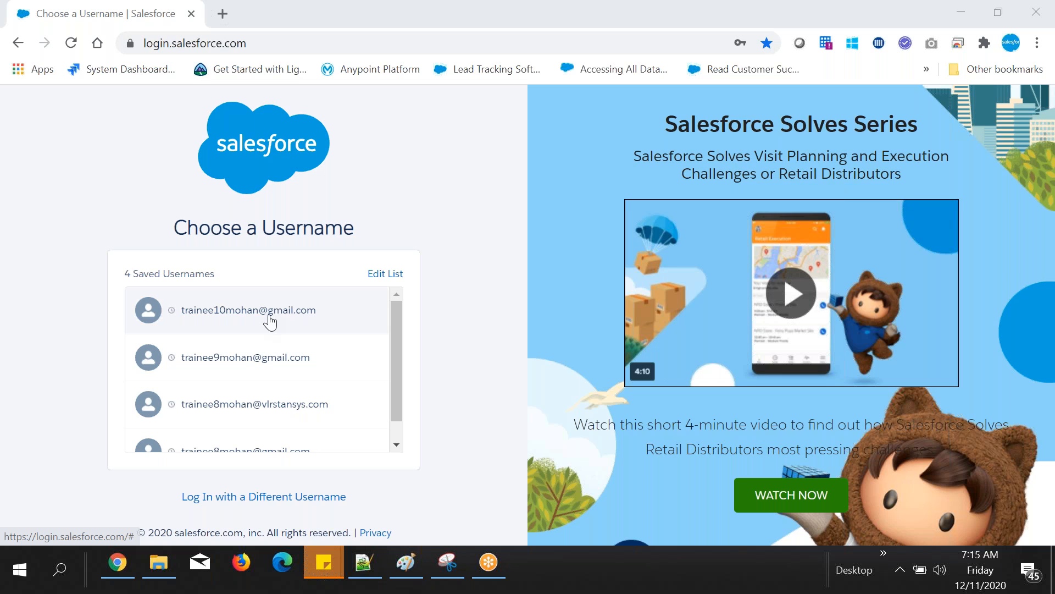
Step: Log in to Salesforce with the first saved username, entering the account password
click(270, 321)
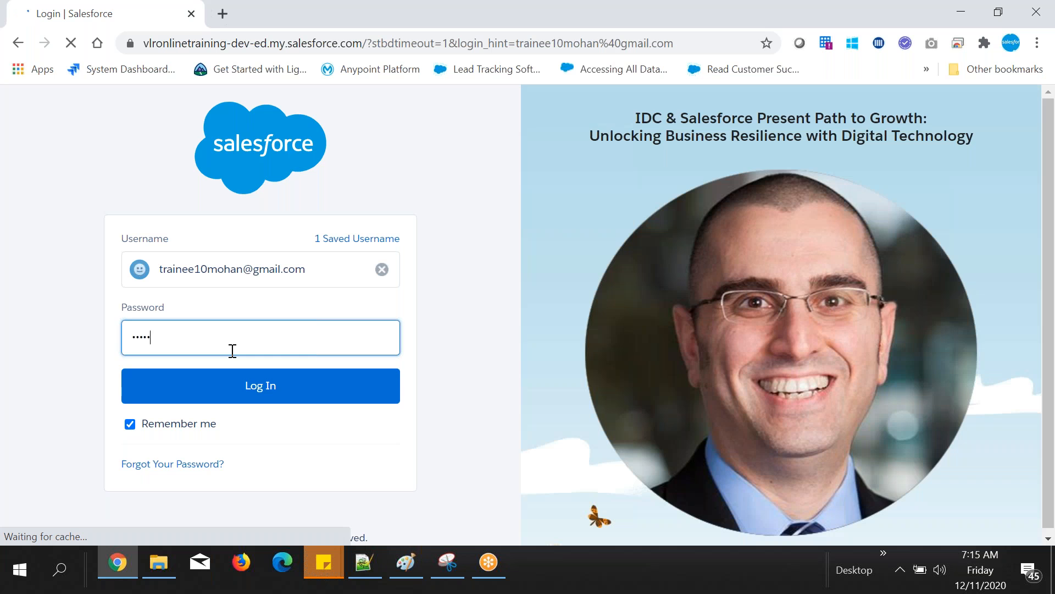
text(••••)
click(261, 385)
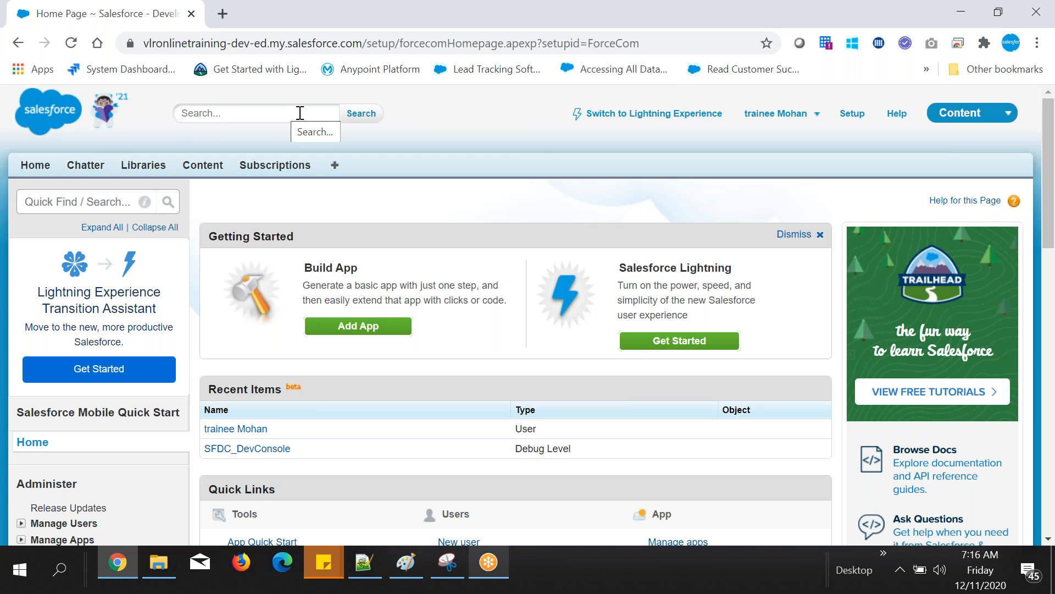
Step: View the options in the user menu of the page header, and open the Setup page
click(724, 115)
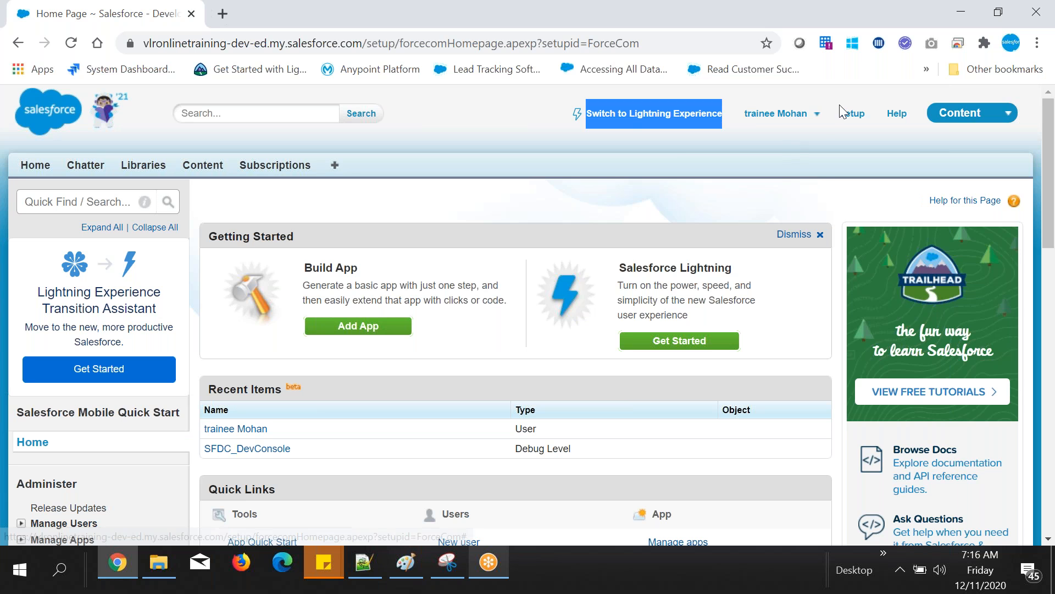
click(804, 115)
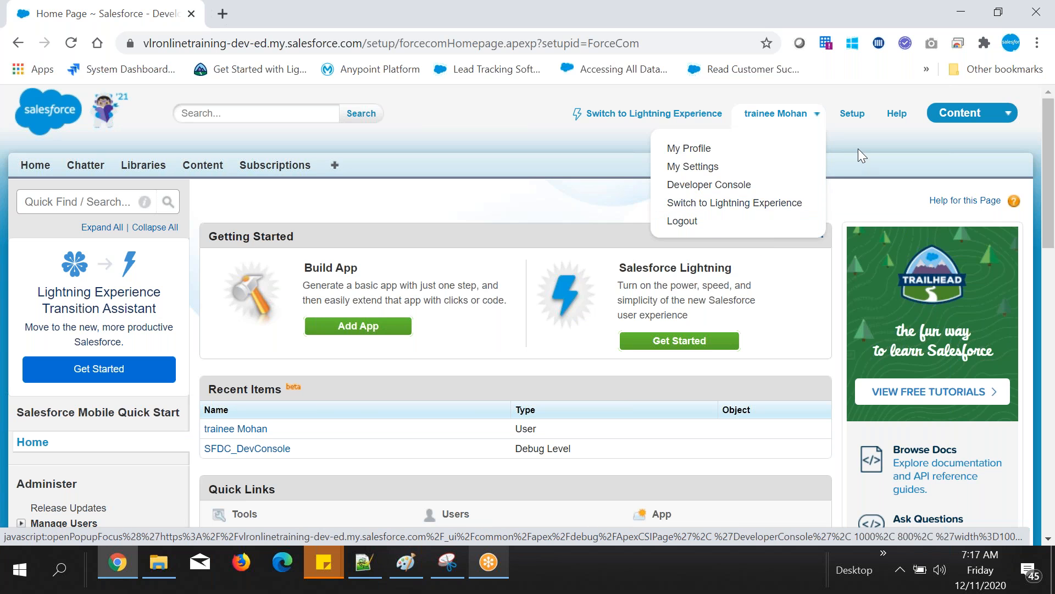
drag(869, 112, 842, 137)
click(849, 114)
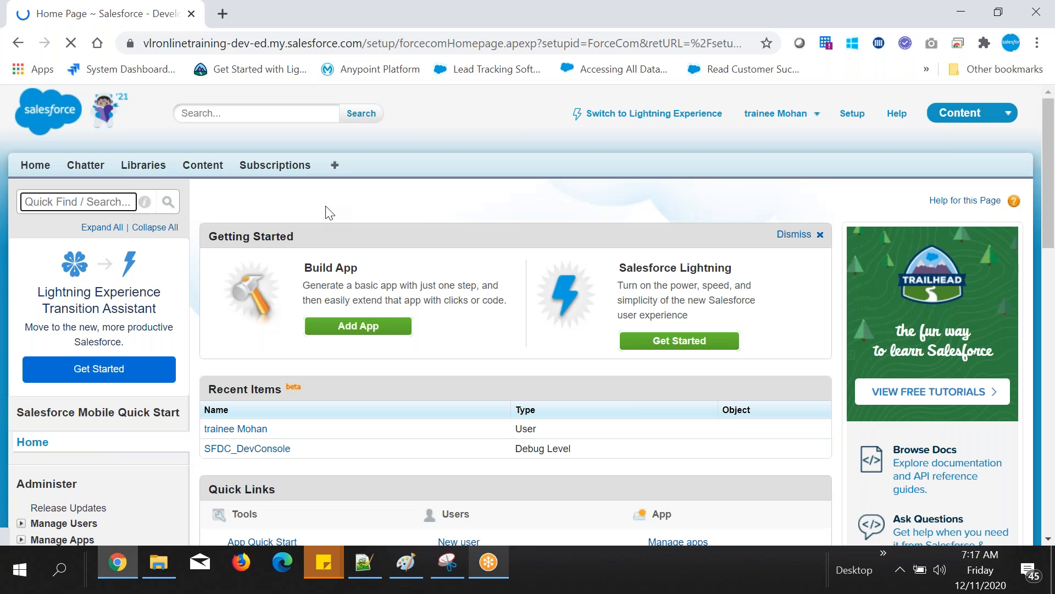
Step: Look through the Setup page's Administer, Build, Deploy and Monitor categories
scroll(268, 231, down, 10)
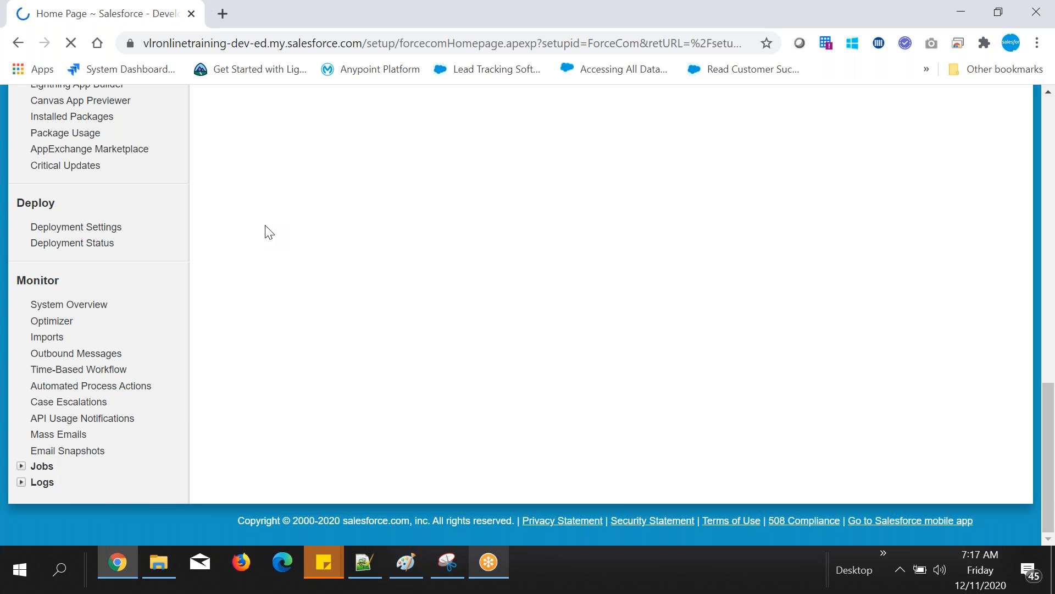
scroll(265, 227, up, 8)
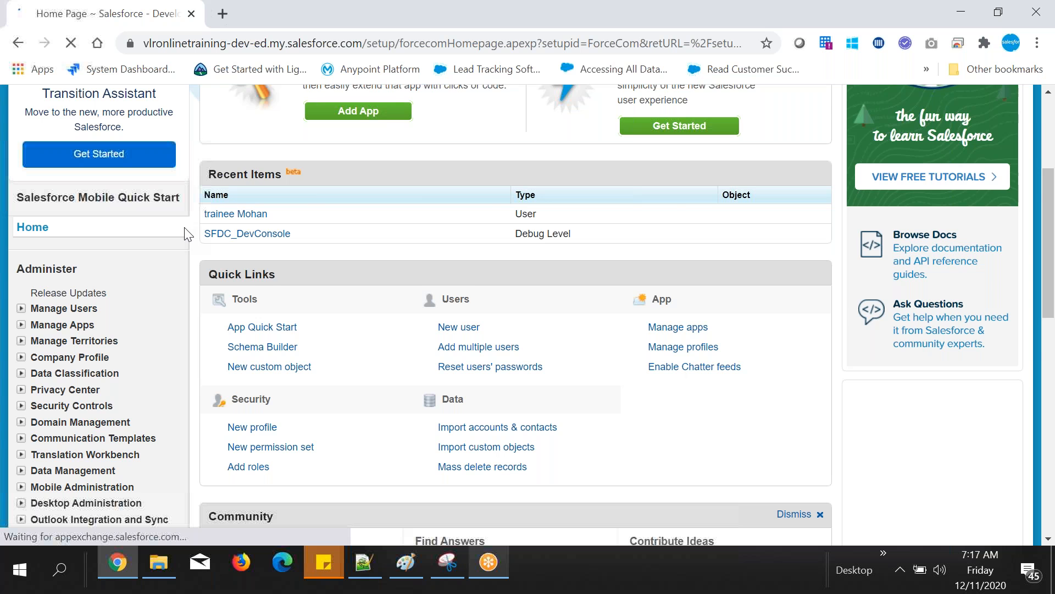
scroll(165, 214, down, 2)
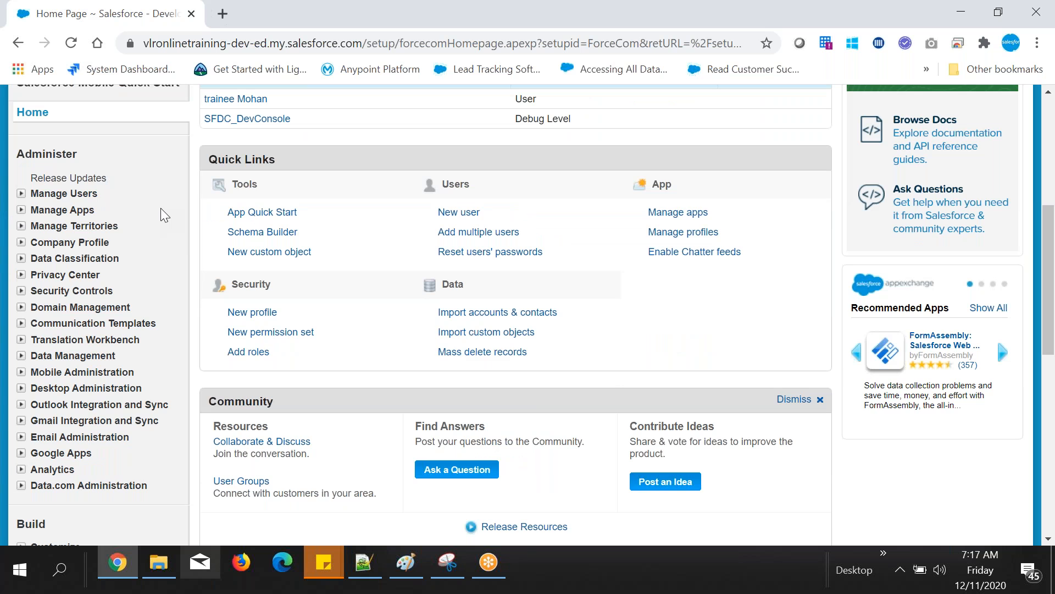
scroll(160, 208, up, 6)
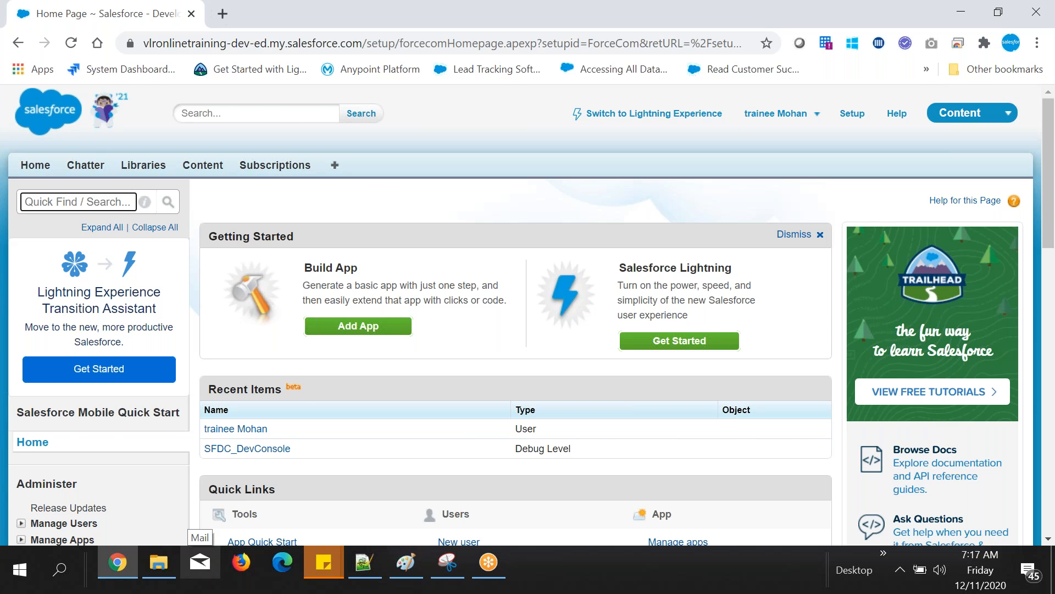
Step: Check the Header part notes in TenchBatch_Admin.txt in Notepad++, and return to Salesforce in Chrome
click(365, 562)
double_click(1000, 65)
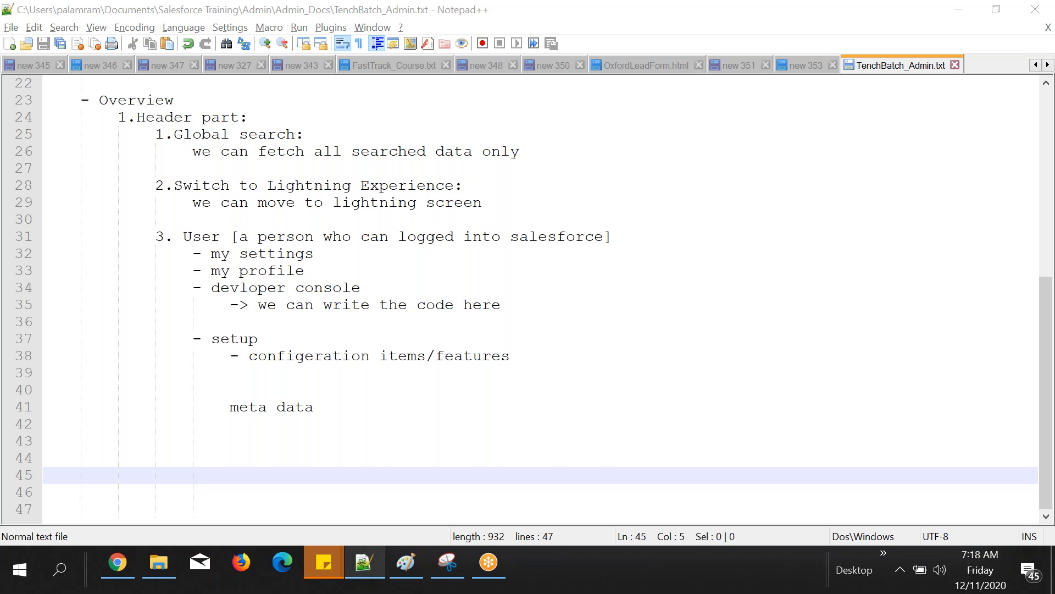
click(118, 562)
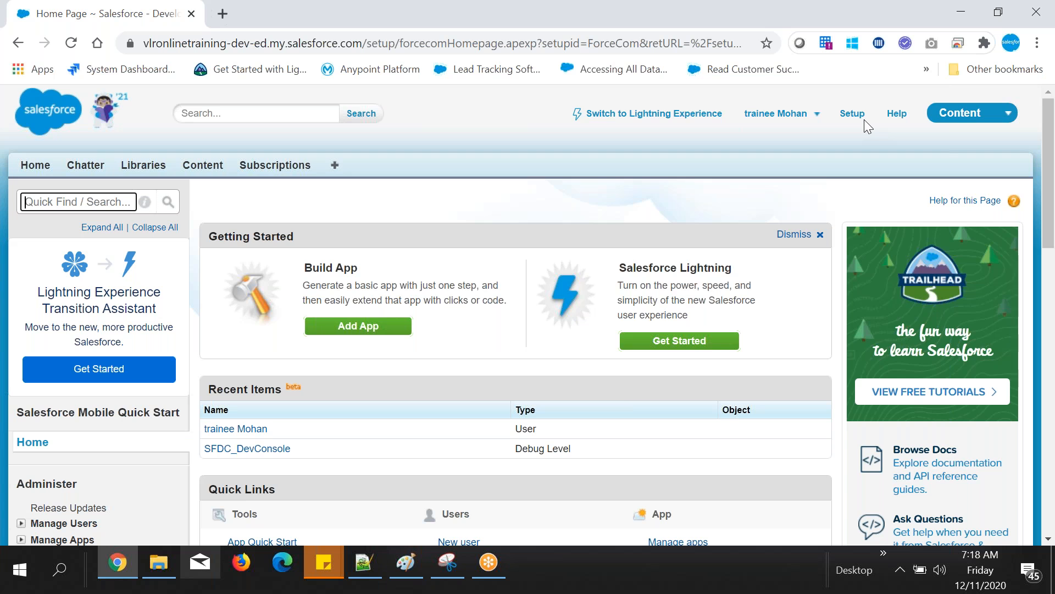
Step: Open the Salesforce Help site from the page header and look over its home page, including Support & Services
click(896, 114)
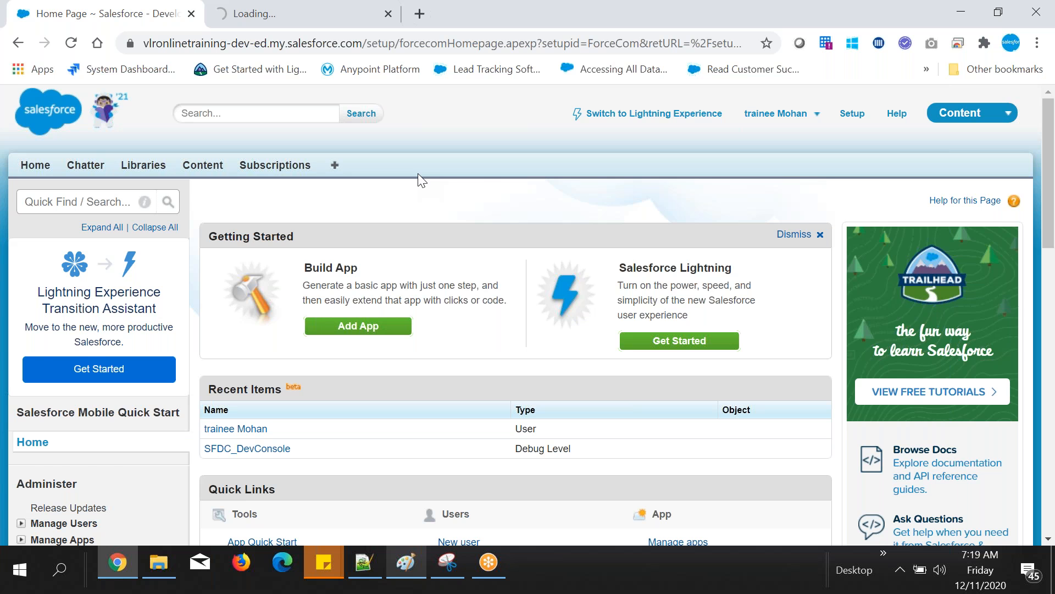
scroll(101, 368, down, 4)
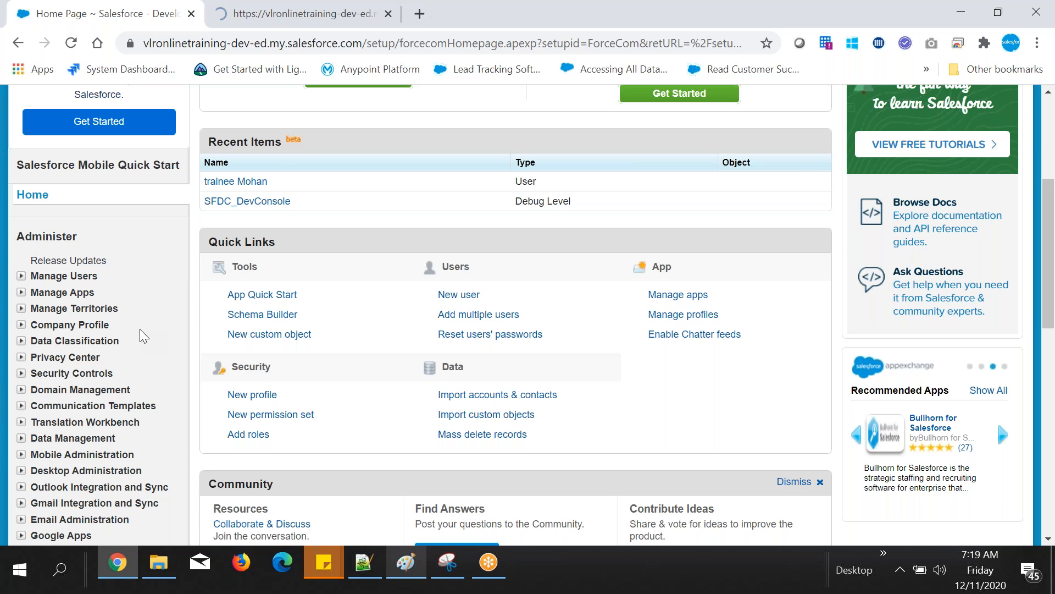
scroll(140, 329, up, 5)
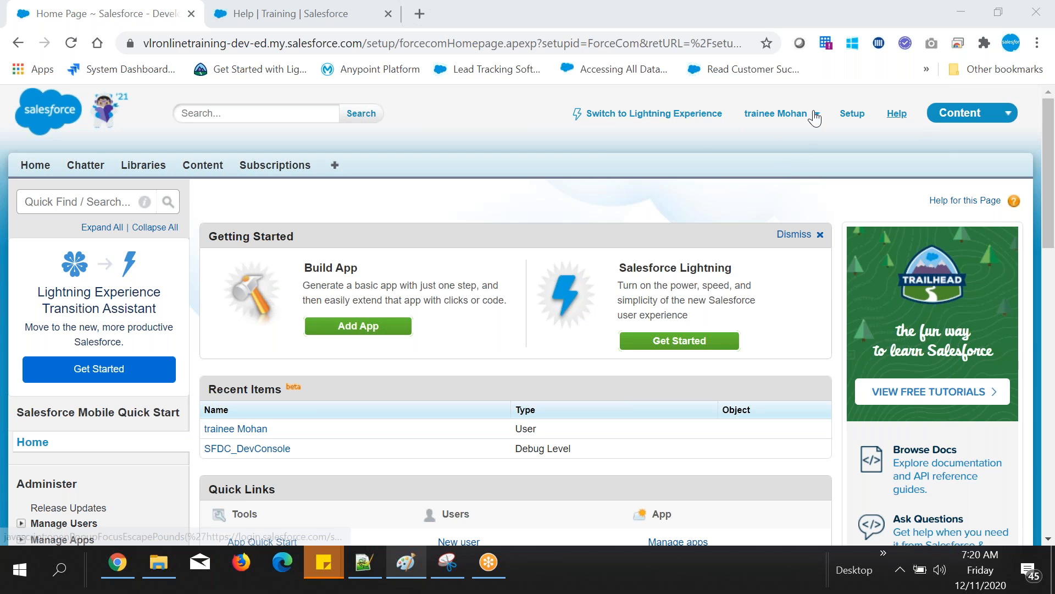
click(220, 8)
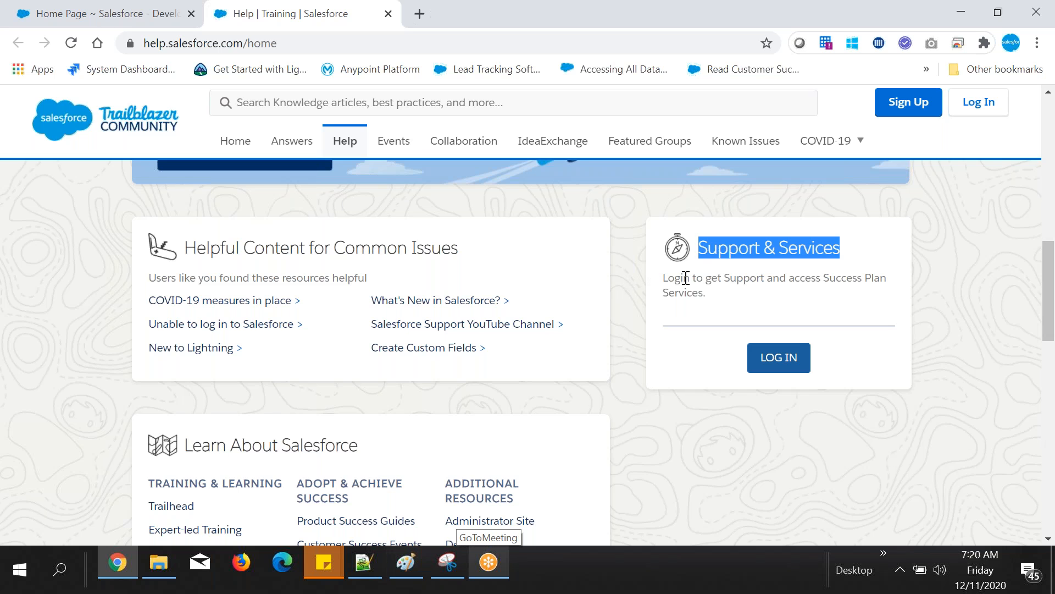
click(687, 298)
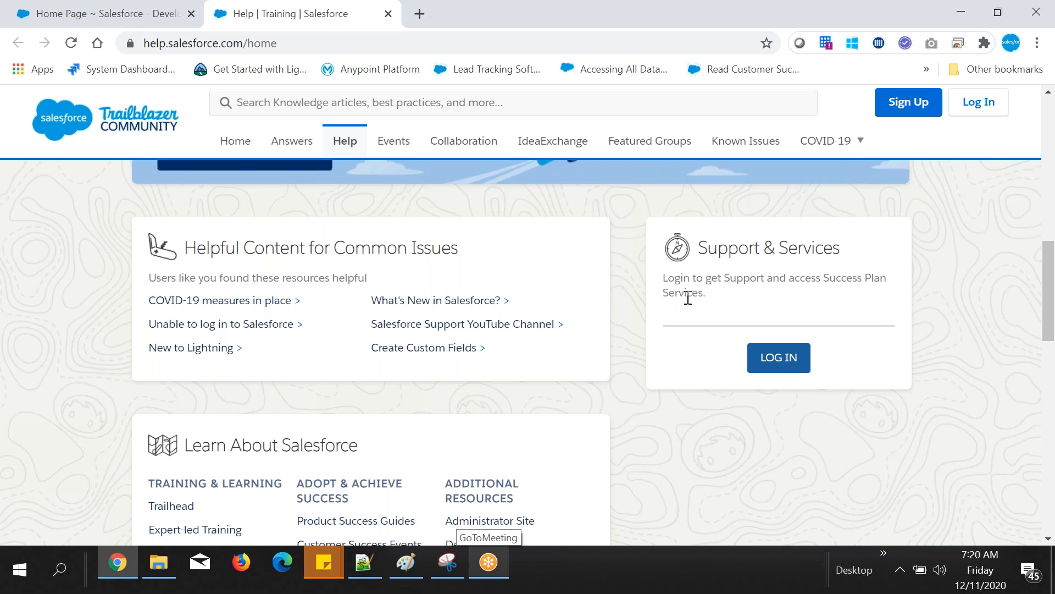
scroll(687, 297, up, 1)
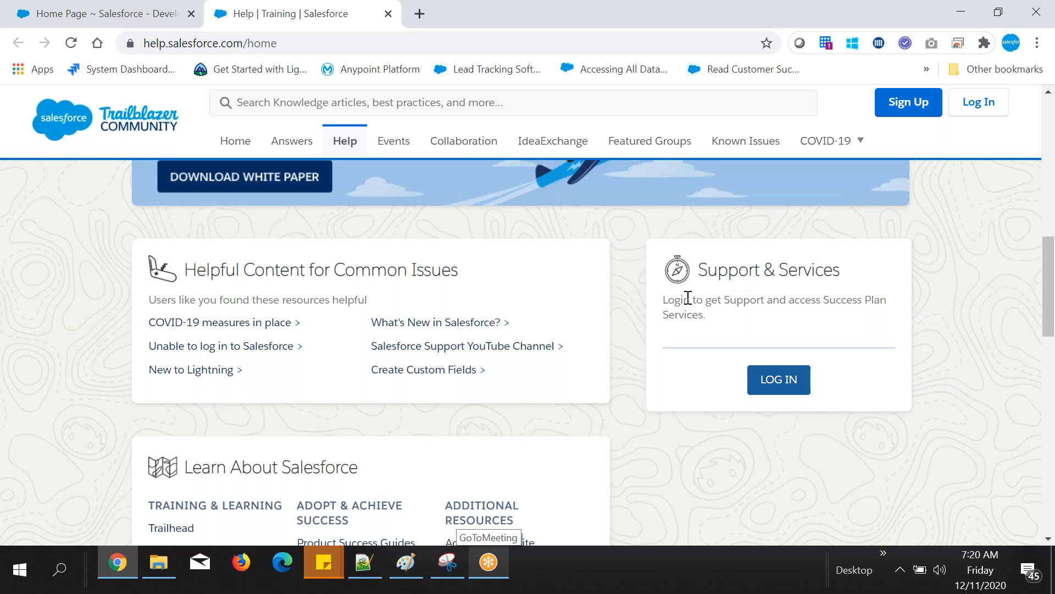
scroll(687, 298, up, 3)
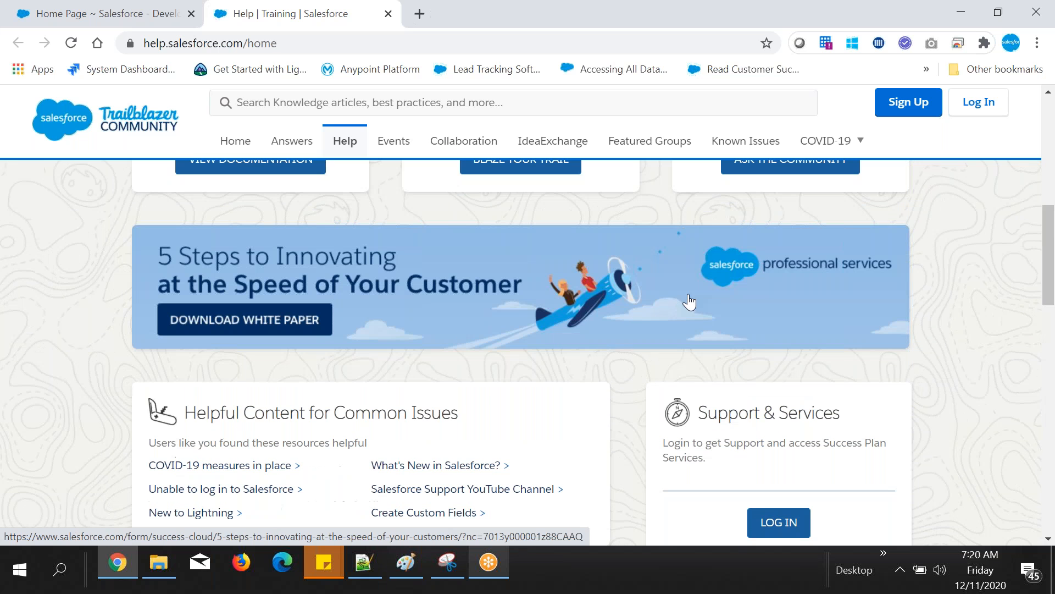
key(ctrl+Tab)
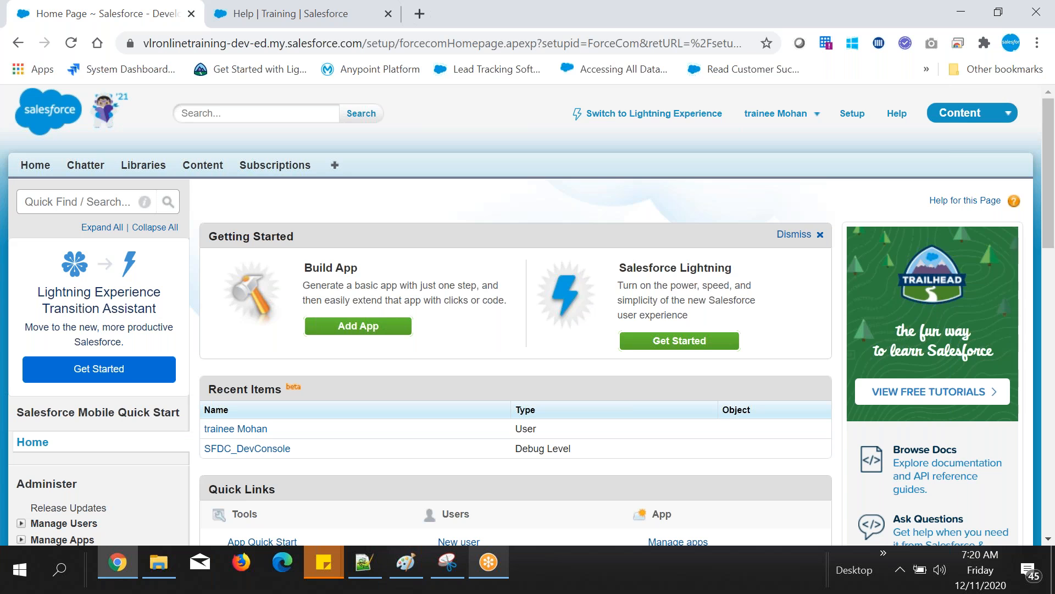
key(ctrl+Tab)
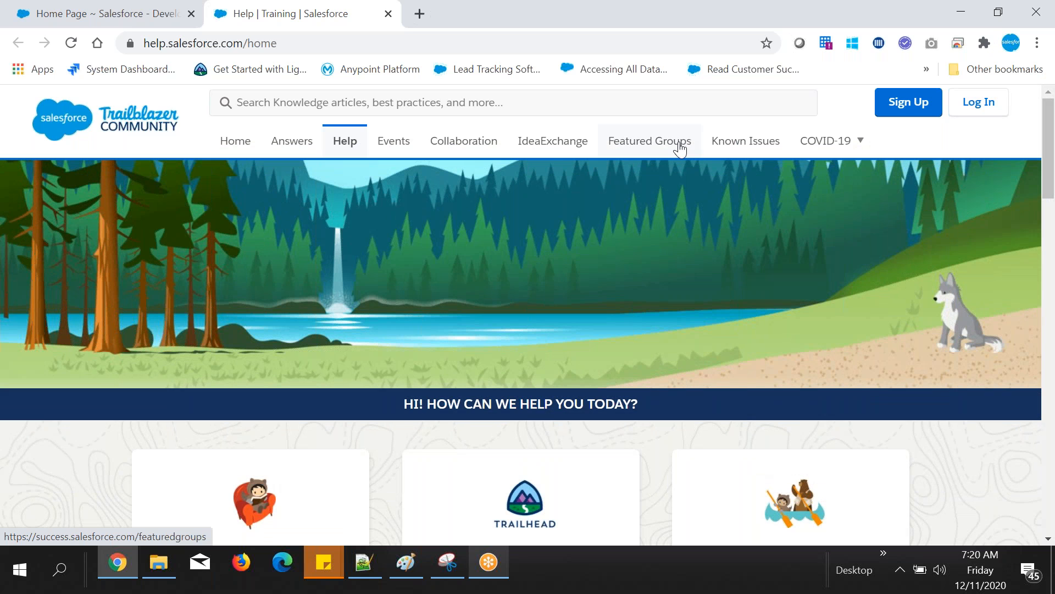
Step: Search the Help site for "process builder" and look through the results
click(513, 103)
text(process builder)
key(Return)
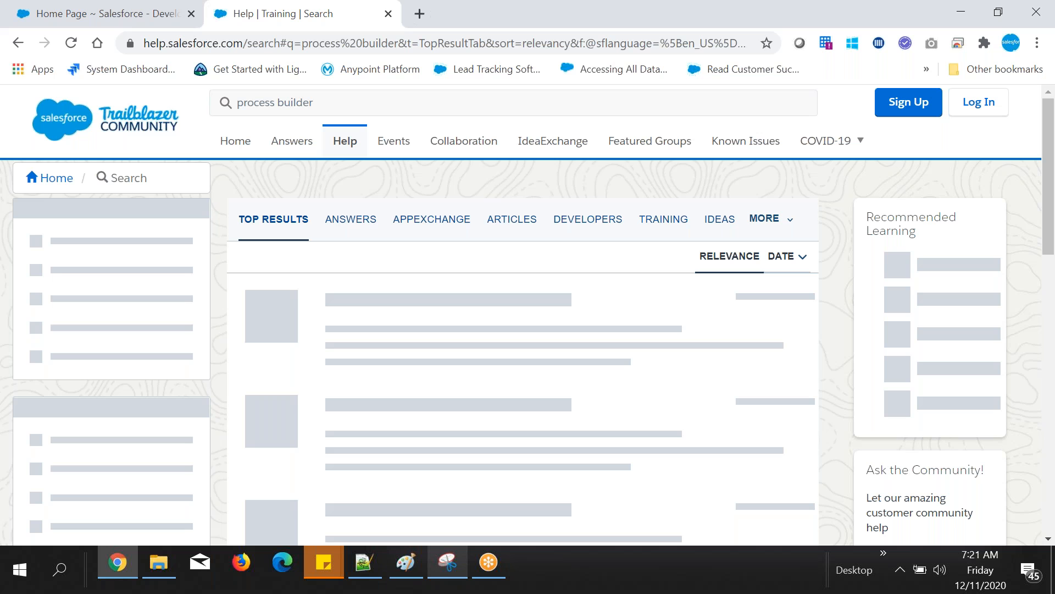
scroll(307, 295, down, 3)
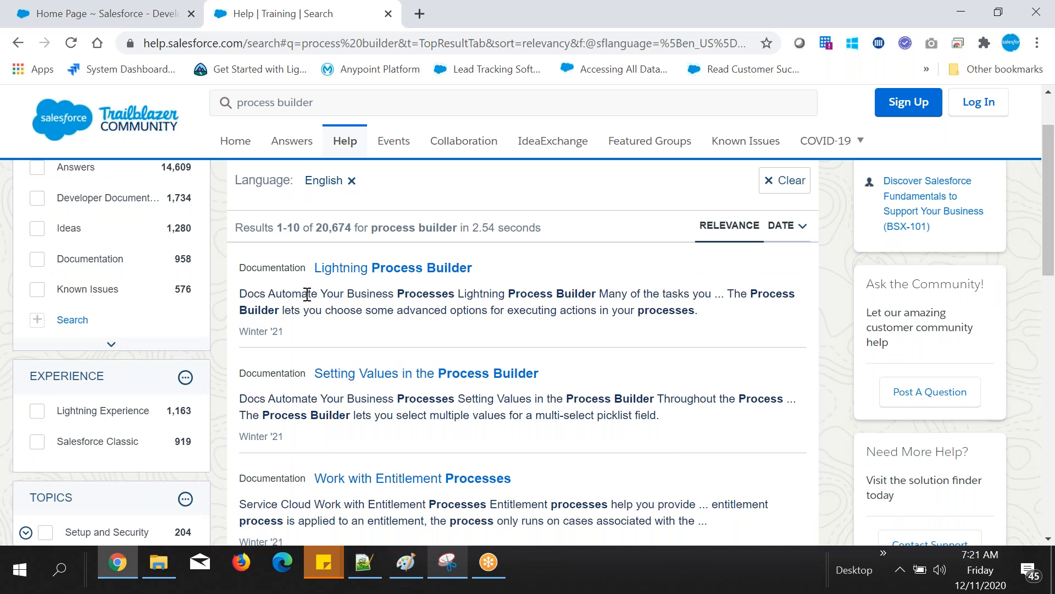
scroll(307, 295, down, 2)
drag(263, 339, 295, 355)
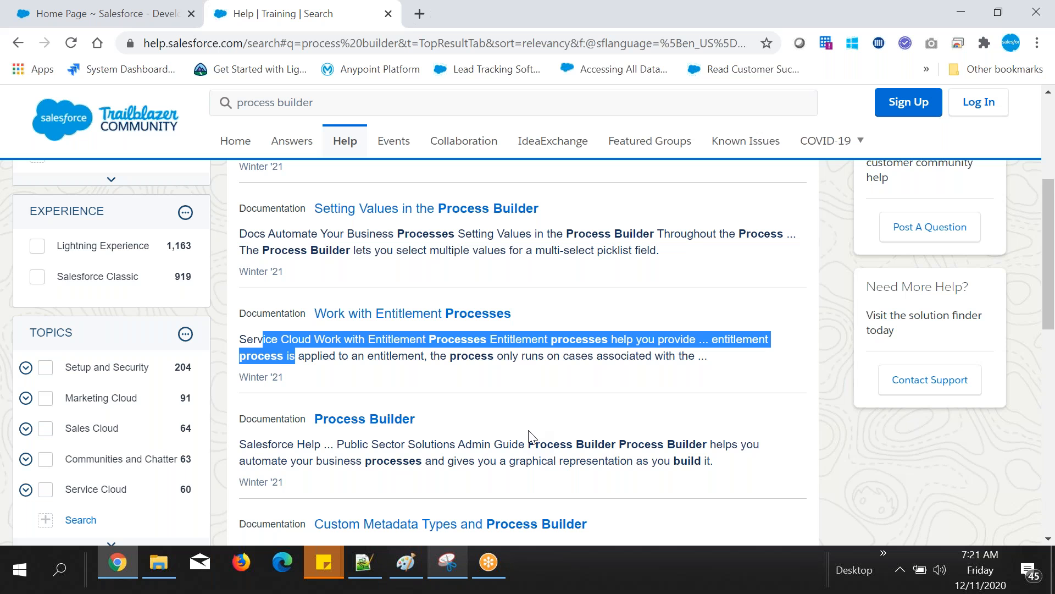
scroll(353, 229, up, 3)
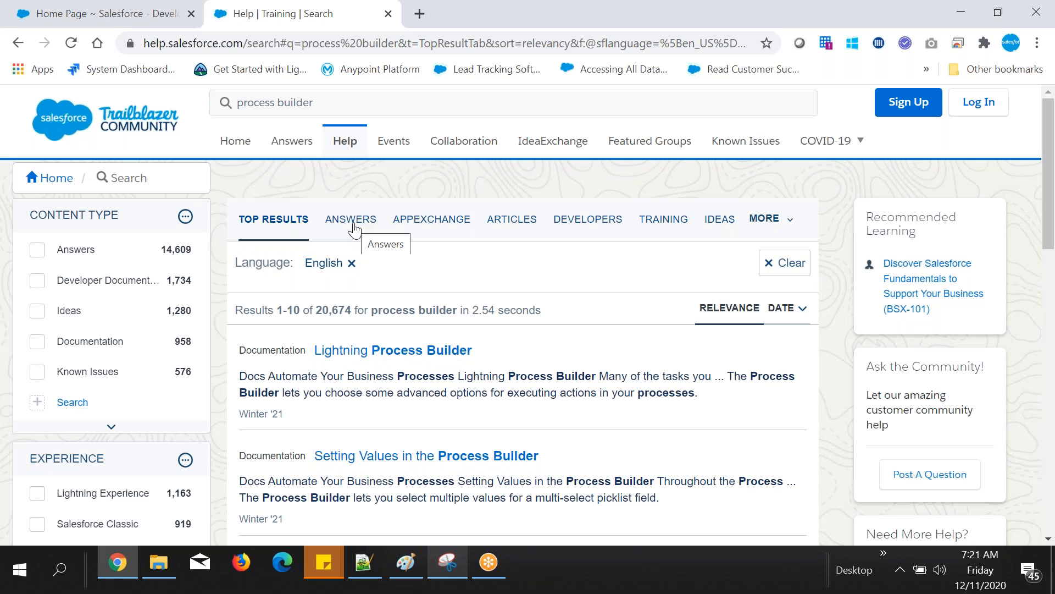
scroll(454, 358, down, 3)
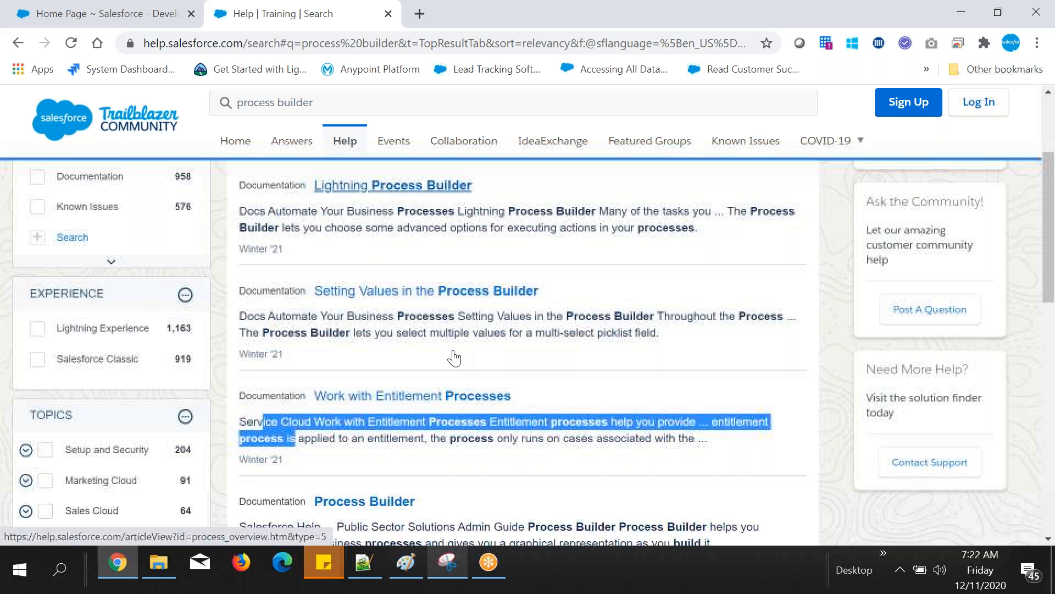
scroll(454, 358, up, 3)
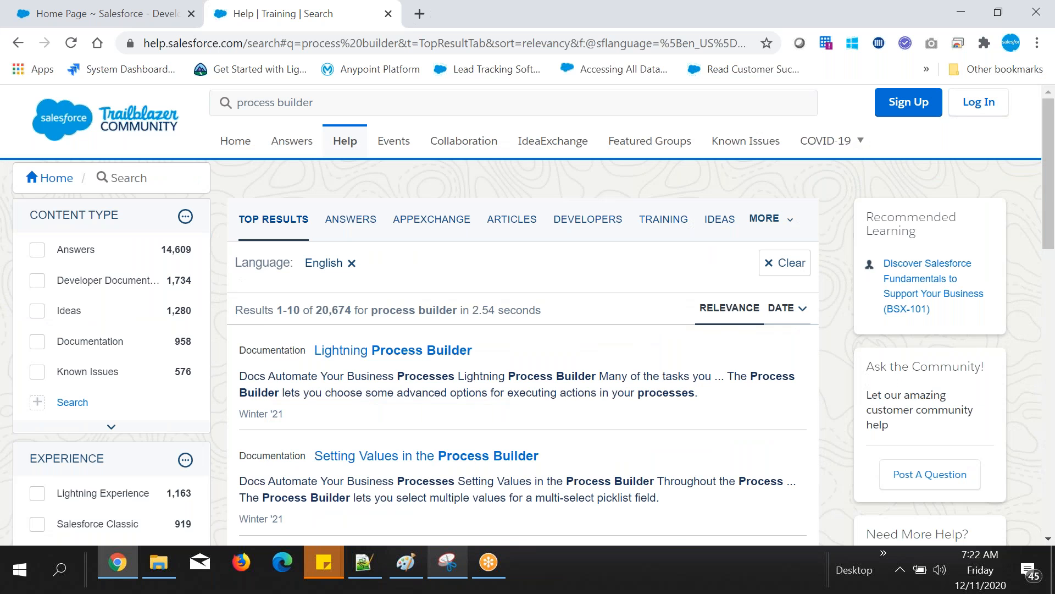
Step: Switch to Notepad++ and replace the "meta data" line in the notes with "- Help:"
click(107, 14)
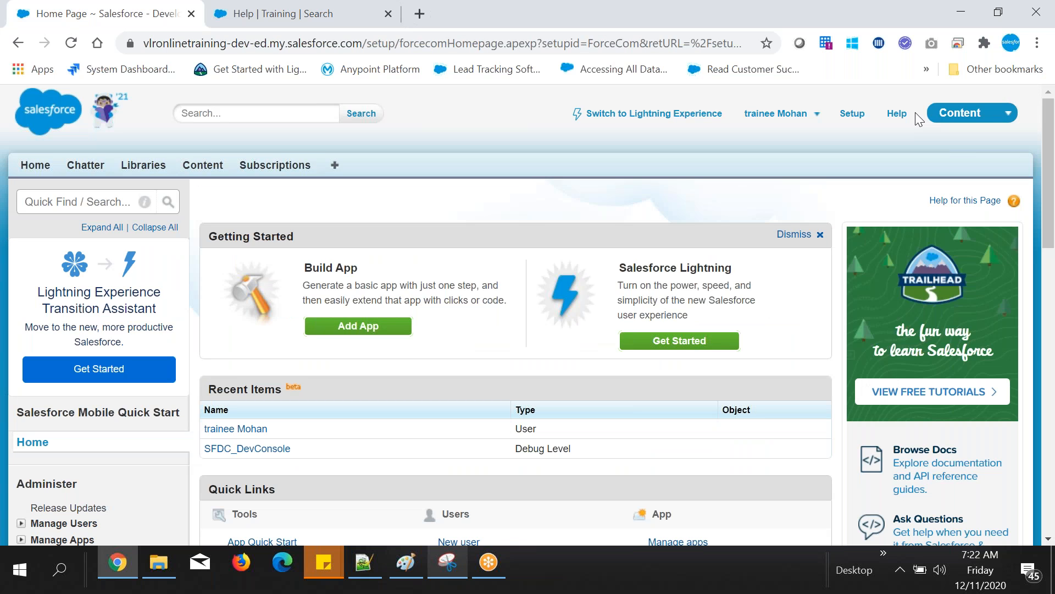
key(alt+Tab)
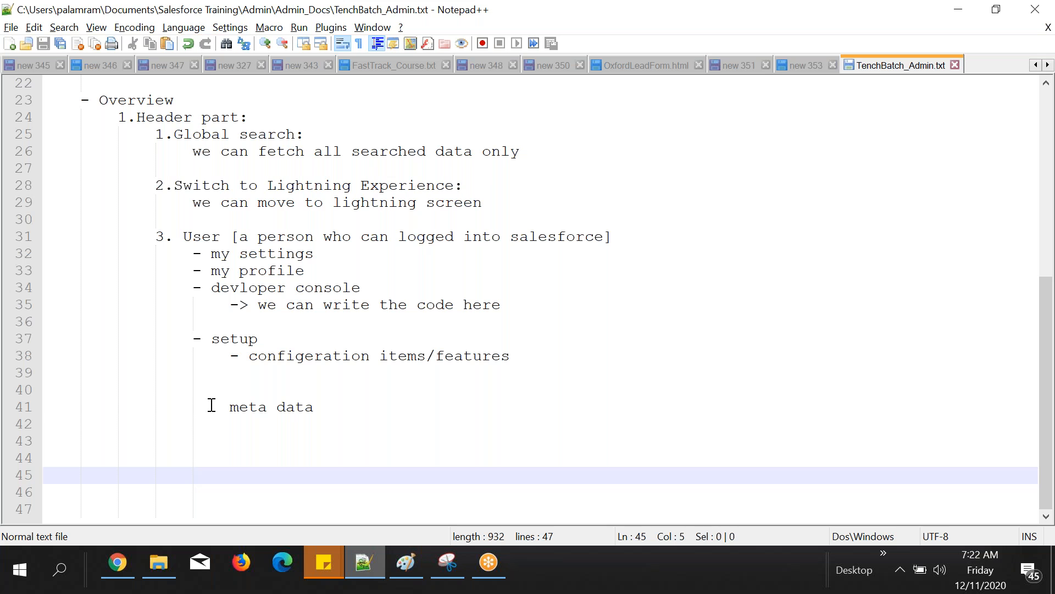
click(343, 403)
text(- Help:)
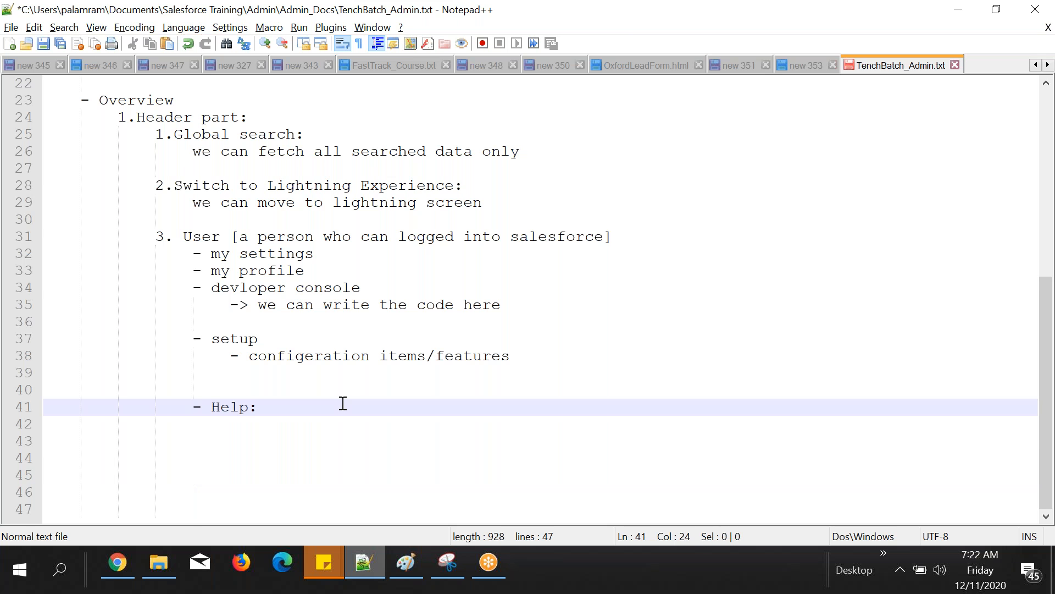
Step: Under "- Help:", add the indented note "- we can get salesforce comapnay support if we have any salesforce feature issues"
key(Return)
key(Tab)
text(- we )
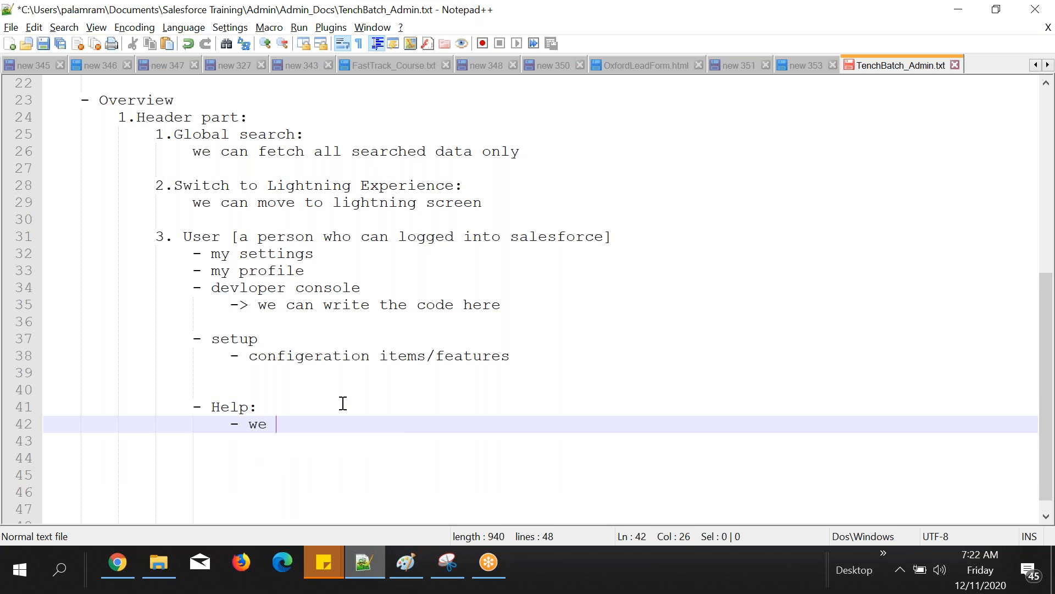
text(can get  salesforce )
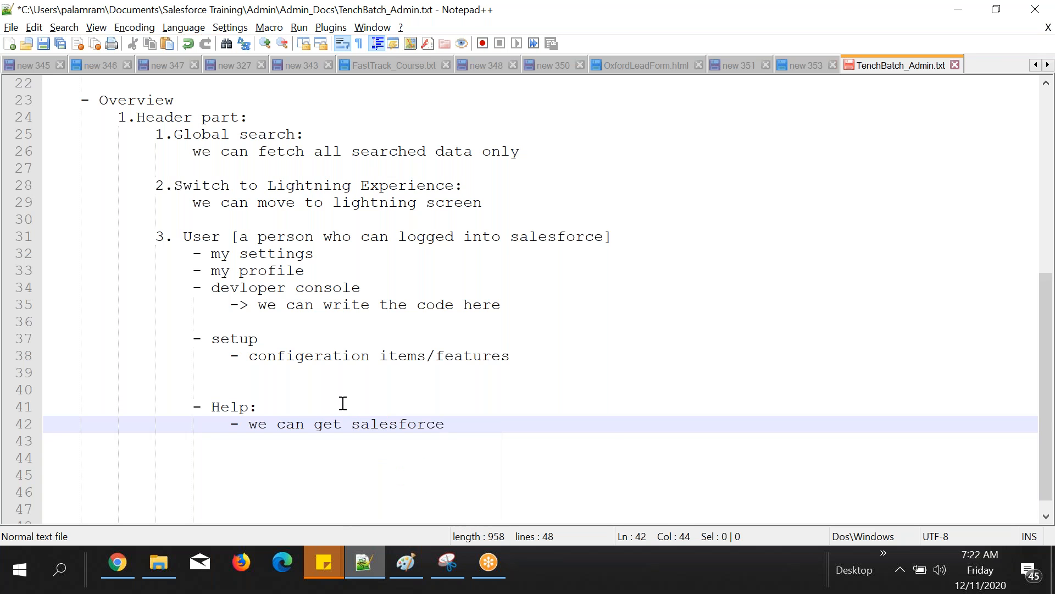
text(comapnay support )
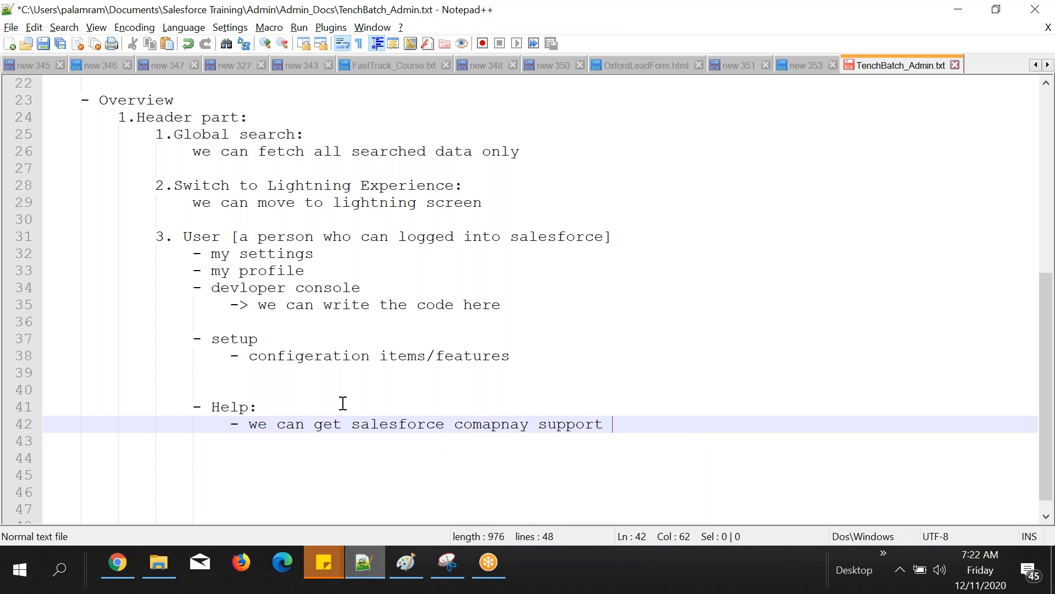
text(if we)
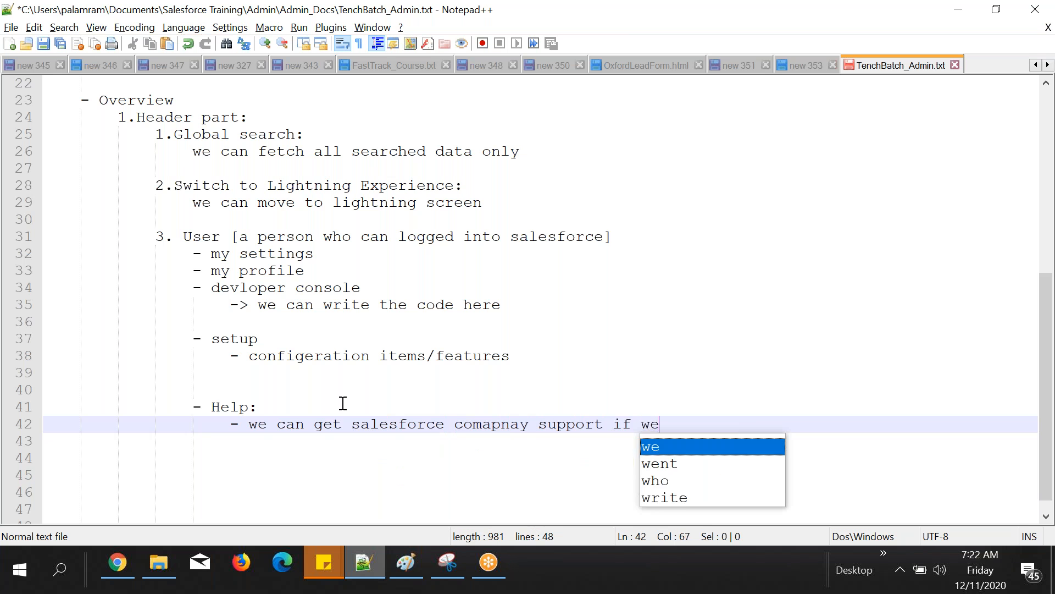
text( have any sal)
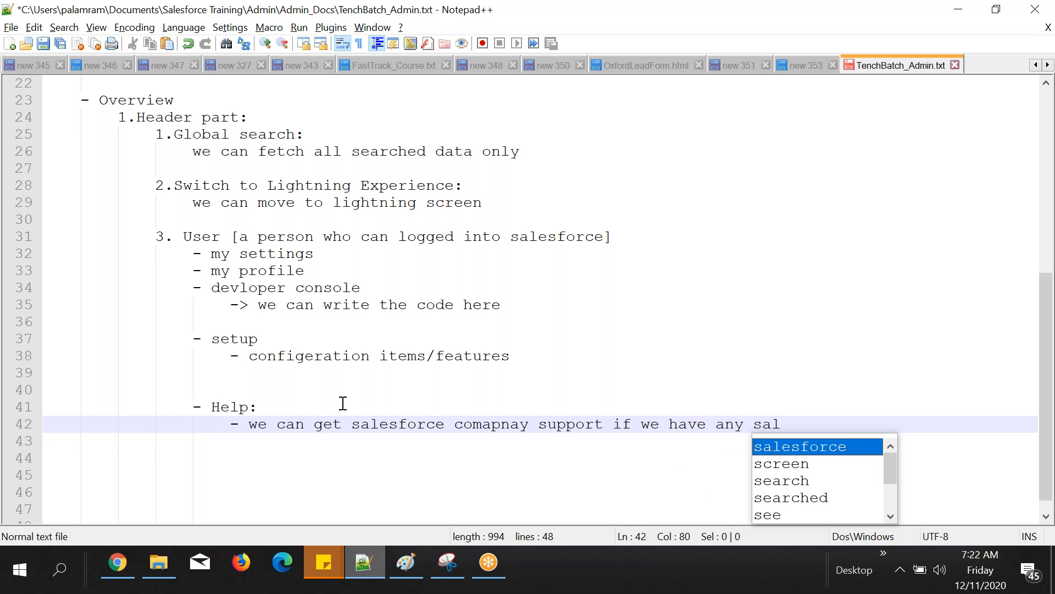
key(Return)
text(fea)
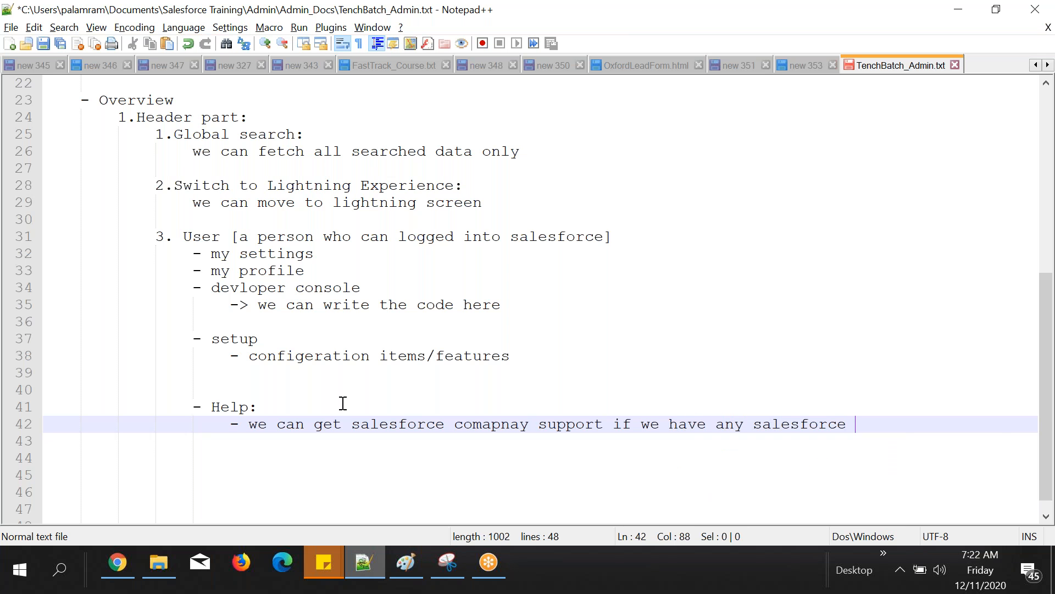
key(Return)
key(BackSpace)
text(ii)
key(BackSpace)
key(BackSpace)
text(issues)
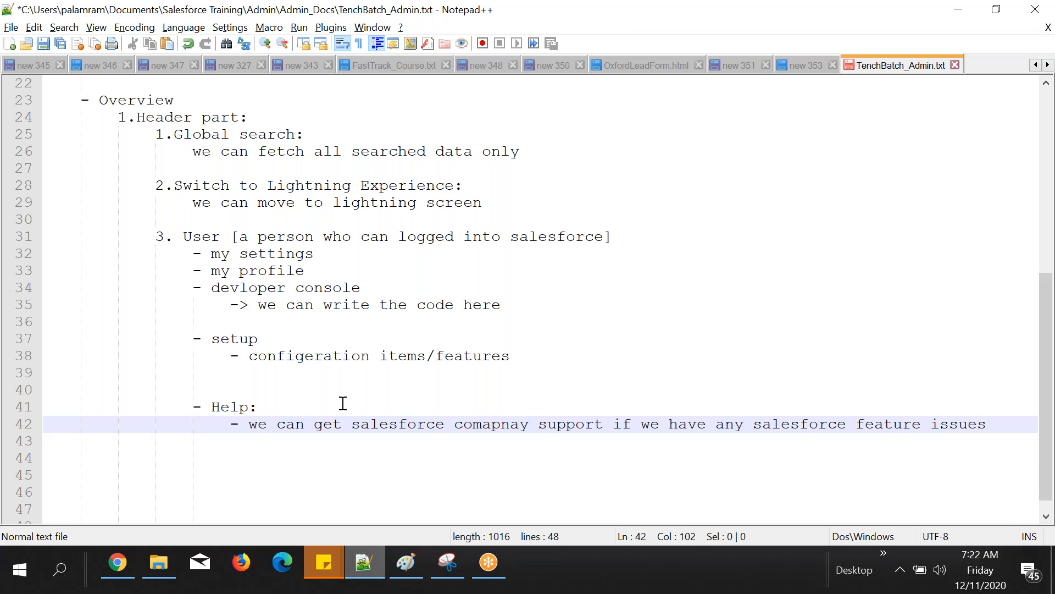
Step: Add a second Help note on a new line: "- we can get documents related to topics"
key(Return)
text(- we can get docume)
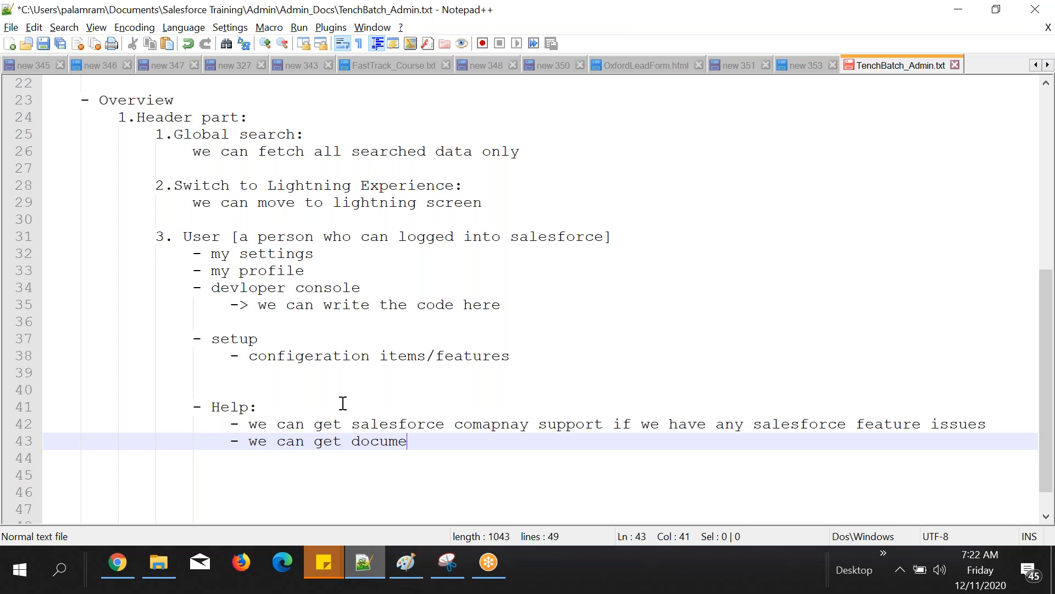
text(nts related to top)
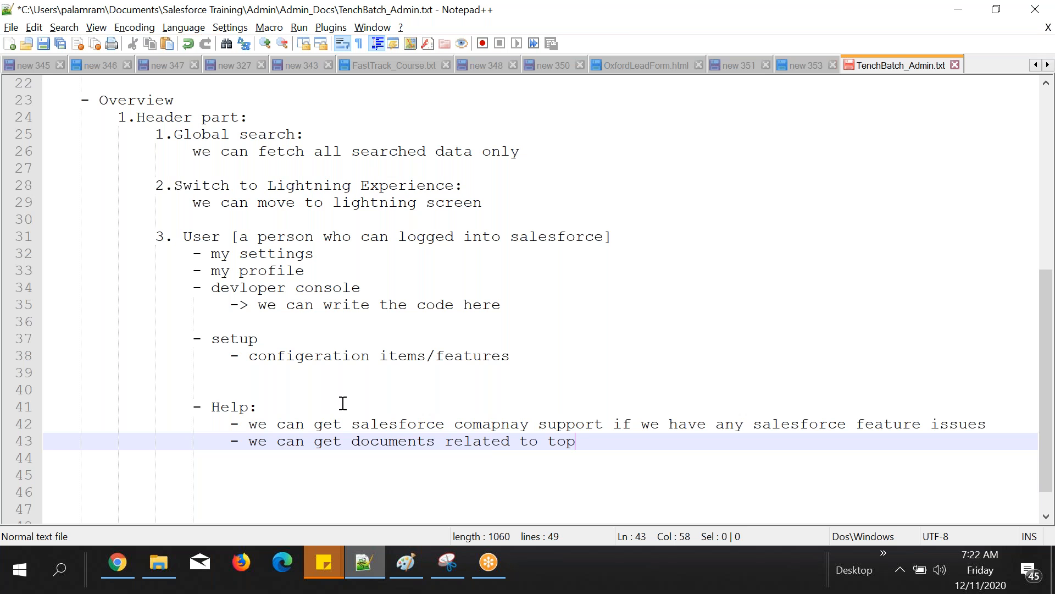
text(ics)
Step: Add "- Application Menu" below the Help notes at the same level as Help, leaving a blank line between, after checking the Salesforce page
key(Return)
key(Return)
key(BackSpace)
text(-)
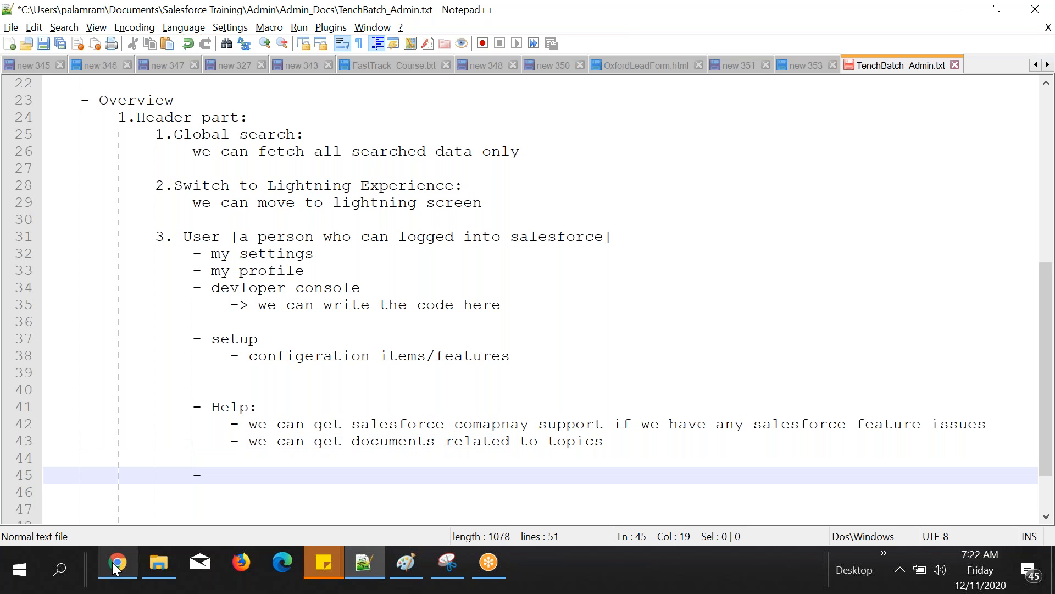
click(114, 569)
click(364, 562)
text(Application Menu)
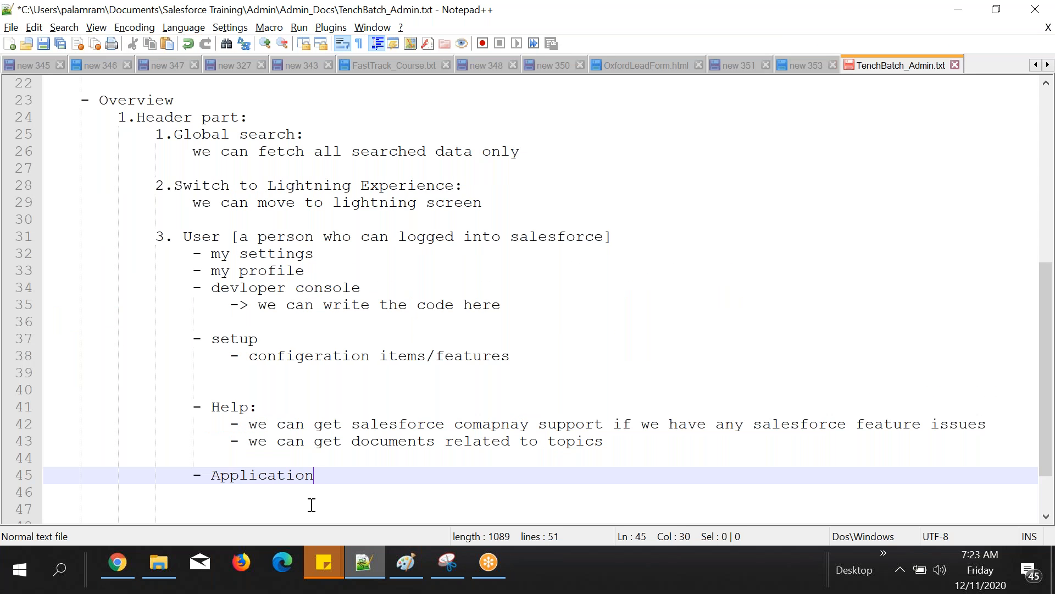
key(Return)
key(Tab)
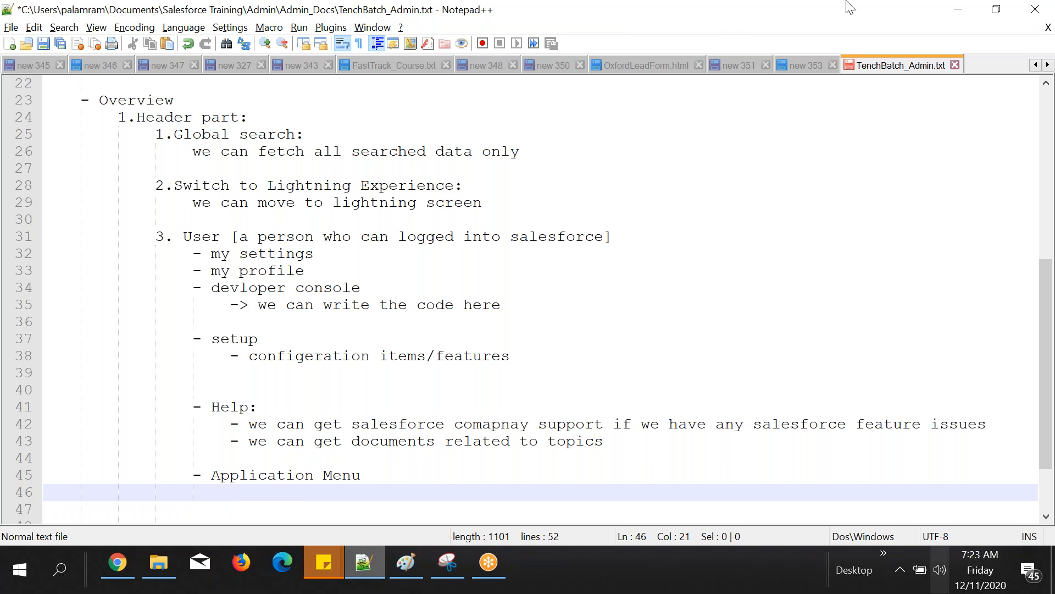
double_click(351, 475)
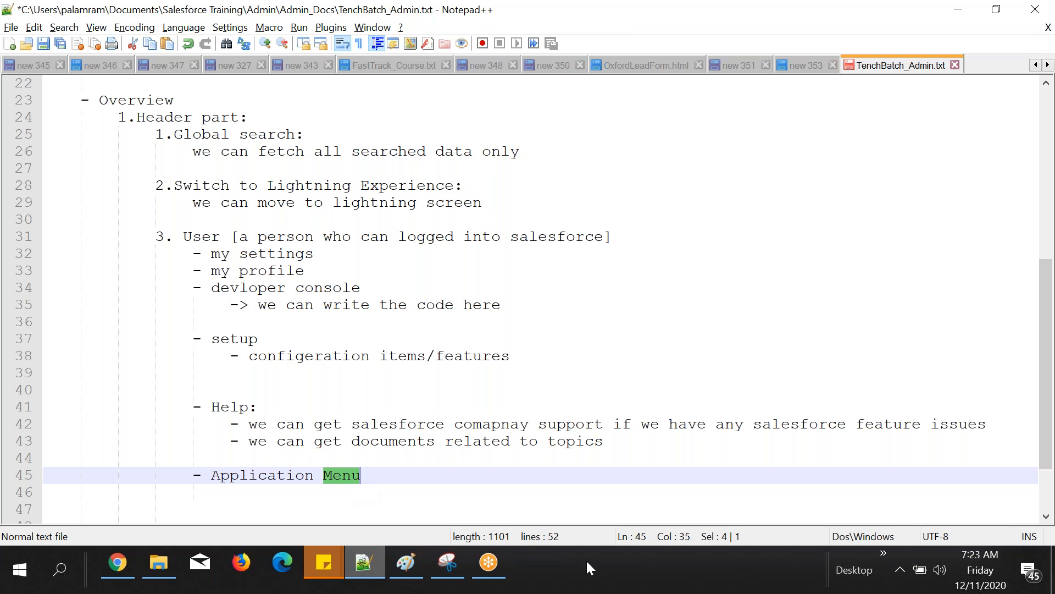
Step: In Chrome, look over the apps in the Salesforce application menu and the row of tabs below the header
click(126, 562)
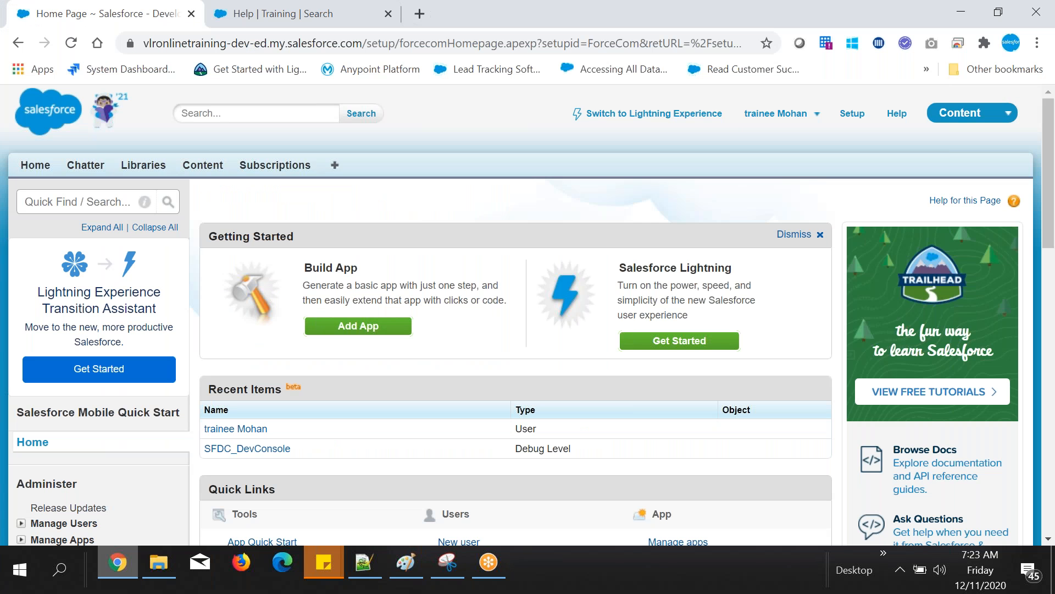
click(972, 112)
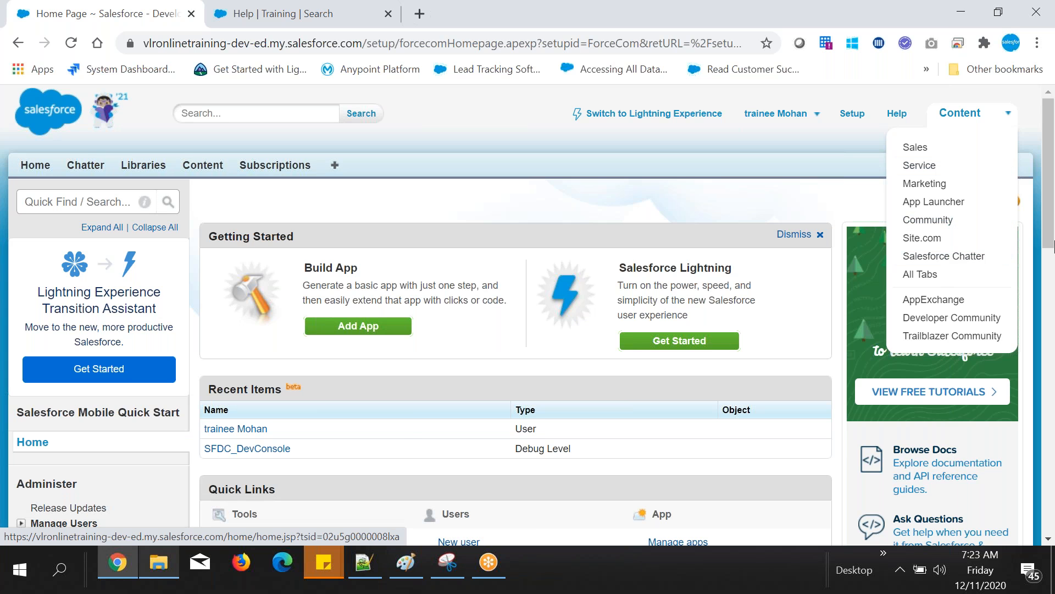
click(860, 142)
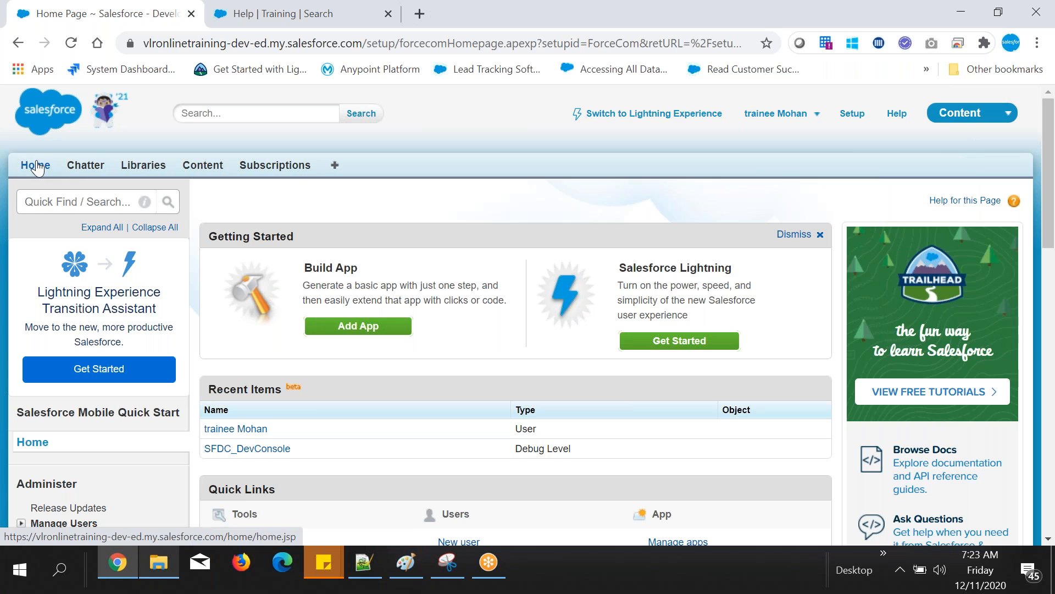
drag(18, 152, 563, 198)
Step: Return to Notepad++ and add "- Tab section" below the Application Menu item, followed by blank lines
key(alt+Tab)
text(Tab as)
key(BackSpace)
key(BackSpace)
text(section)
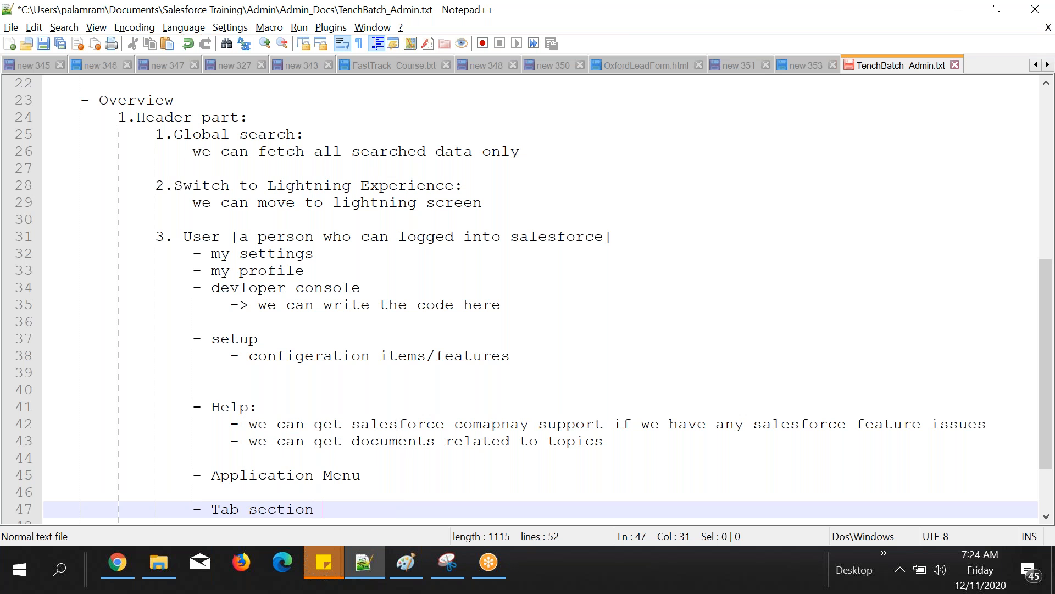
key(Return)
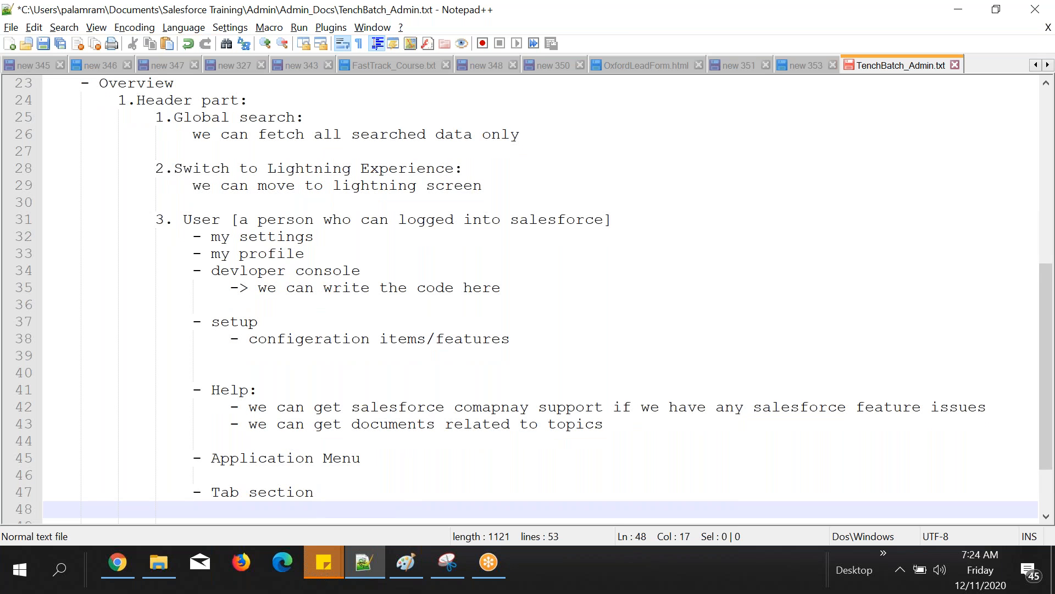
key(Return)
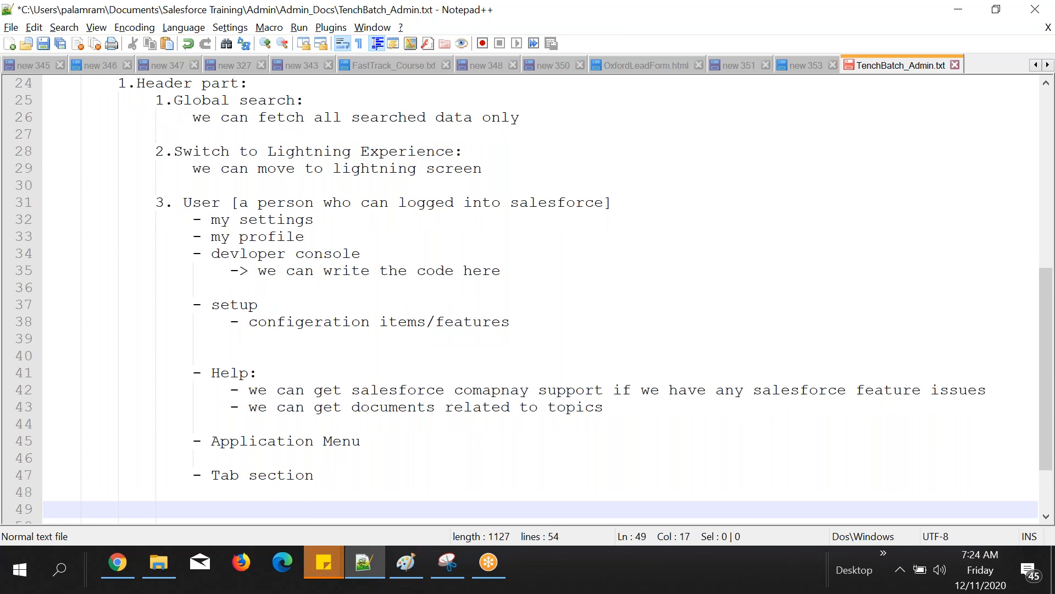
Step: Return to Salesforce in Chrome, switch from the Content app to Sales, and close the Help site's browser tab
key(alt+Tab)
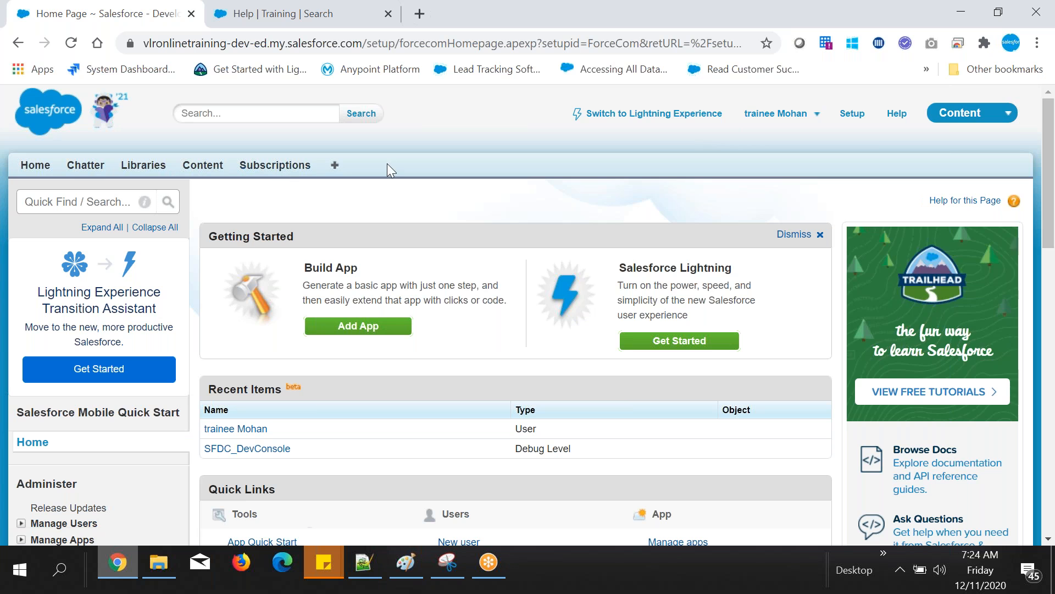
click(970, 113)
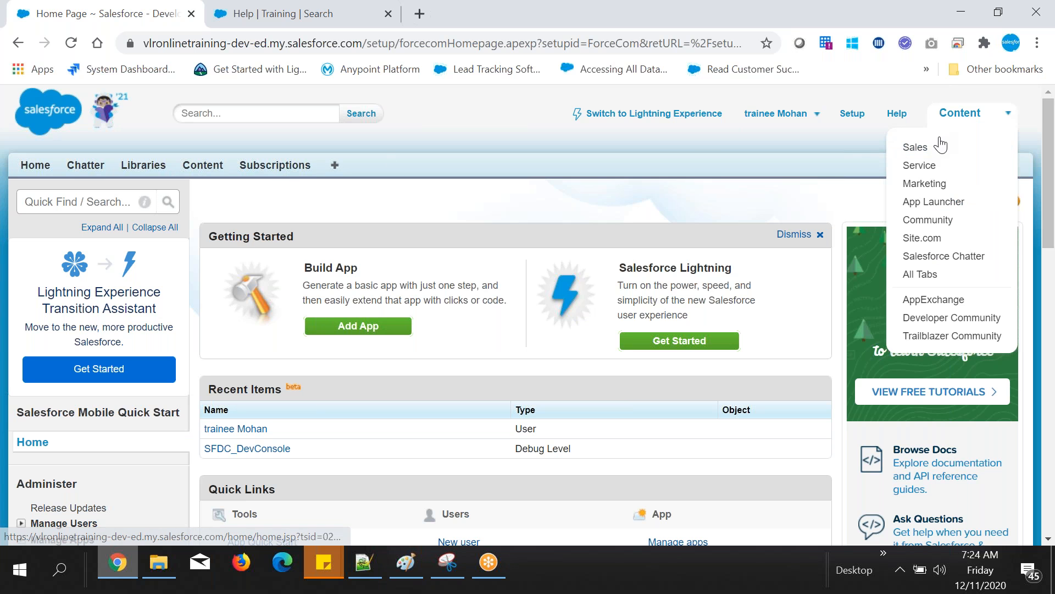
click(916, 147)
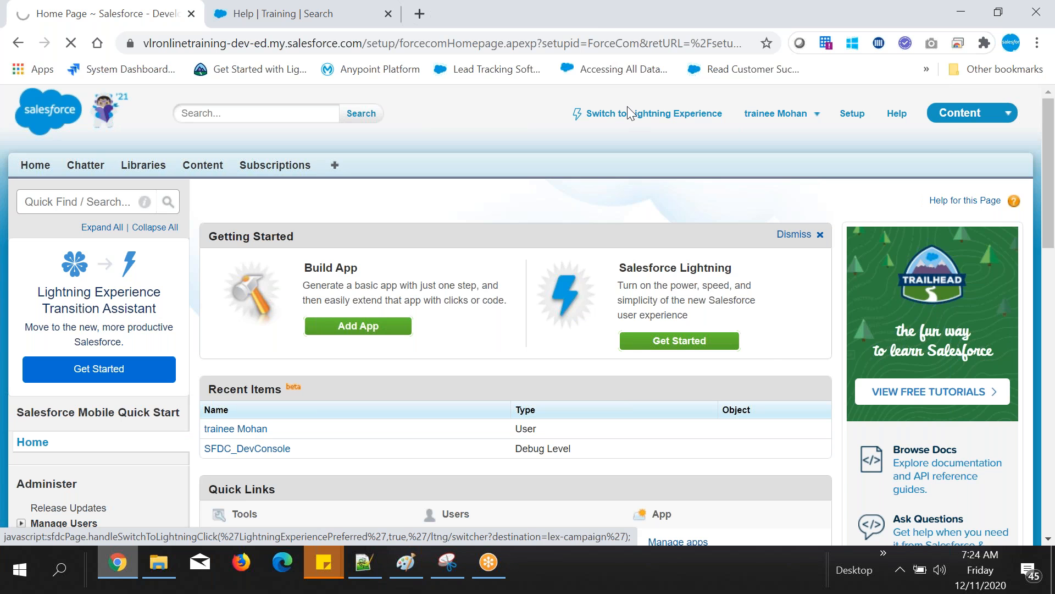
click(389, 13)
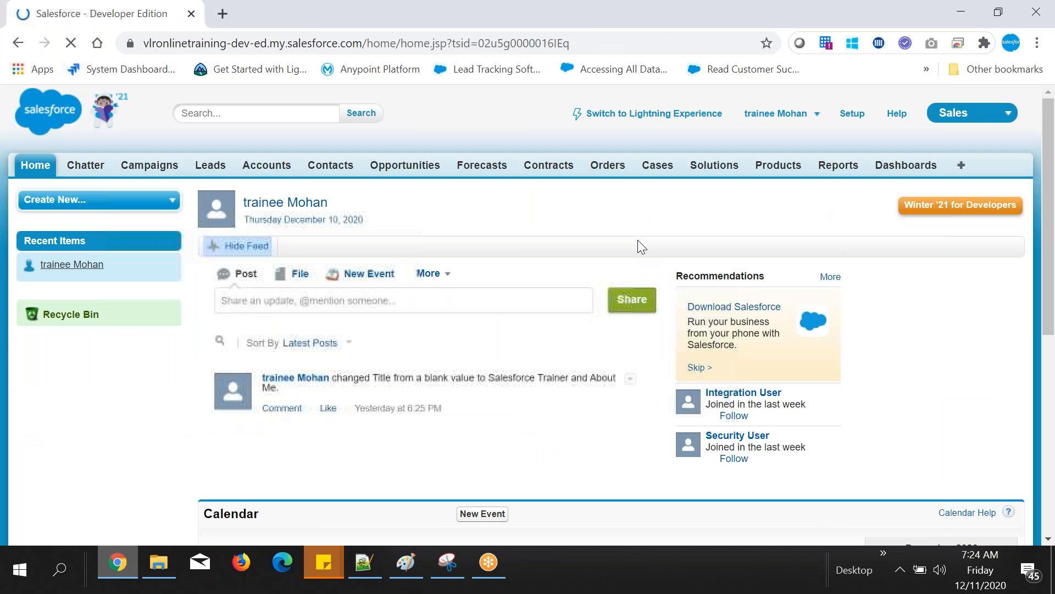
Step: Review the Sales app's tabs from Home to Dashboards, and switch to the Service app
drag(75, 167, 934, 167)
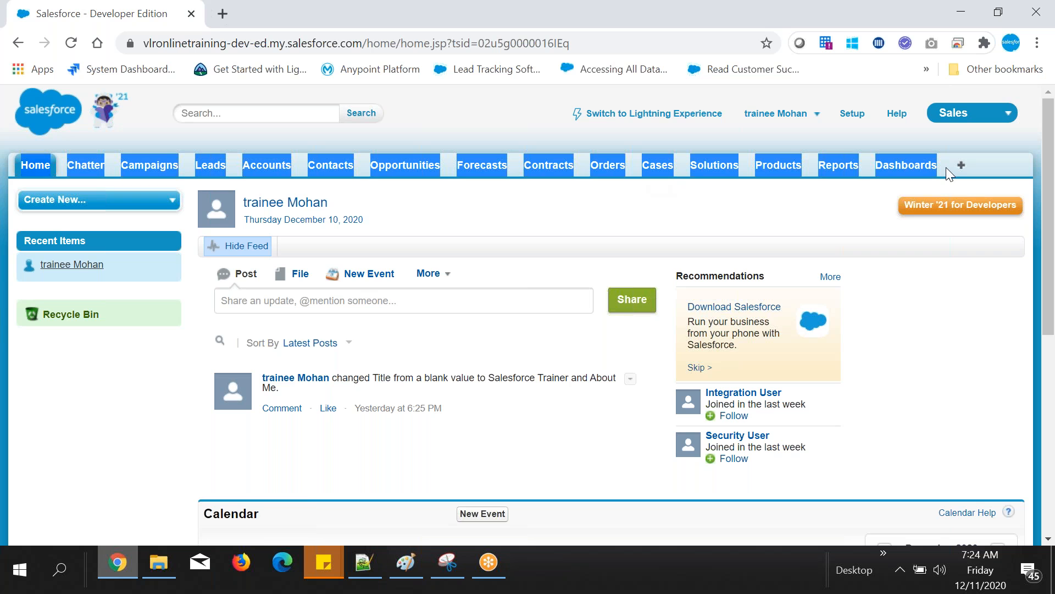
click(297, 185)
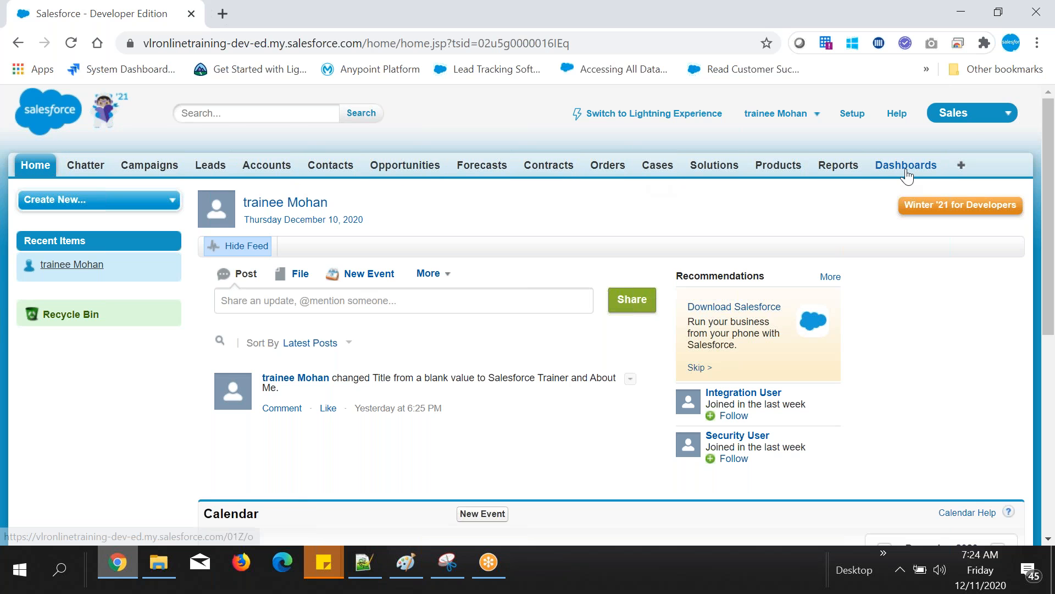
click(967, 121)
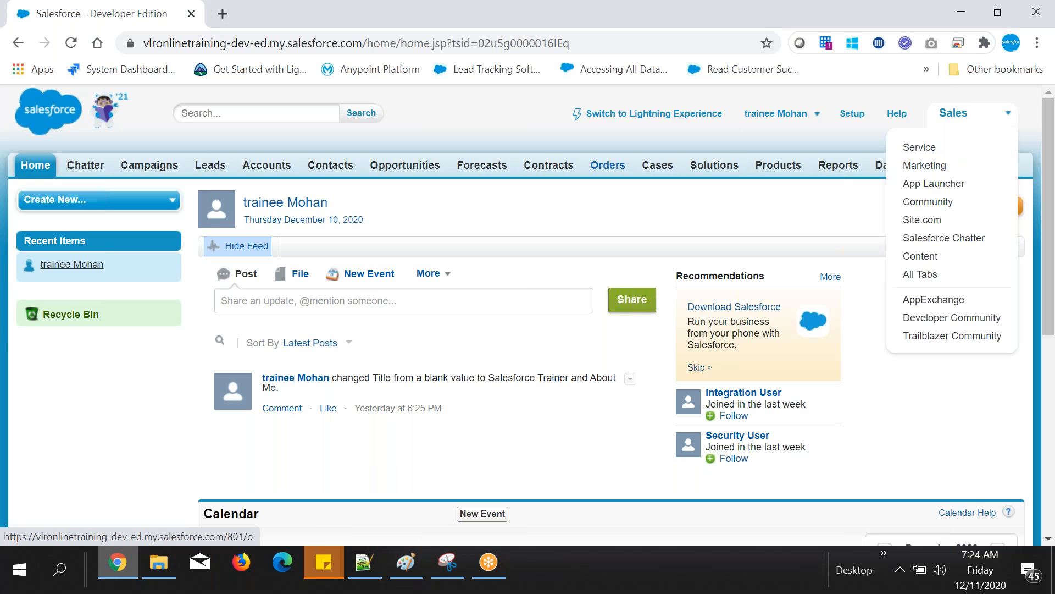
click(912, 168)
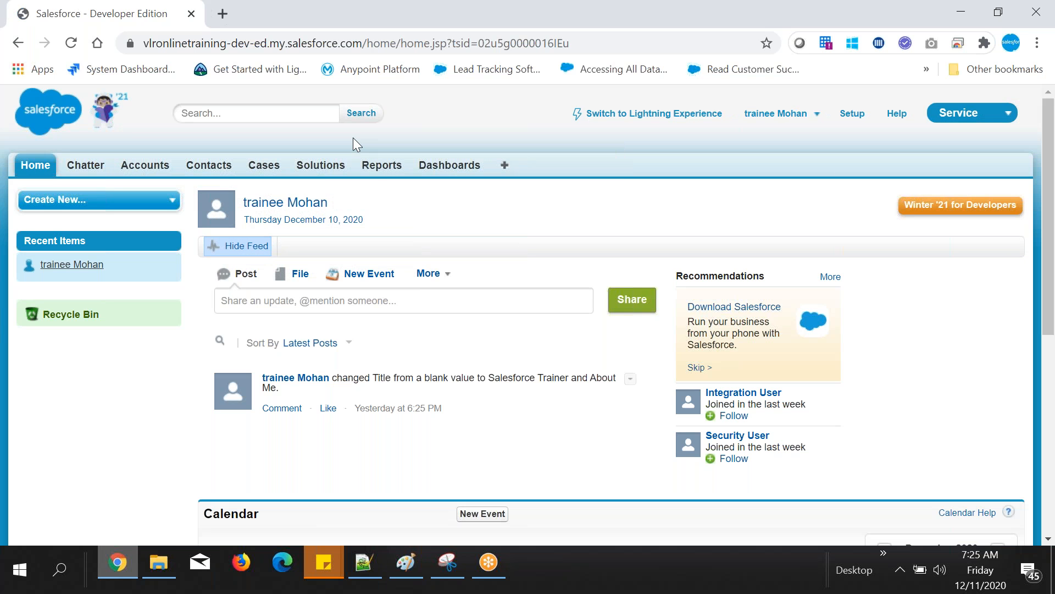
Step: Return to Notepad++ and add the indented note "- app: we can controle tabs" under Application Menu
key(alt+Tab)
text(a)
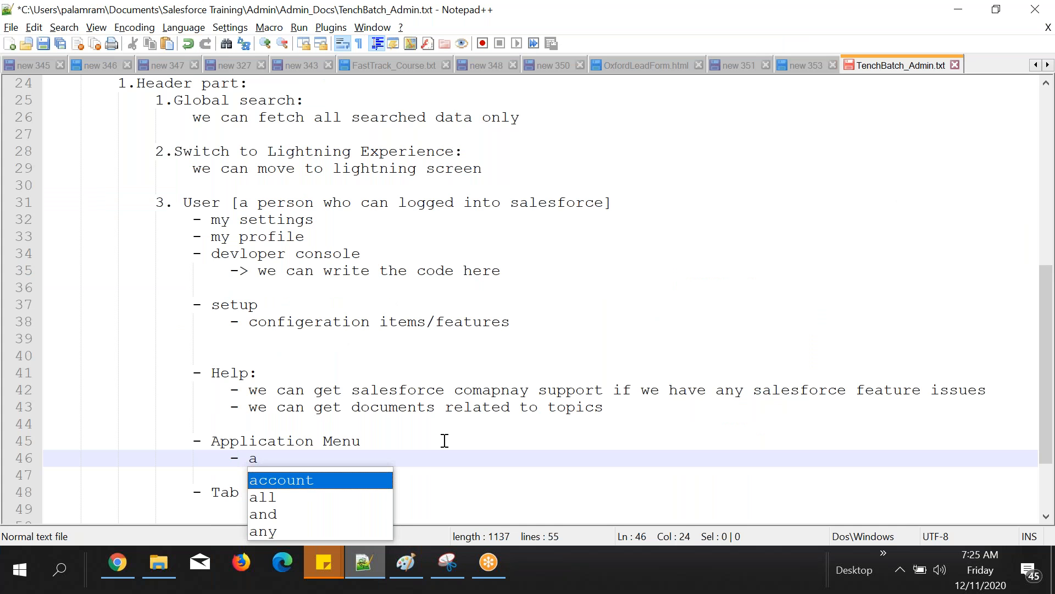
text(pp: we )
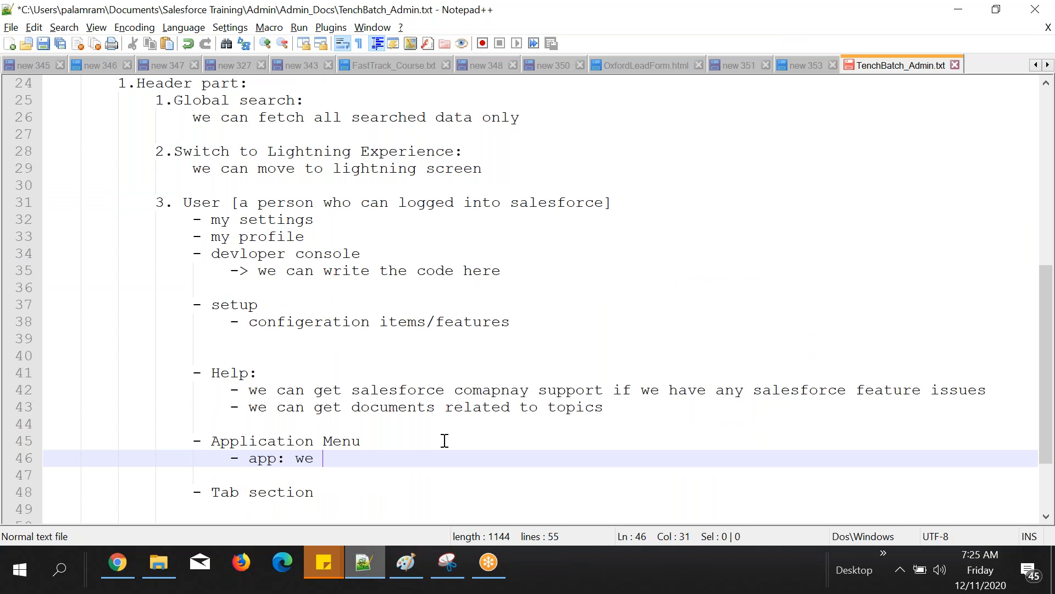
text(can controle tabs)
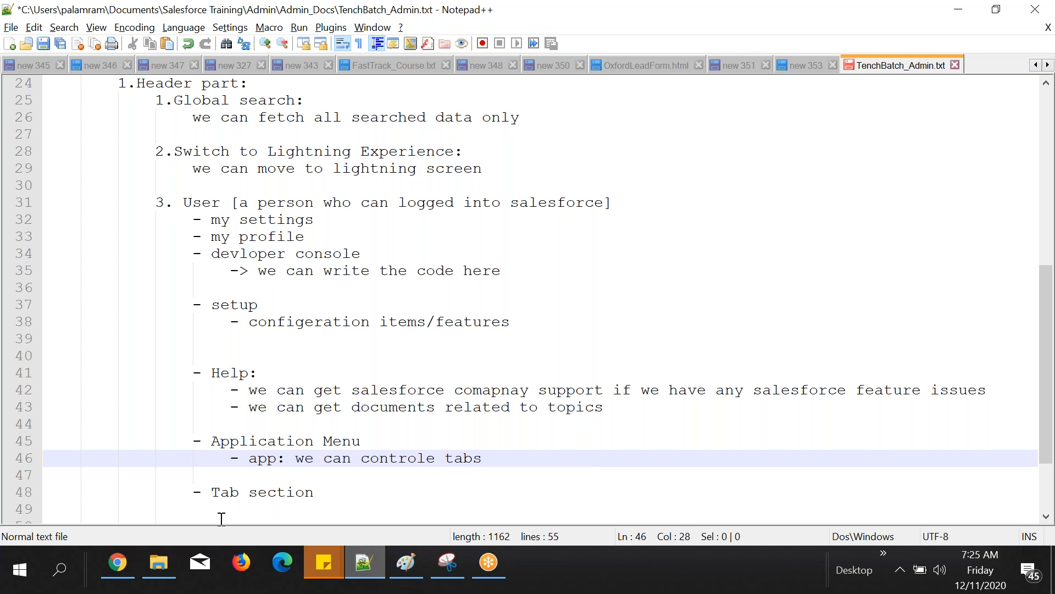
Step: In Chrome, switch Salesforce to the Sales app and back to Service to compare the tabs of each app
click(128, 563)
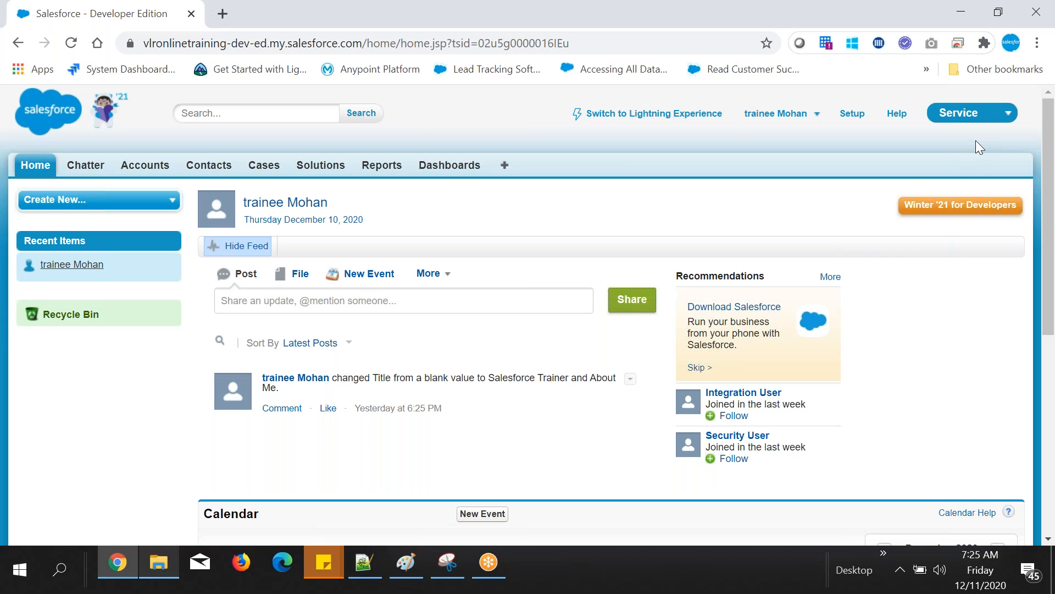
click(976, 117)
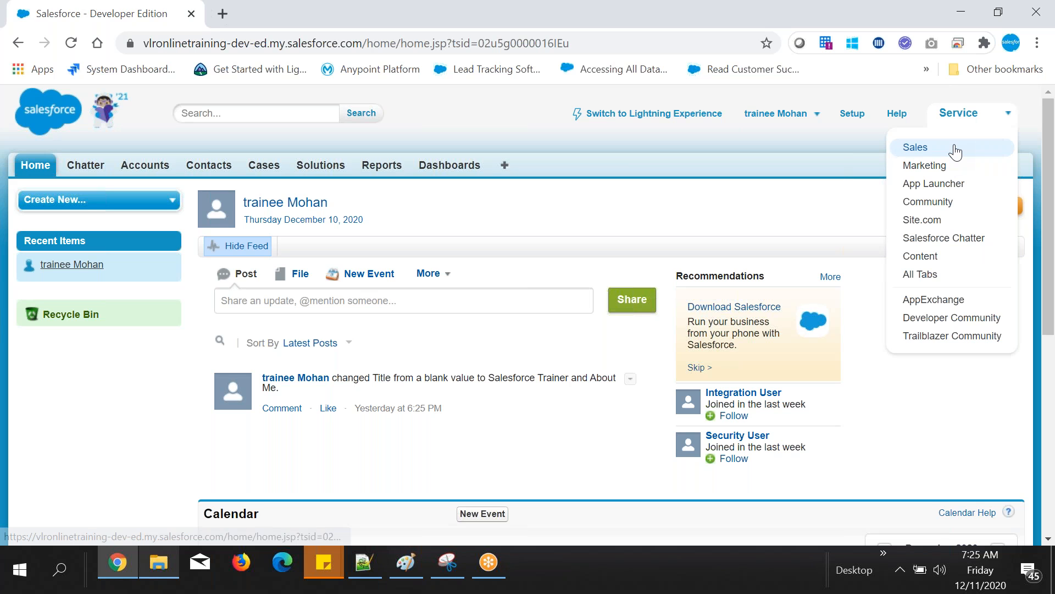
click(955, 149)
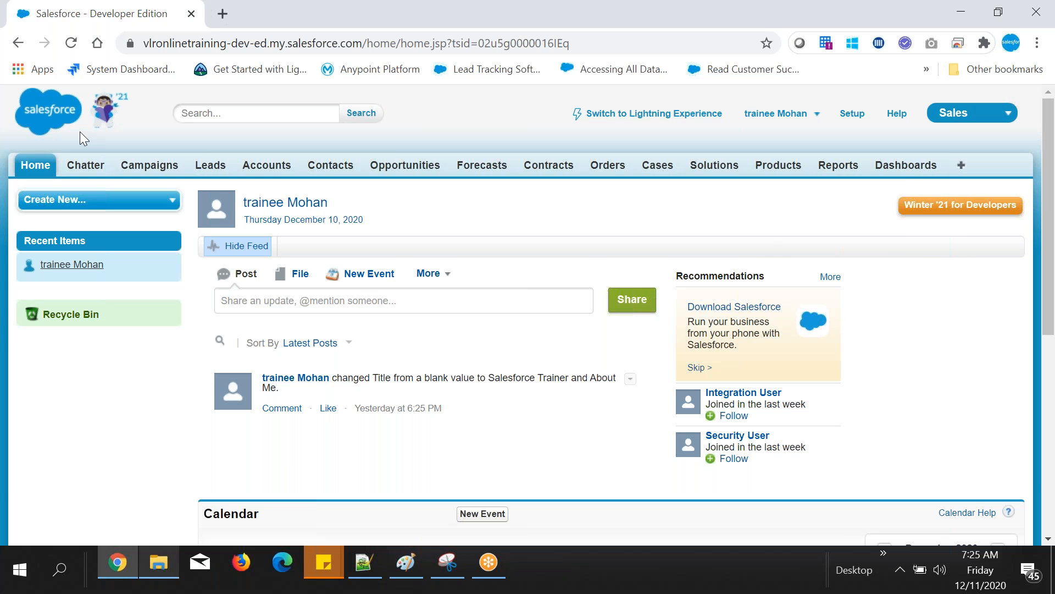
click(953, 113)
click(923, 145)
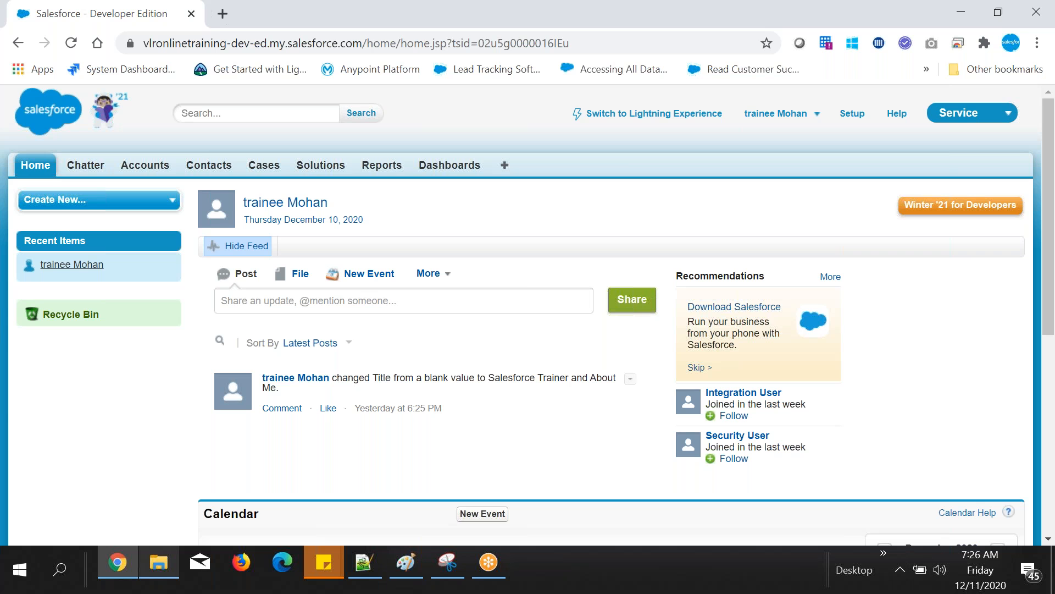
drag(114, 166, 482, 166)
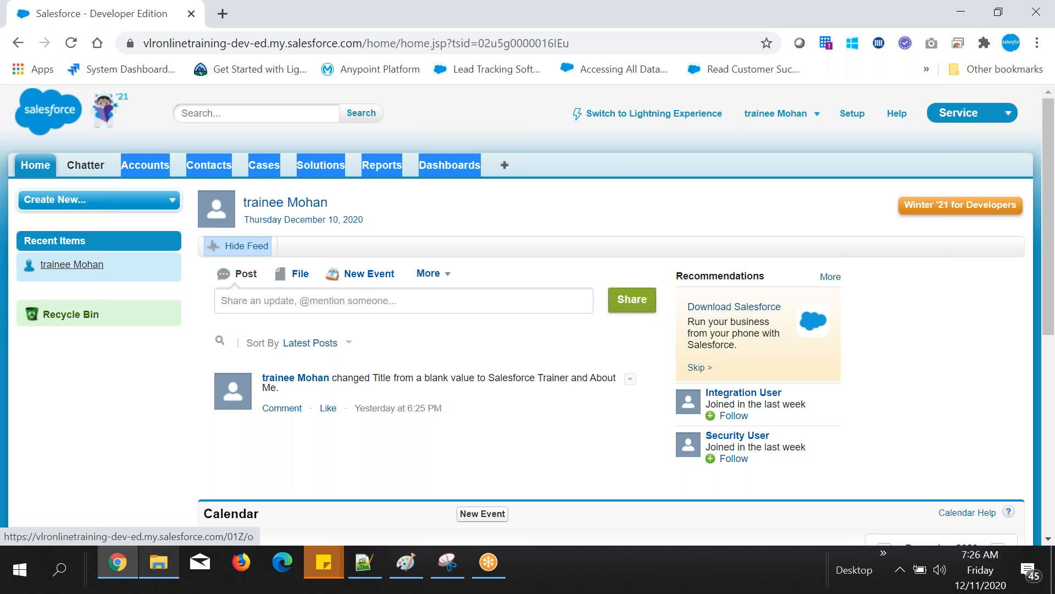
Step: Switch Salesforce from the Service app to Marketing and review the other apps offered in the app list
click(537, 171)
click(973, 113)
click(935, 165)
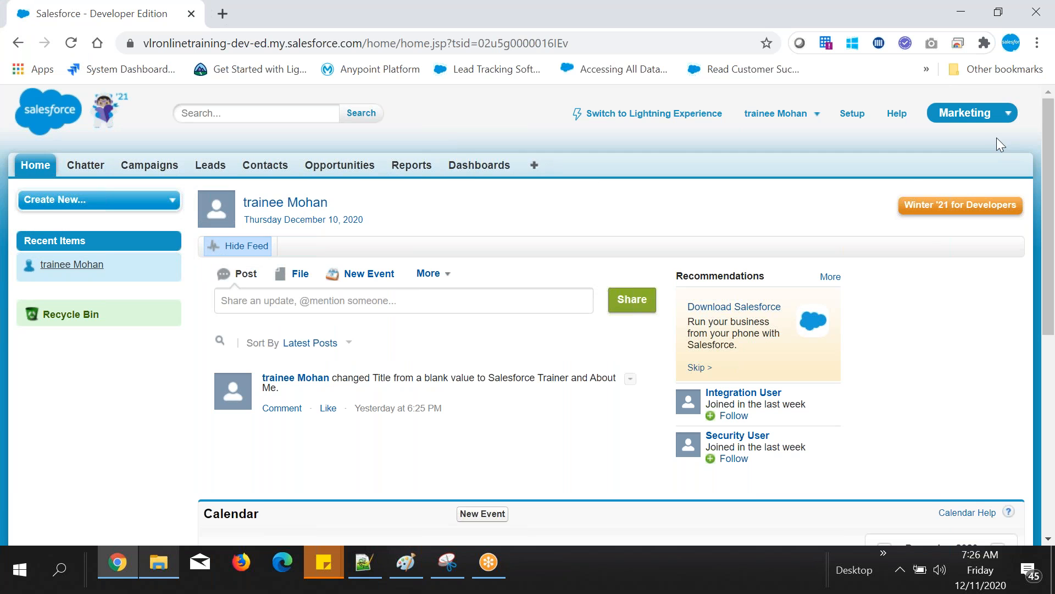
click(980, 121)
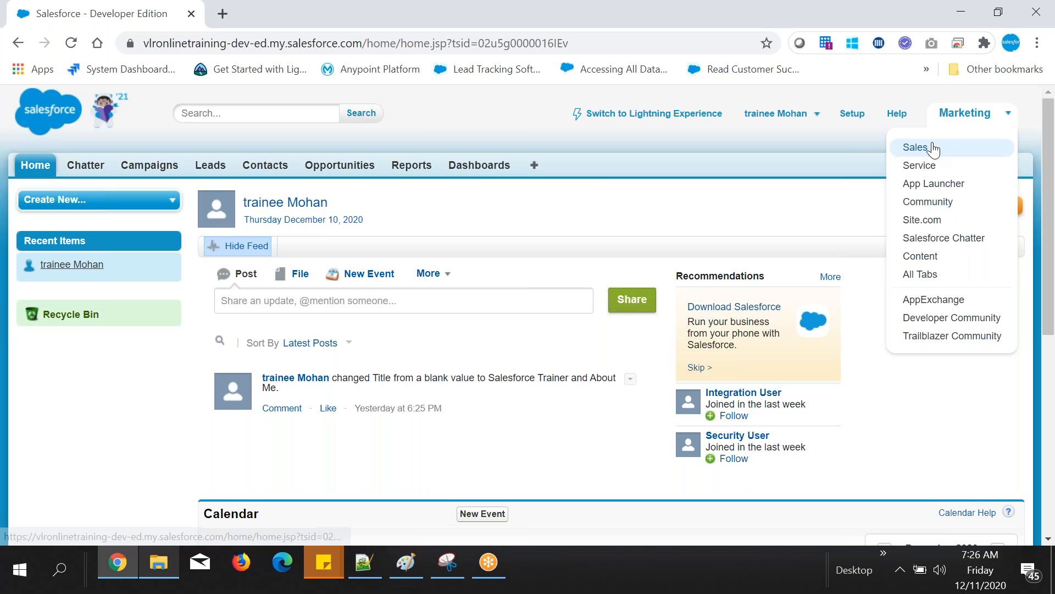
click(769, 149)
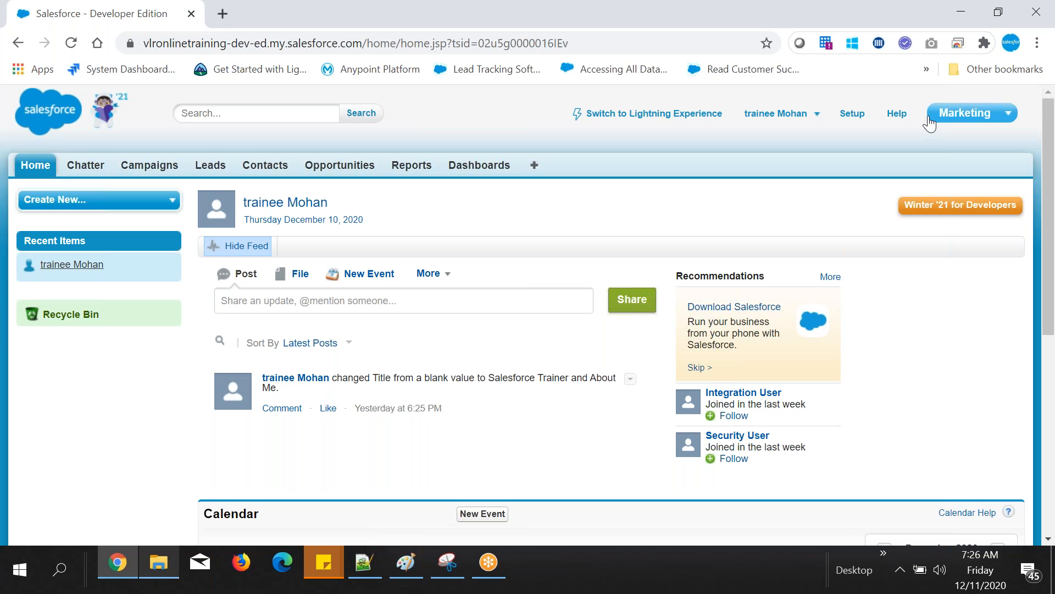
Step: Return to Notepad++ and add the line "Req: Remove chatter from marketing app" below Tab section, after a blank line
click(364, 561)
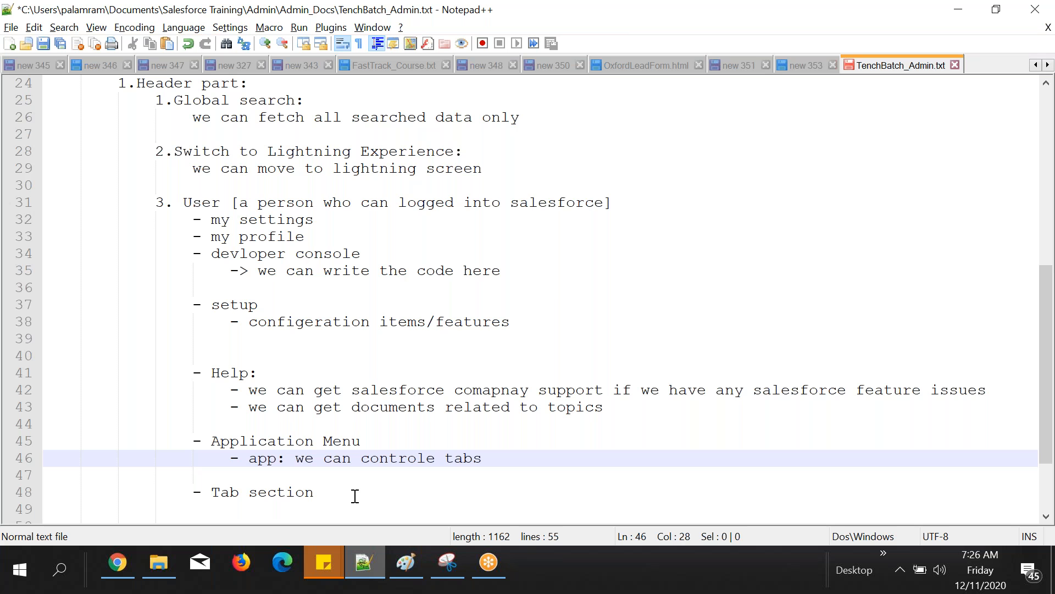
click(356, 496)
key(Return)
key(Tab)
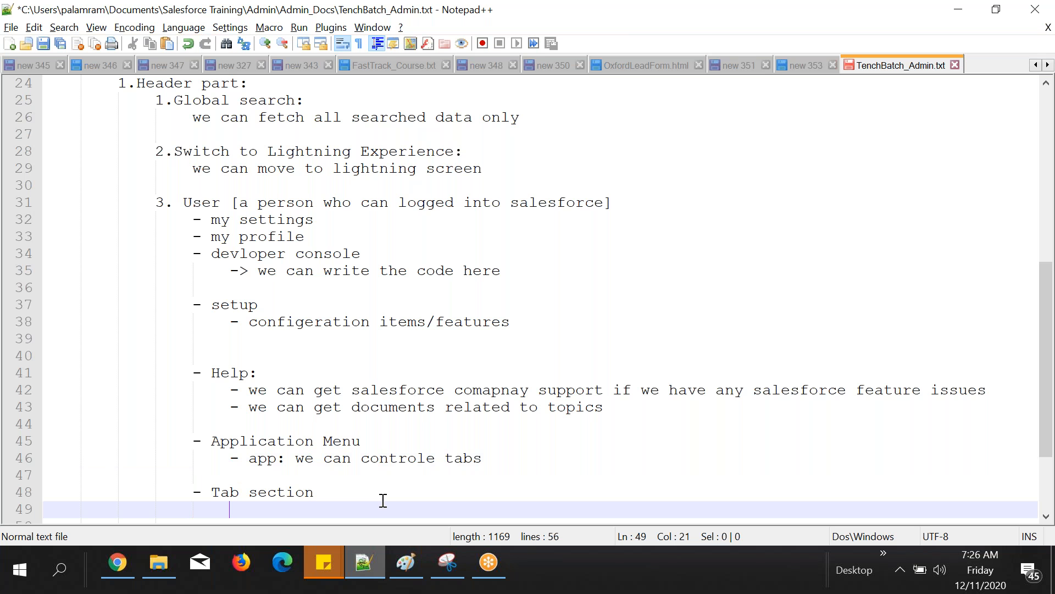
key(Return)
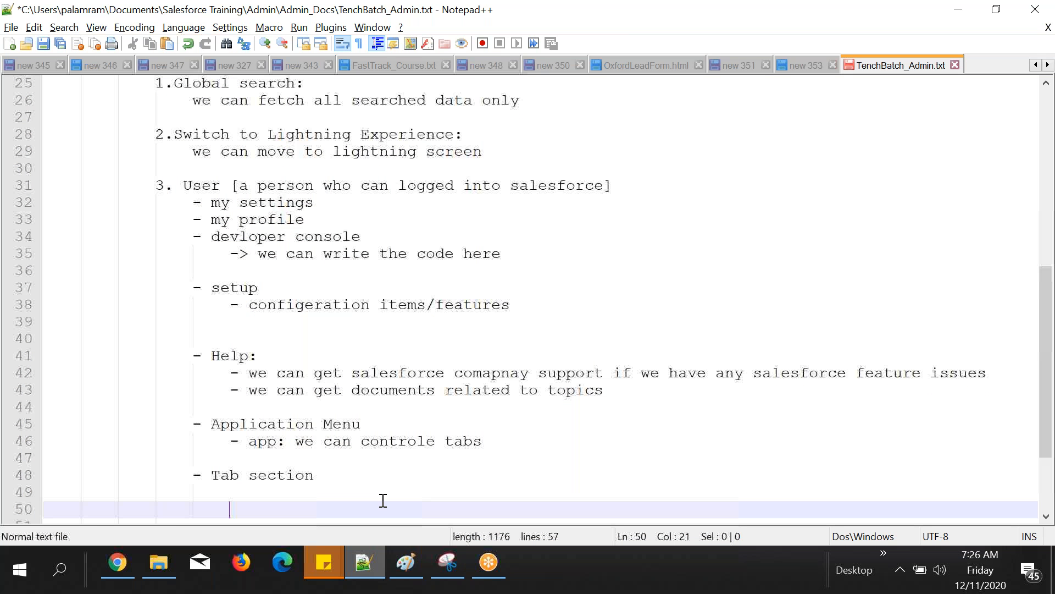
key(BackSpace)
text(Req: Remove cal)
key(BackSpace)
key(BackSpace)
text(hatter )
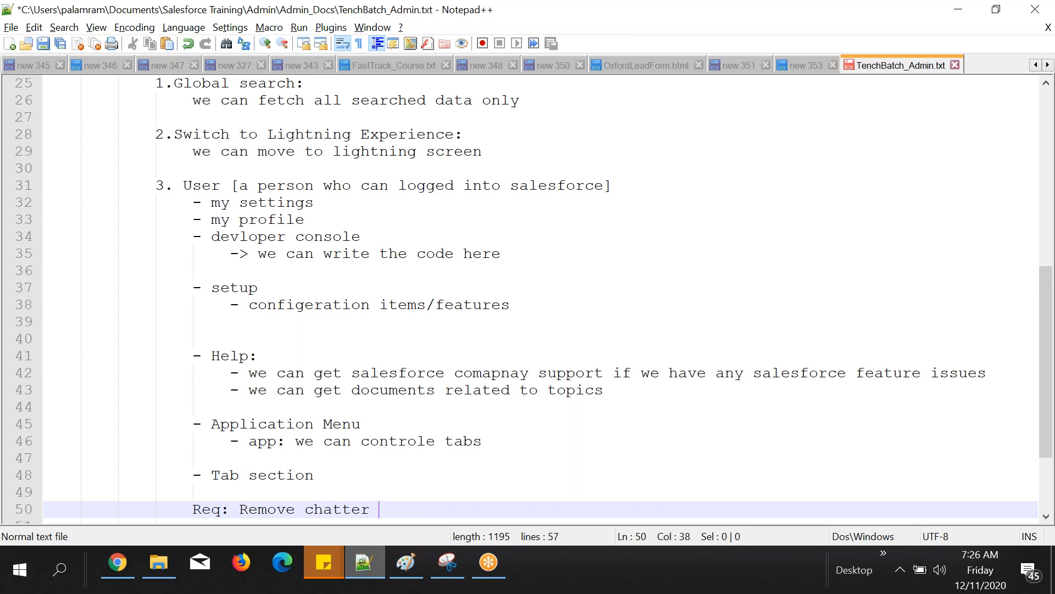
text(from marketin)
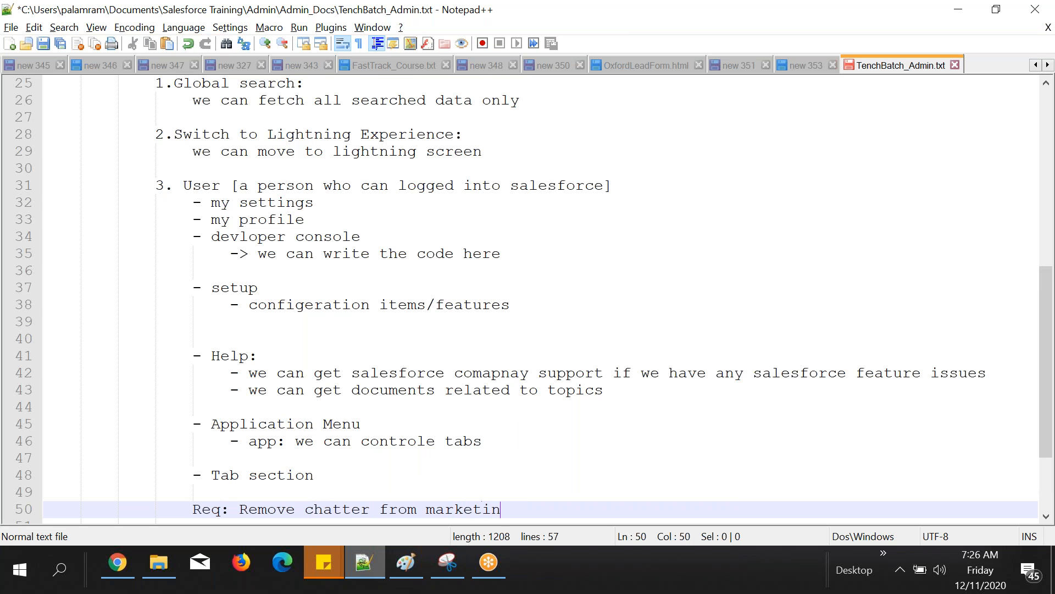
text(g app)
Step: Switch to Chrome, open Customize My Tabs from Salesforce's All Tabs page, and review the custom app choices, keeping Marketing
key(alt+Tab)
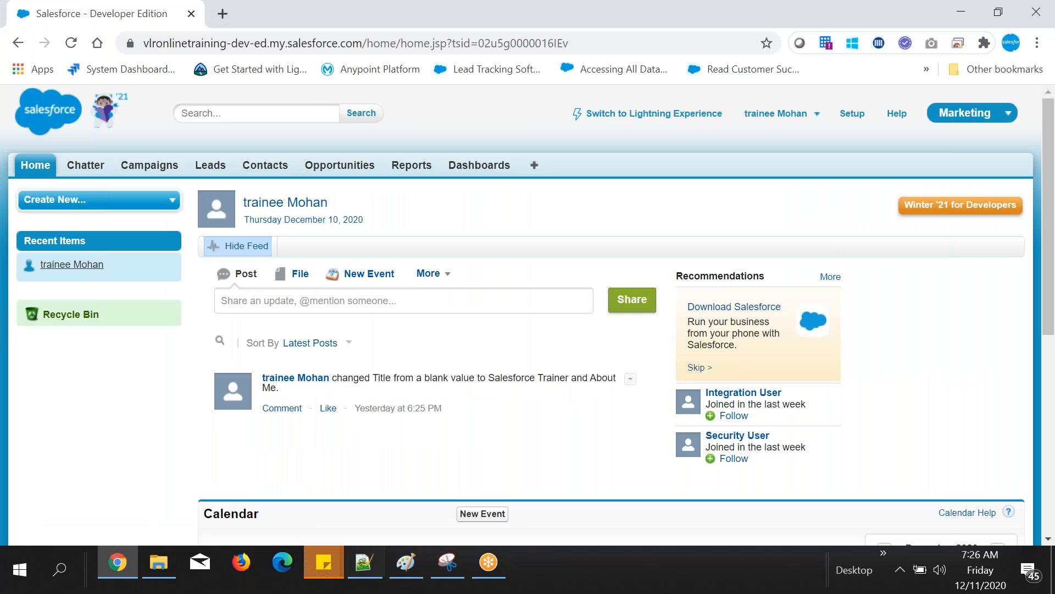
click(534, 167)
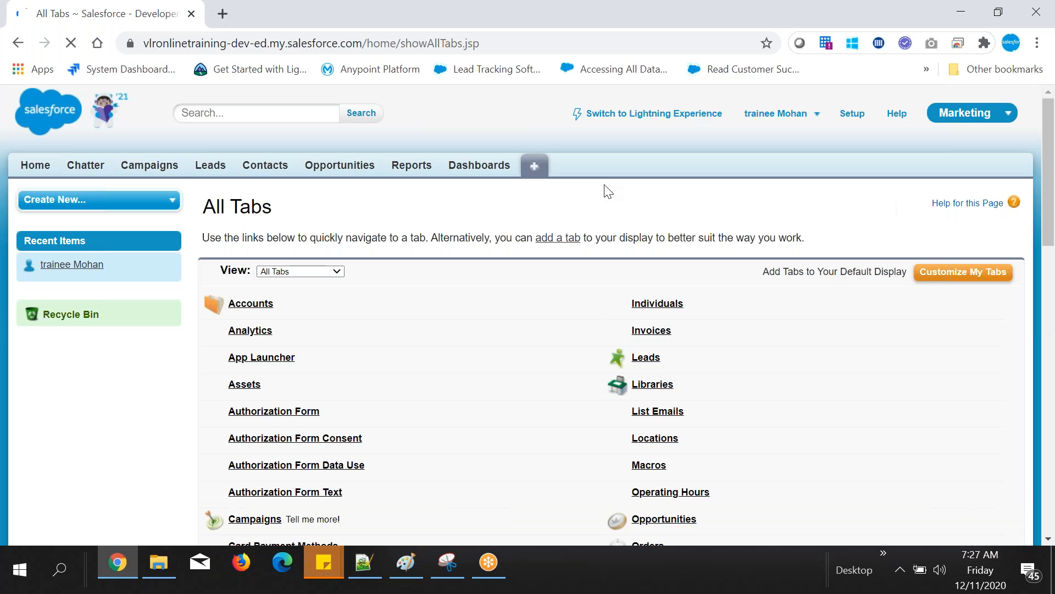
click(979, 278)
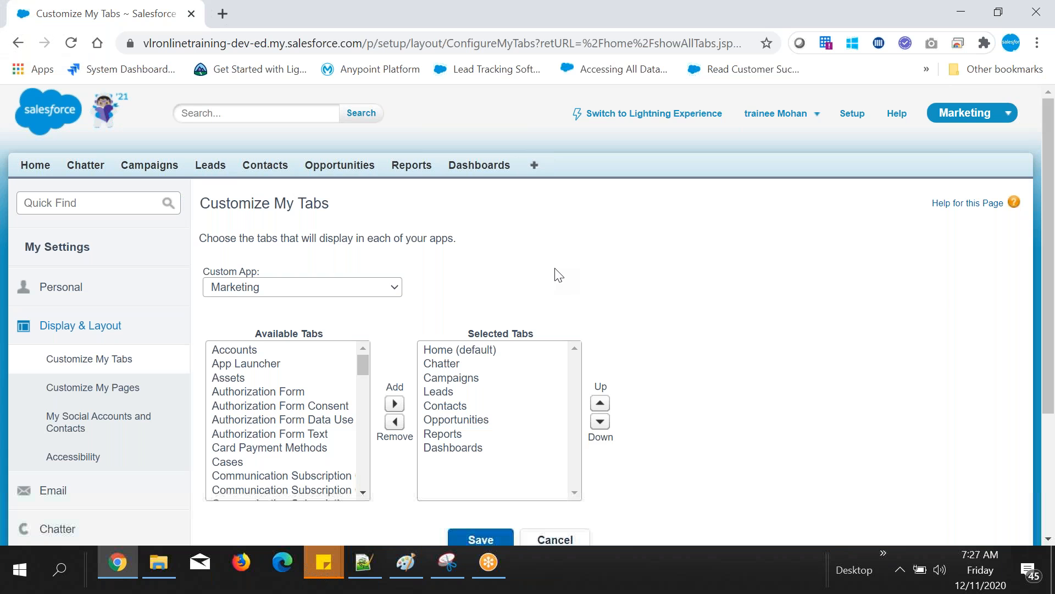
drag(524, 160, 242, 165)
click(437, 130)
drag(194, 276, 255, 288)
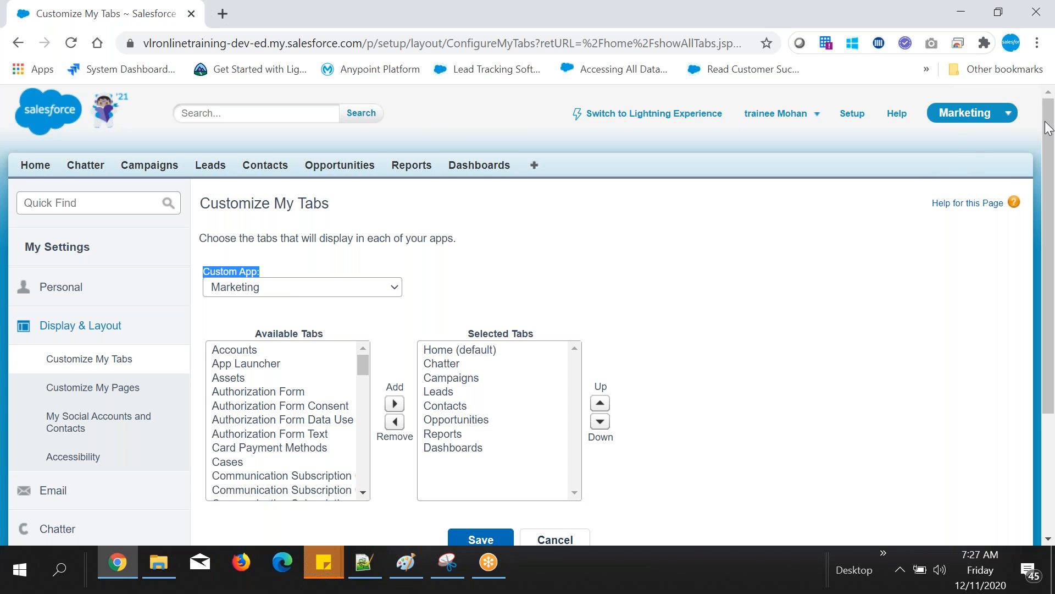
click(319, 291)
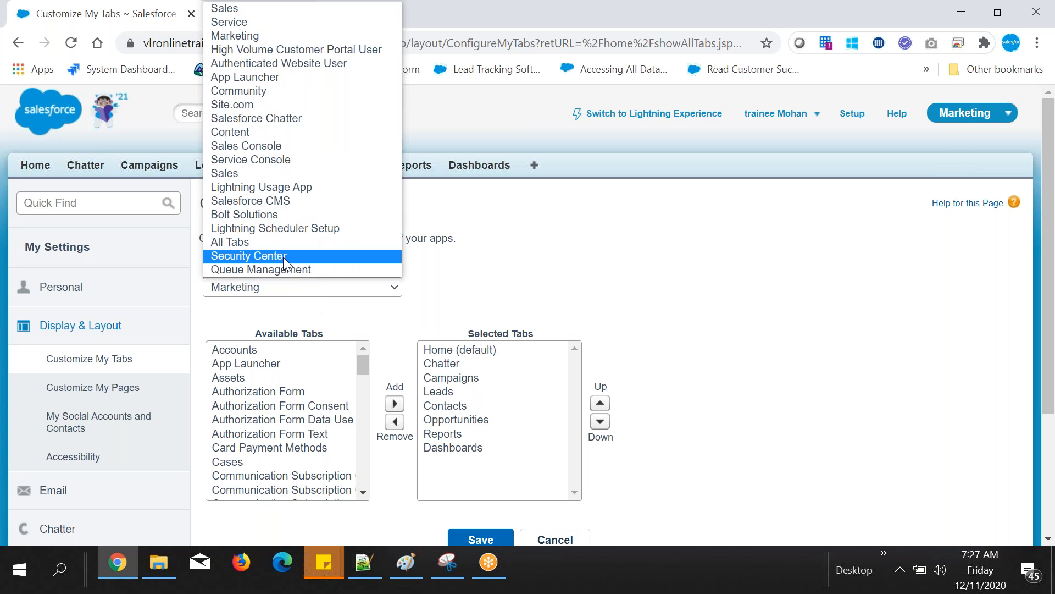
click(232, 286)
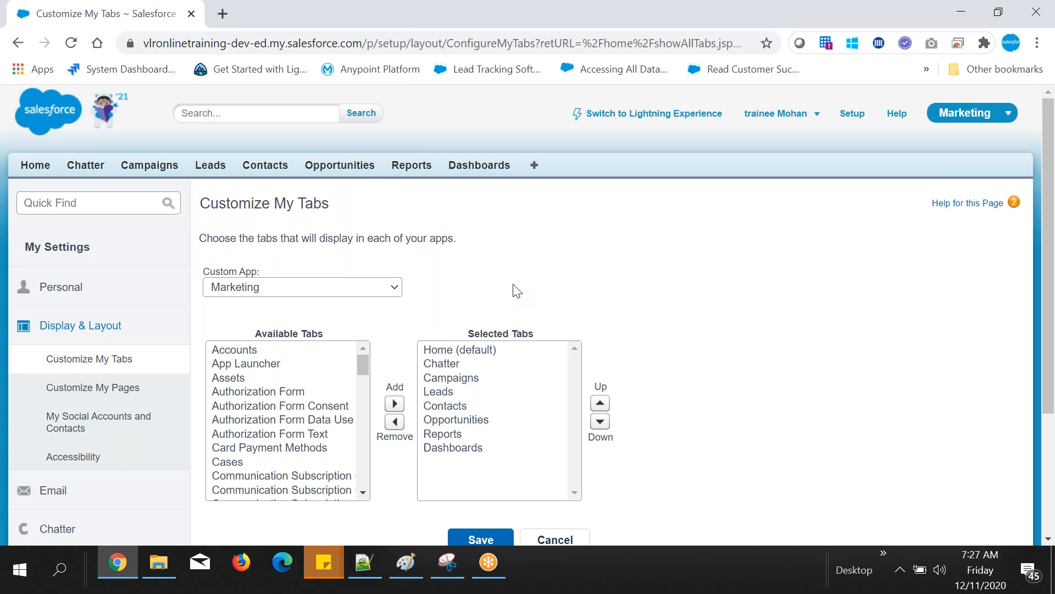
Step: Compare the Marketing app's Selected Tabs with the tabs displayed in the header, from Home to Dashboards
scroll(517, 291, down, 1)
mouse_move(1049, 201)
mouse_down()
mouse_move(1050, 257)
mouse_move(1048, 219)
mouse_up()
drag(489, 396, 528, 282)
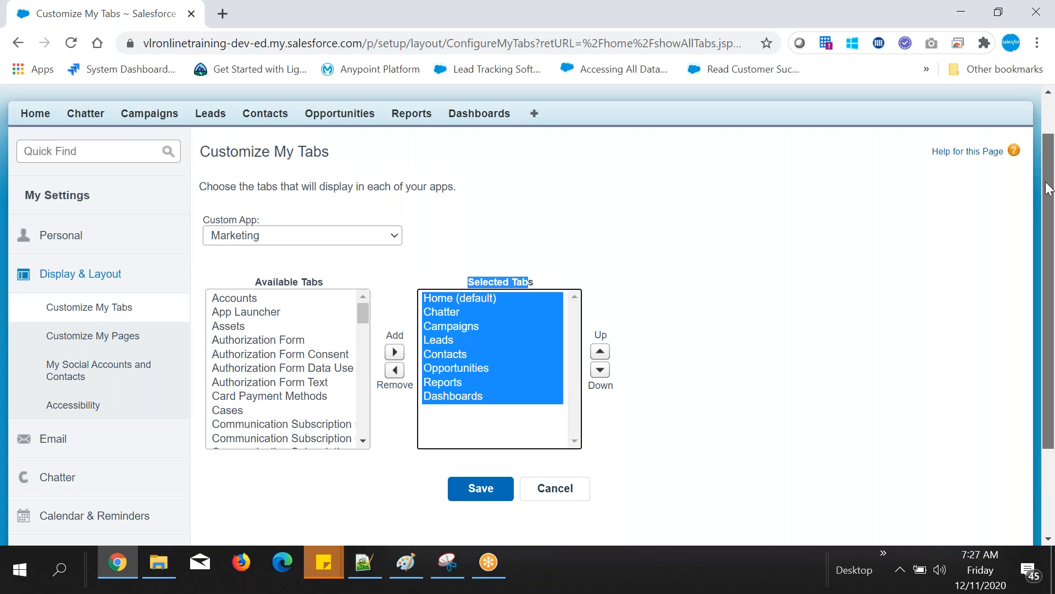
drag(1050, 189, 1051, 169)
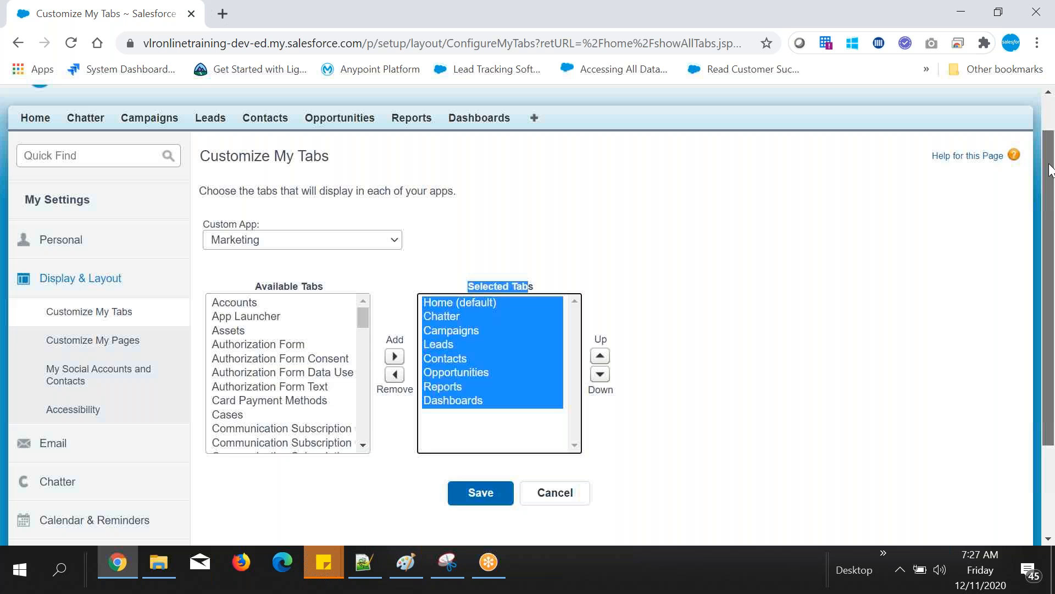
drag(1050, 170, 970, 125)
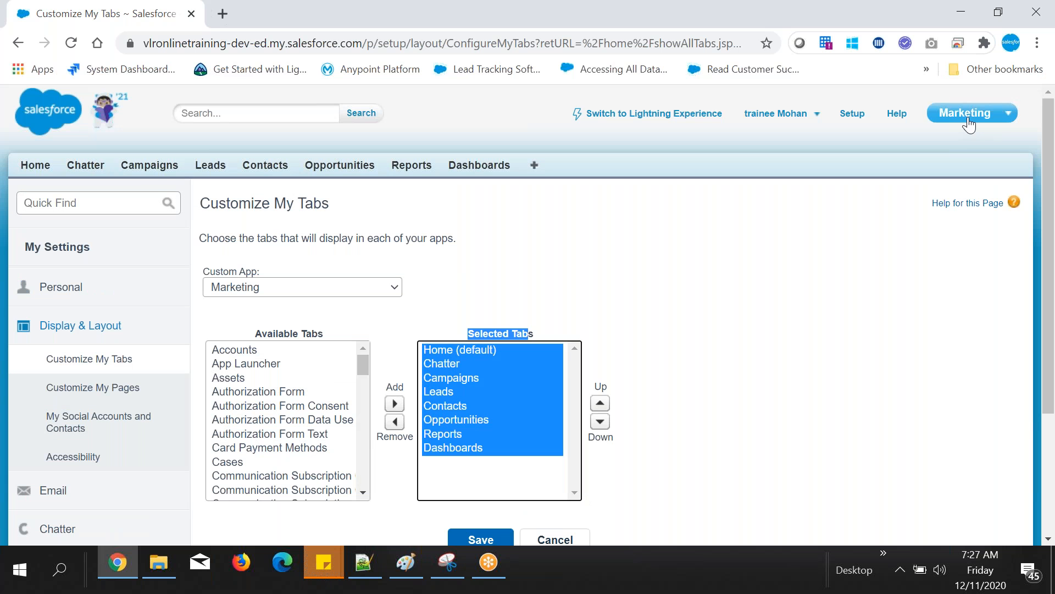
click(456, 378)
click(464, 419)
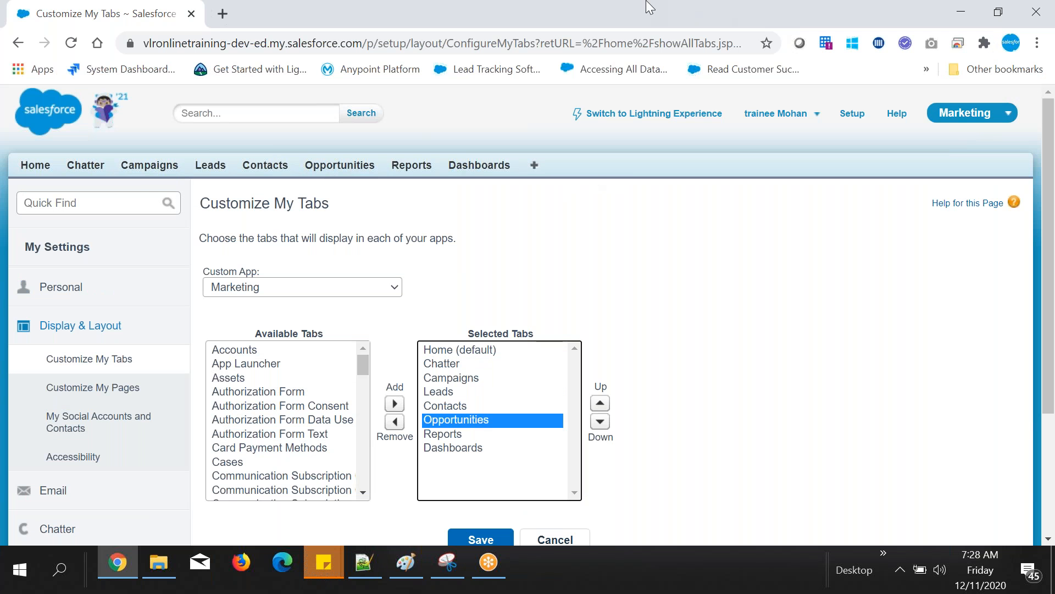
key(Down)
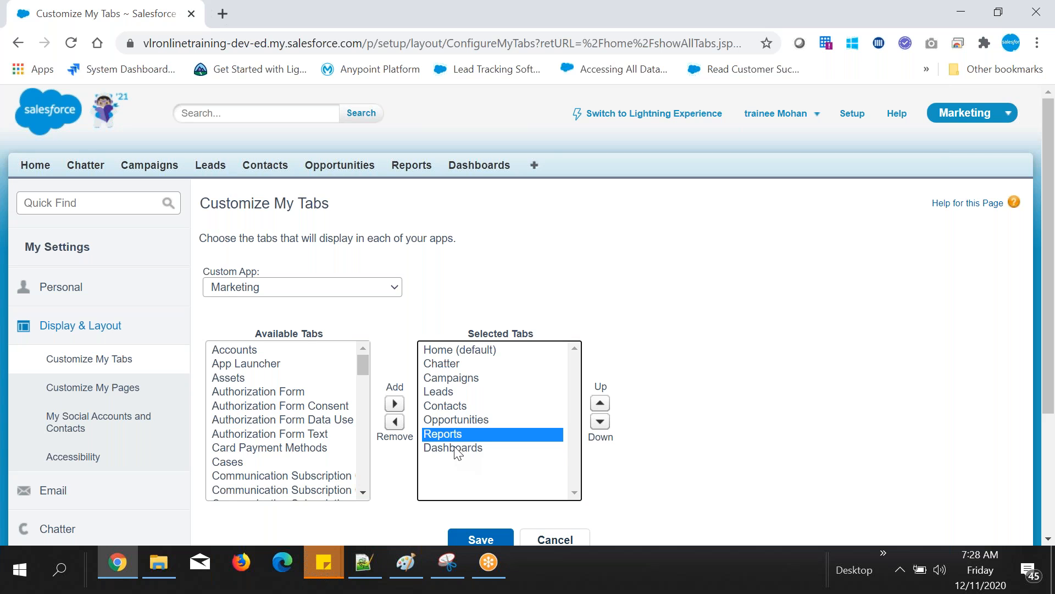
key(Down)
click(694, 340)
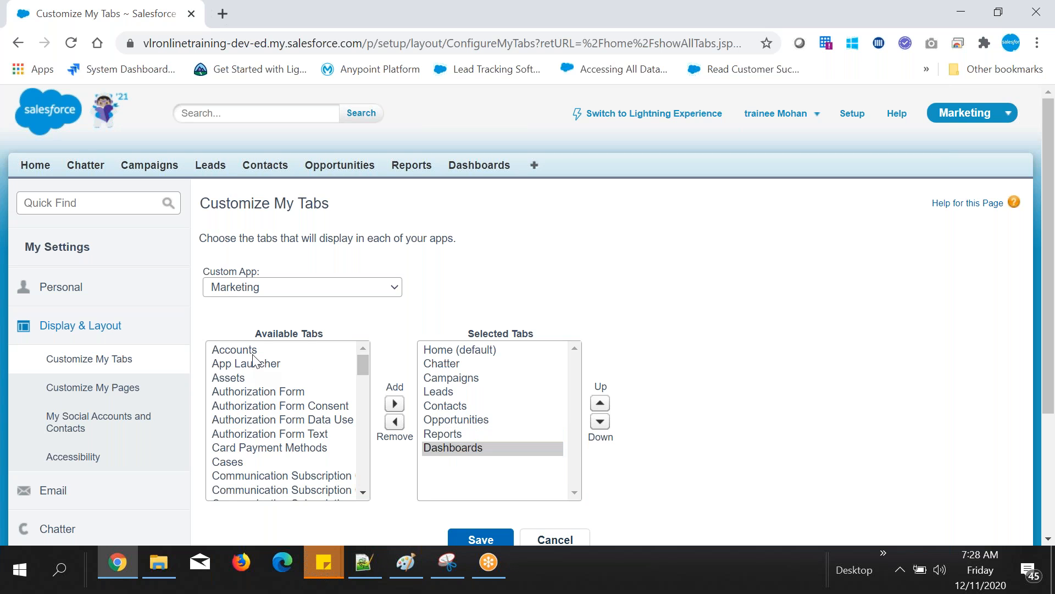
Step: Examine the Available Tabs list for the Marketing app and compare it with its Selected Tabs
drag(253, 355, 260, 437)
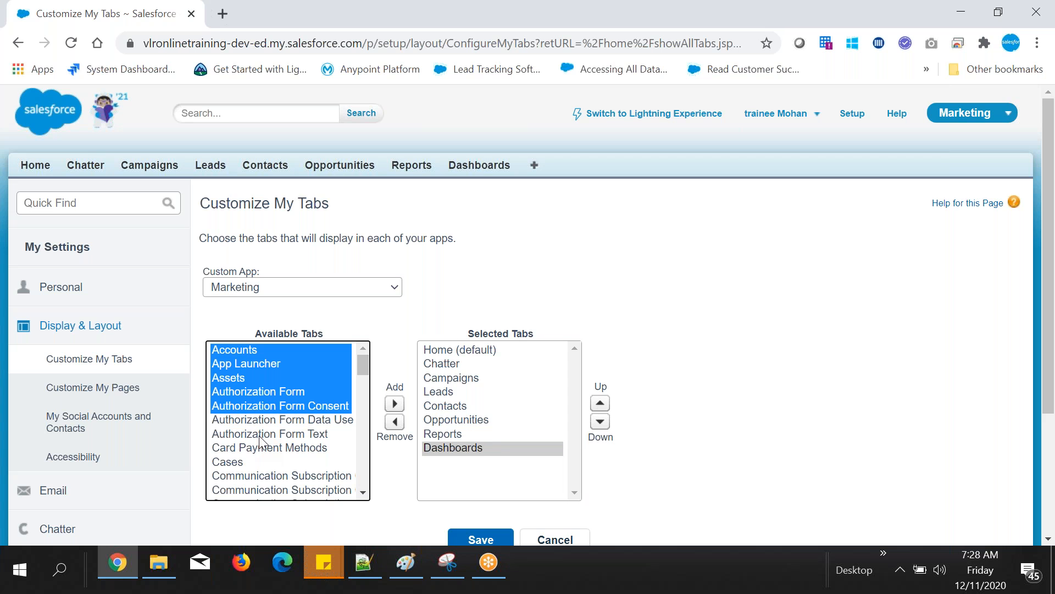
drag(259, 437, 266, 508)
mouse_move(365, 364)
mouse_down()
mouse_move(361, 474)
mouse_move(363, 364)
mouse_up()
click(452, 434)
drag(1051, 196, 1052, 197)
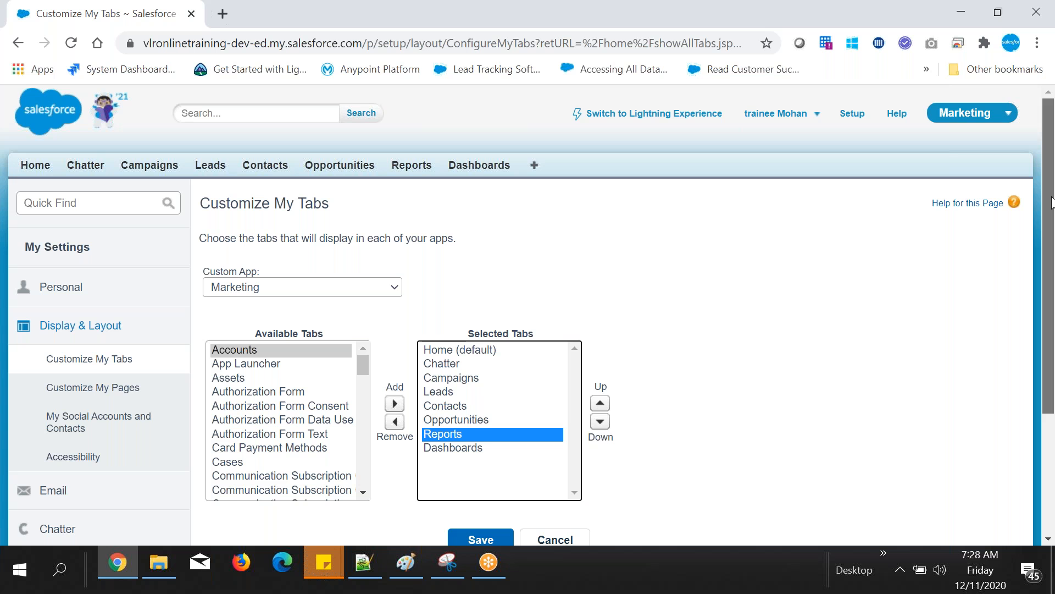
scroll(1052, 202, down, 1)
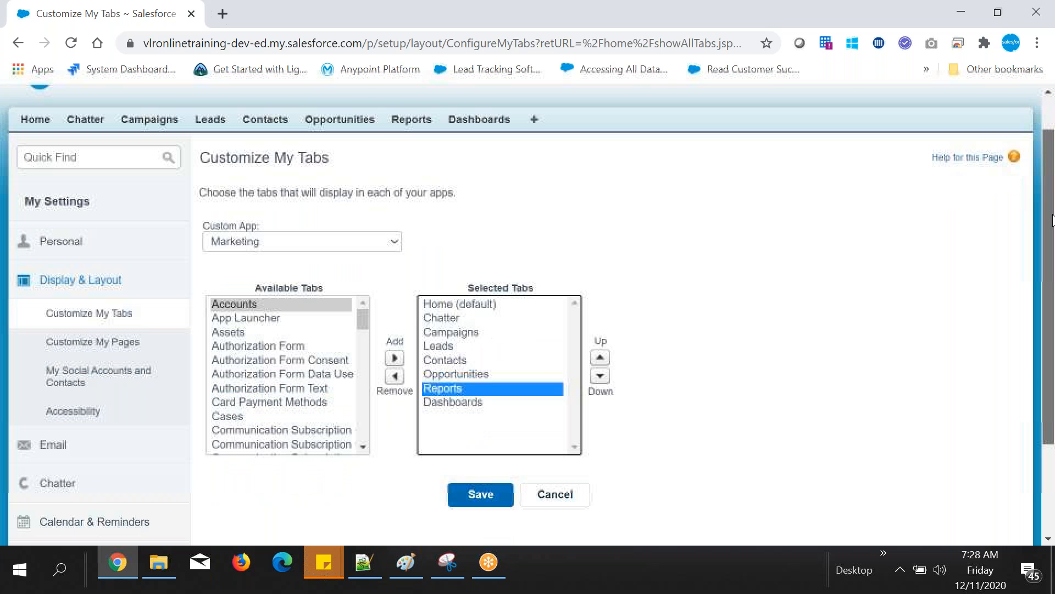
drag(1051, 220, 1052, 195)
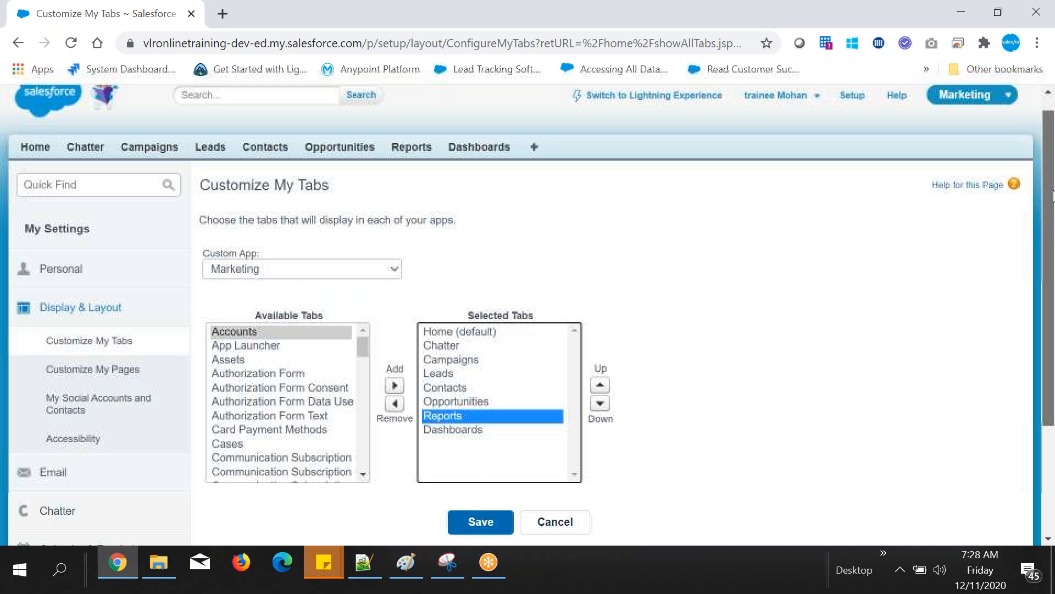
drag(1054, 196, 1052, 184)
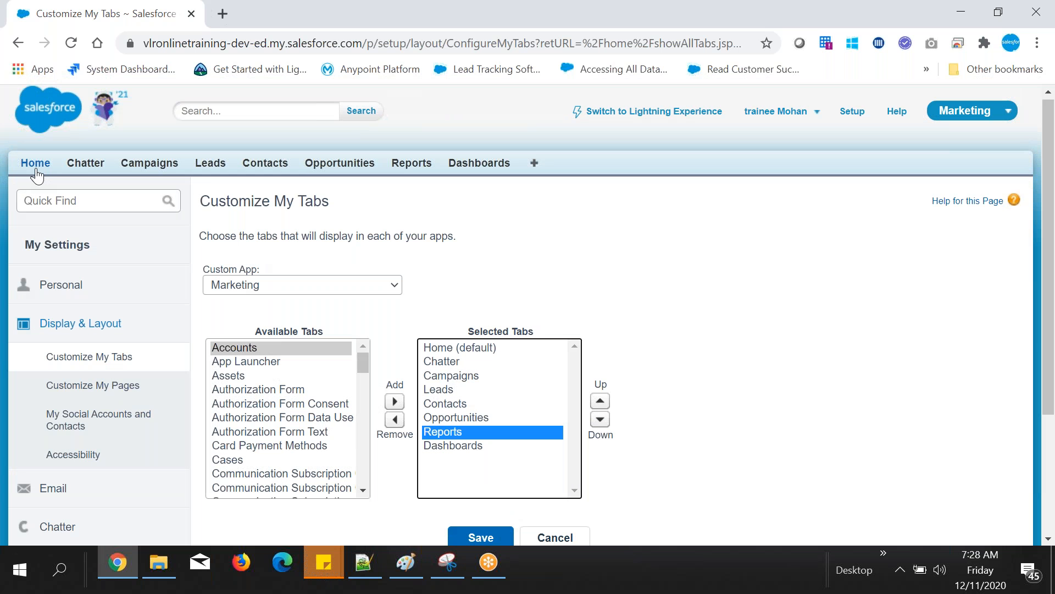
Step: Remove Chatter from the Marketing app's Selected Tabs
click(481, 361)
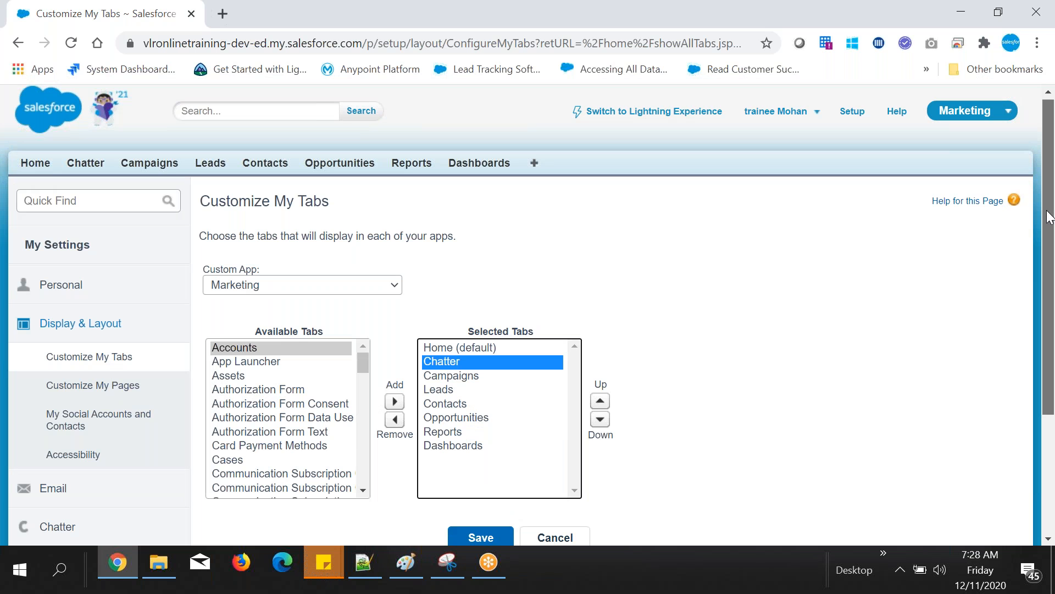
drag(1050, 216, 1051, 234)
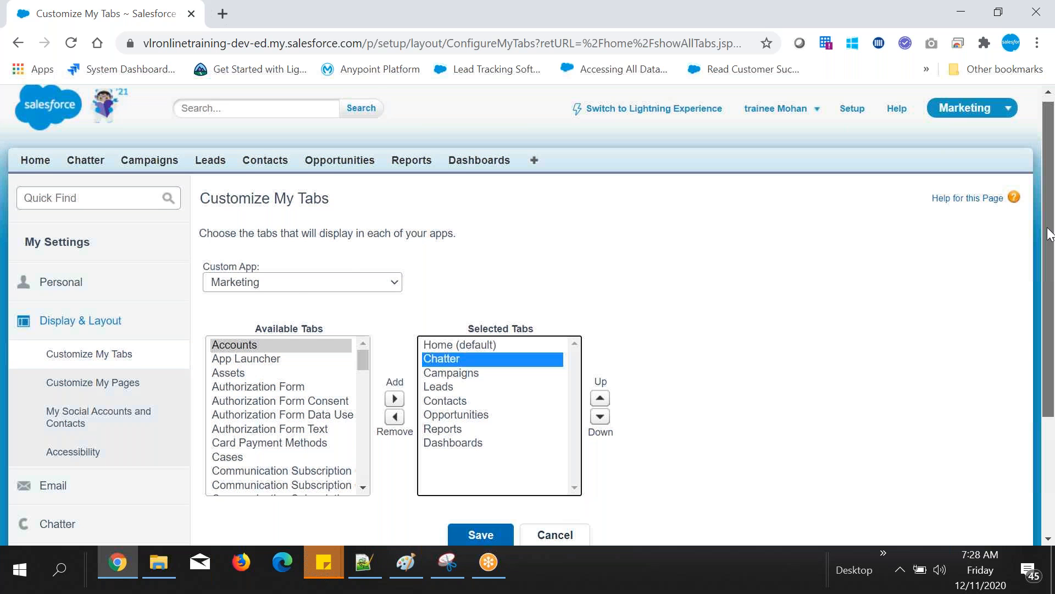
drag(1051, 233, 1050, 255)
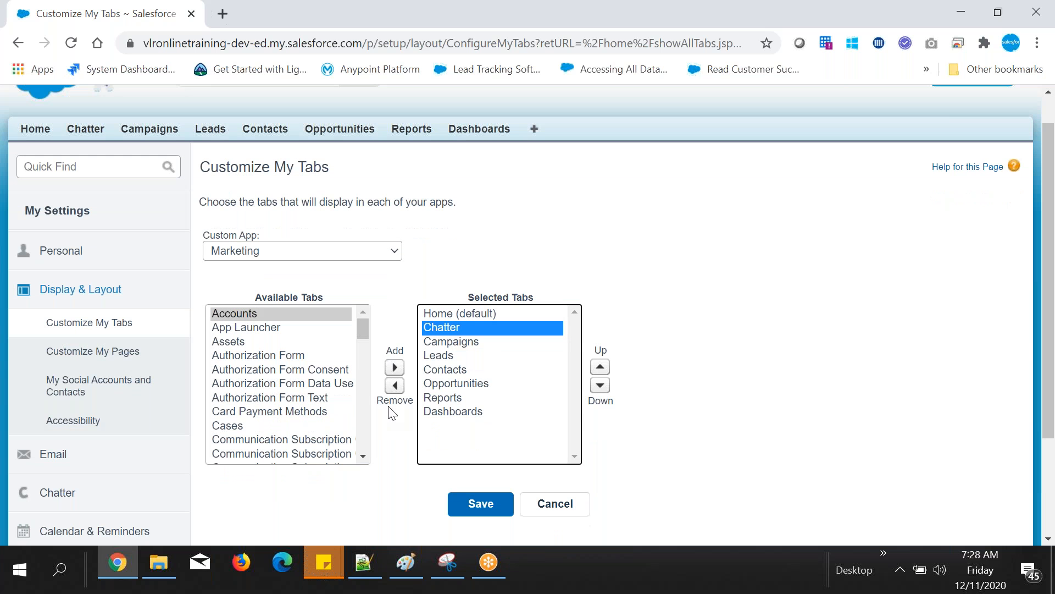
drag(391, 412, 413, 401)
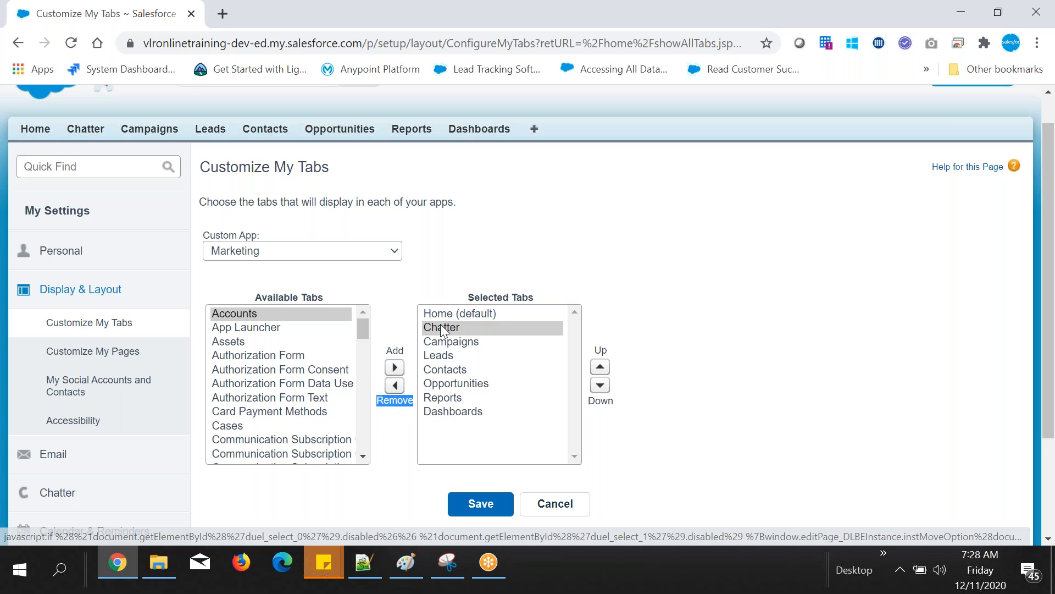
click(443, 330)
click(397, 391)
Step: Check for Chatter at the end of the Available Tabs and save the Marketing app's tab customization
drag(469, 297, 500, 337)
click(279, 328)
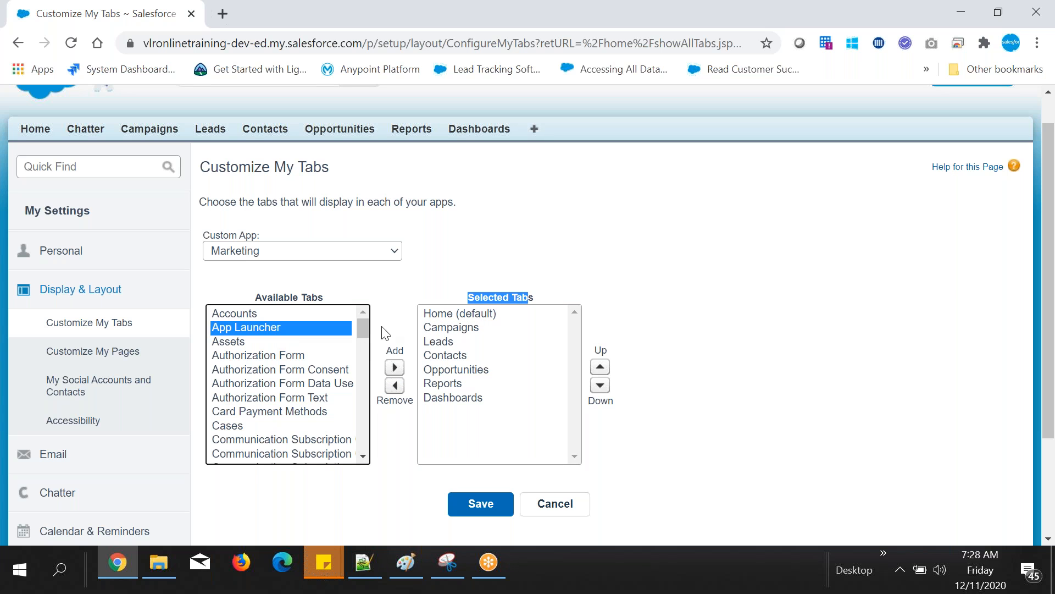
drag(362, 343, 347, 514)
click(296, 454)
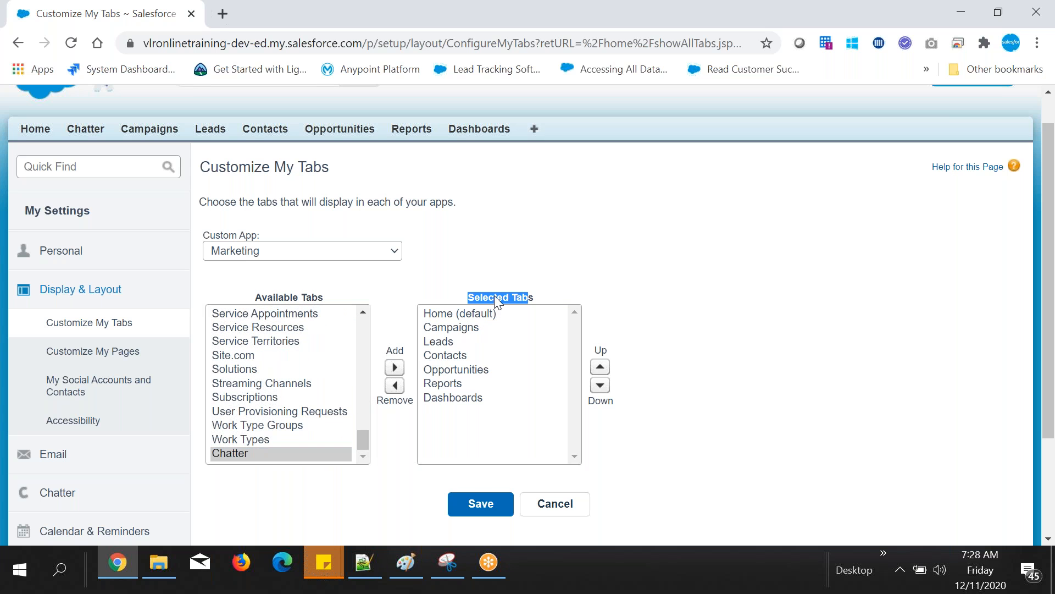
click(478, 503)
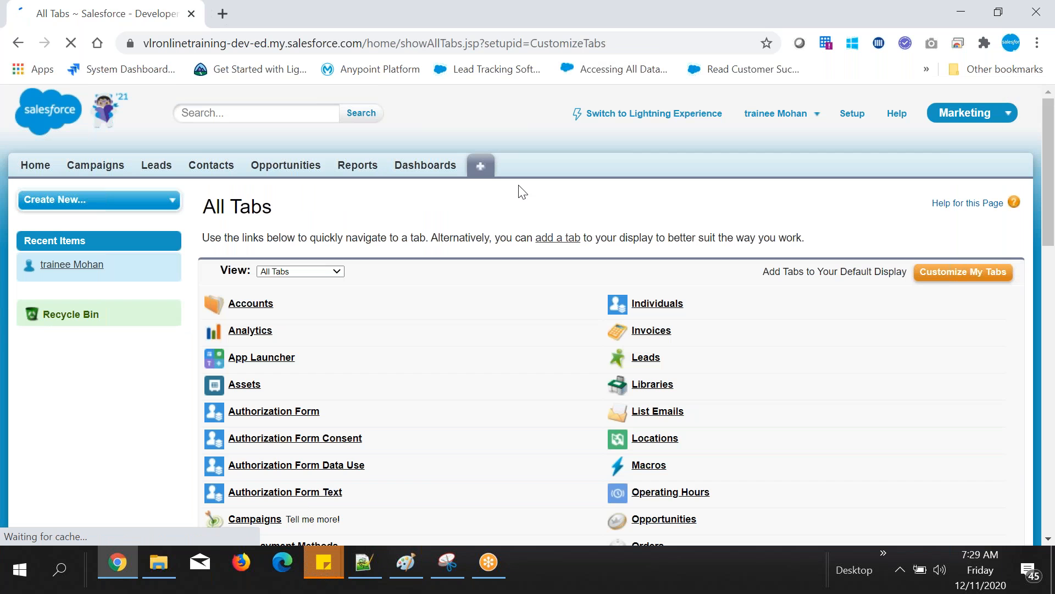
Step: Switch to the Notepad++ training notes and start a new line below the "+" entry
mouse_move(359, 562)
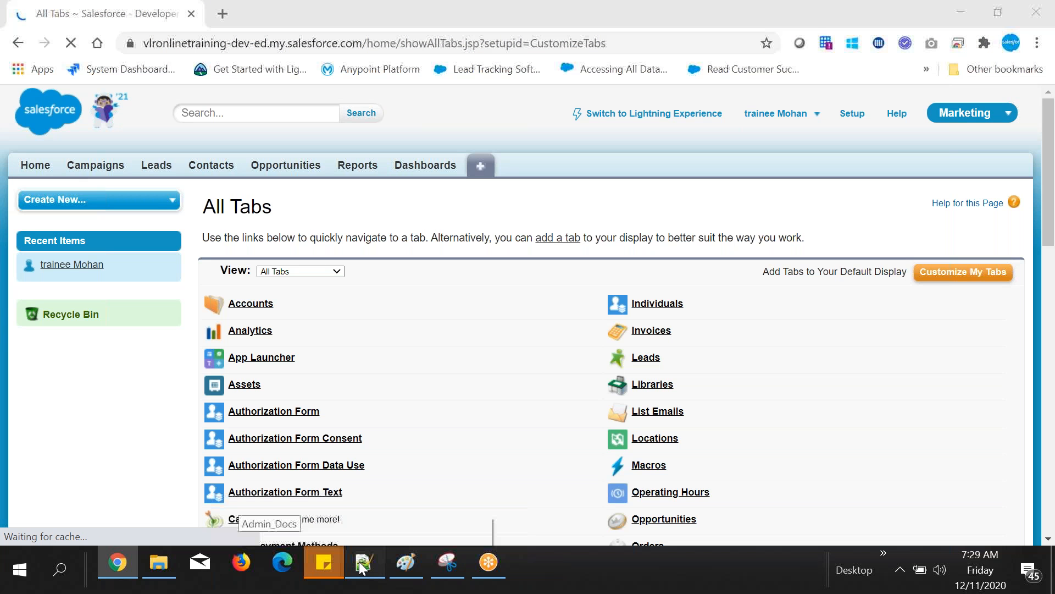
click(358, 562)
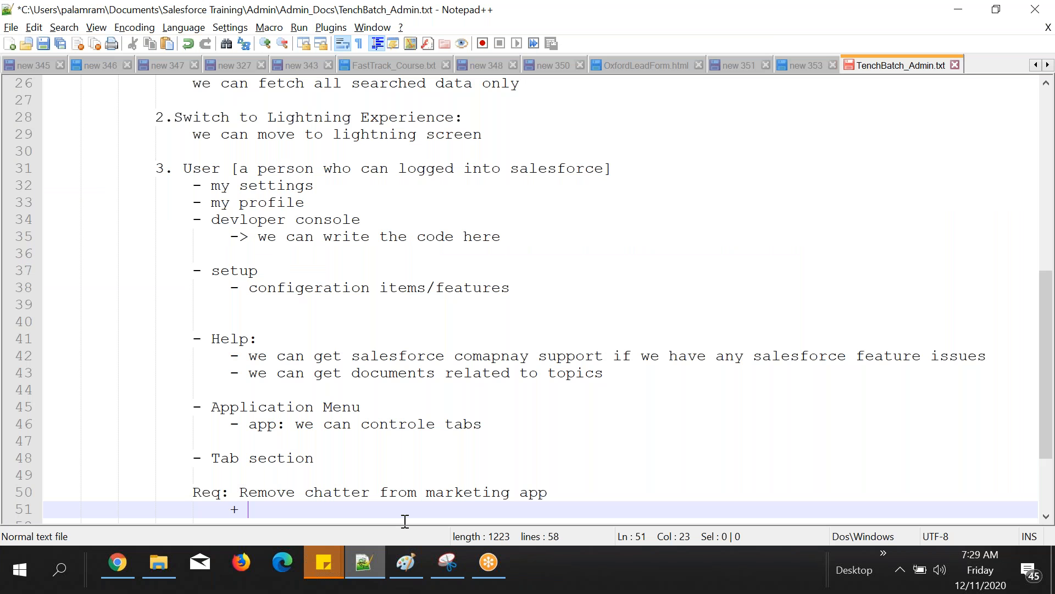
key(Return)
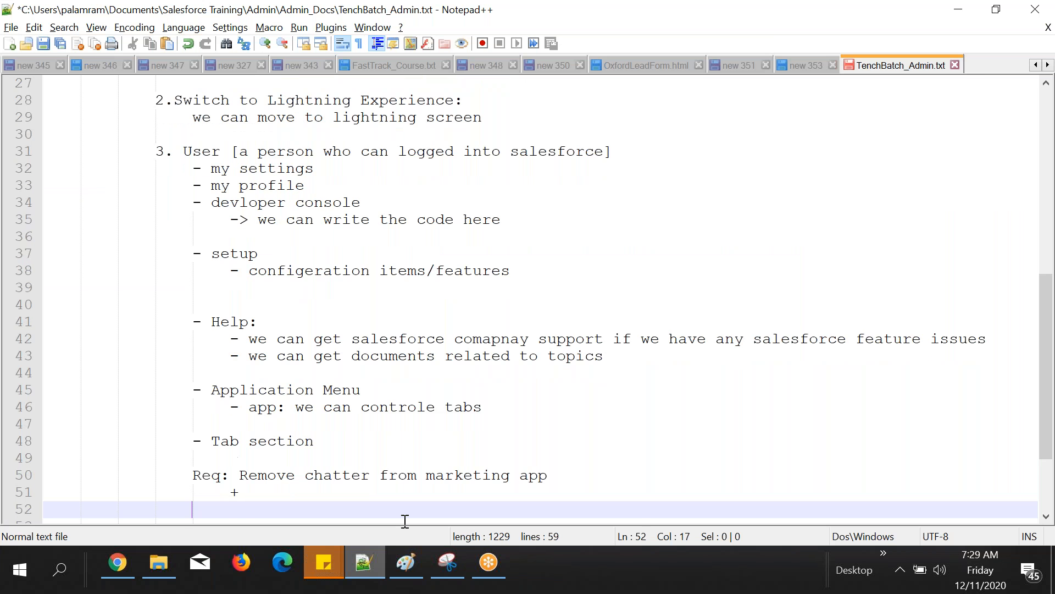
Step: Switch to Chrome and open developer.salesforce.com in a new browser tab to locate its Sign Up option
click(117, 562)
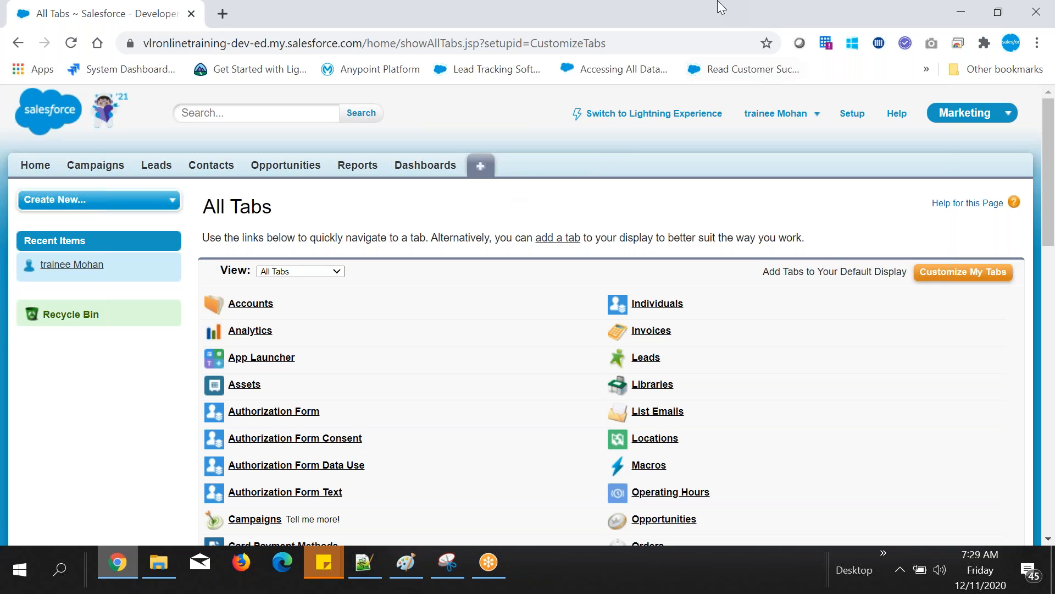
click(979, 119)
click(222, 14)
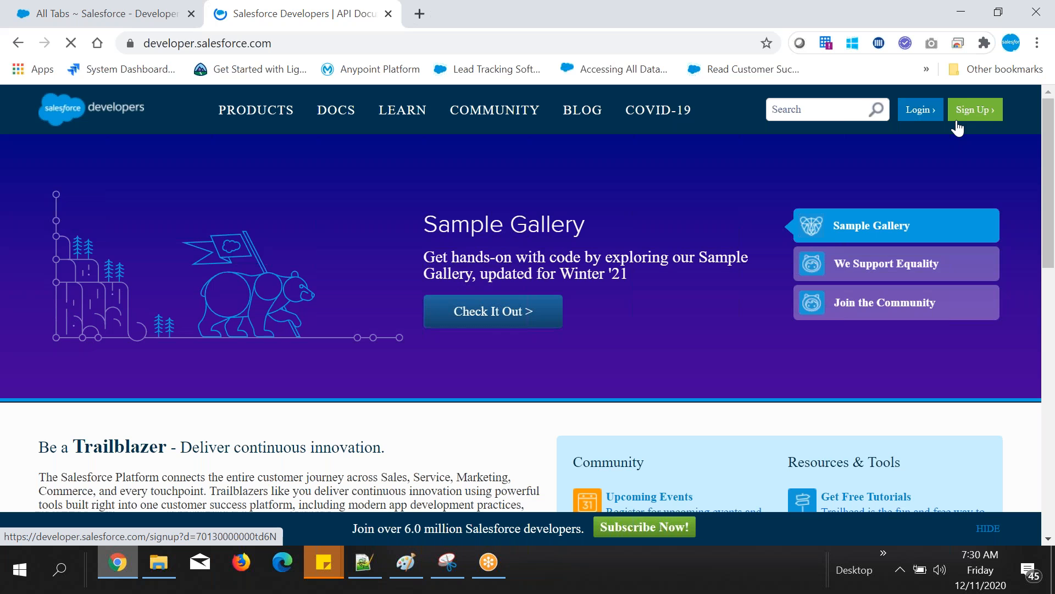
click(418, 48)
click(1003, 110)
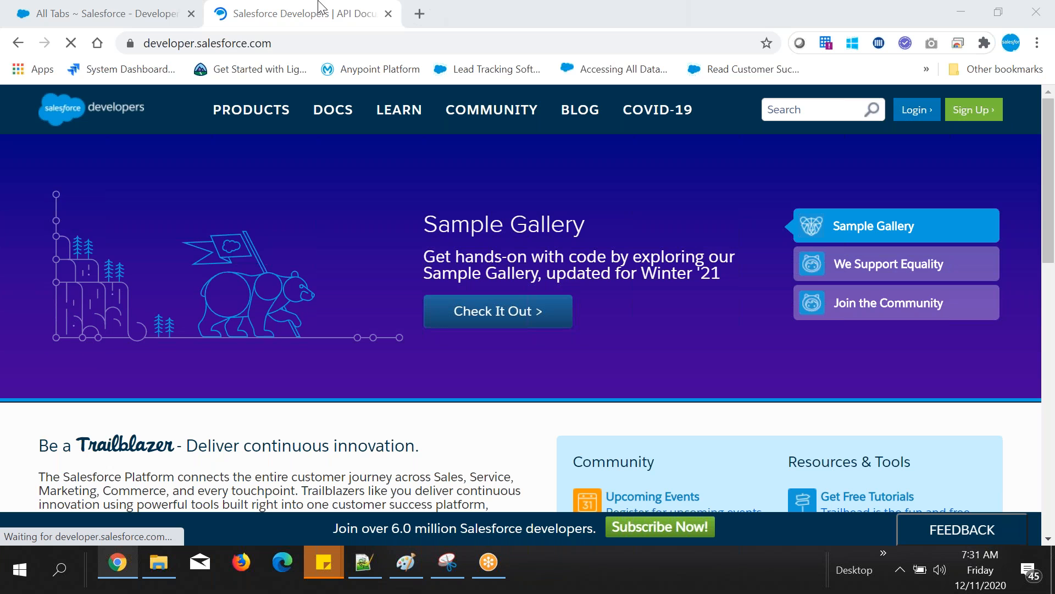
Step: Return to the Salesforce org, view its home page in Lightning Experience, and switch back to Salesforce Classic
click(113, 7)
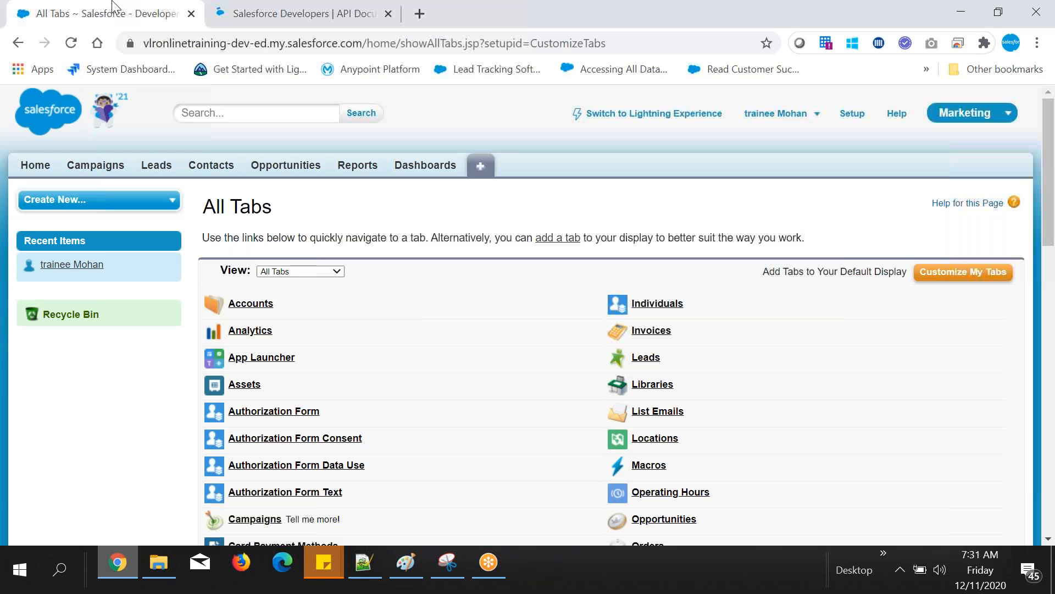
click(694, 113)
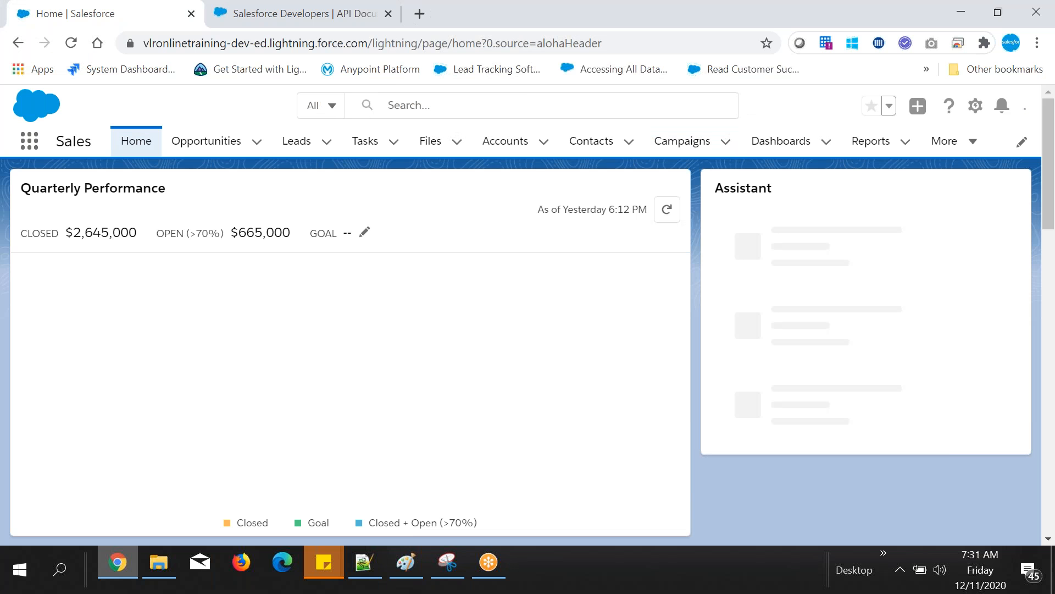
scroll(1050, 181, down, 2)
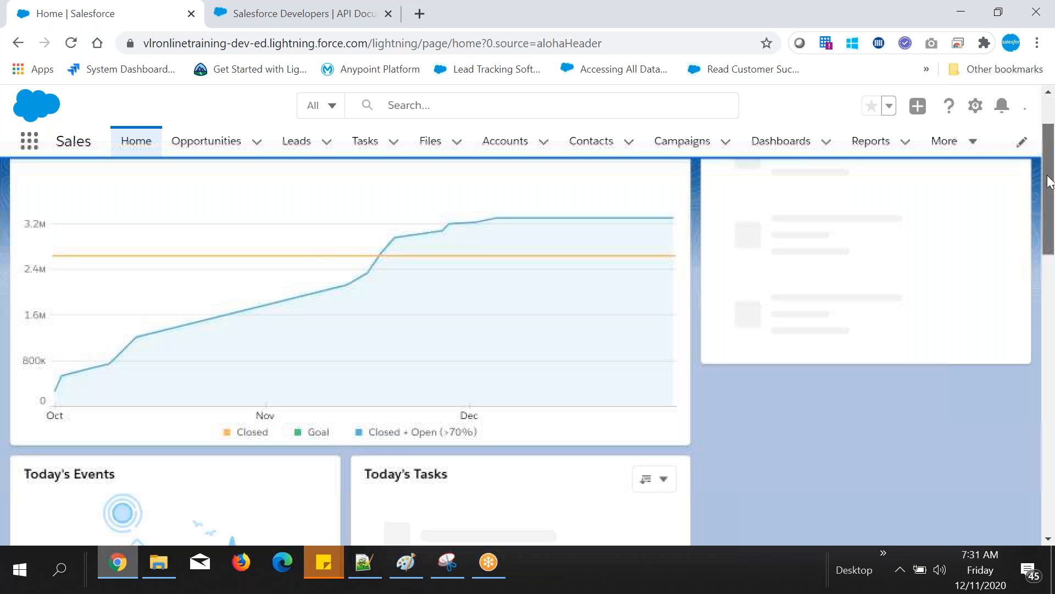
scroll(1050, 182, up, 2)
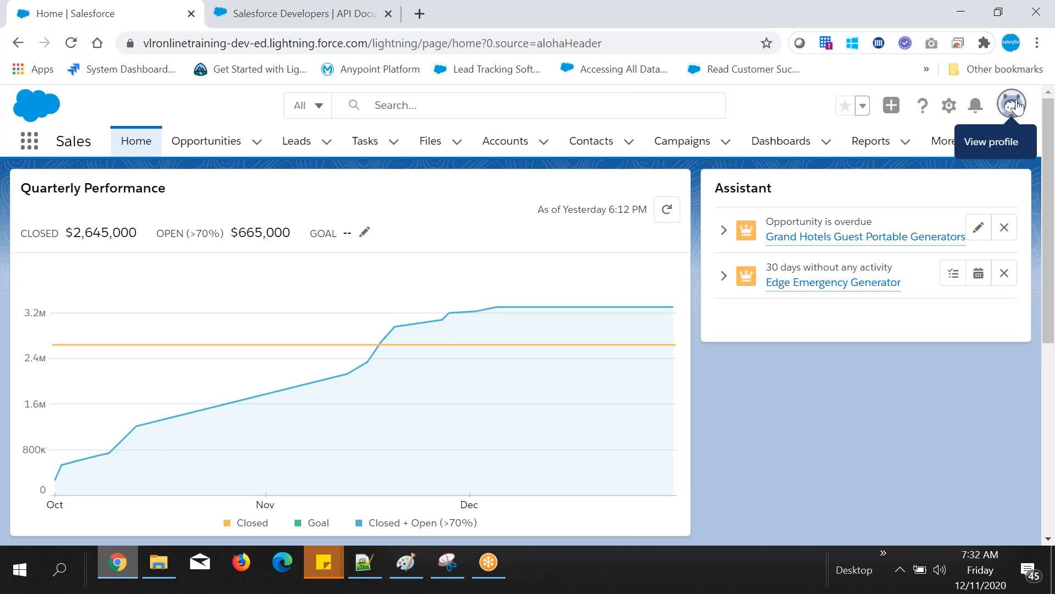
click(1016, 106)
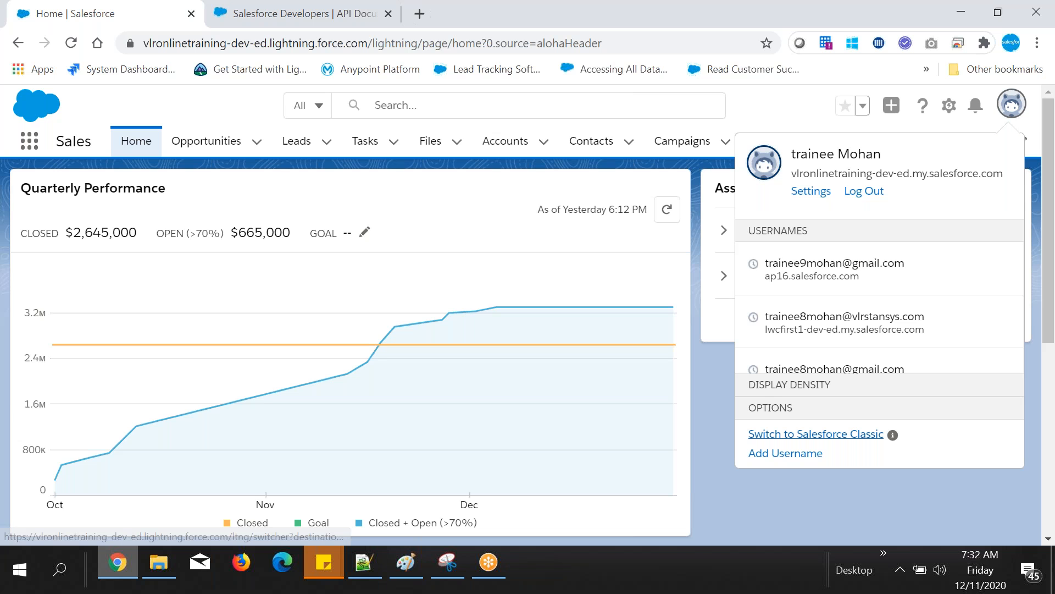
click(836, 435)
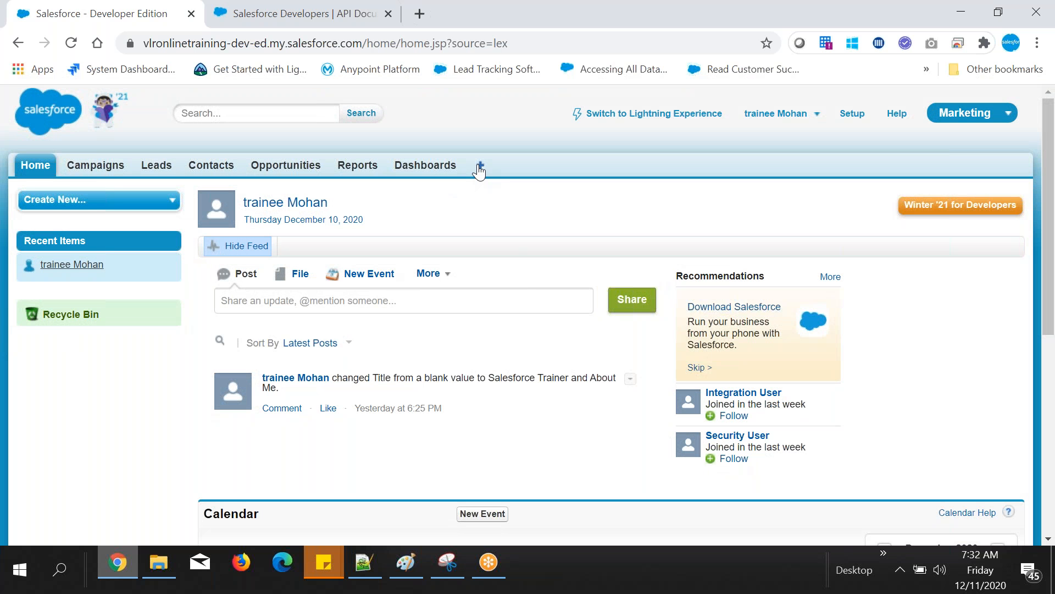
Step: Add the line "Req: add contract,asset tabs to service application" below the "+" entry in the Notepad++ notes
key(alt+Tab)
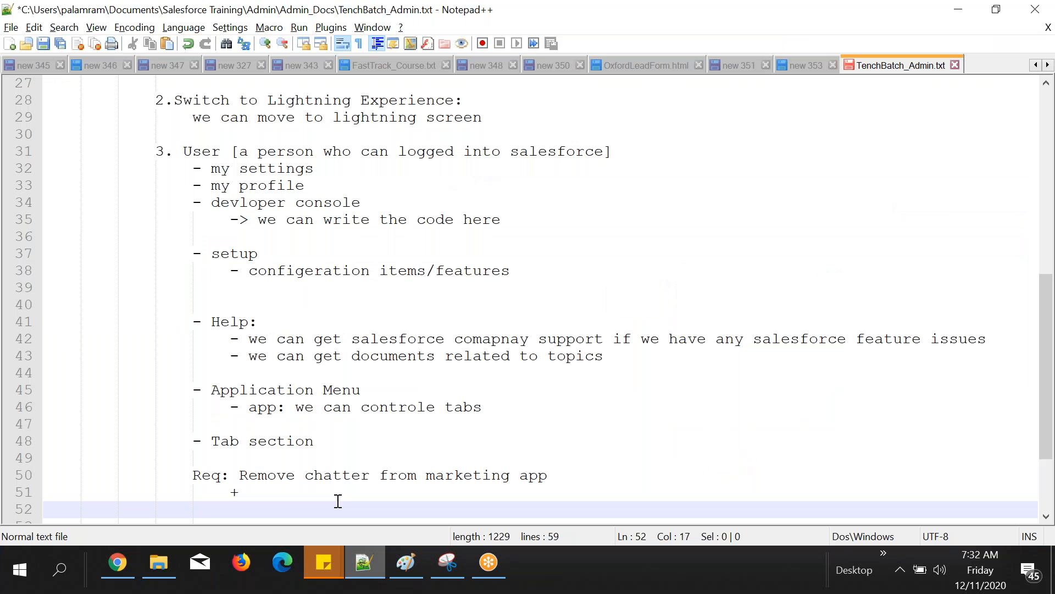
text(Req: add )
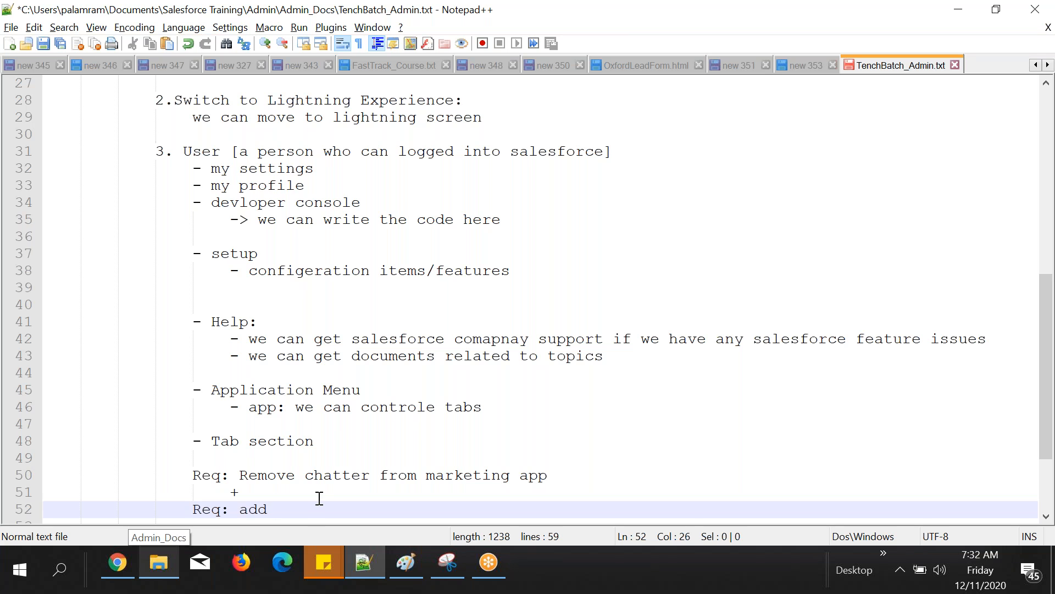
text(c)
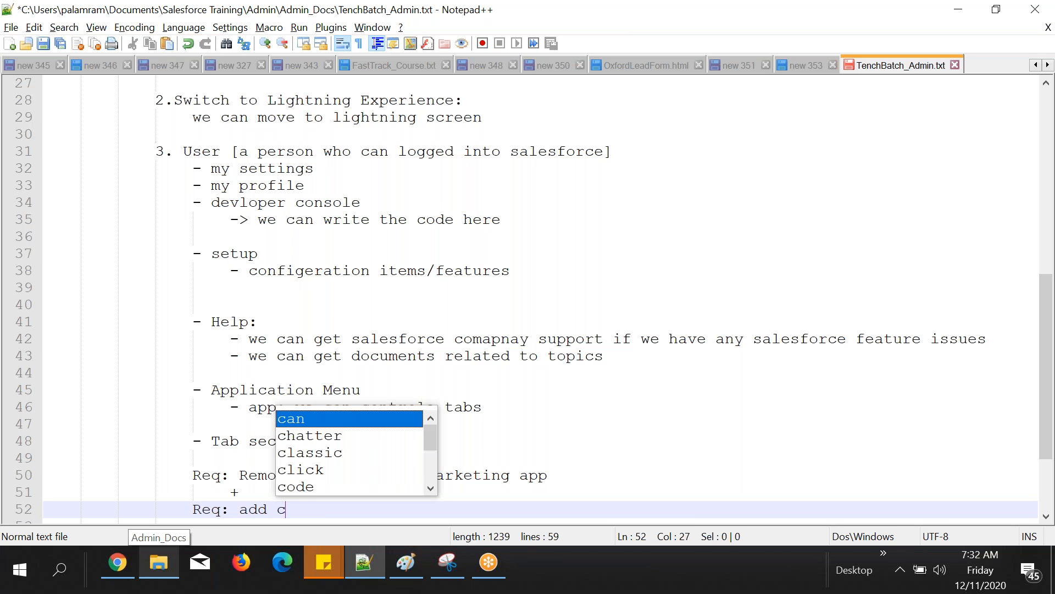
text(o)
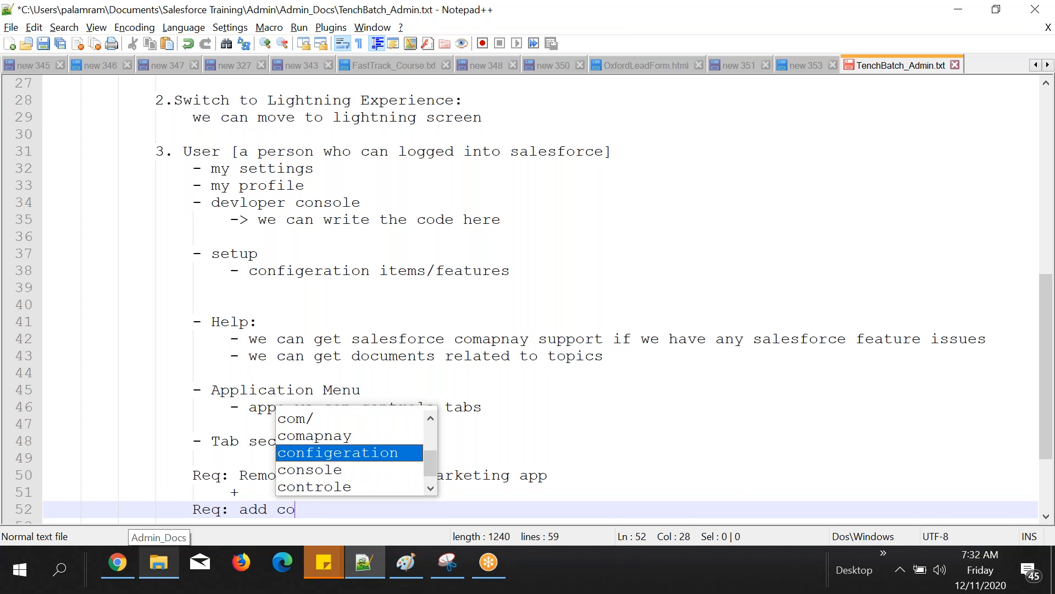
text(ntr)
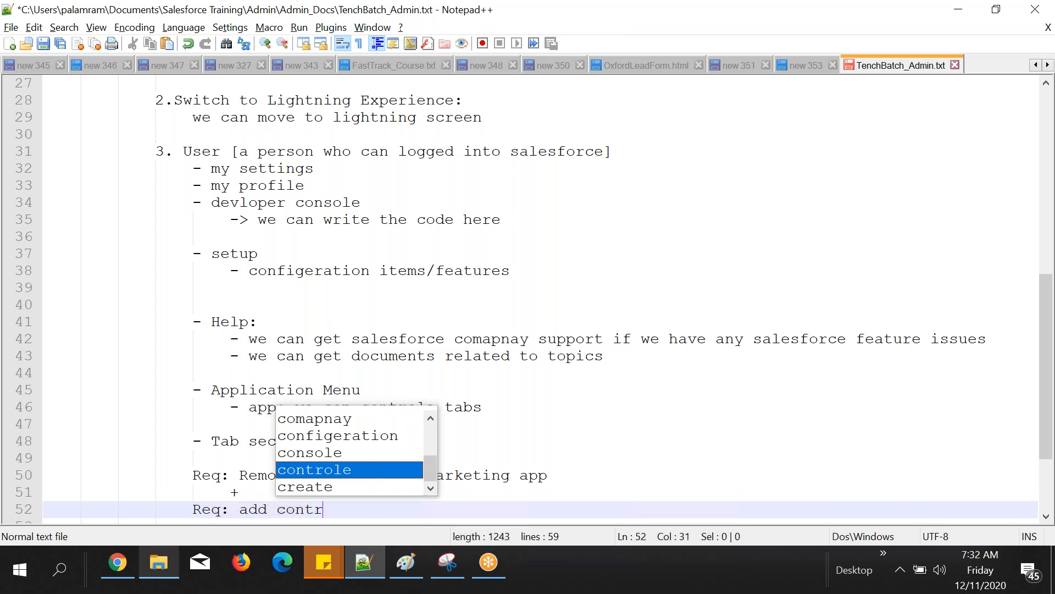
text(act tab,asset)
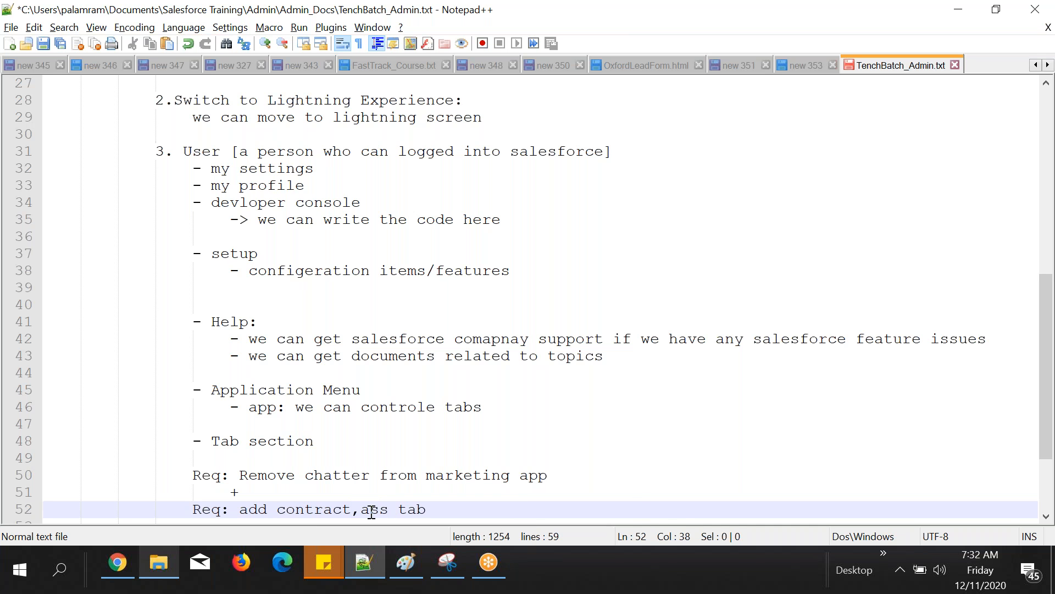
key(End)
text(s to se)
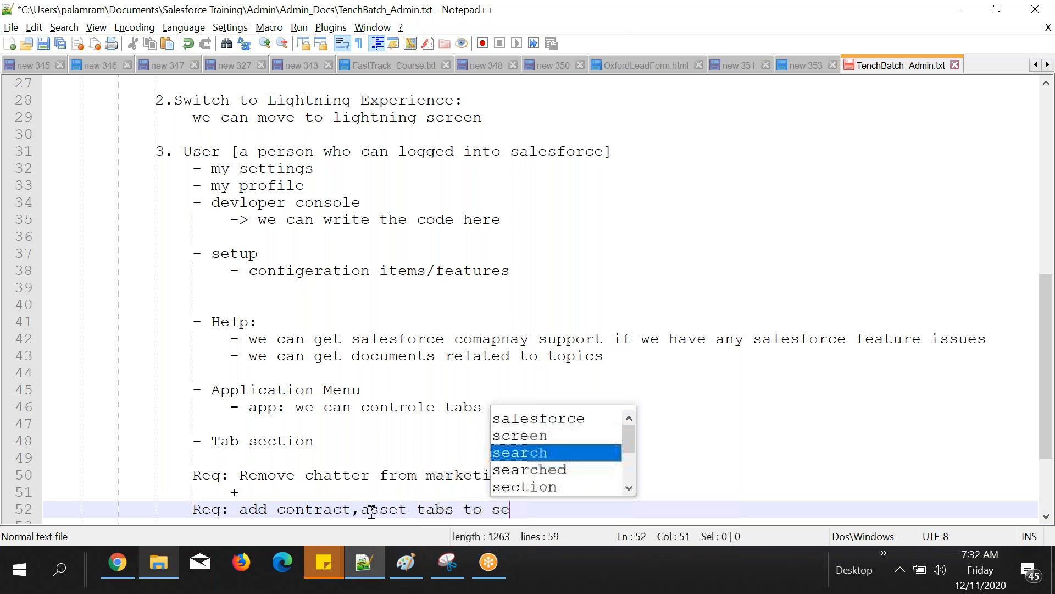
text(rvice application)
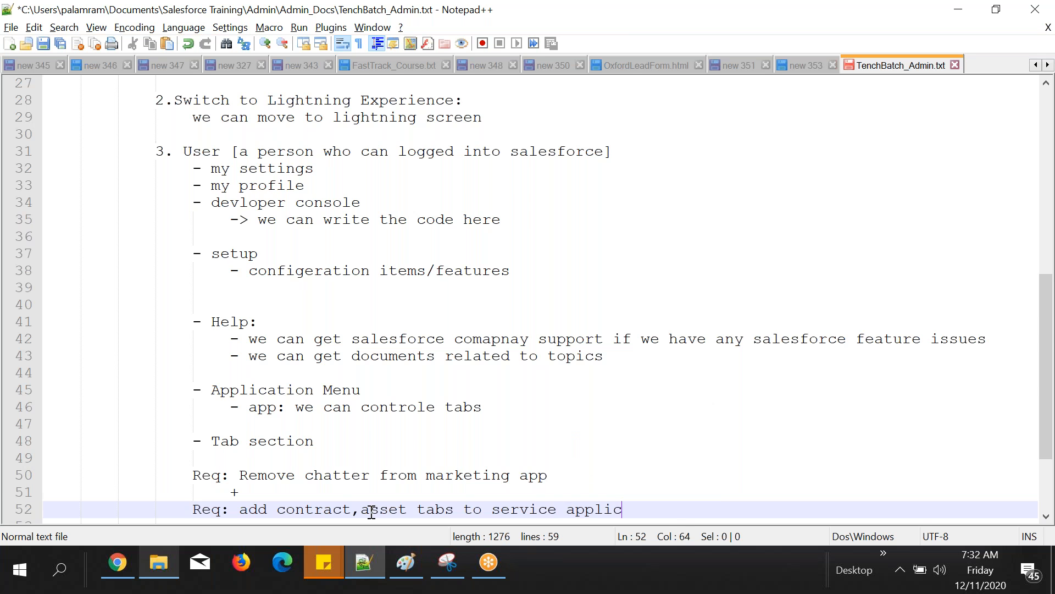
key(Return)
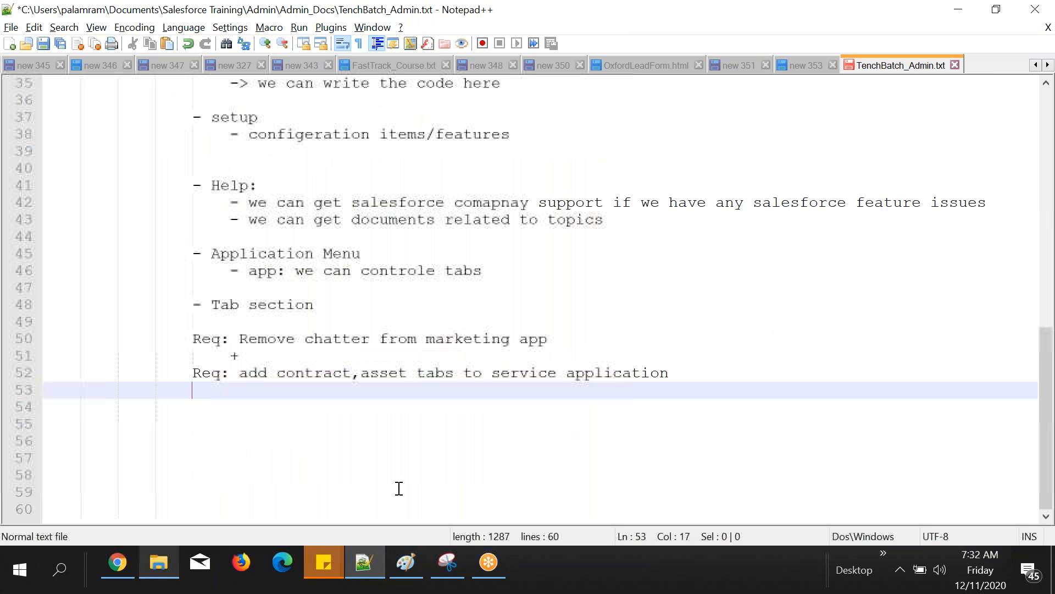
double_click(314, 372)
double_click(379, 373)
Step: Switch to Chrome and change the active Salesforce app from Marketing to Service
click(116, 563)
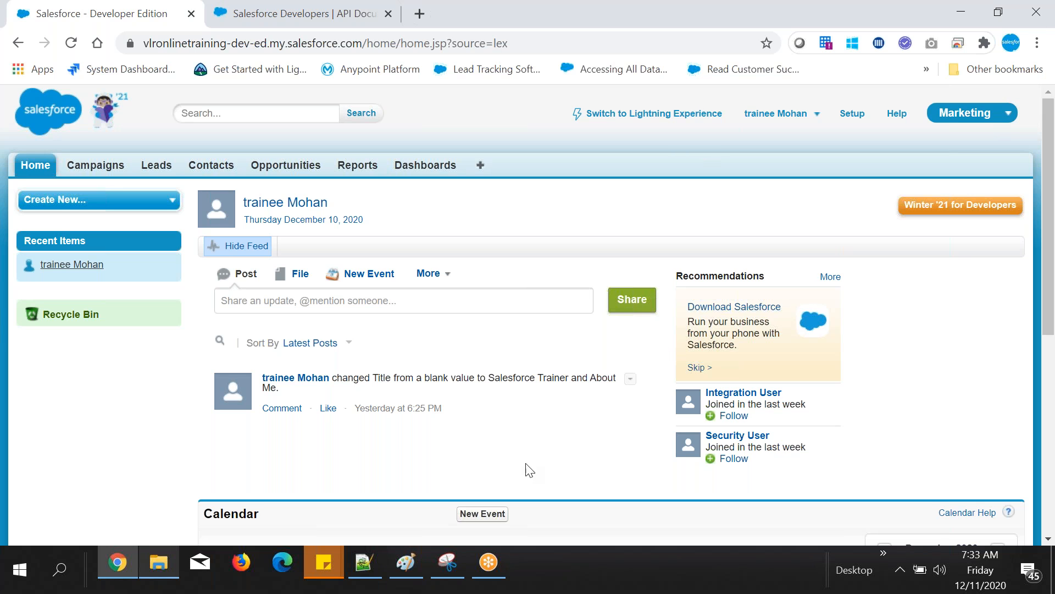
click(990, 113)
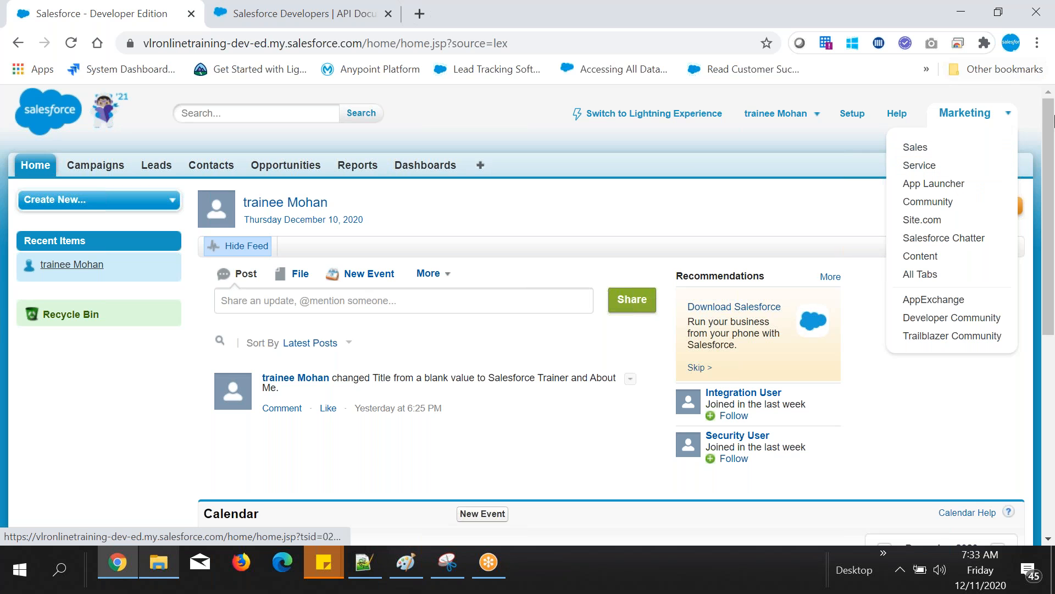
click(967, 113)
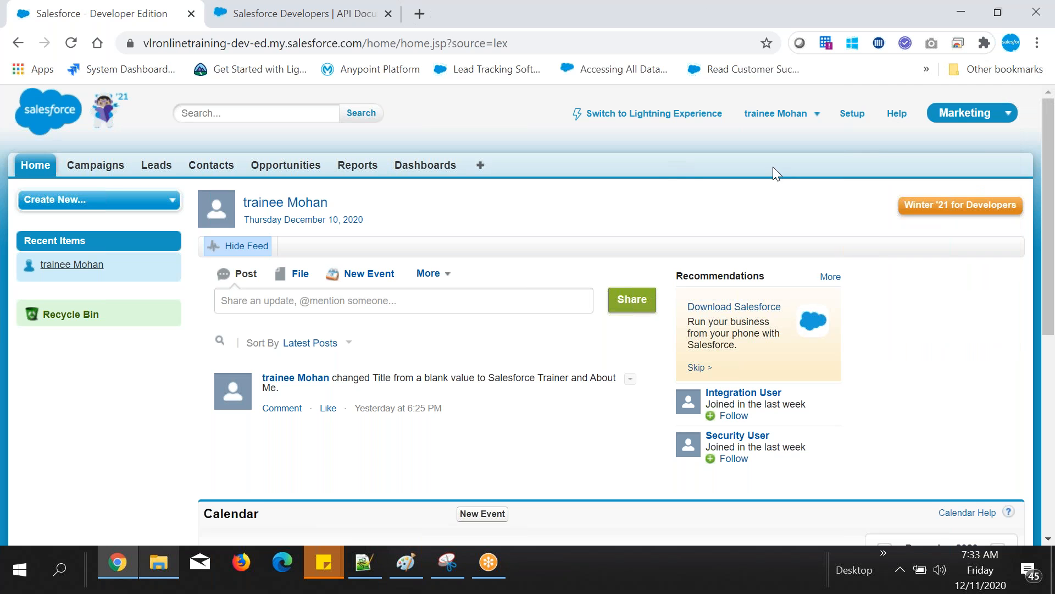
click(982, 122)
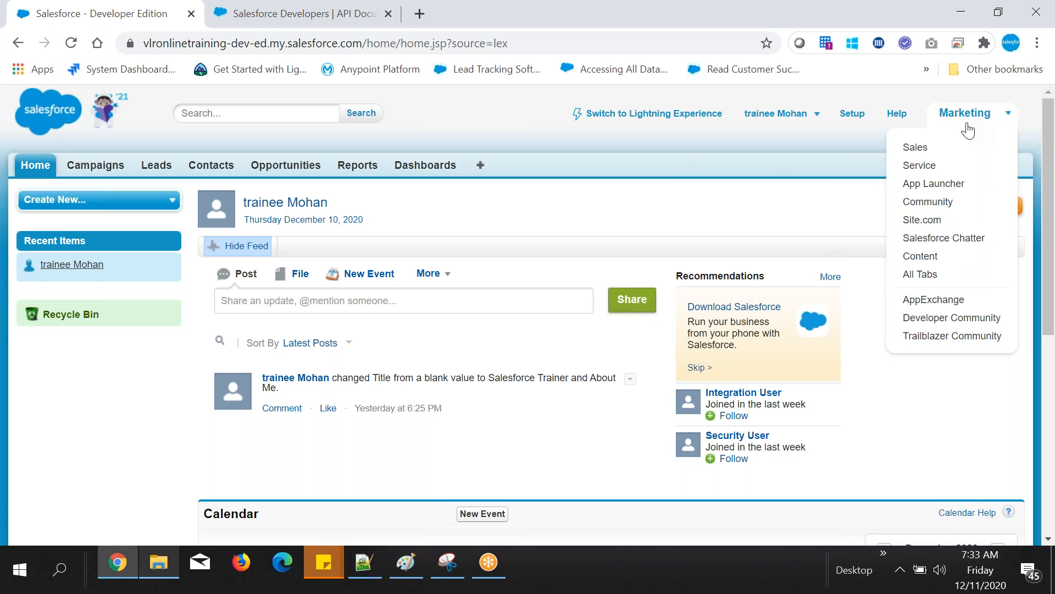
click(931, 184)
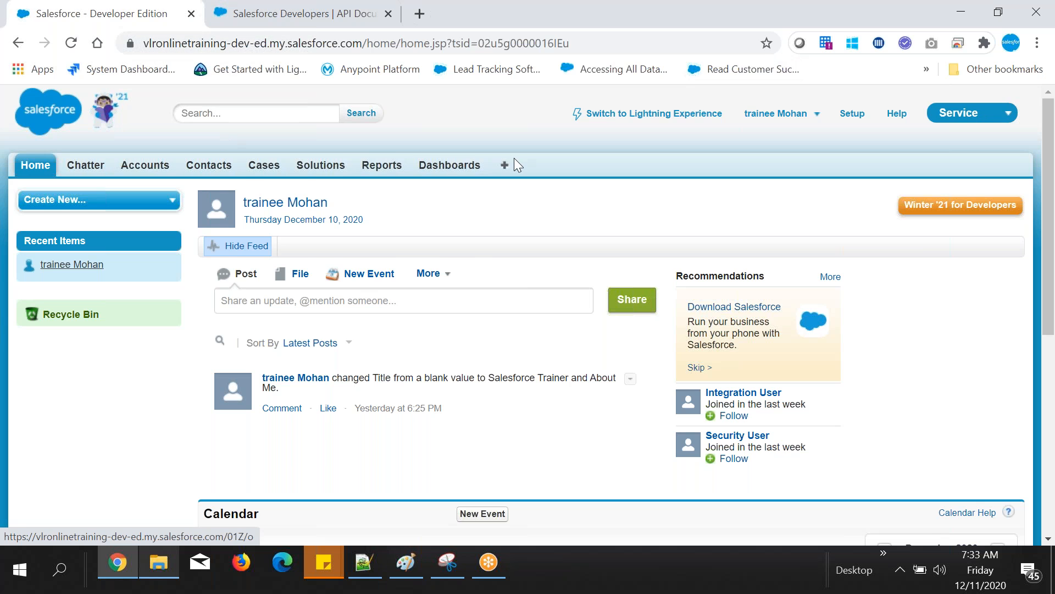
Step: Highlight "contract,asset" in the Notepad++ requirement, and open the Service app's Customize My Tabs page in Chrome
key(alt+Tab)
drag(278, 373, 407, 373)
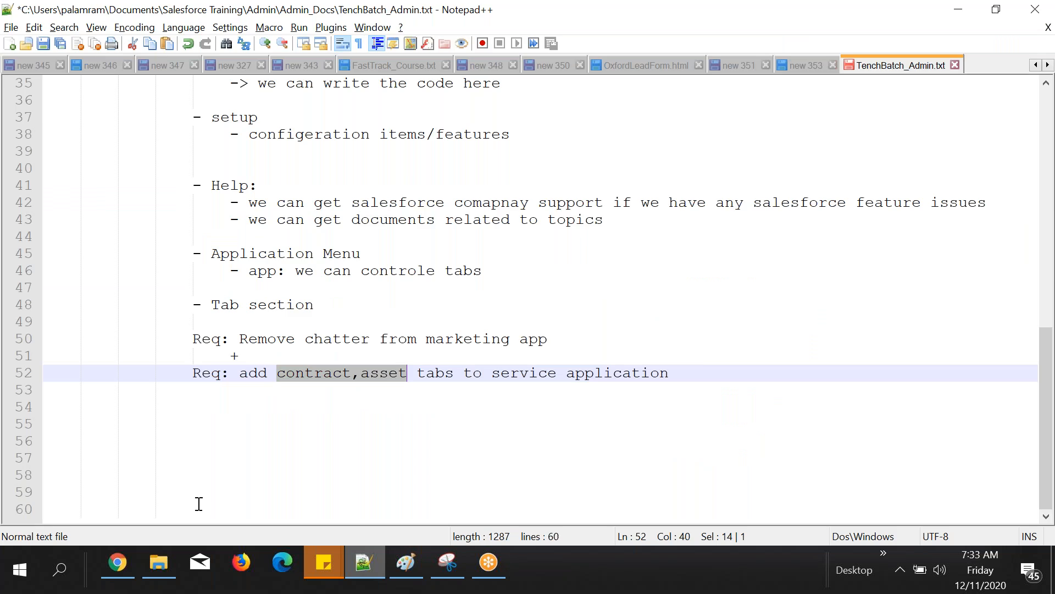
key(alt+Tab)
click(508, 171)
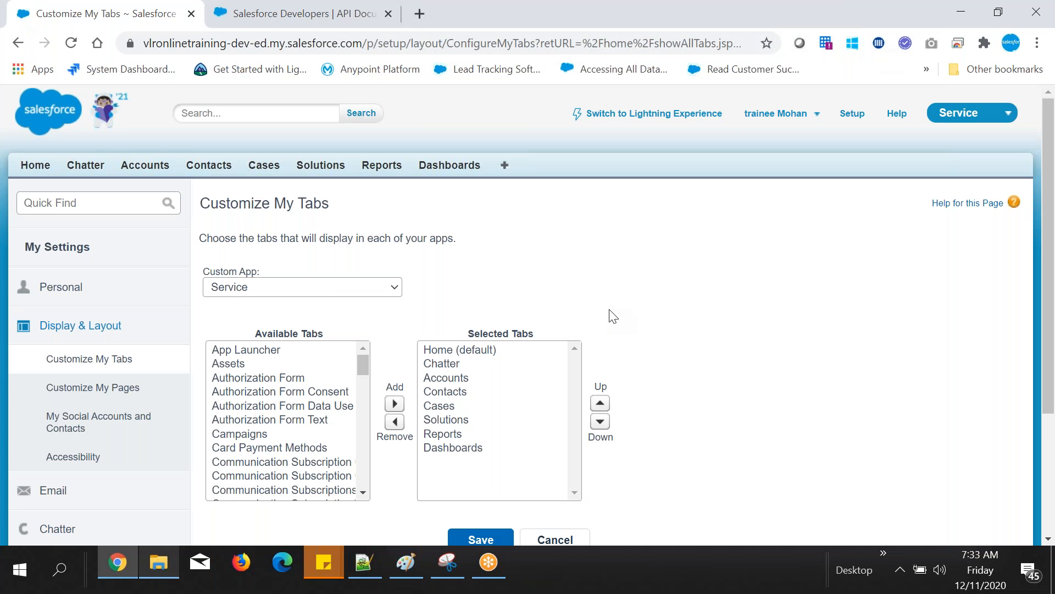
Step: Add Contracts and Assets to the Service app's Selected Tabs
scroll(613, 317, down, 1)
scroll(351, 411, down, 1)
click(351, 413)
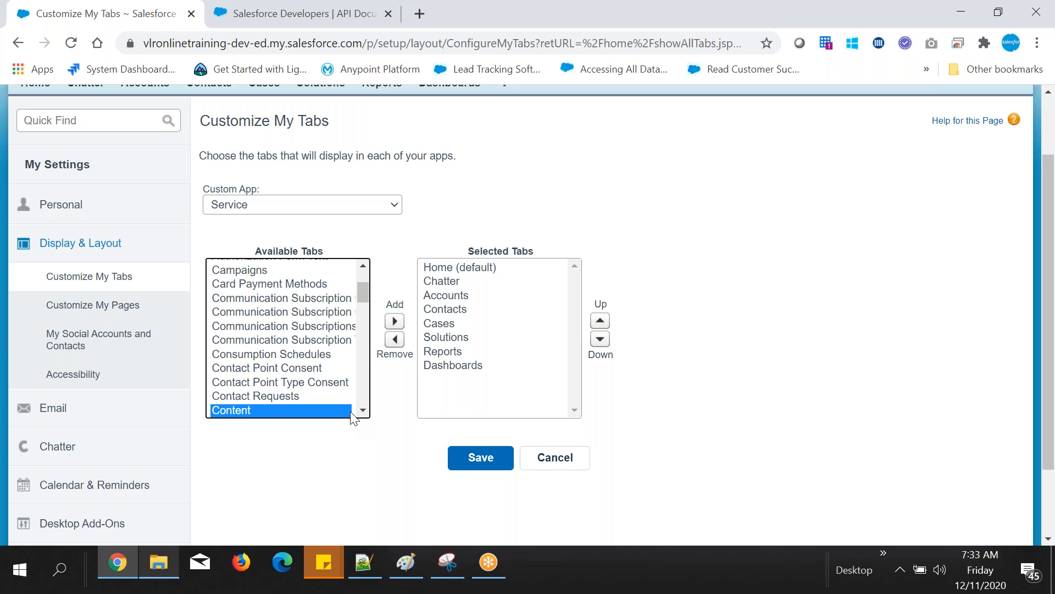
scroll(351, 411, down, 1)
click(350, 397)
click(395, 321)
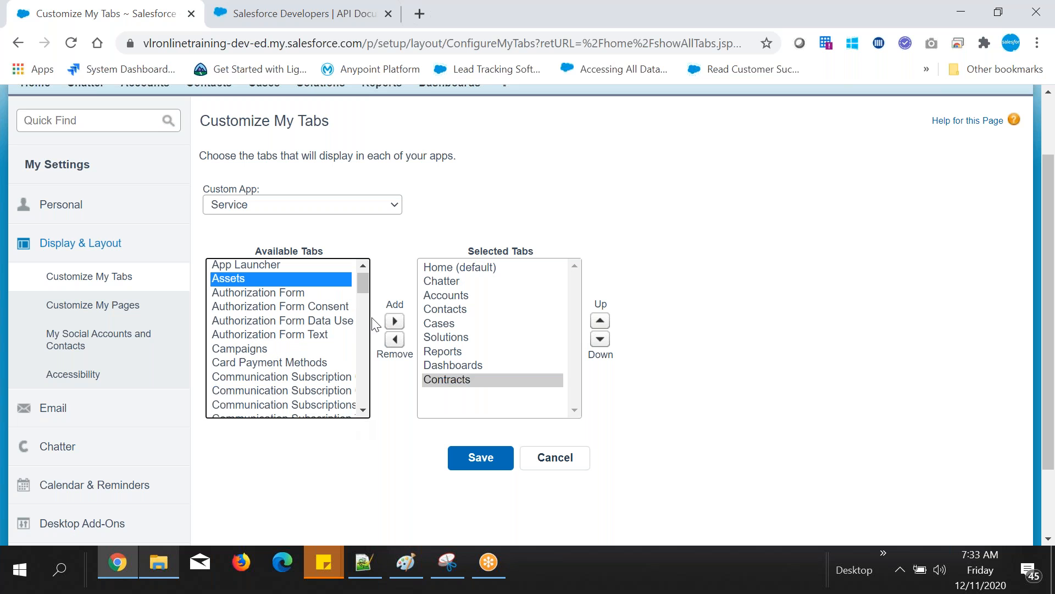
click(401, 320)
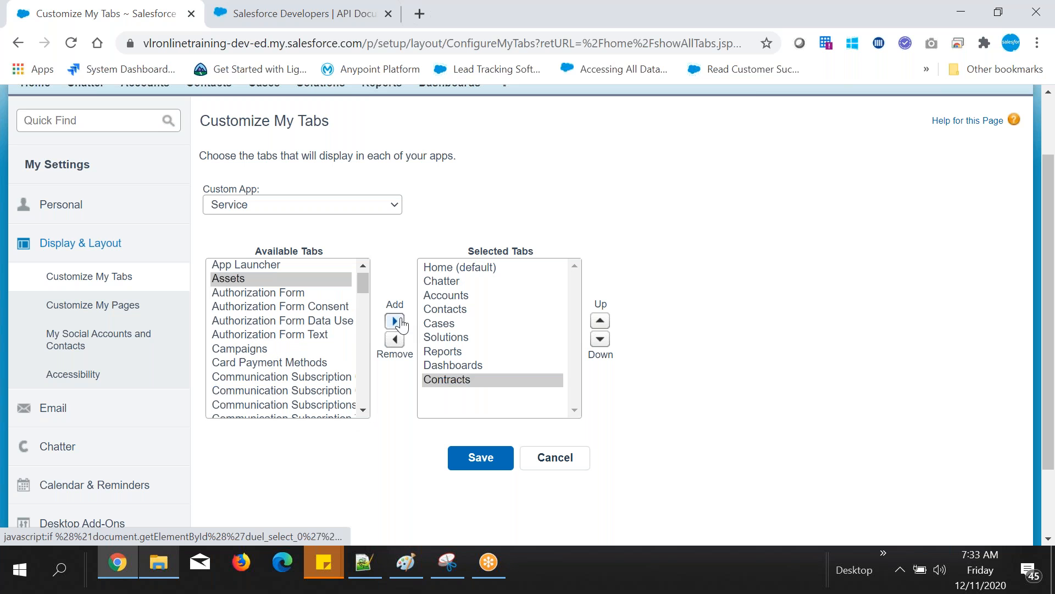
click(396, 321)
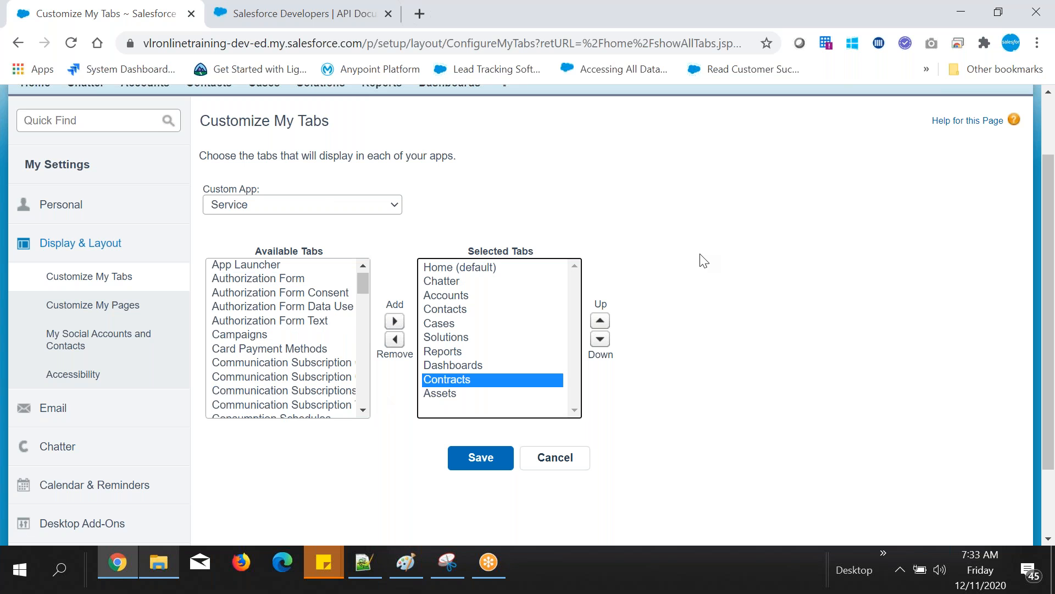
Step: Switch to Notepad++ and append ". display after chatter tab only" to the service application requirement
scroll(596, 283, up, 2)
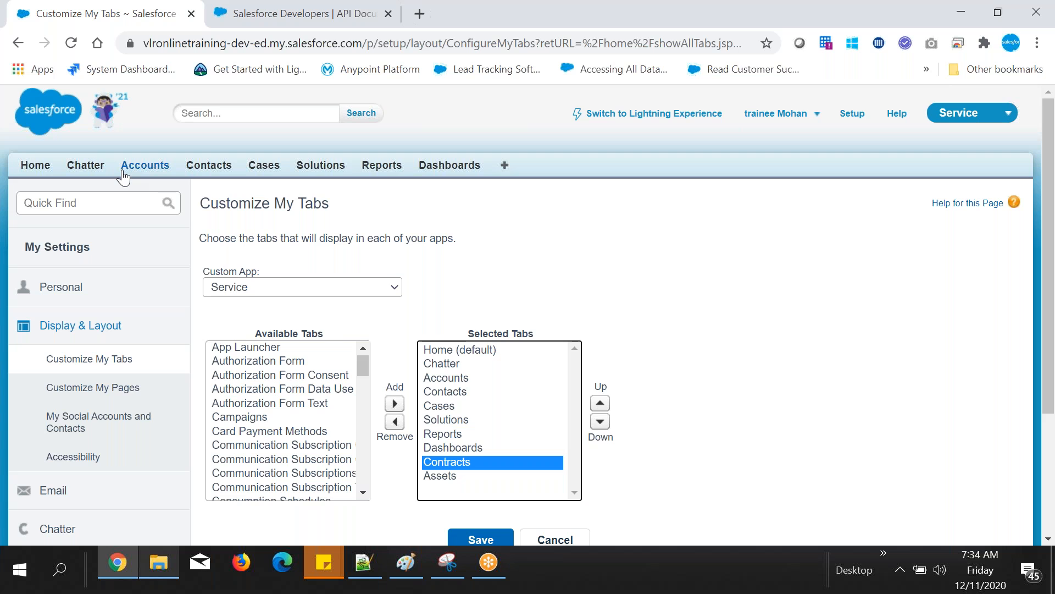
key(alt+Tab)
text(. d)
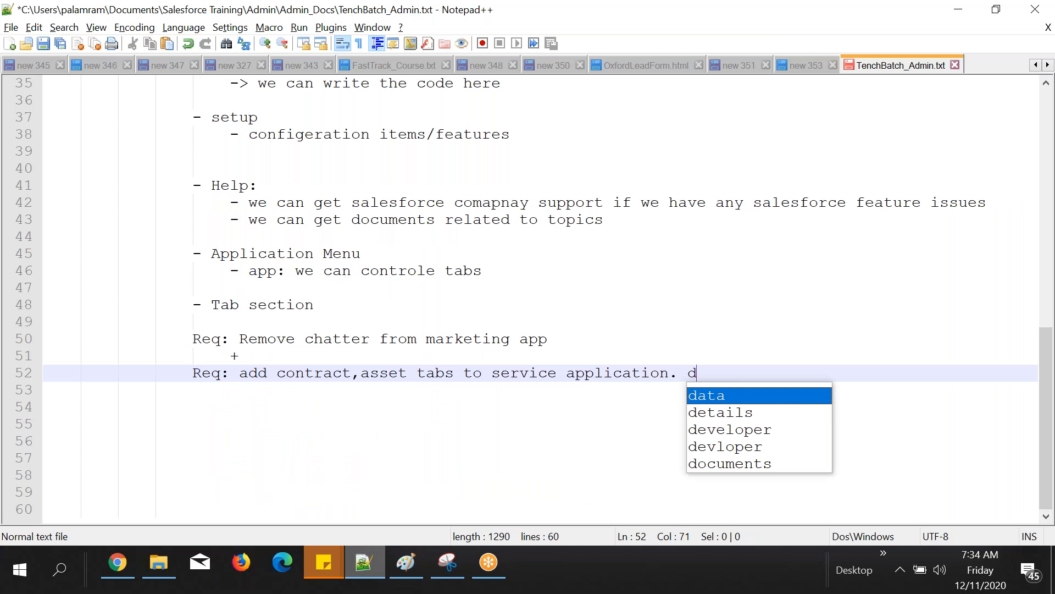
text(isplay after chatter t)
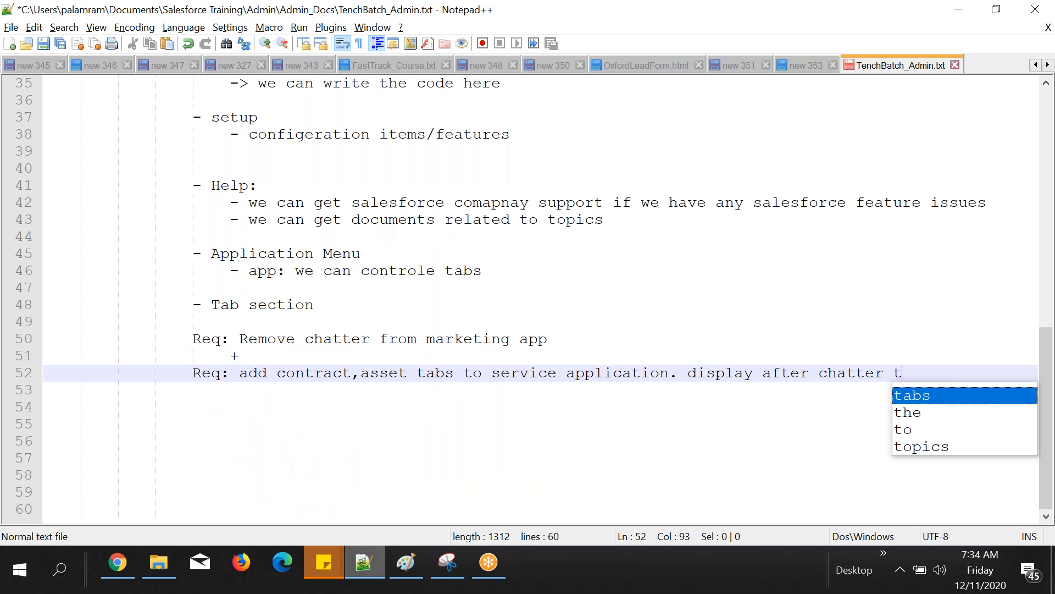
text(ab only)
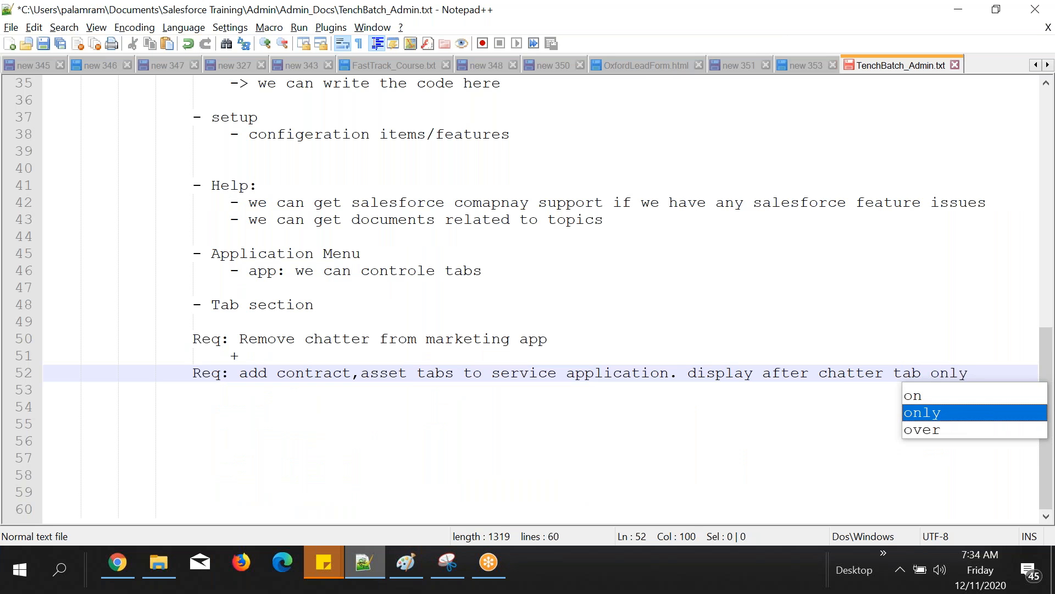
Step: Return to Chrome and move Contracts and Assets together directly below Chatter in the Service app's Selected Tabs
click(132, 562)
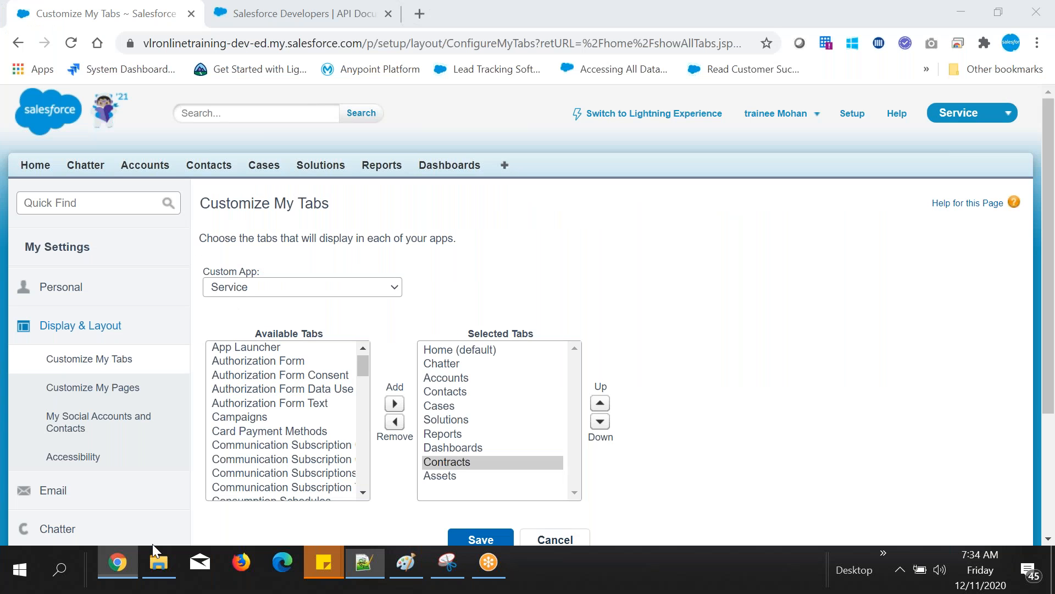
drag(447, 461, 464, 474)
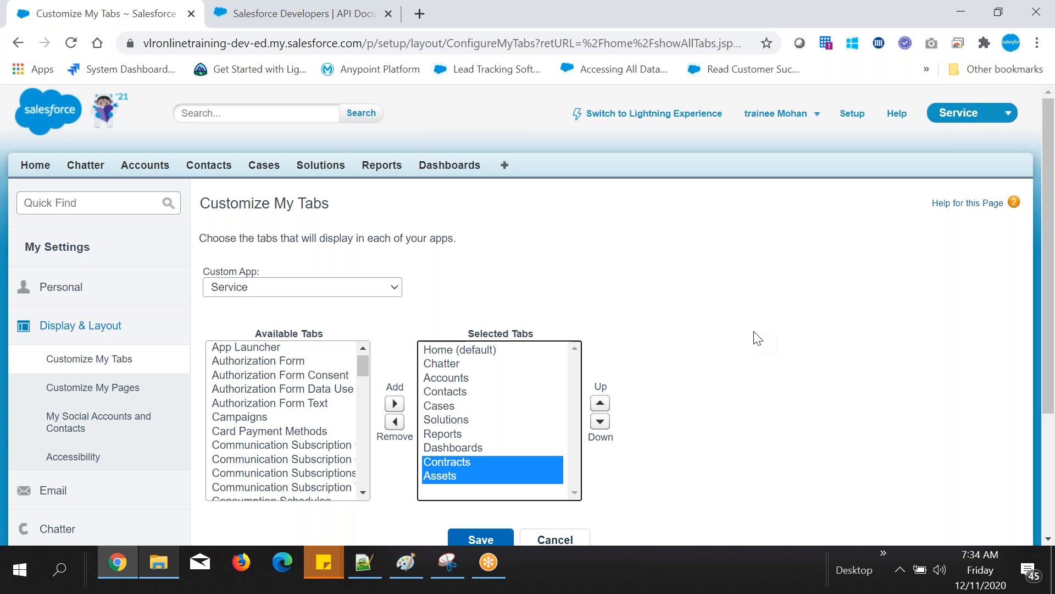
scroll(757, 338, down, 2)
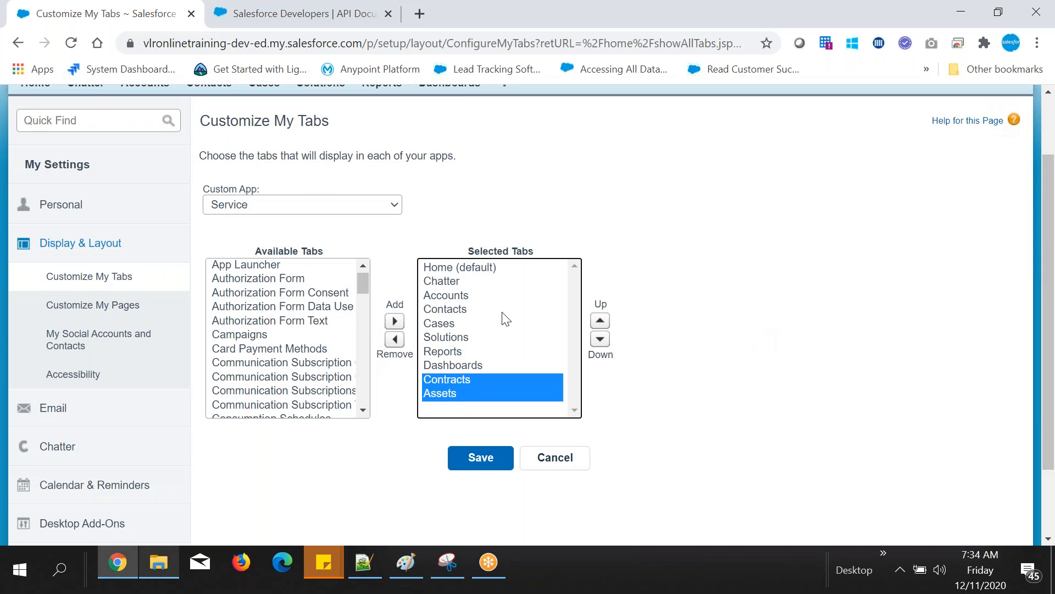
click(466, 392)
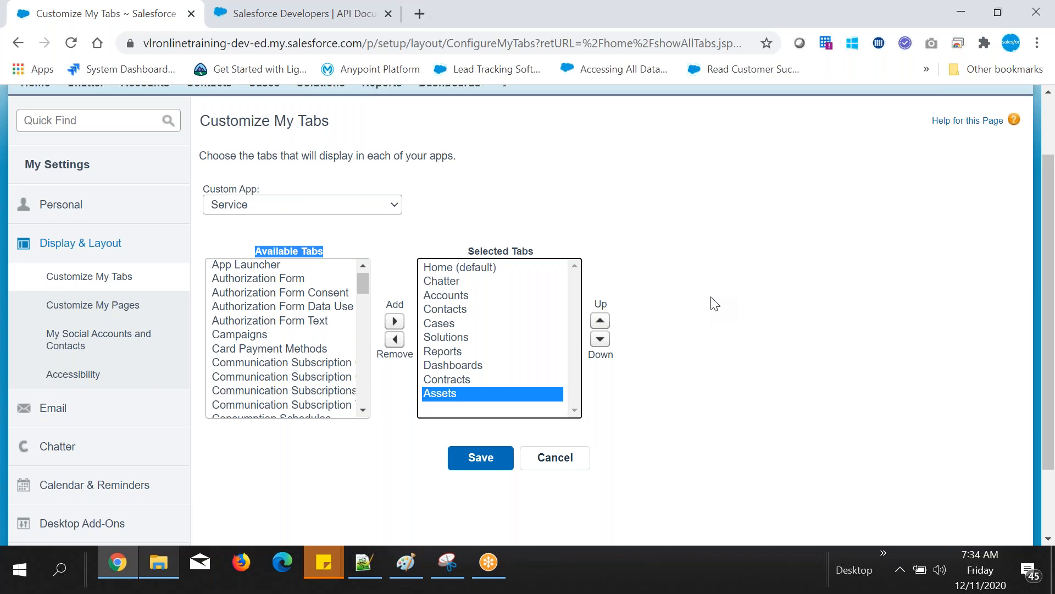
scroll(715, 304, up, 1)
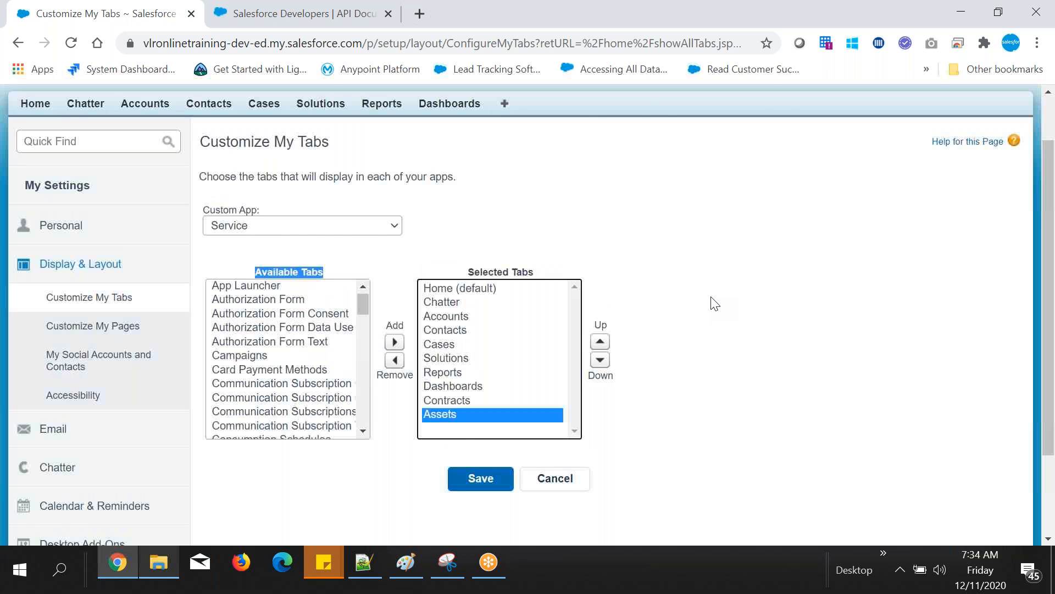
scroll(715, 304, up, 2)
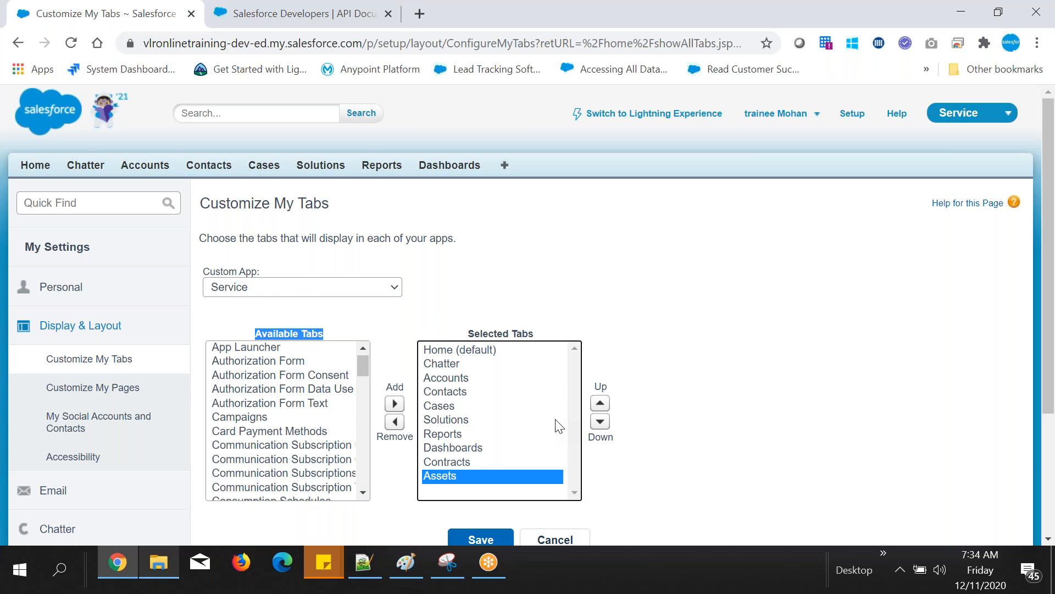
scroll(559, 425, down, 3)
click(457, 380)
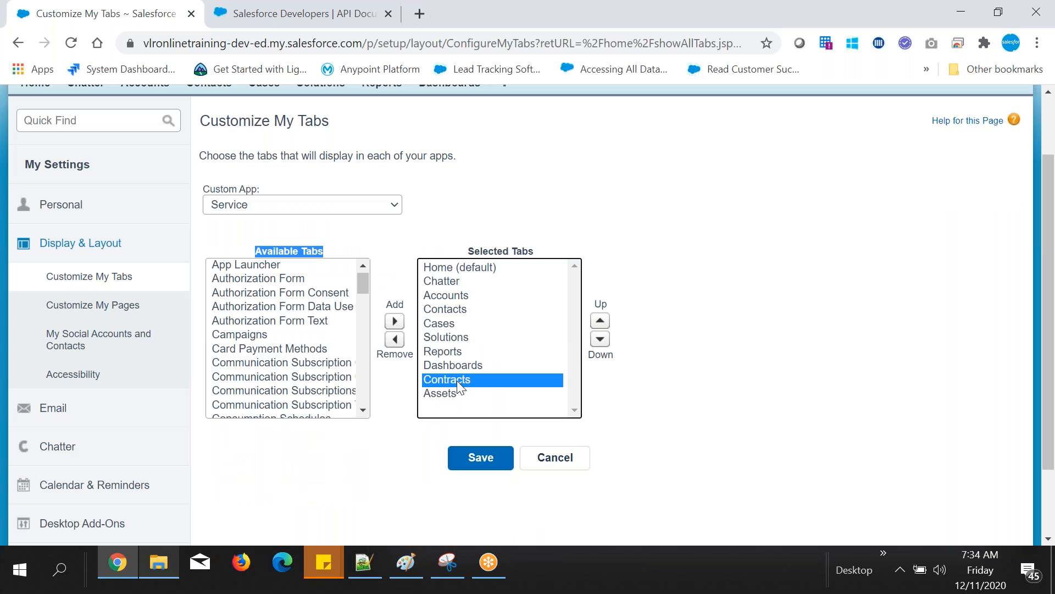
ctrl+click(456, 394)
drag(1050, 250, 1054, 243)
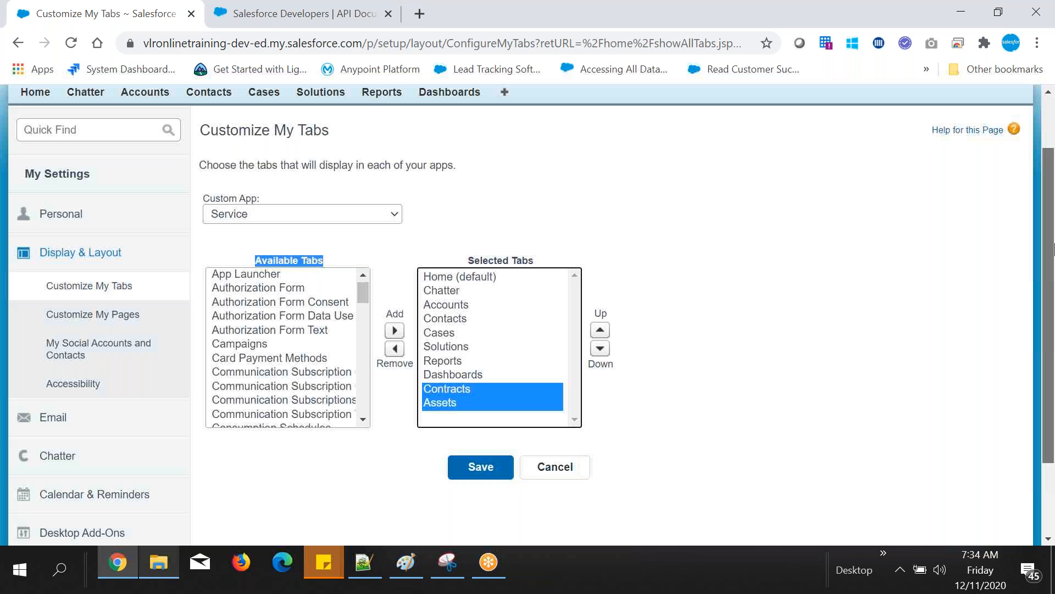
drag(1053, 249, 1053, 237)
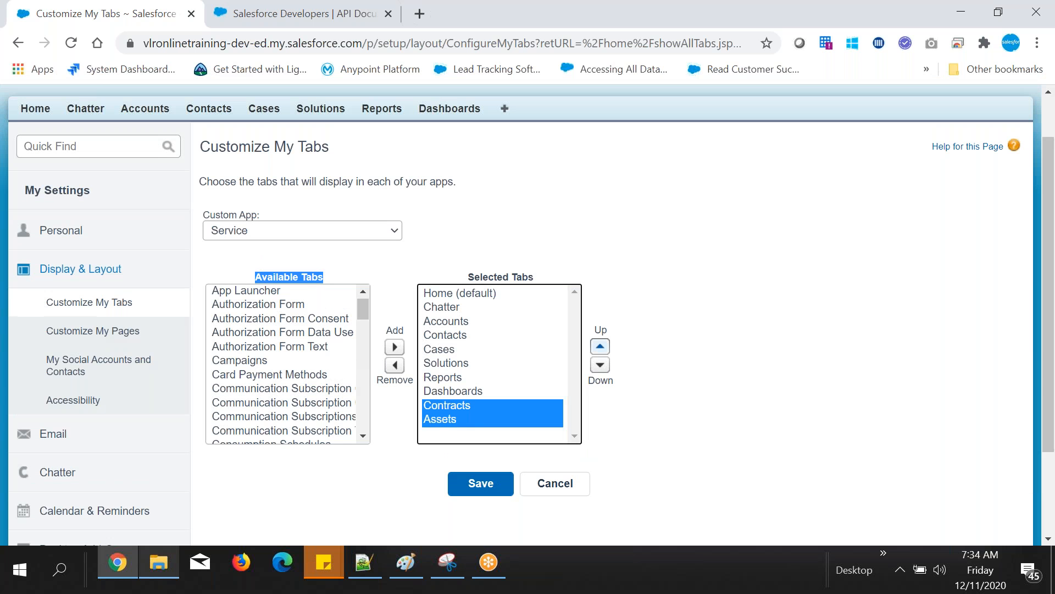
click(601, 346)
click(600, 346)
click(600, 347)
click(601, 347)
click(600, 346)
click(601, 346)
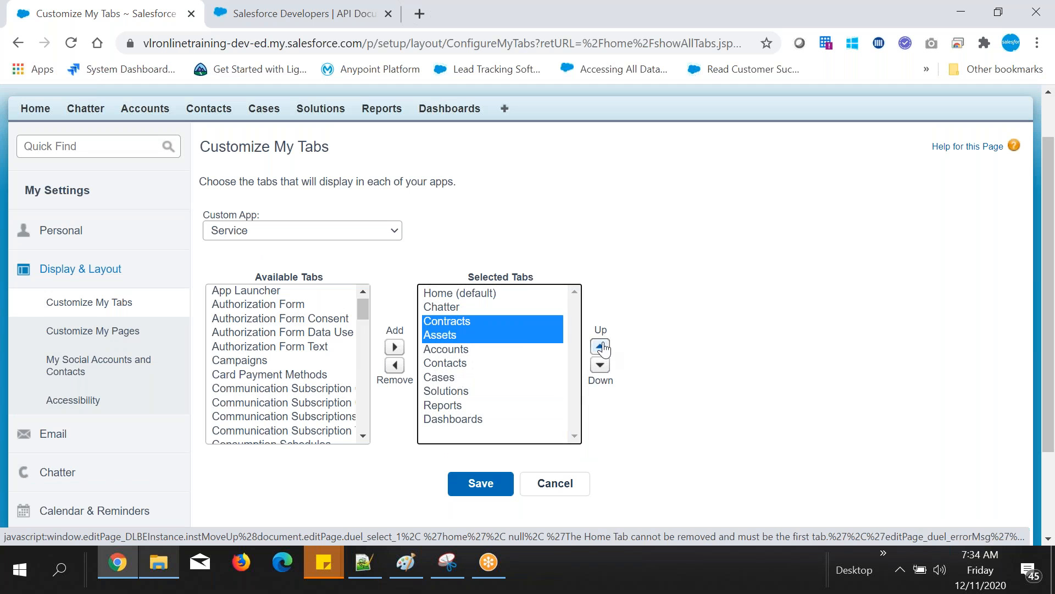
Step: Move Assets above Contracts in the Selected Tabs and save the Service app's tab customization
click(462, 335)
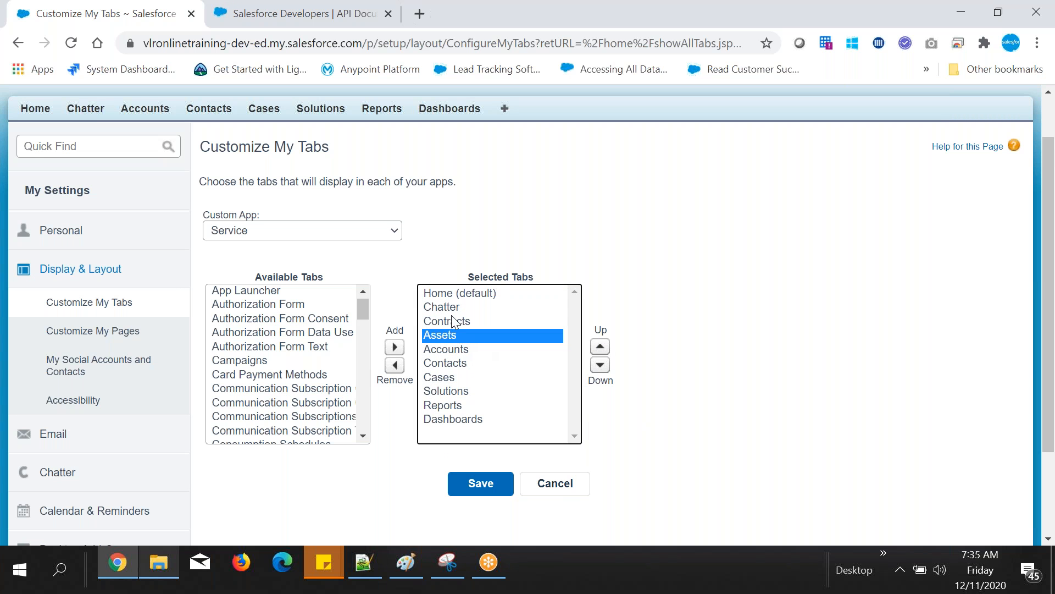
click(600, 346)
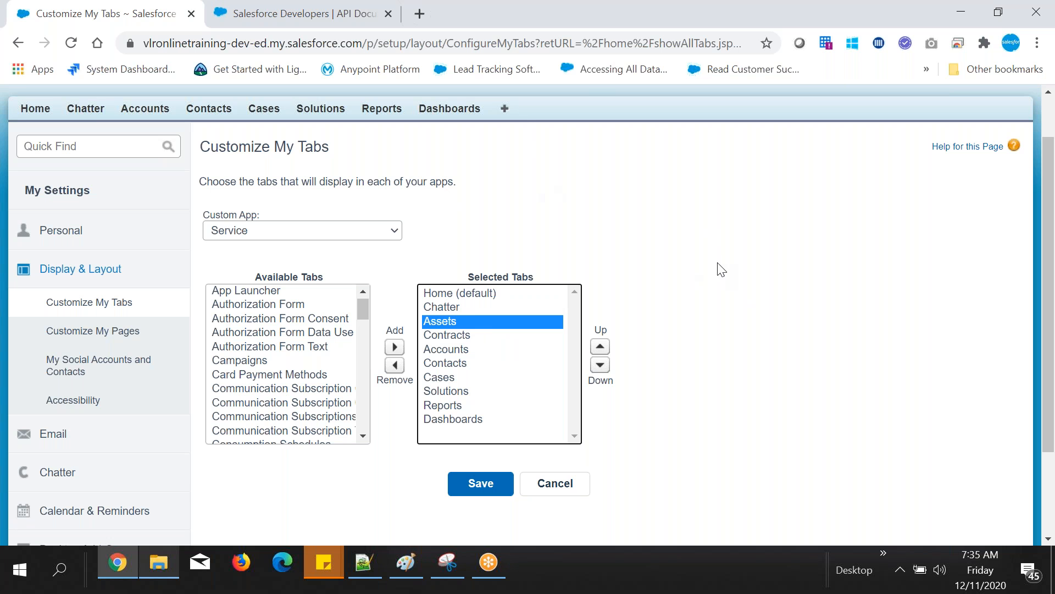
click(480, 491)
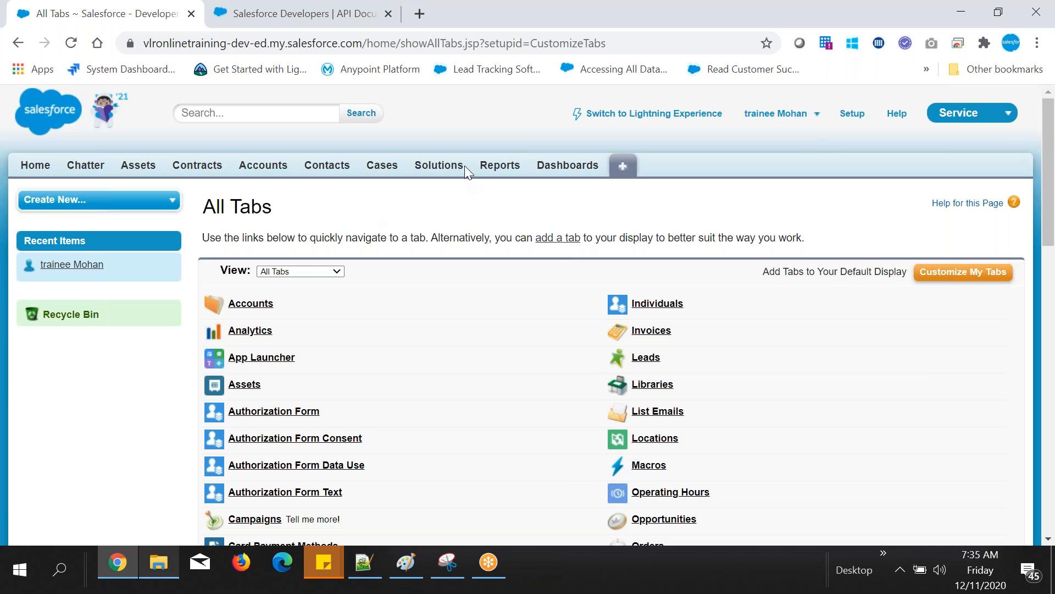
Step: Highlight the Solutions tab name, and add "Req: I want to remove 'solutions' tab from service application" as a new line in the Notepad++ notes
drag(464, 166, 415, 166)
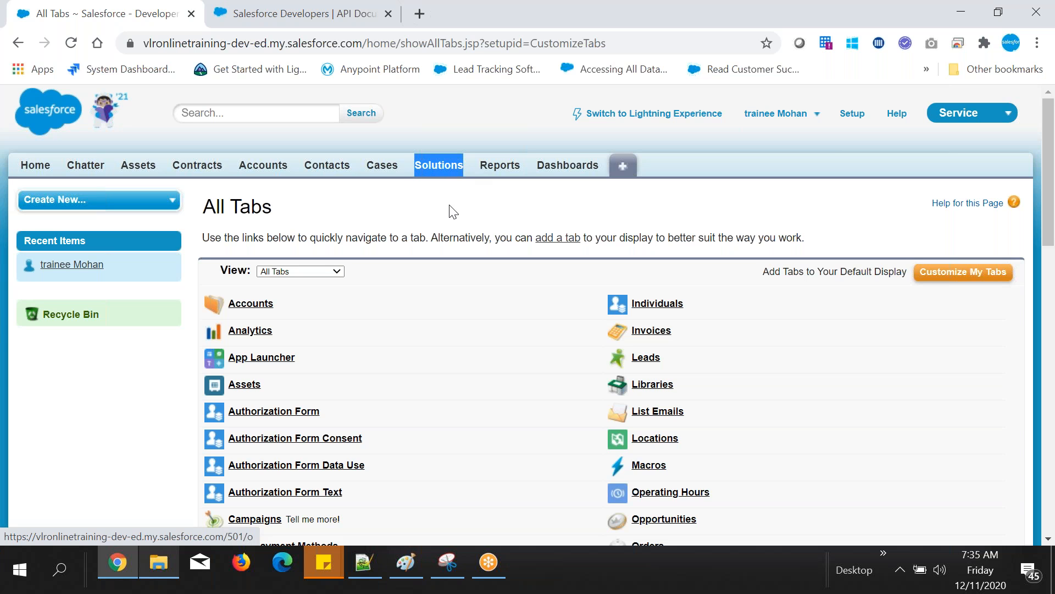
click(431, 174)
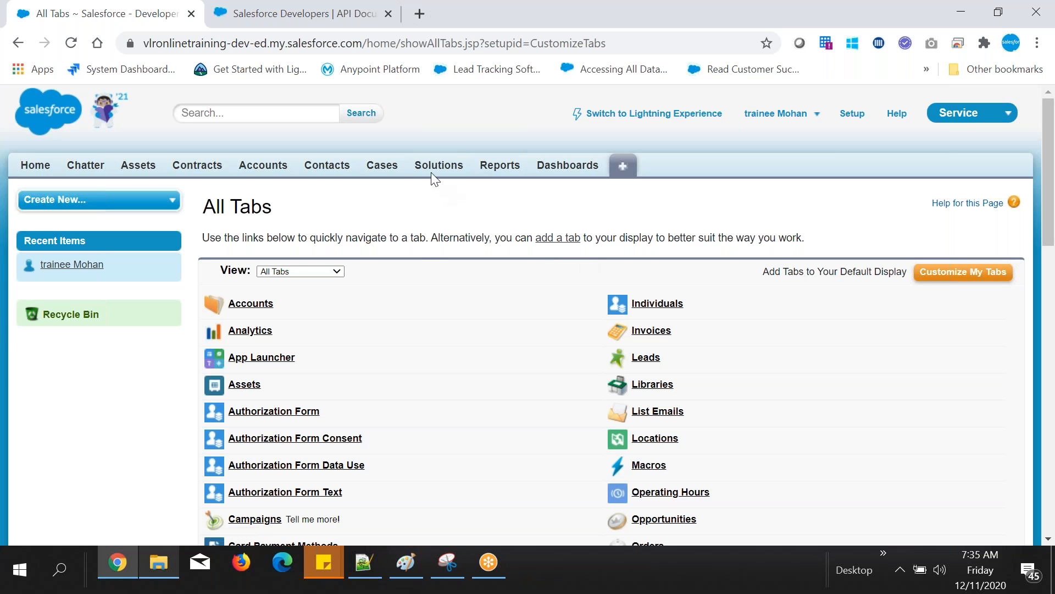
click(360, 569)
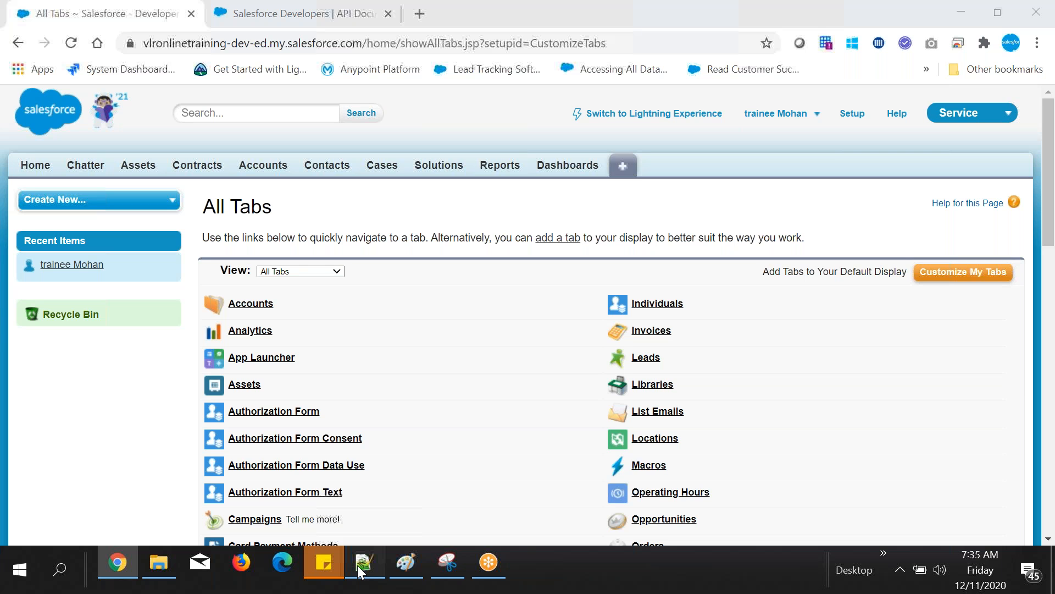
click(360, 570)
key(Return)
text(Req: I)
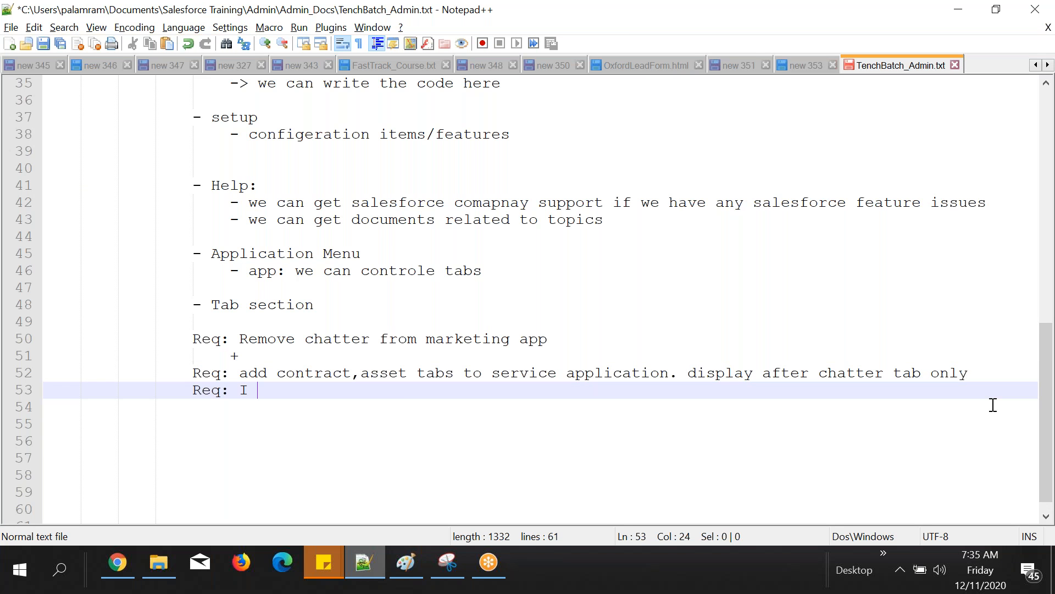
text( want to remove solut)
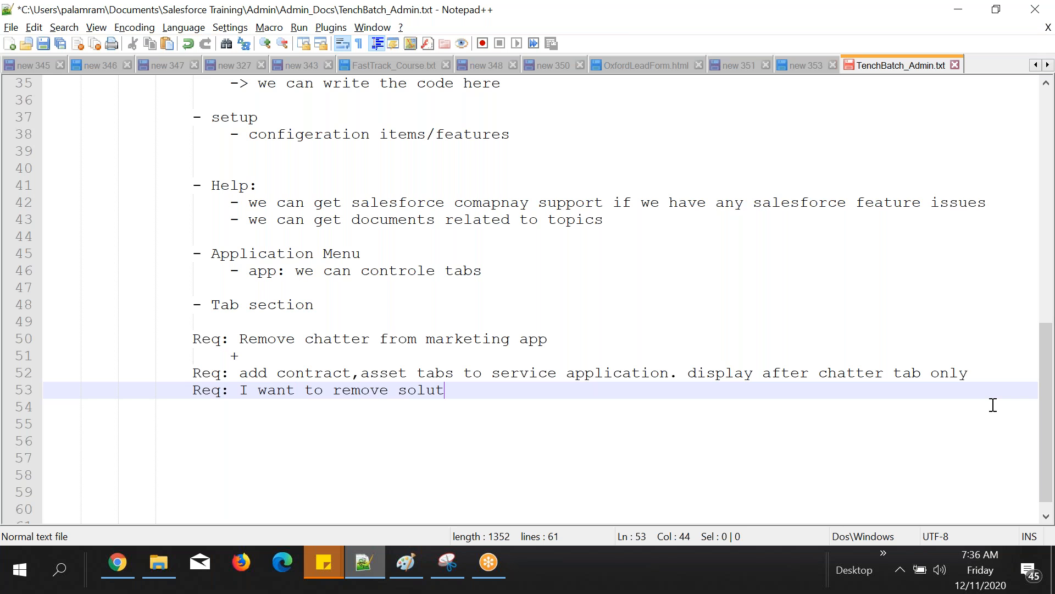
text(i)
text(ons tab from servic)
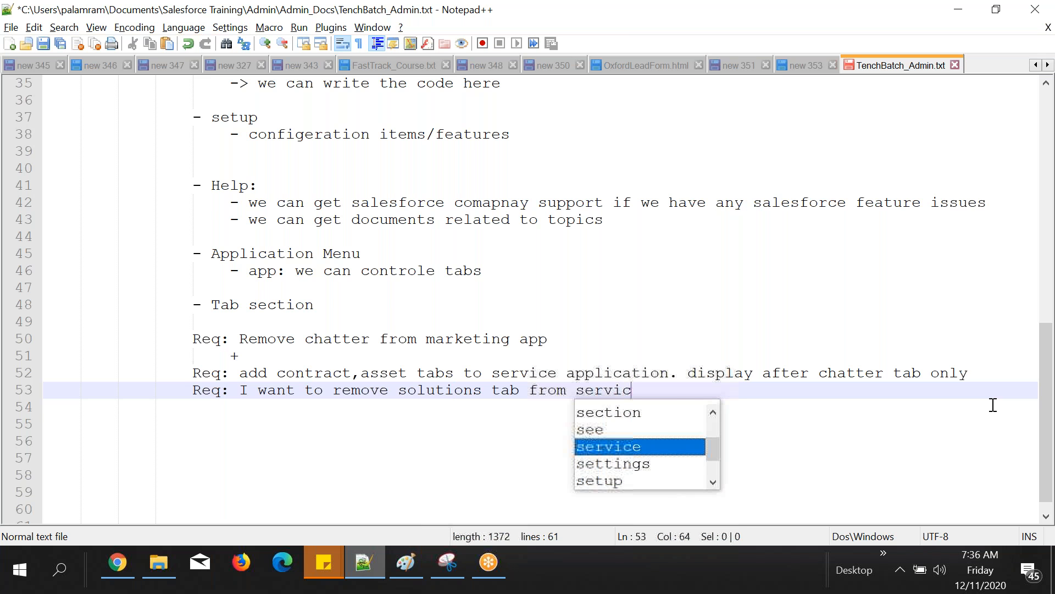
Step: Check Salesforce in Chrome, and add indented "sol1)" and "sol2)" lines below the solutions requirement in Notepad++
key(alt+Tab)
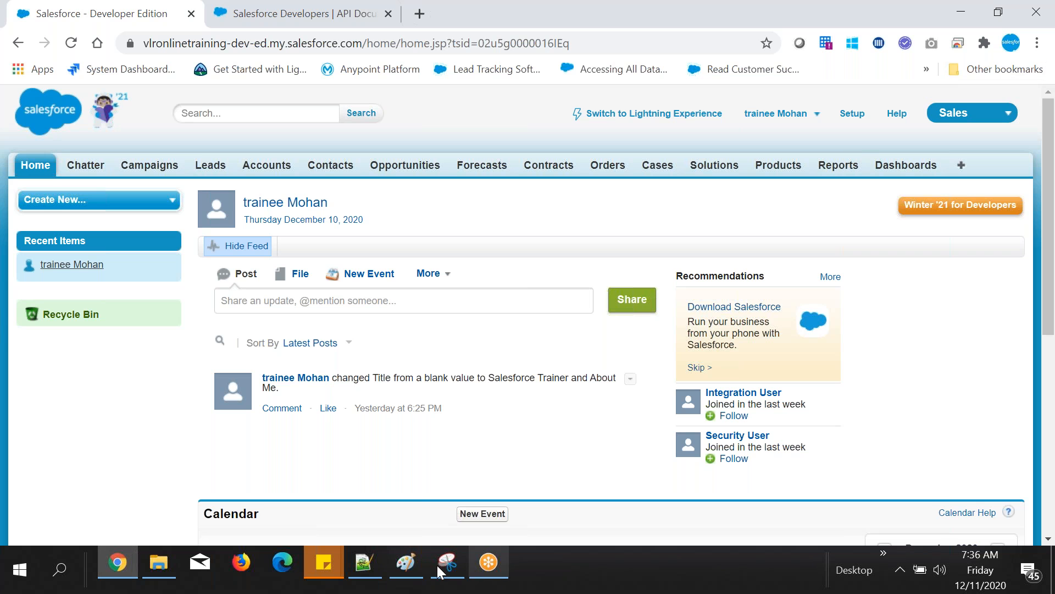
click(377, 558)
click(800, 394)
key(Return)
key(Tab)
text(sol1))
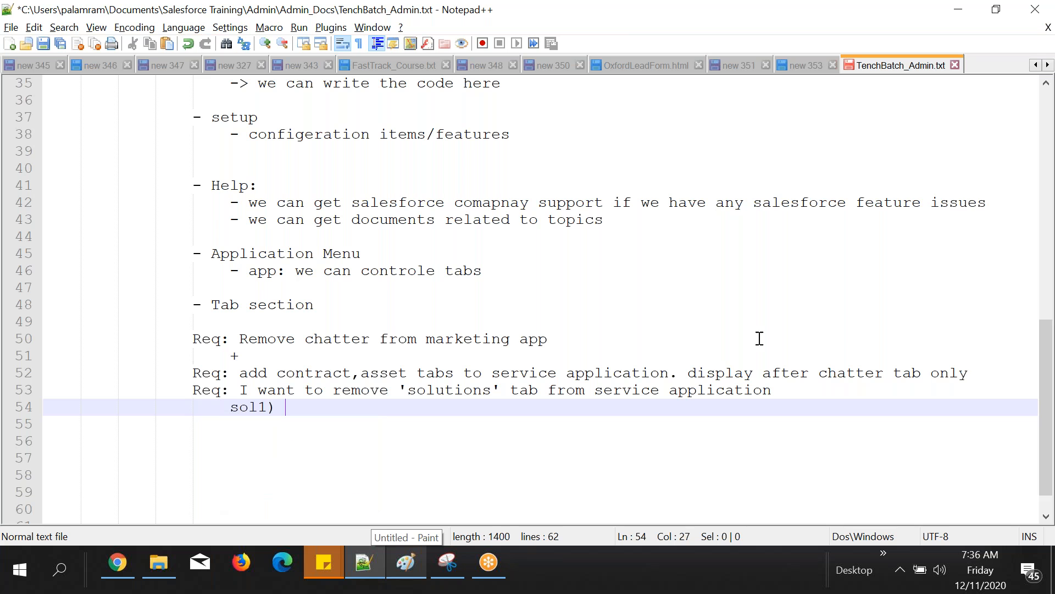
key(Return)
text(sol2))
click(368, 410)
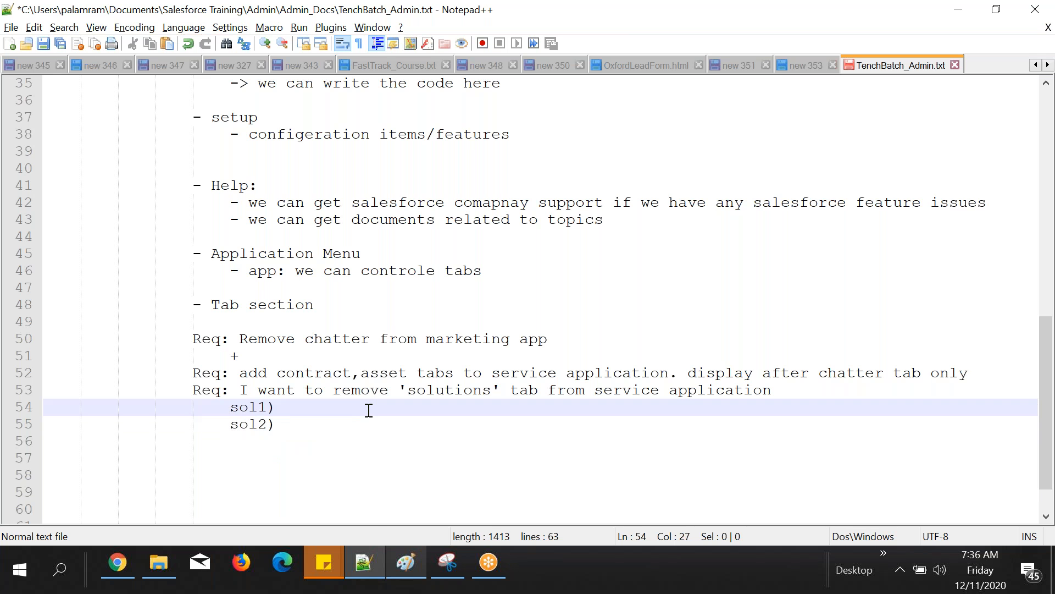
Step: Complete the sol1) line with "need to goto service app do as we have already done"
text(need to goto serv)
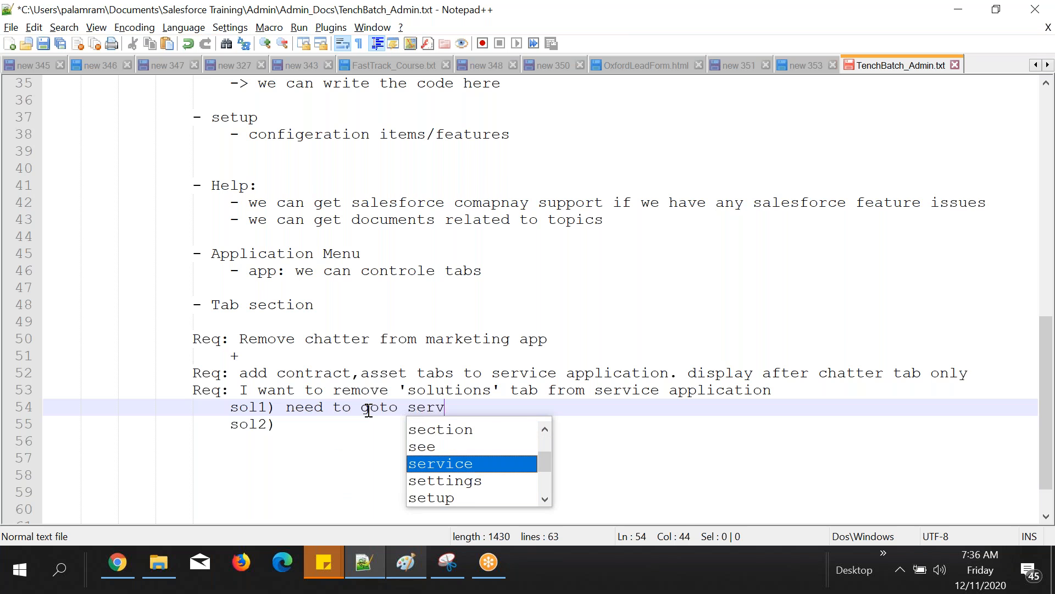
text(ice app d)
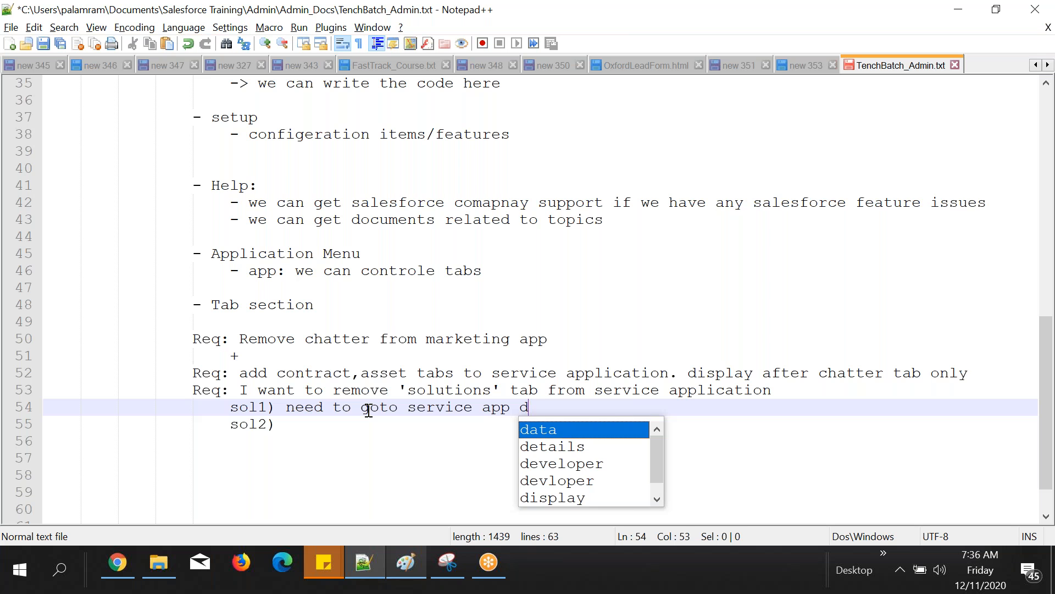
text(o as we hav)
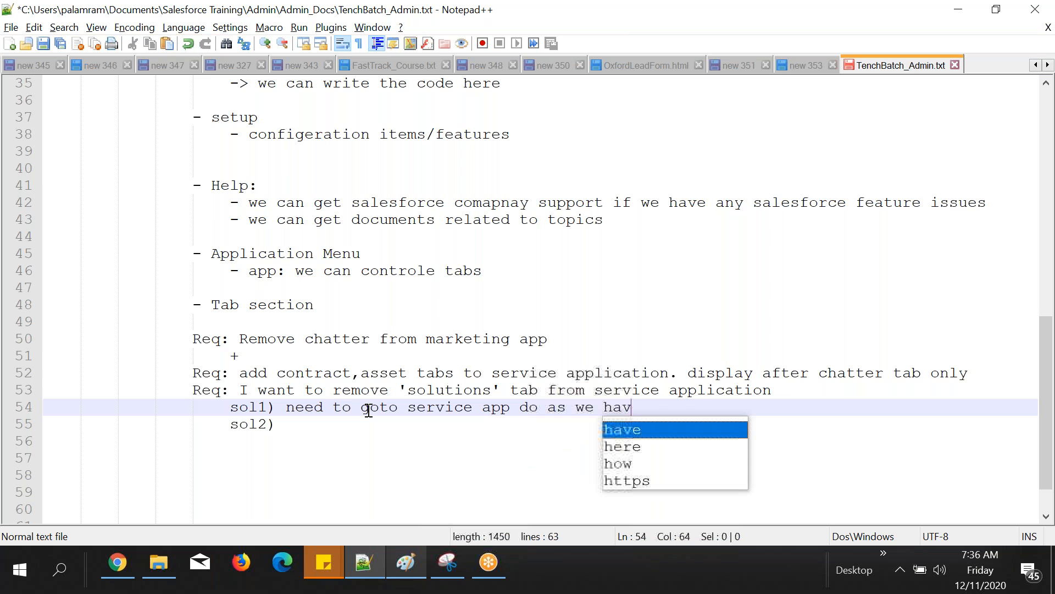
text(e already done)
Step: Switch to Chrome and change the active Salesforce app to Service
click(110, 571)
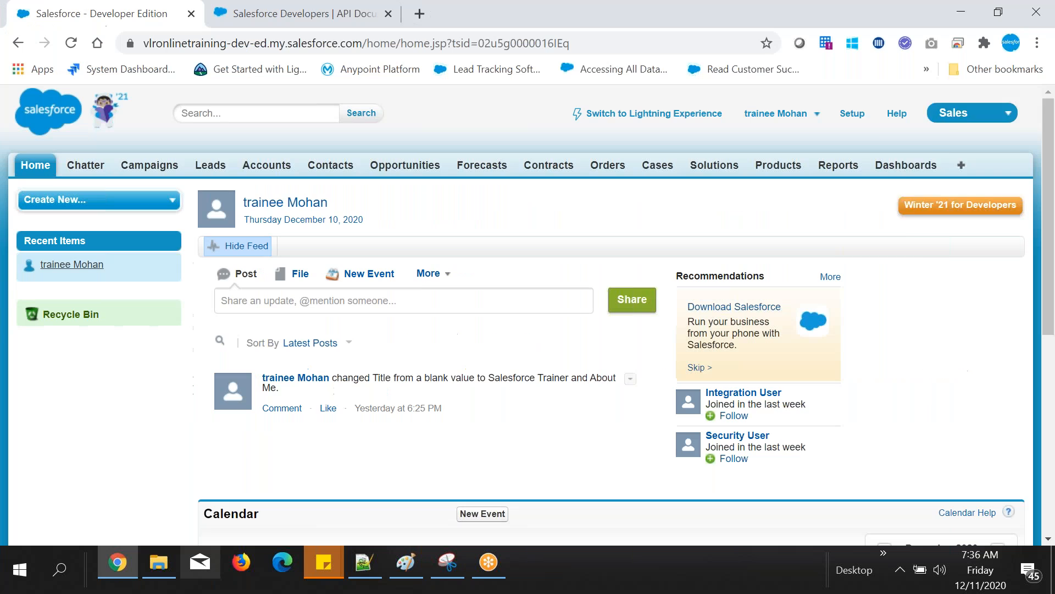
click(959, 118)
click(924, 147)
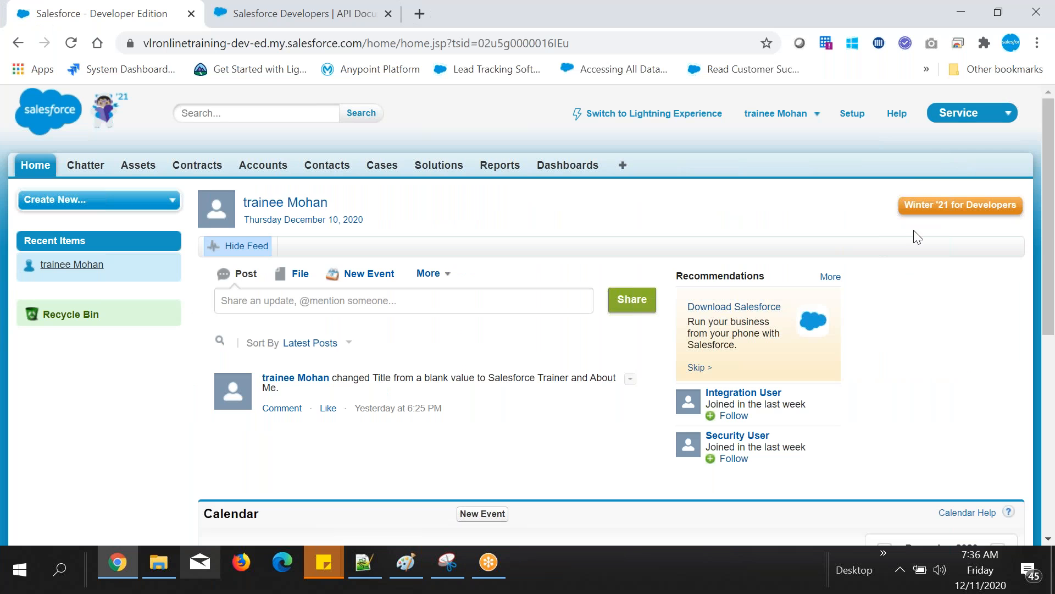
Step: Change the active app to Sales and open its Customize My Tabs page, highlighting the Custom App label
click(957, 114)
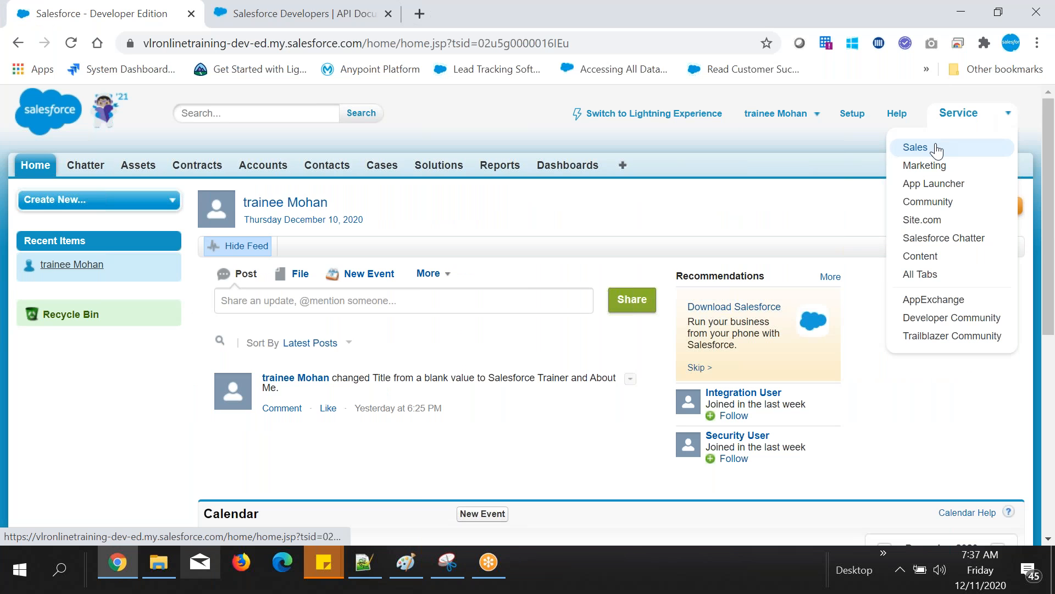
click(936, 149)
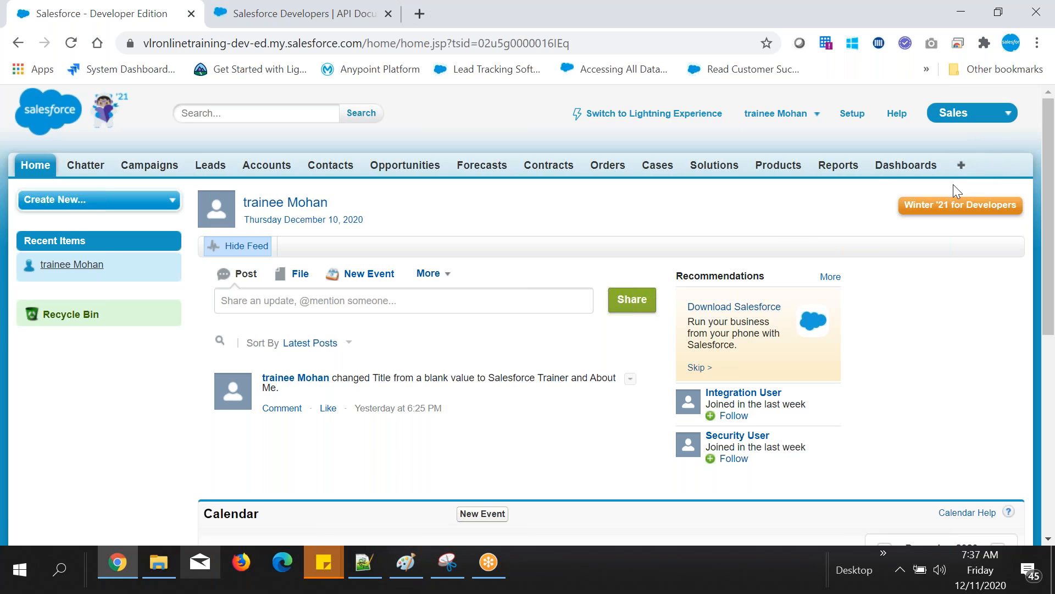
click(962, 166)
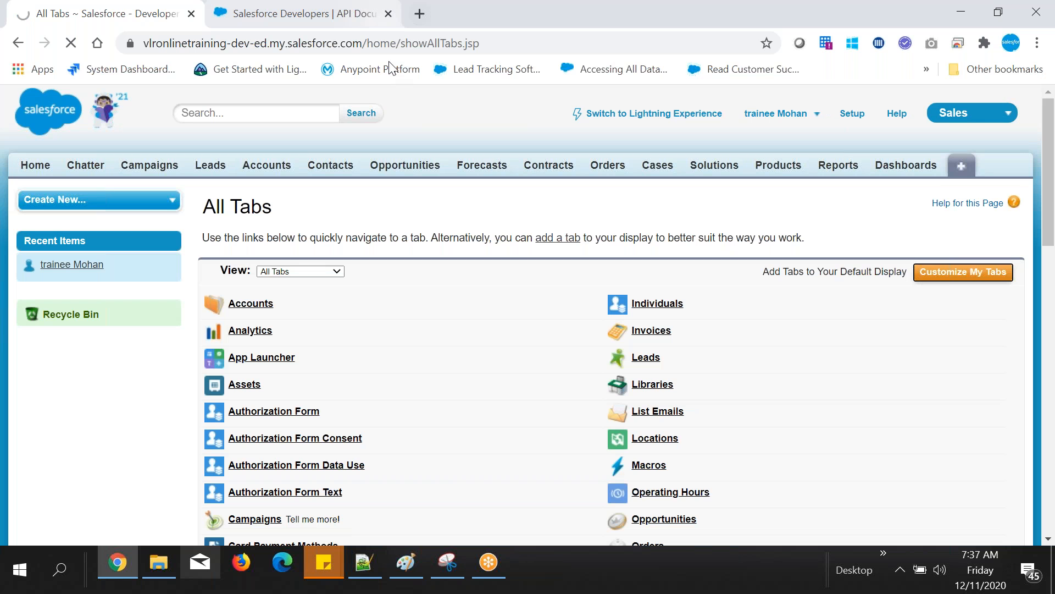
drag(213, 246, 261, 264)
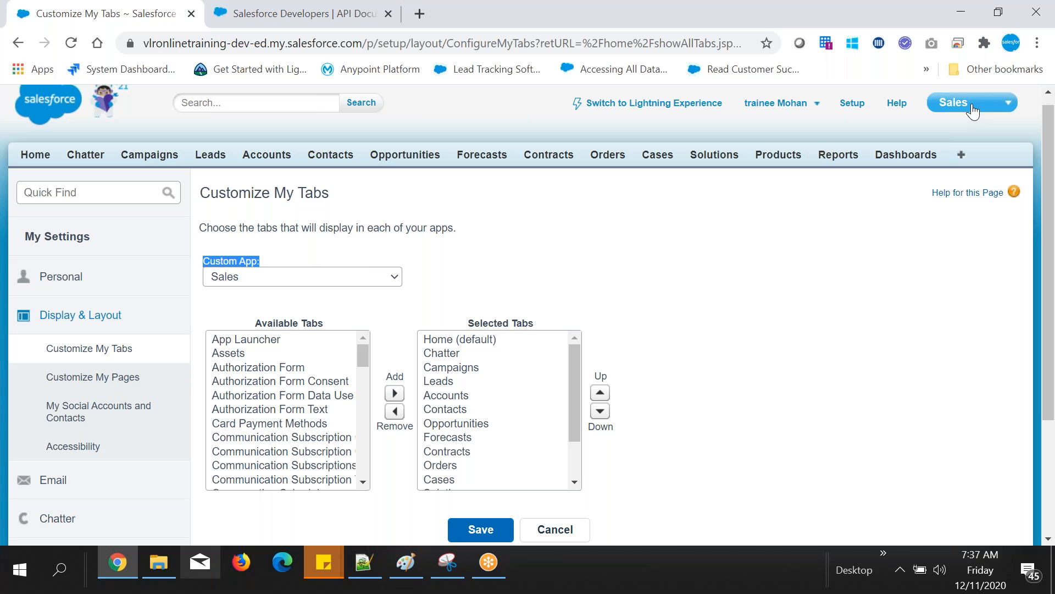
Step: Remove Solutions from the Service custom app's selected tabs, save the customization, and change the active app to Service
click(365, 272)
click(264, 11)
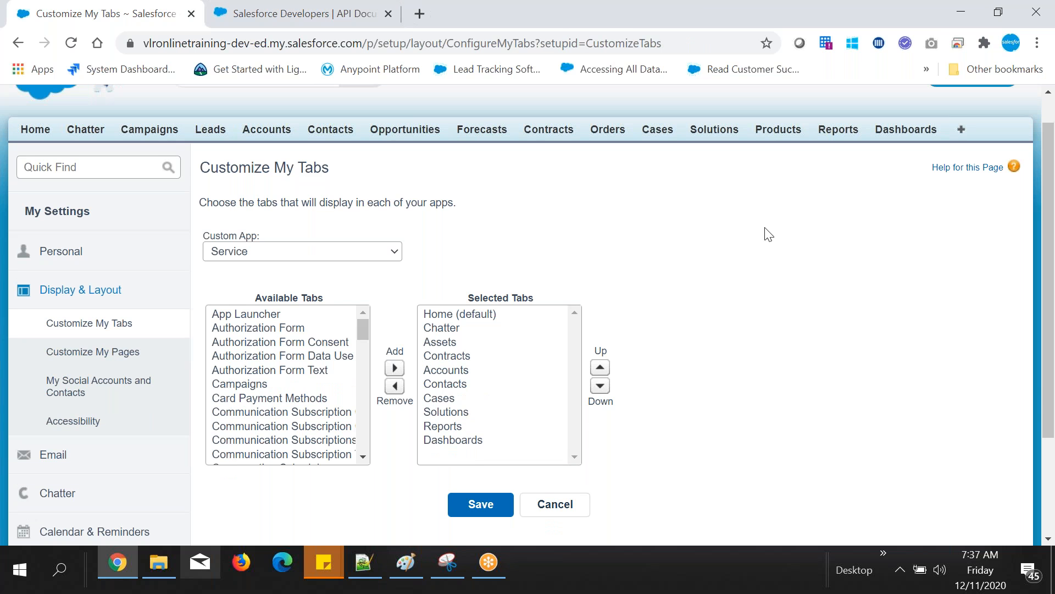
click(456, 411)
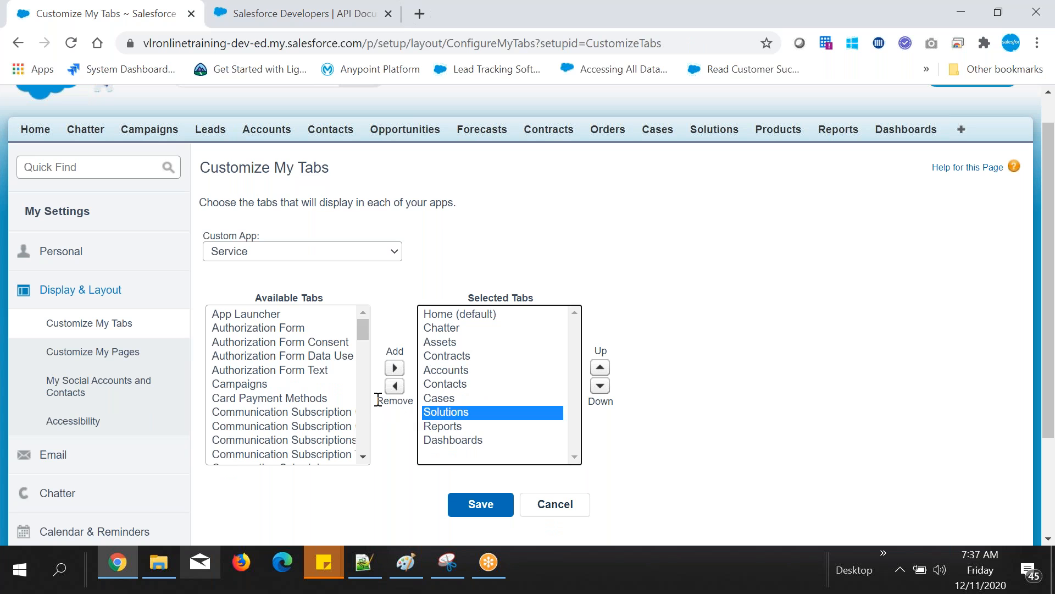
drag(377, 400, 396, 401)
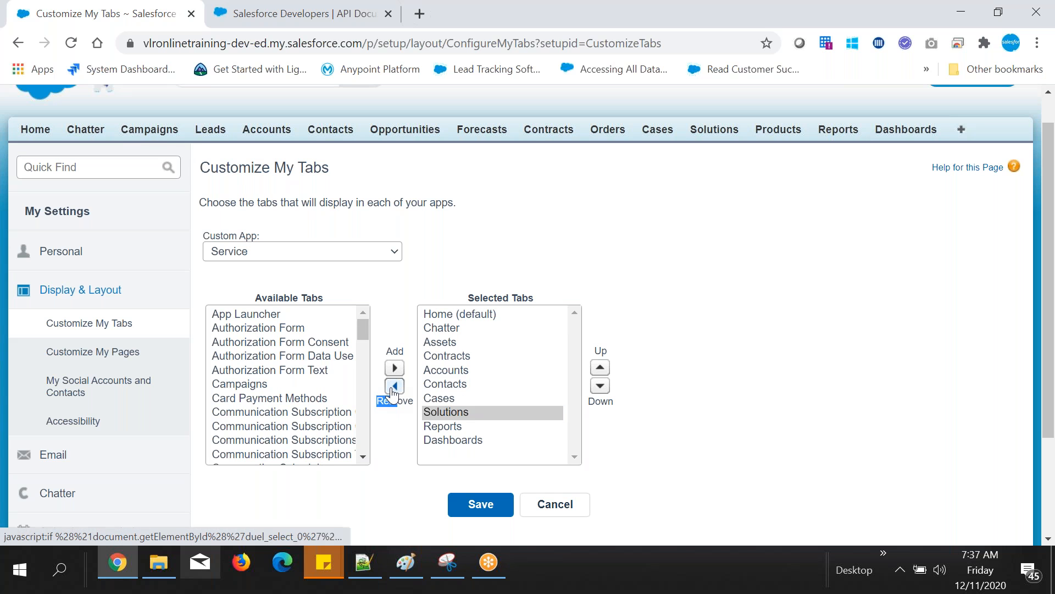
click(393, 387)
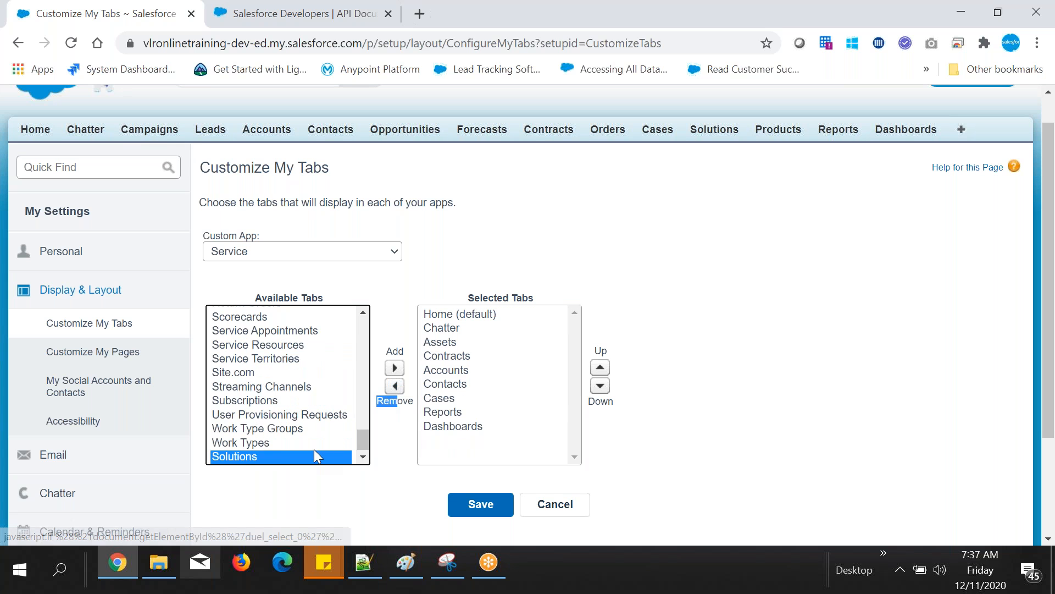
click(466, 434)
click(480, 504)
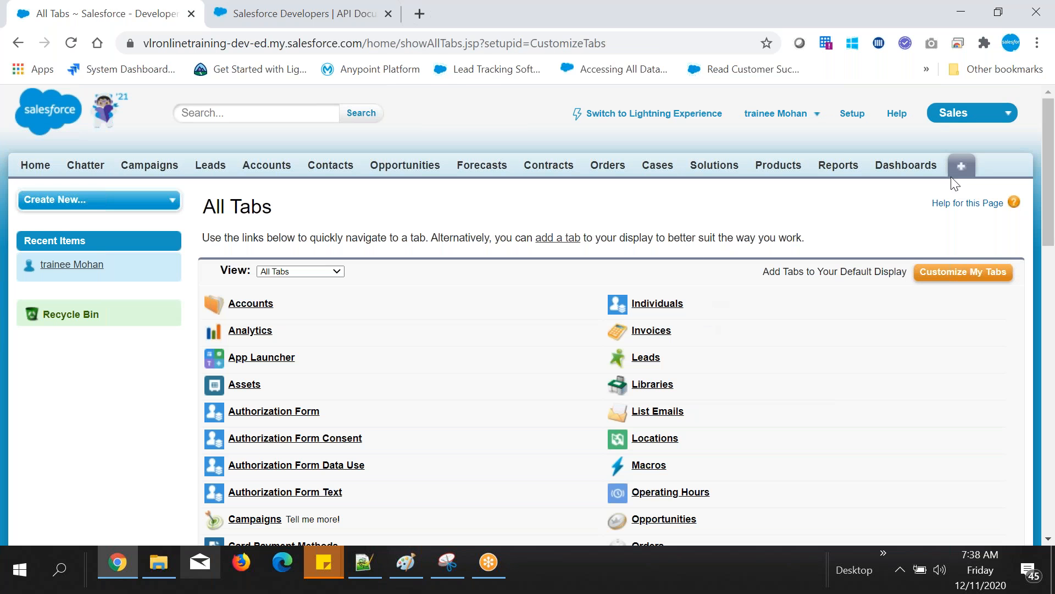
click(989, 114)
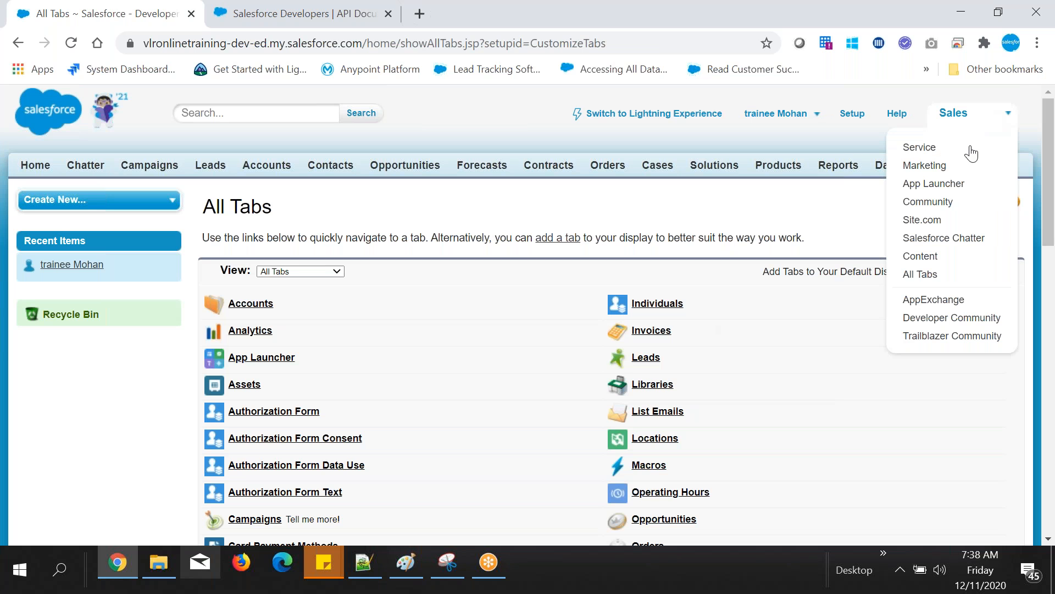
click(913, 159)
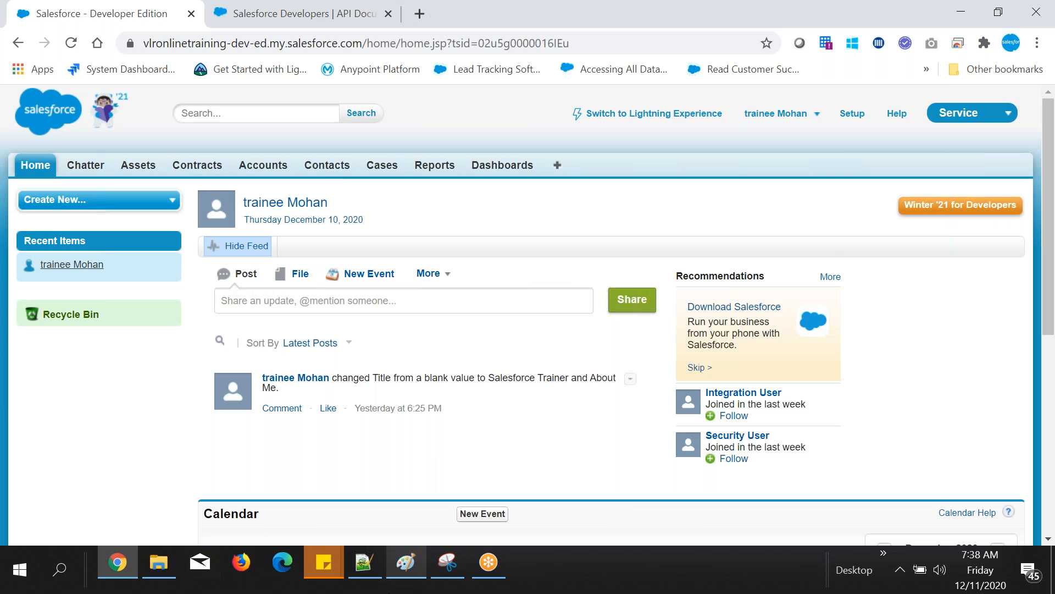
Step: Switch to Notepad++ and add the indented line "1.we can add or remove tabs" below the "app: we can controle tabs" line
click(361, 563)
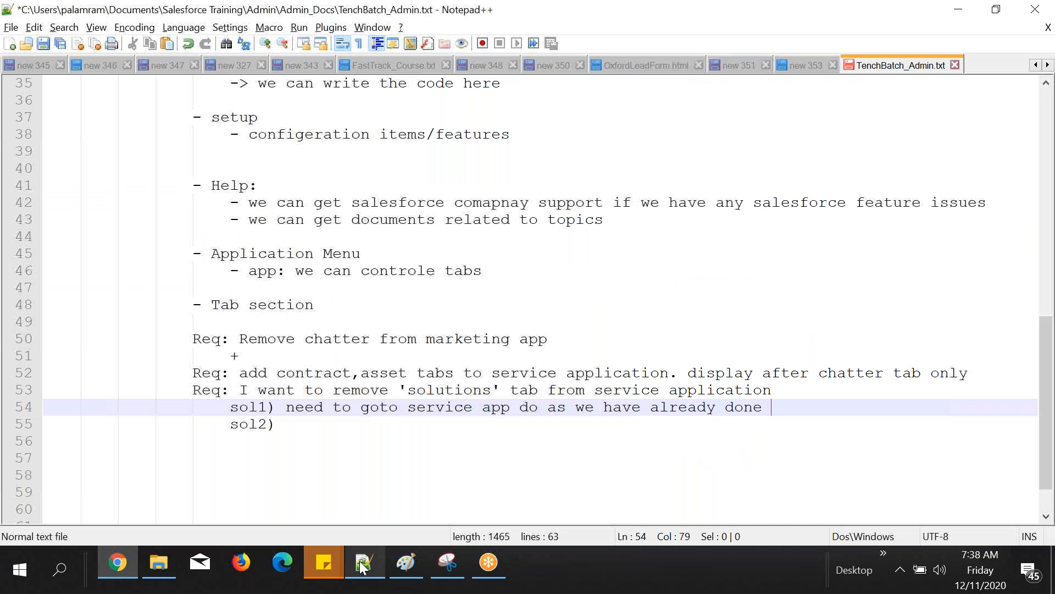
click(617, 293)
key(Return)
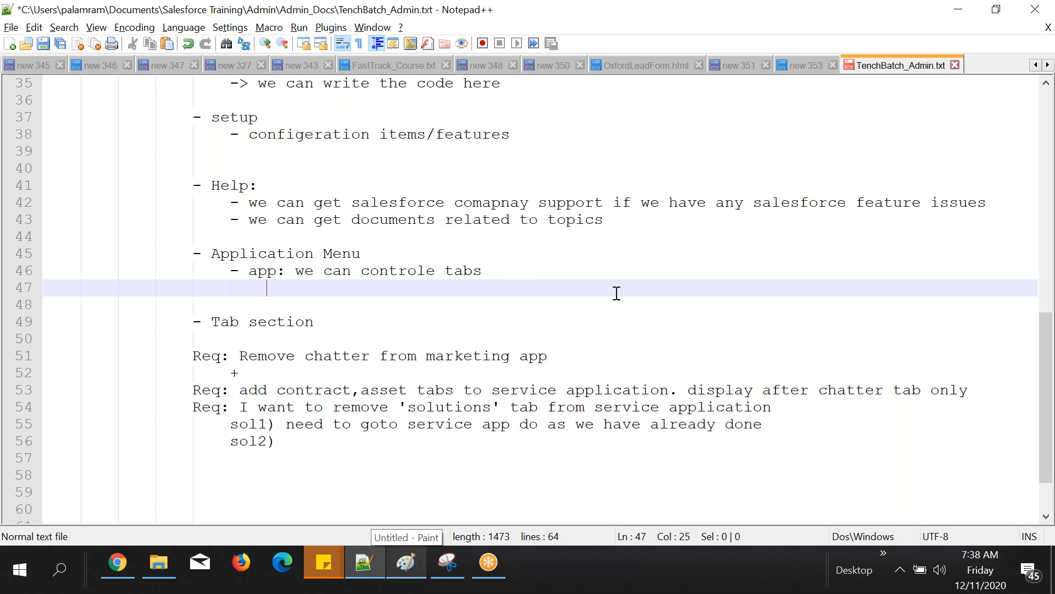
text(1.we can add or remove ta)
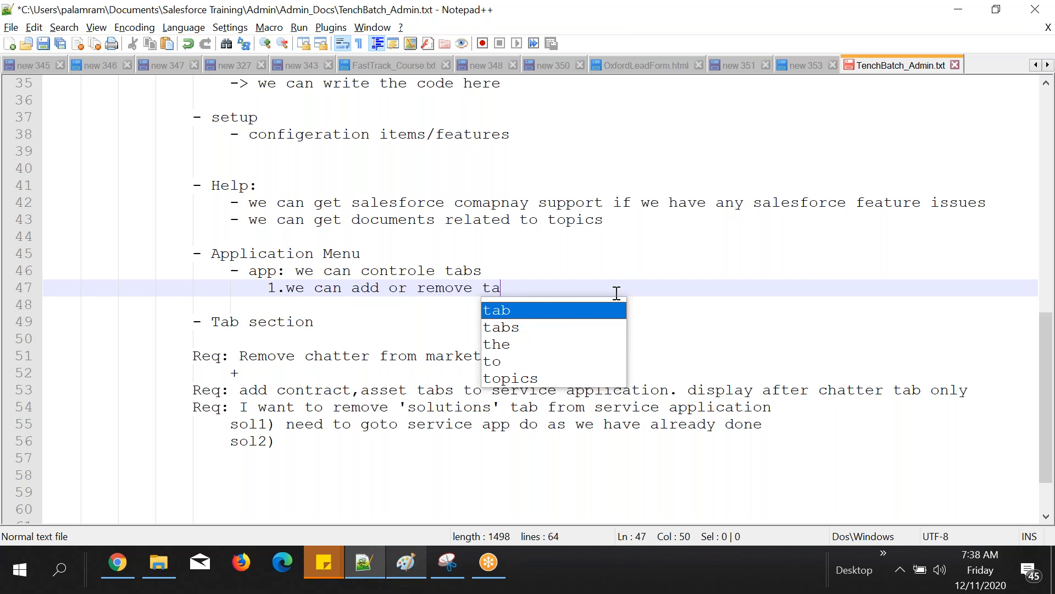
text(bs)
key(Return)
Step: Add the second point "2. we can place the tabs whereever we want" to the app notes and switch back to Chrome
text(2. we can place the tabs)
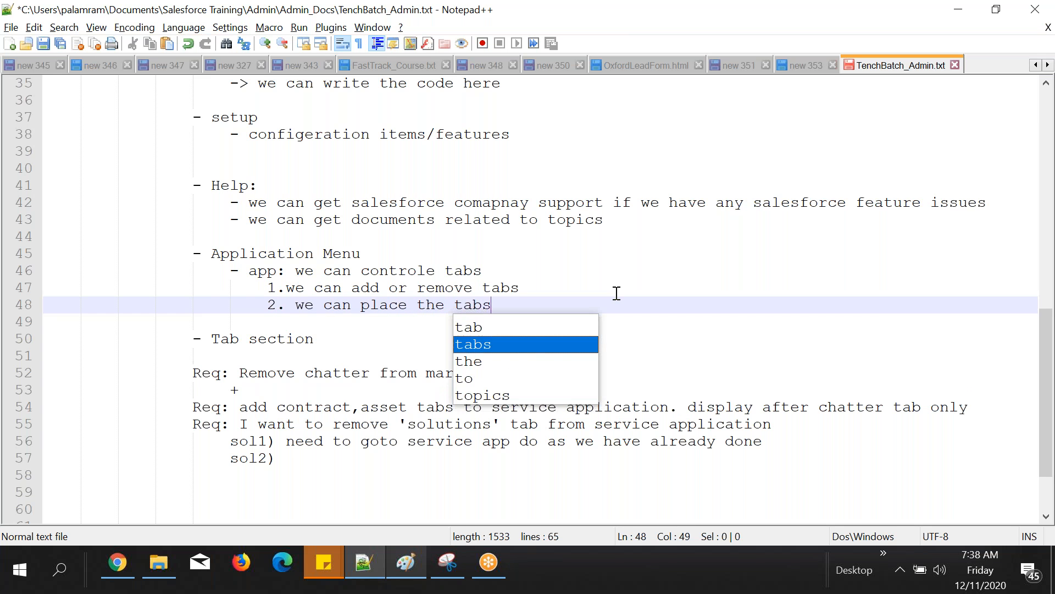
text( where)
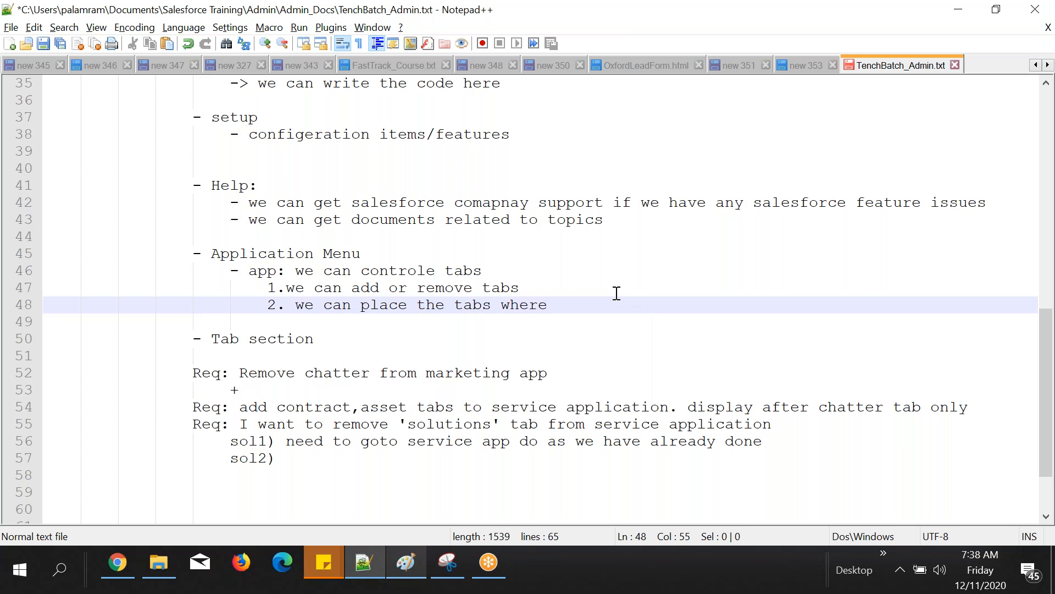
text(ever we want)
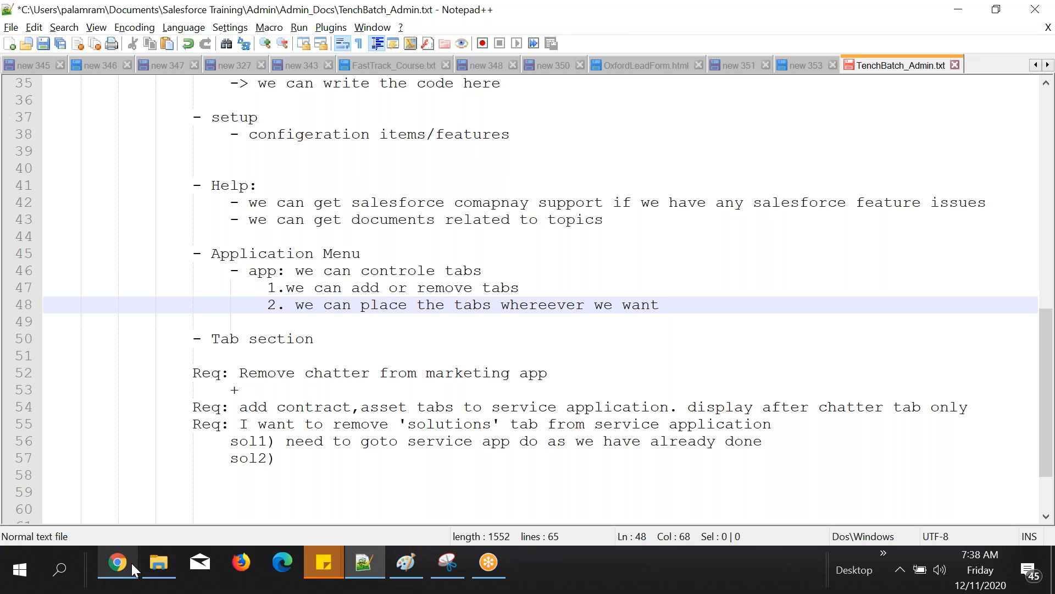
click(117, 562)
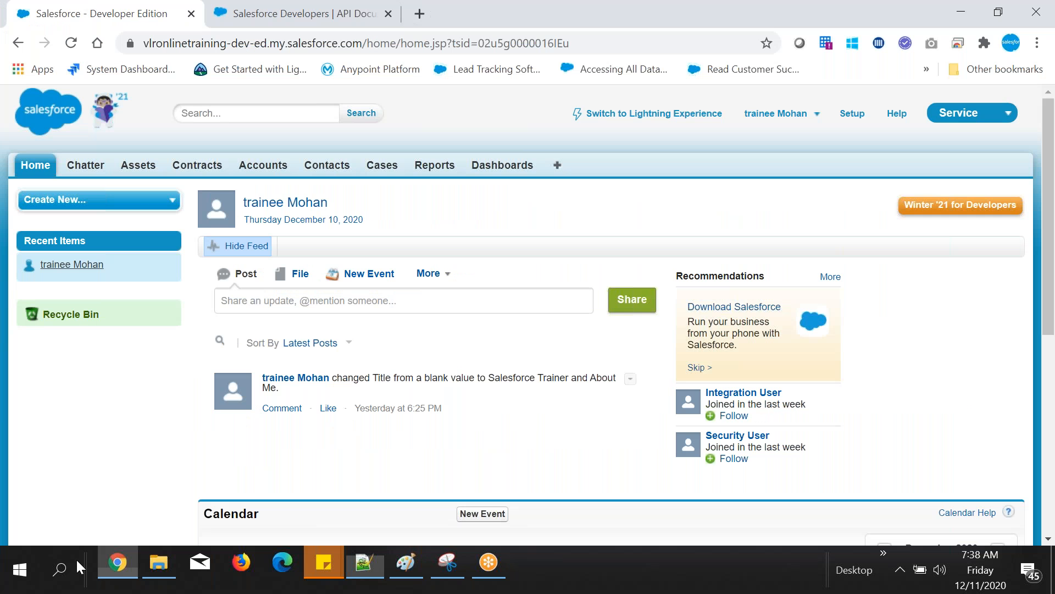
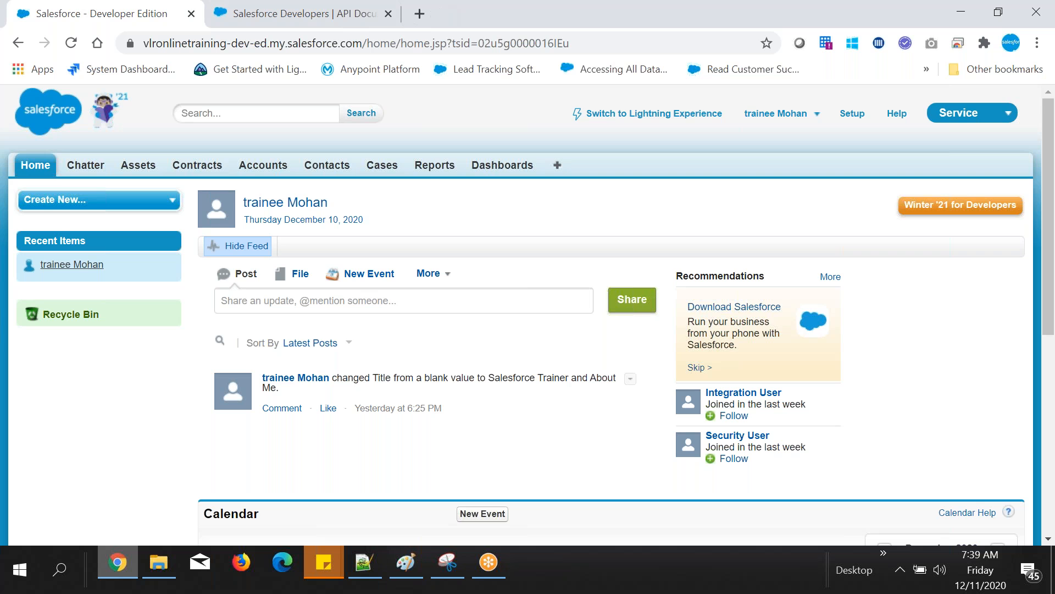
Step: Highlight the header and tab row of the Service app's home page and the Recycle Bin link in the sidebar
scroll(528, 315, down, 1)
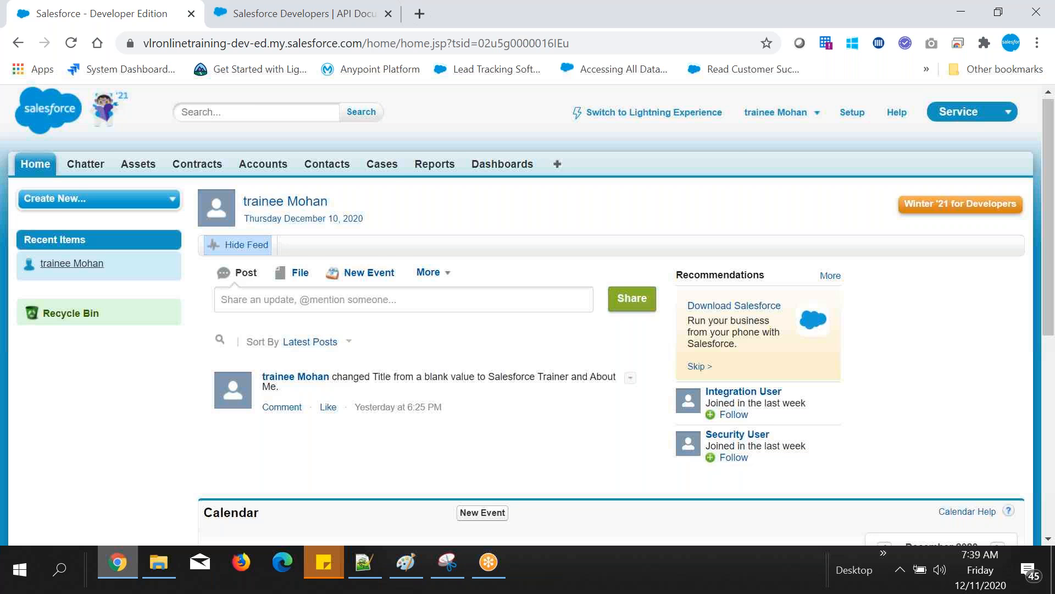
drag(11, 160, 737, 153)
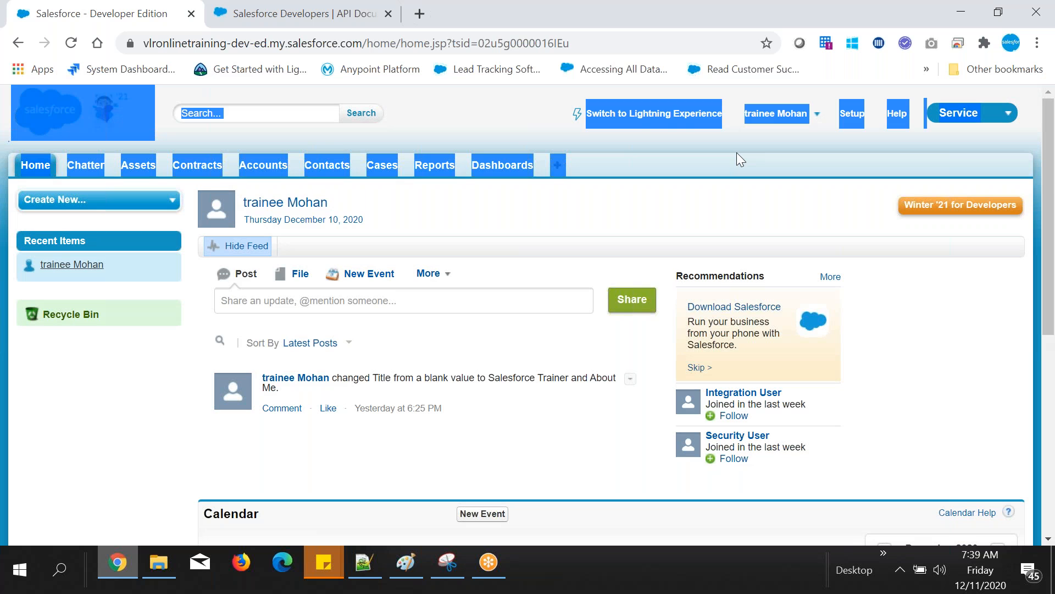
click(228, 186)
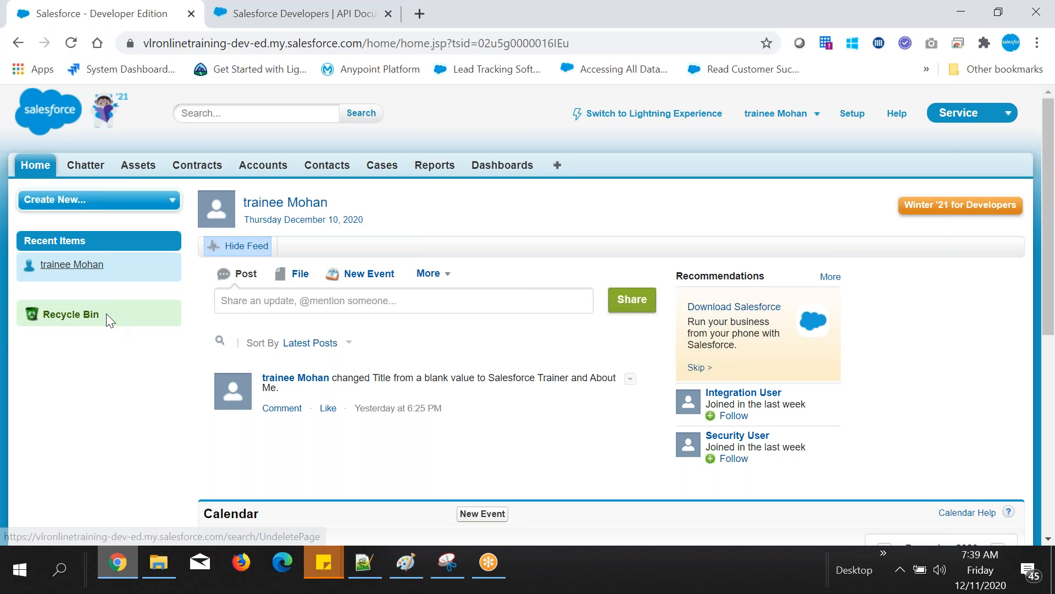
drag(106, 313, 76, 383)
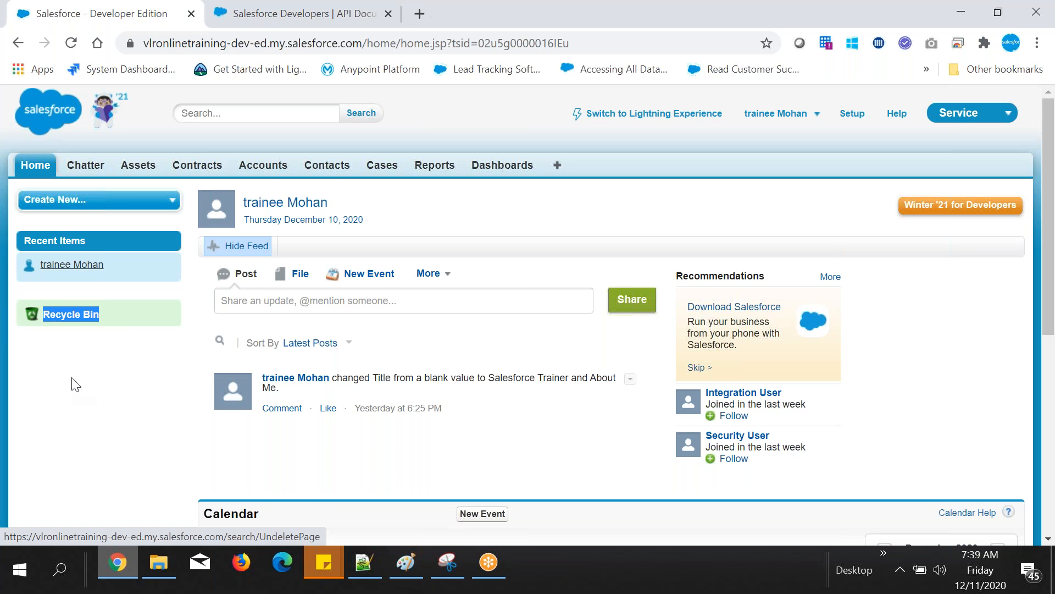
click(75, 383)
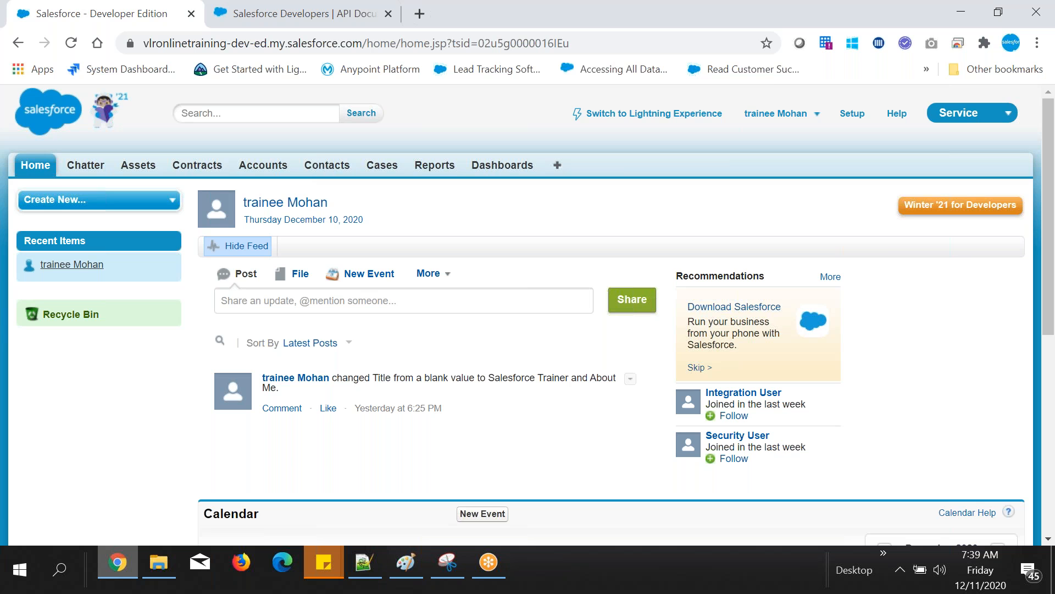
Step: Review the Service app's home page and open the Chatter tab to look over its feed page
scroll(528, 313, down, 5)
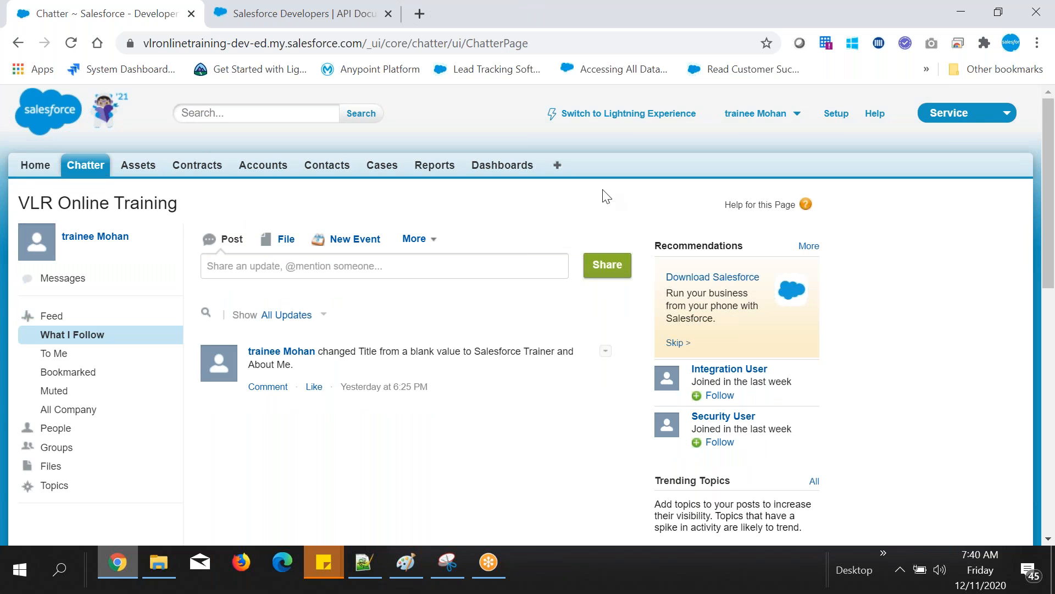
scroll(535, 276, down, 10)
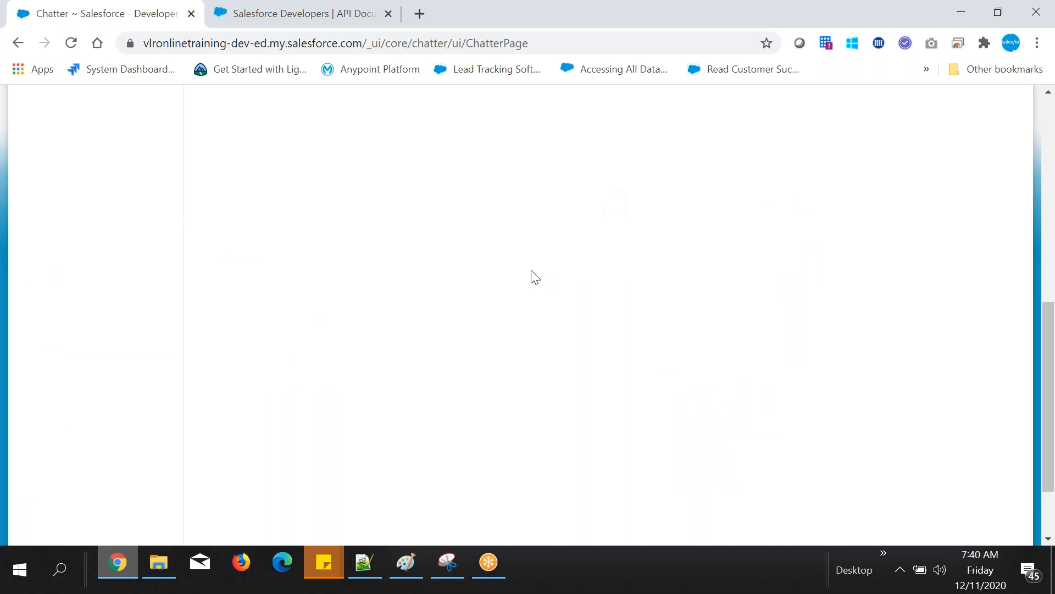
scroll(535, 277, up, 7)
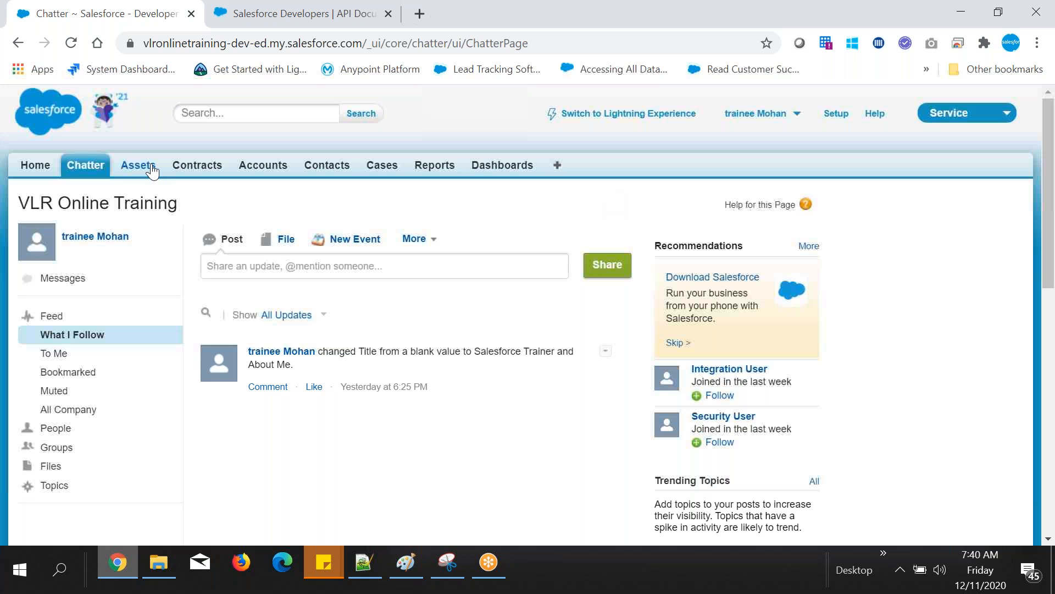
Step: Browse the Assets, Contracts and Accounts tabs and display the All Accounts list view
click(138, 166)
click(214, 167)
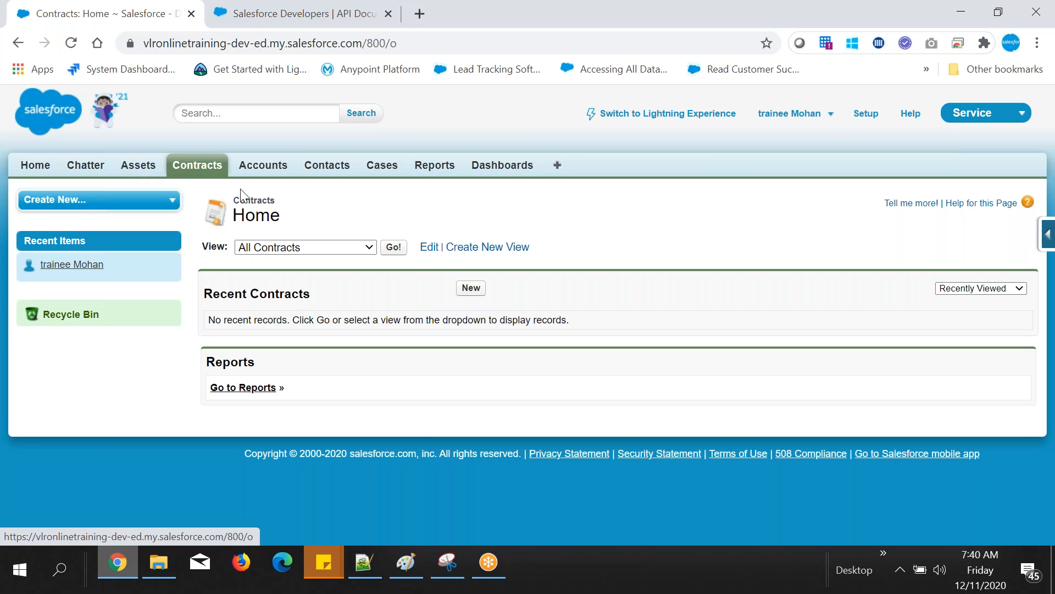
drag(245, 214, 281, 211)
click(269, 167)
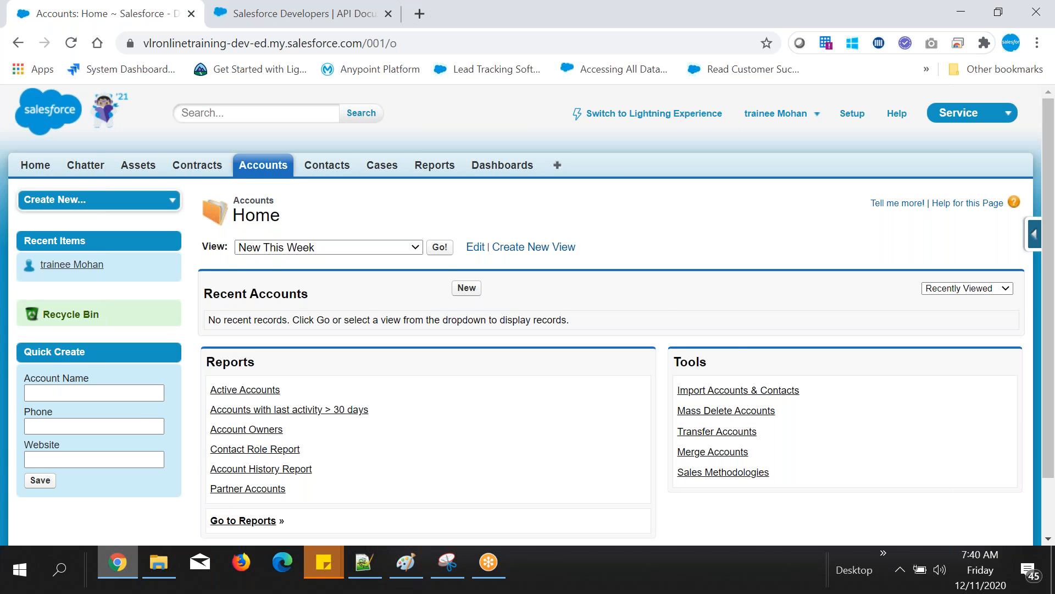
scroll(469, 275, down, 1)
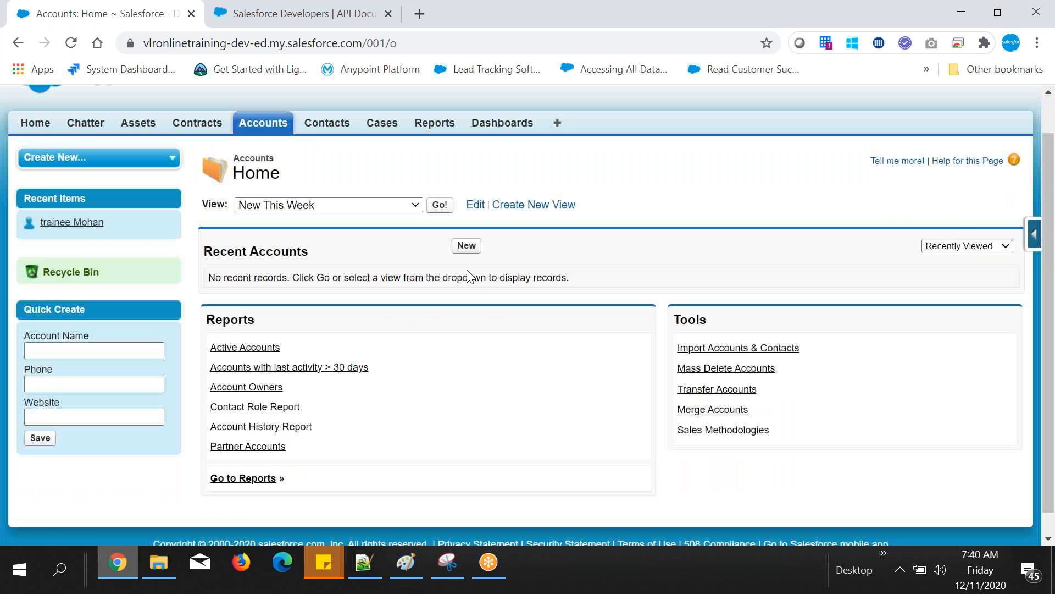
scroll(468, 274, down, 1)
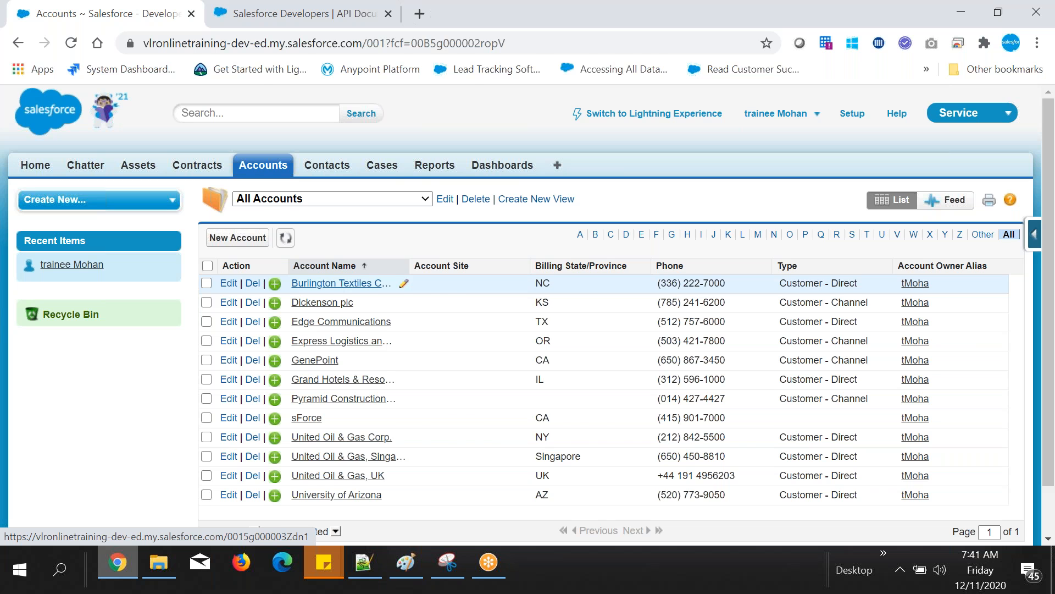
Step: Switch to Notepad++, add the line "Records/Data" below the "sol2)" line, and return to Chrome
key(alt+Tab)
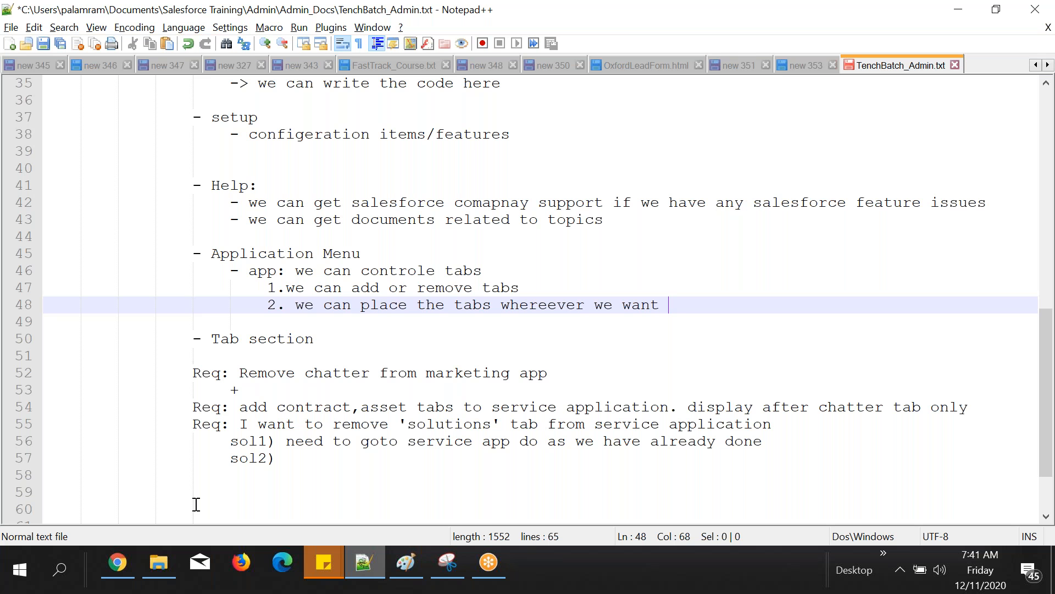
key(alt+Tab)
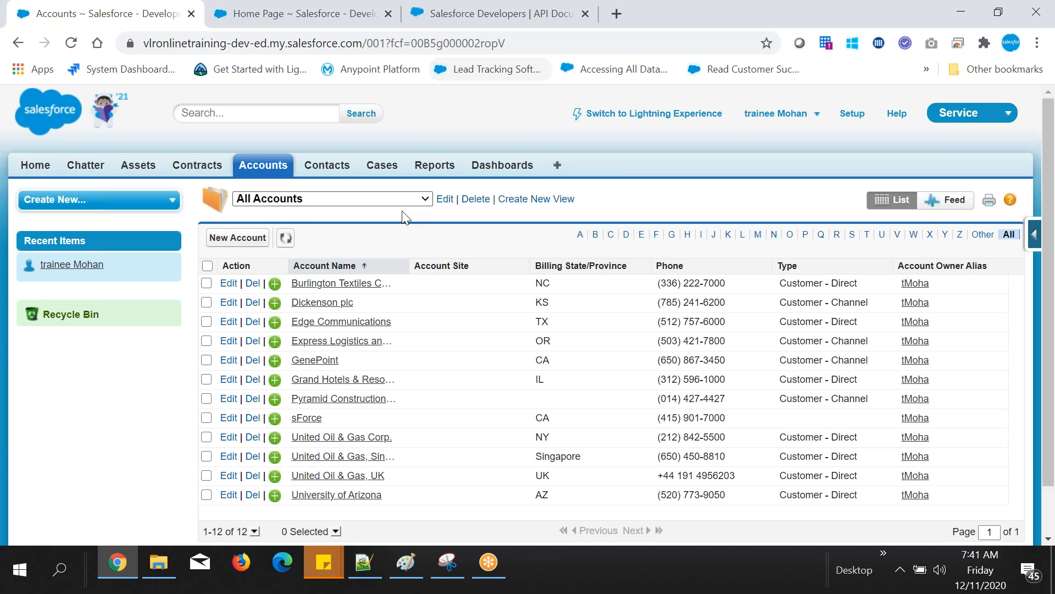
Step: Display the All Contacts list view and open a contact record to review its details and related lists
click(327, 166)
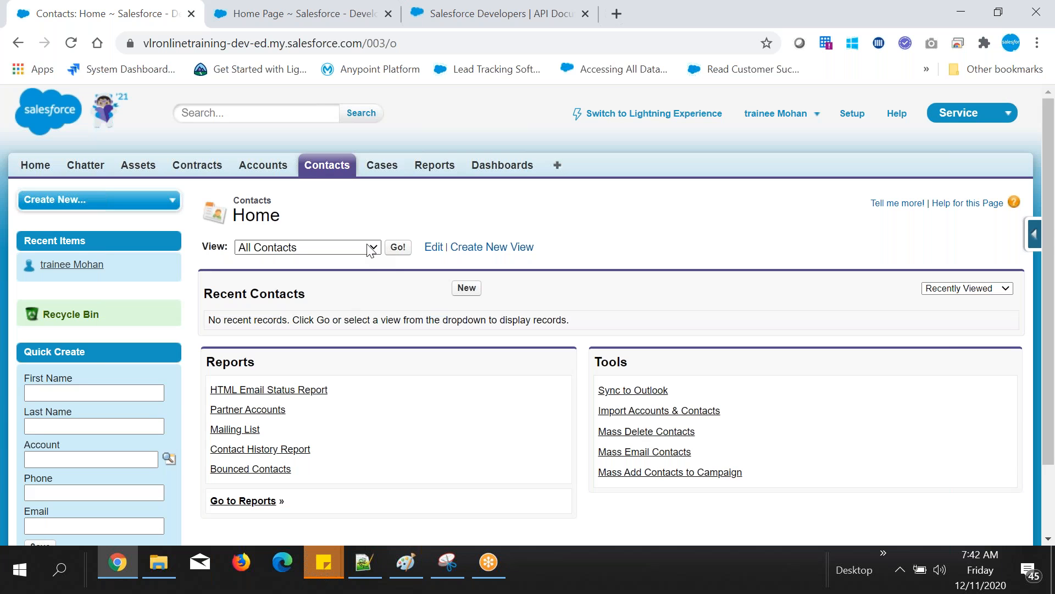
click(398, 247)
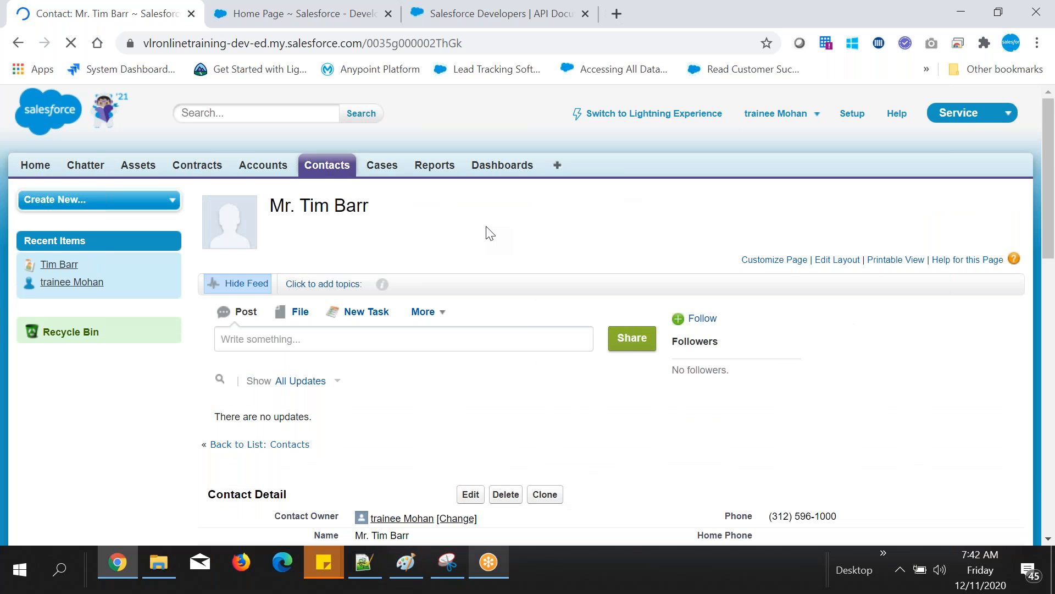
scroll(490, 231, down, 9)
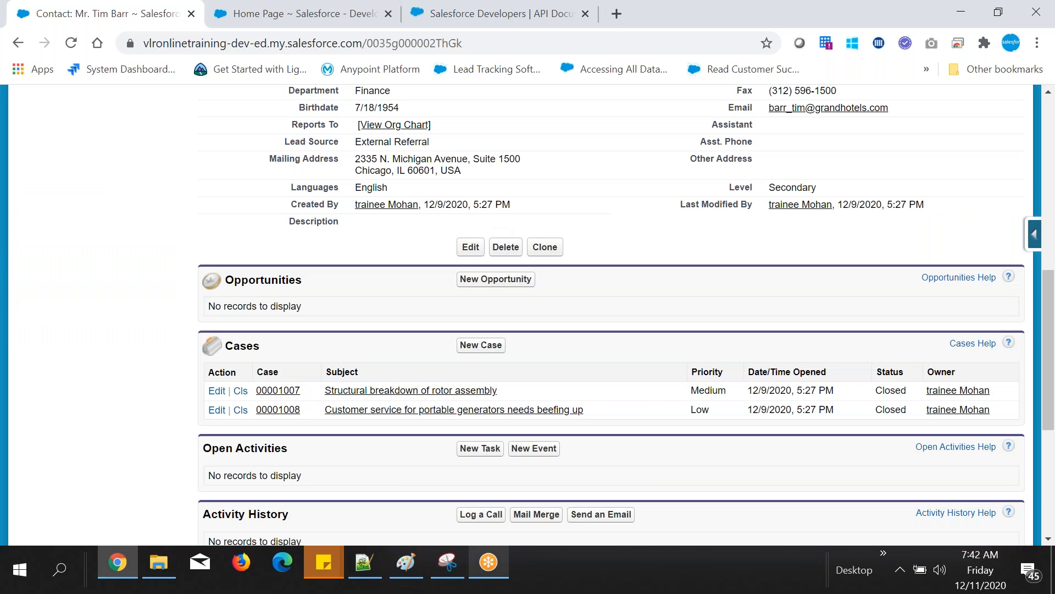
scroll(691, 244, up, 9)
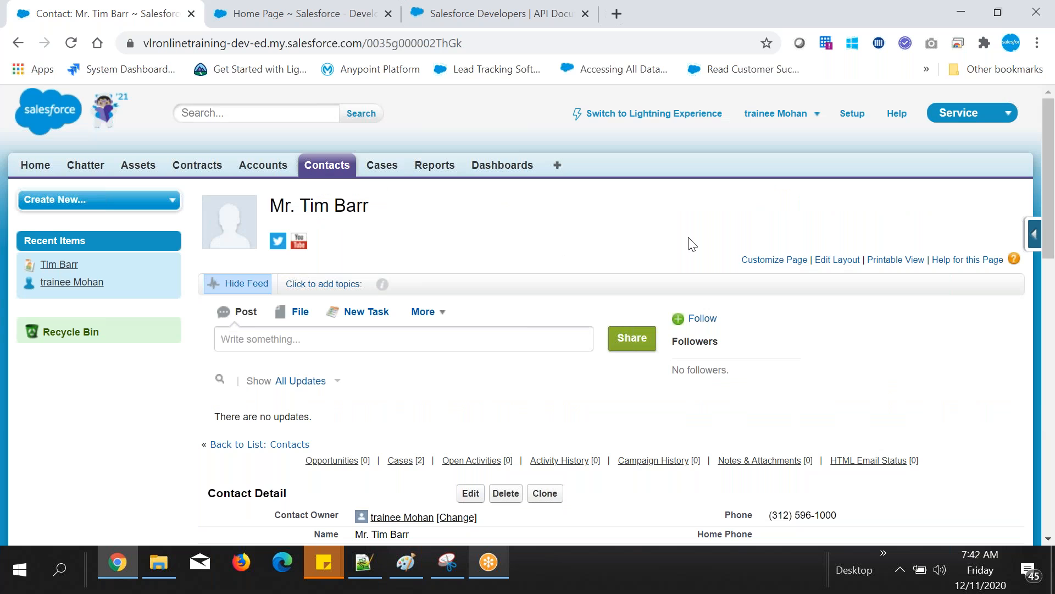
Step: Switch to Notepad++ and add the entry "- Object" on line 62, below "Records/Data"
click(355, 562)
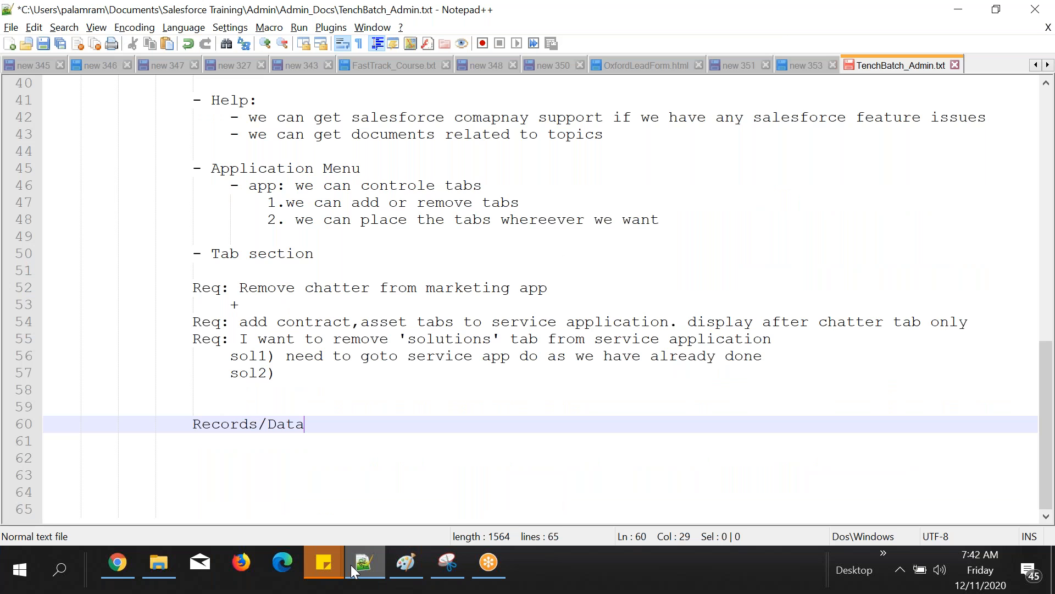
click(288, 475)
scroll(288, 488, up, 8)
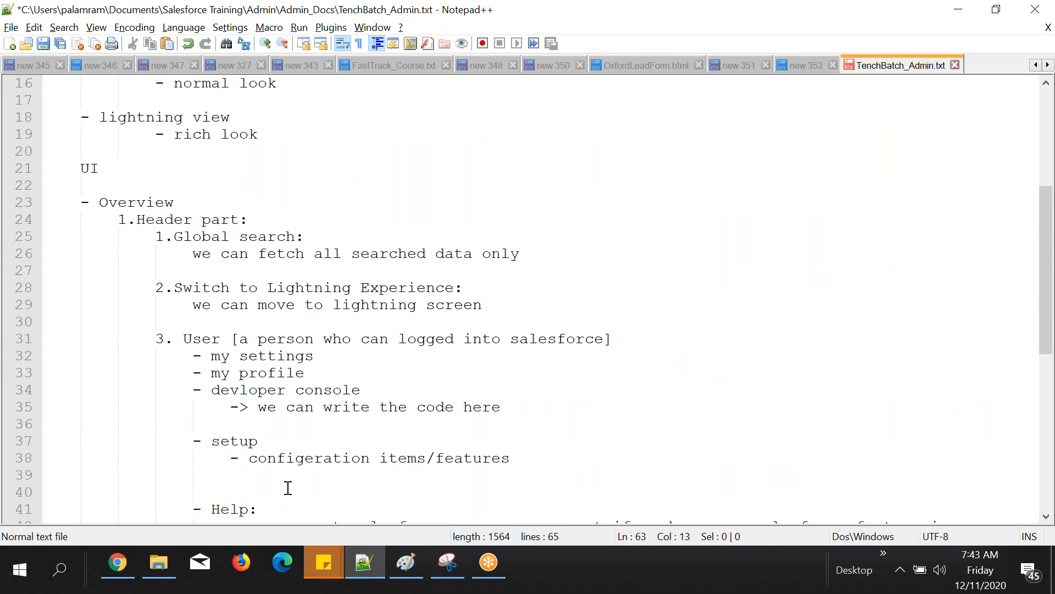
scroll(288, 487, down, 7)
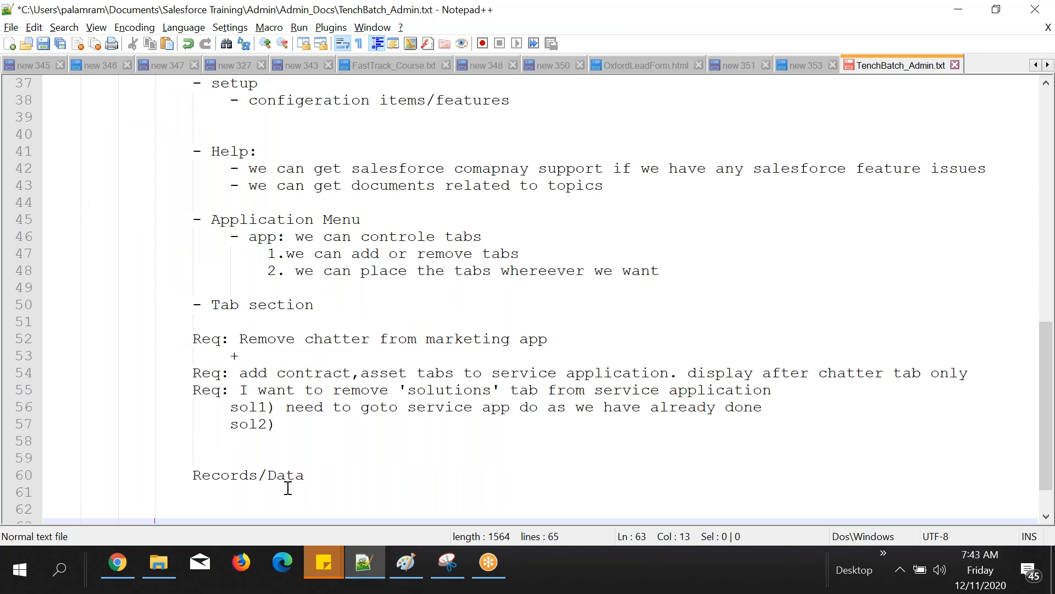
scroll(288, 487, down, 1)
click(202, 448)
text(- Object)
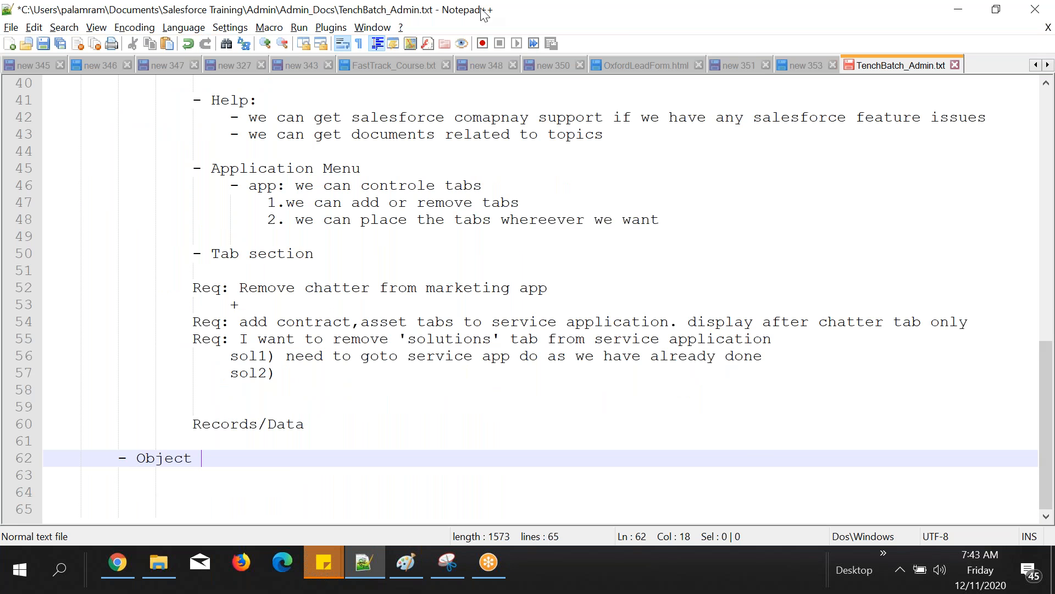
Step: Switch to Chrome and highlight the fields in the open contact record's Contact Detail section
click(117, 561)
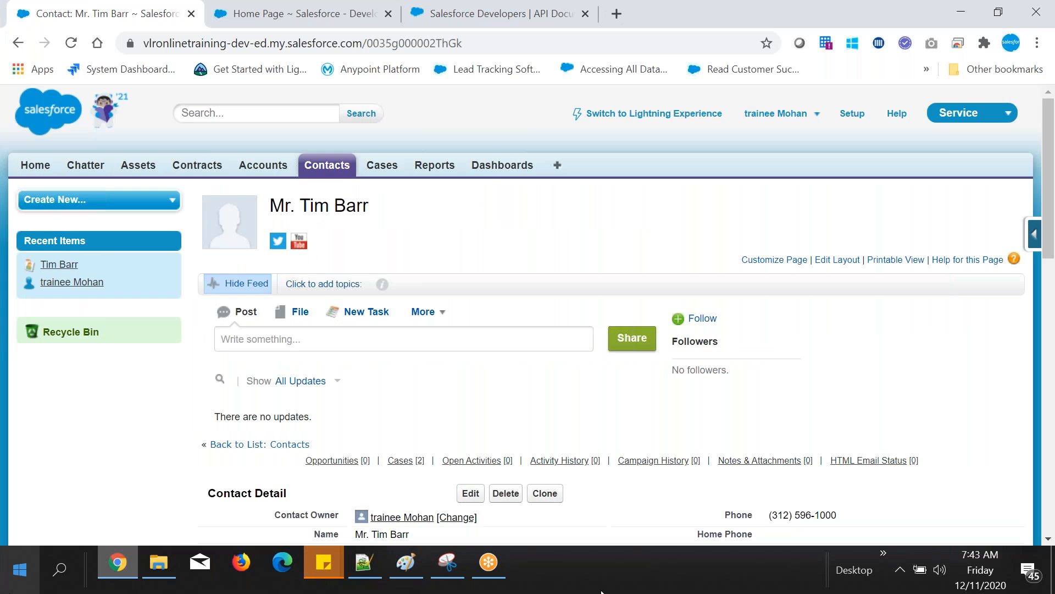
click(1047, 17)
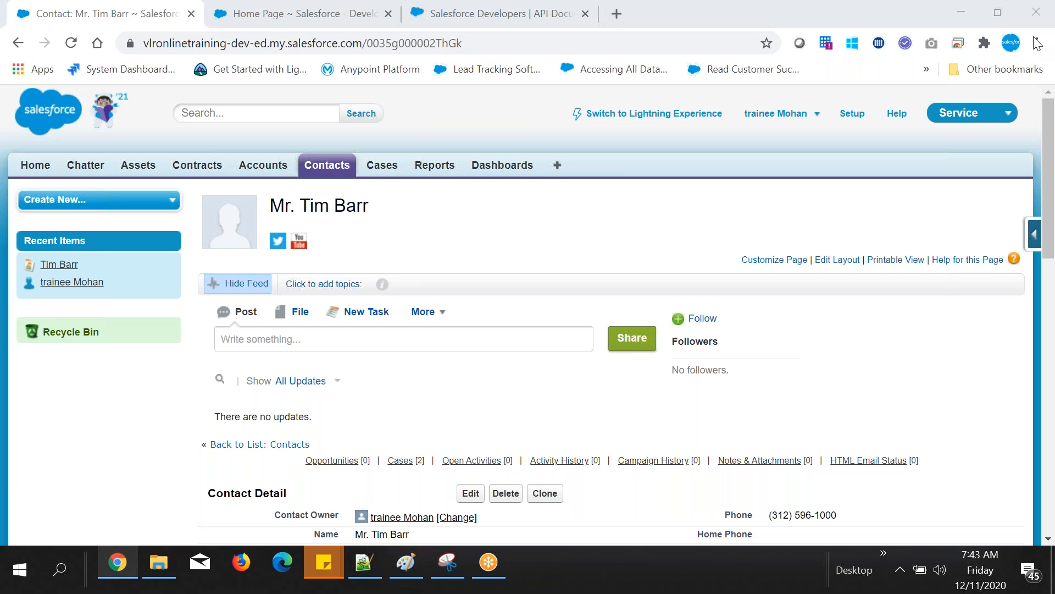
scroll(625, 177, down, 4)
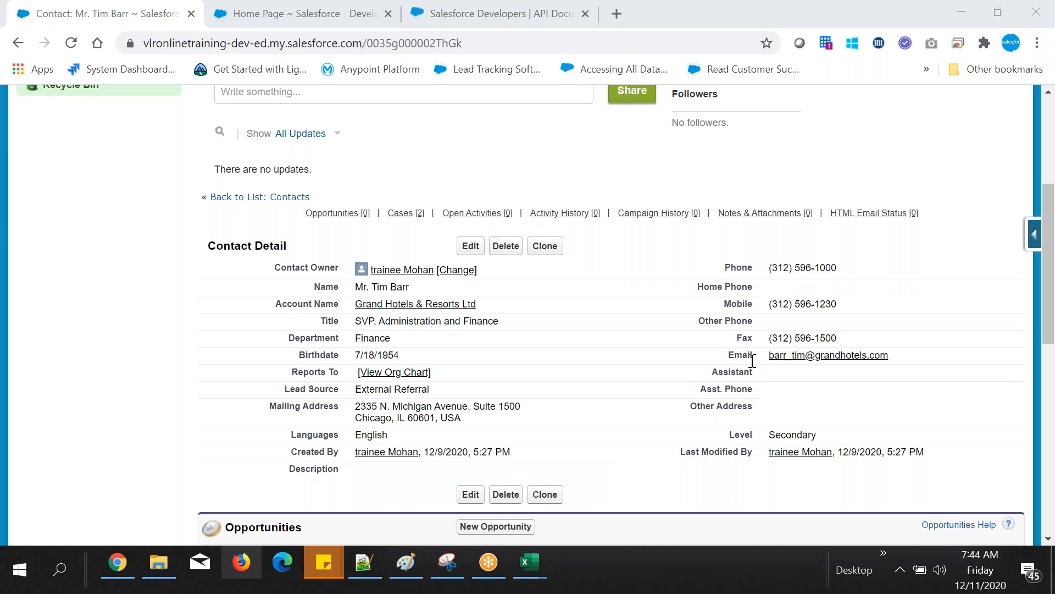
scroll(753, 360, up, 1)
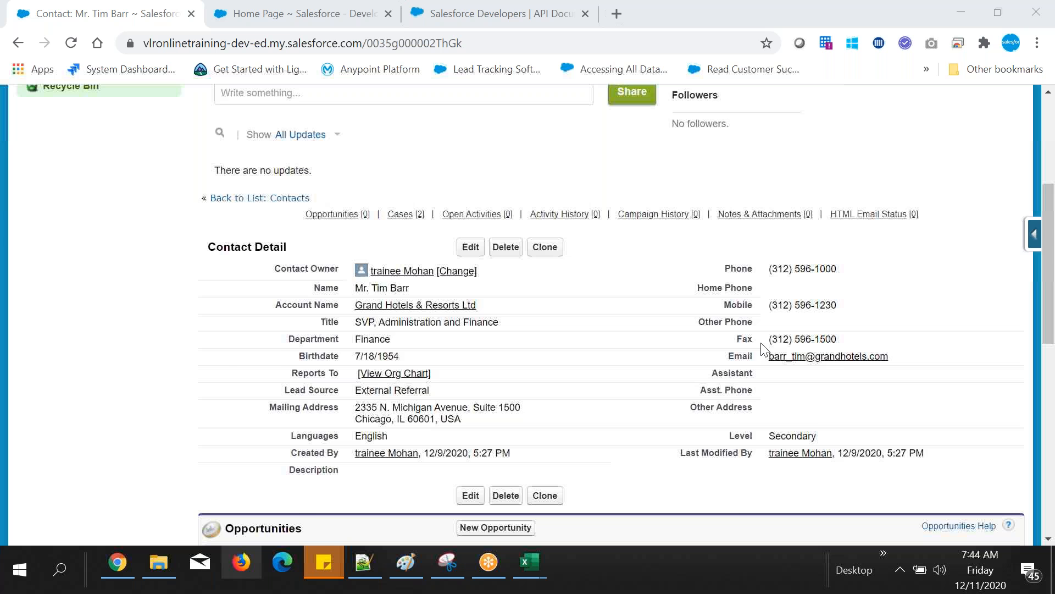
scroll(455, 326, up, 3)
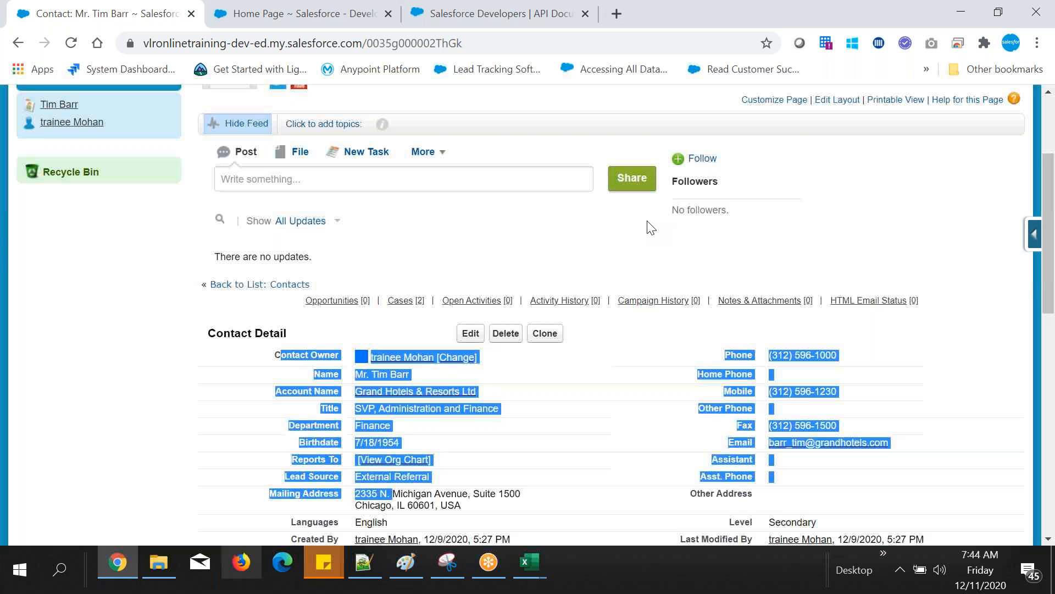
scroll(651, 227, down, 3)
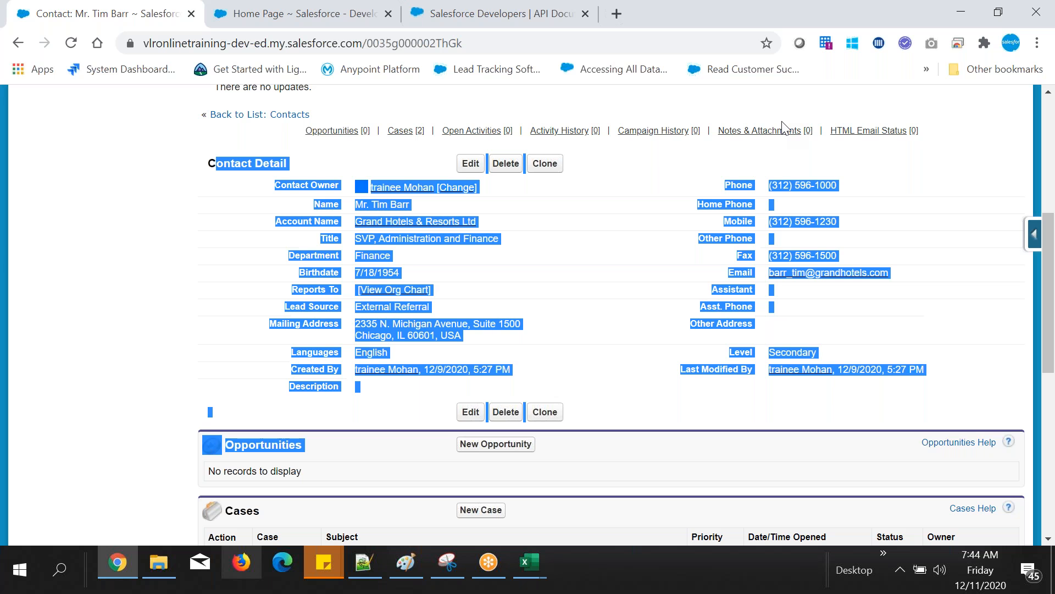
click(783, 316)
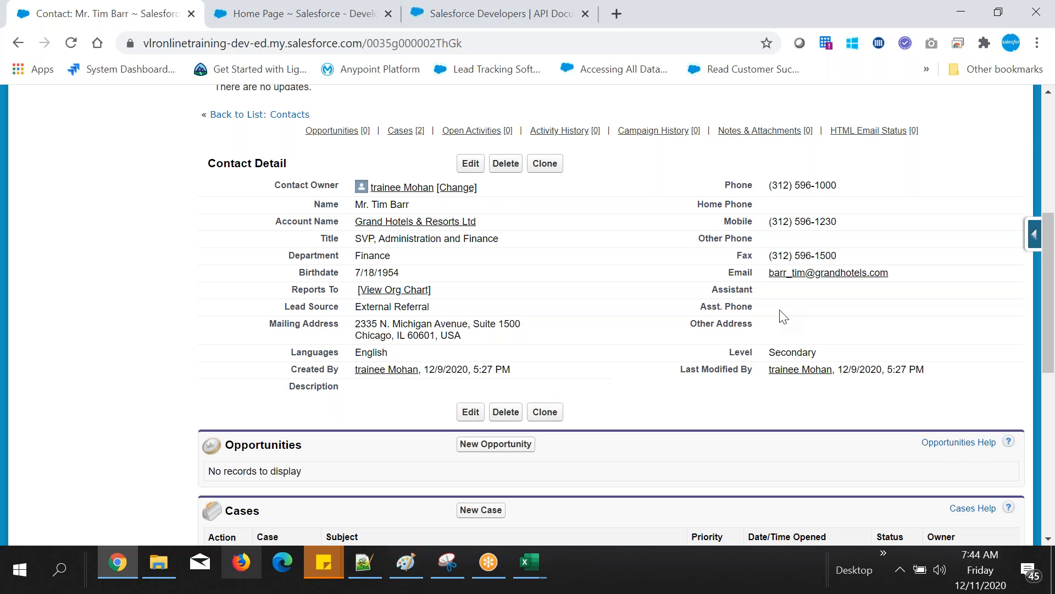
Step: Switch to Notepad++, add a colon after "- Object", and start an indented "-" bullet beneath it
key(alt+Tab)
text(:)
key(Return)
key(Tab)
text(-)
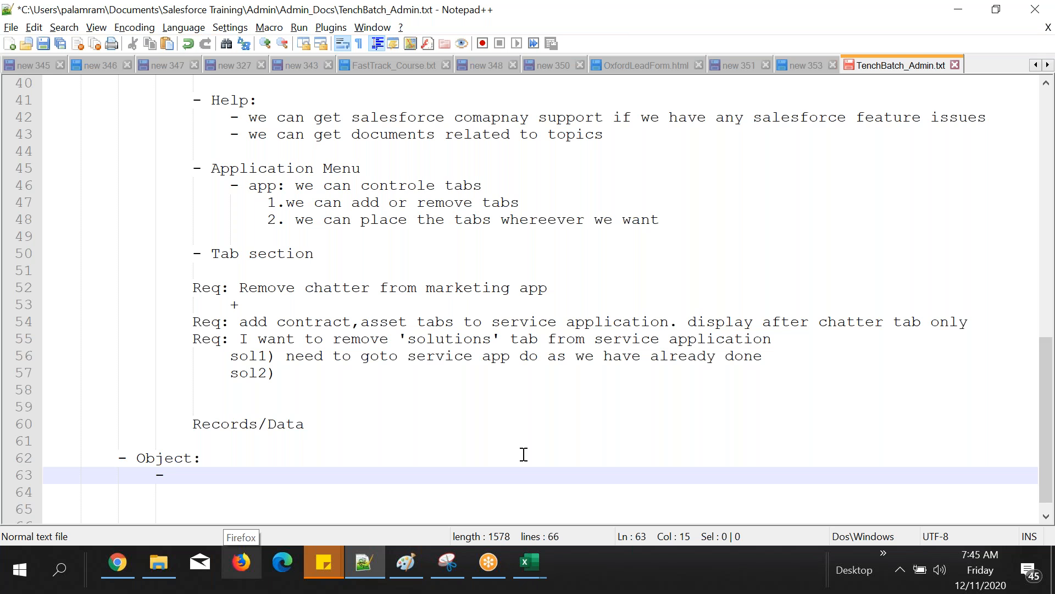
scroll(524, 455, down, 1)
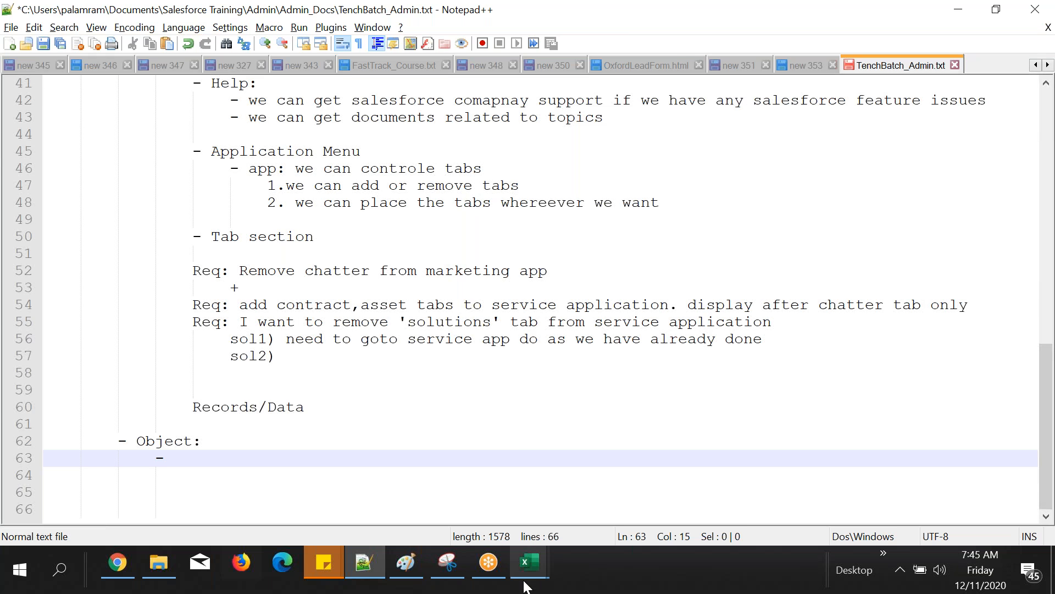
Step: Switch to the blank Excel sheet and enter the headers "Student Name", "phone", "email" and "address" in A1:D1
click(529, 563)
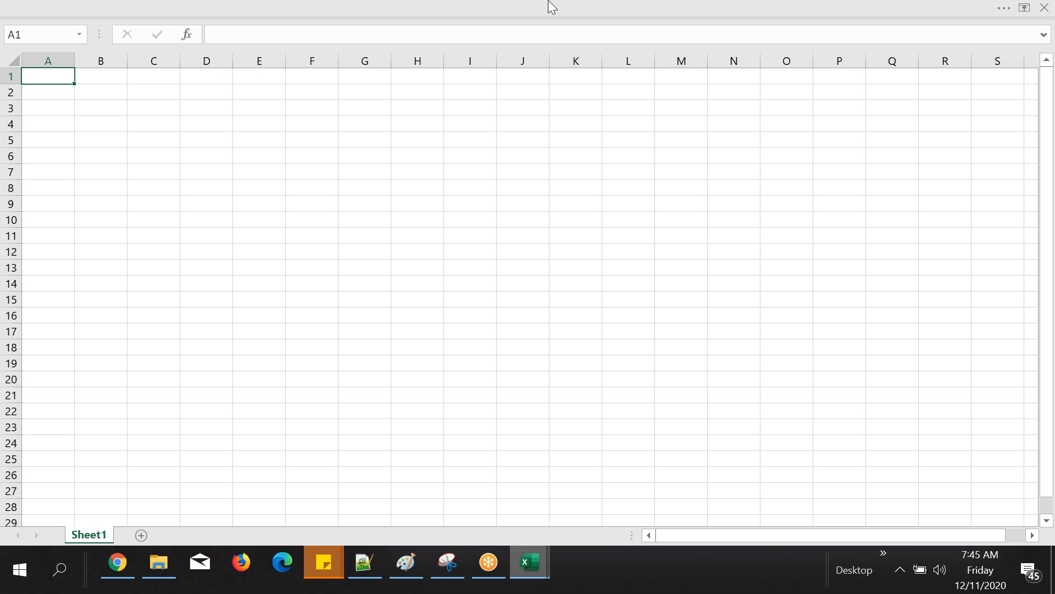
text(Stude)
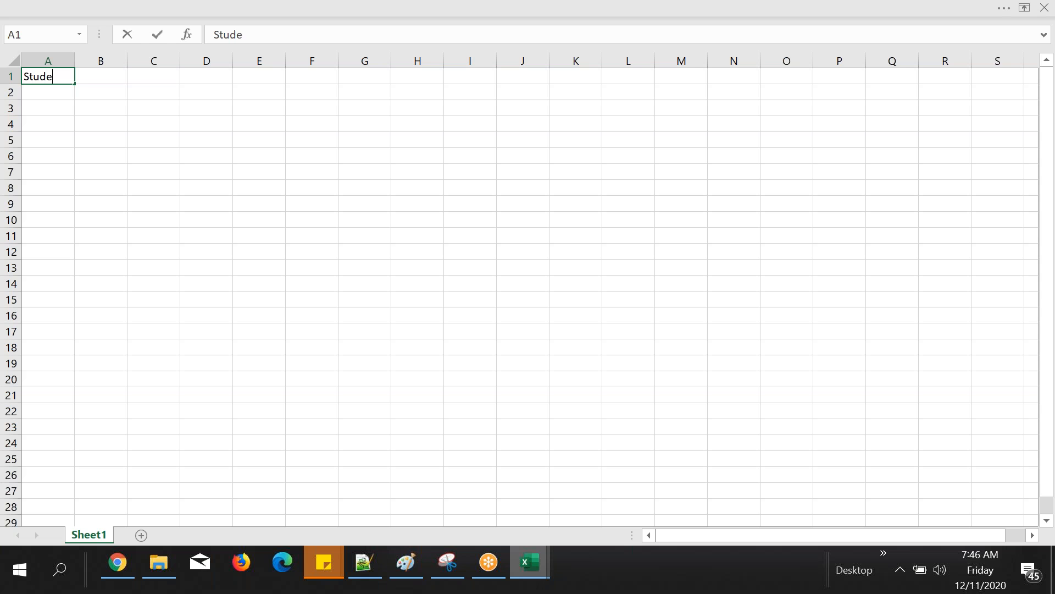
text(nt Name)
key(Tab)
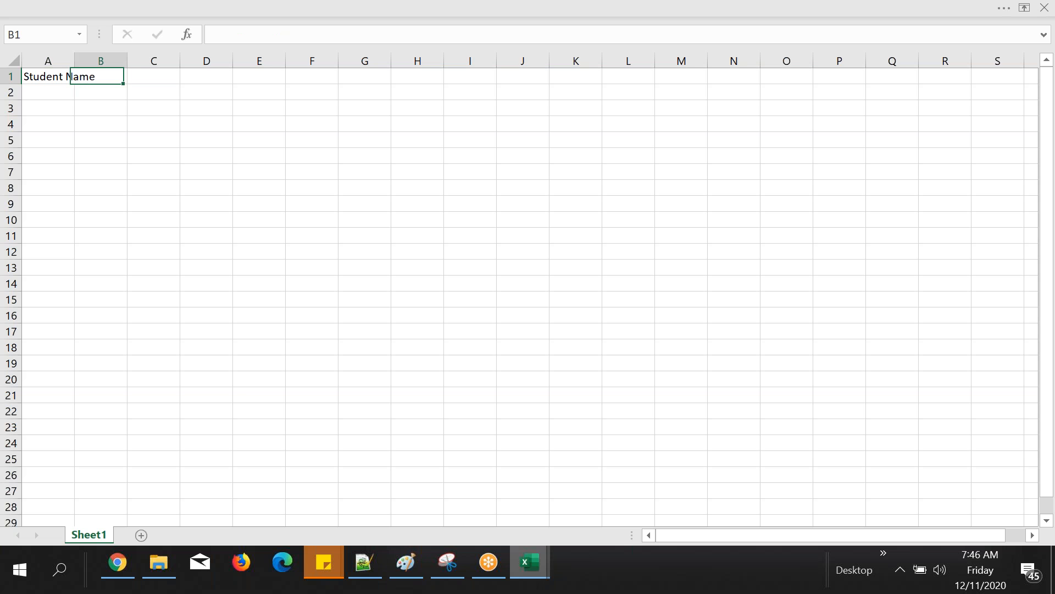
text(phone)
key(Tab)
text(email)
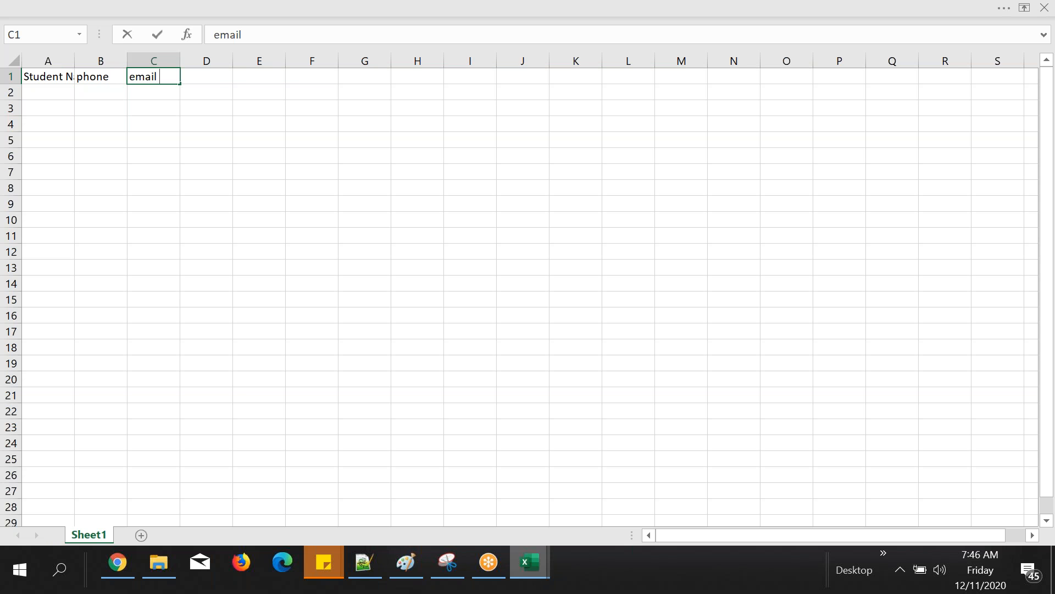
key(Tab)
text(addr)
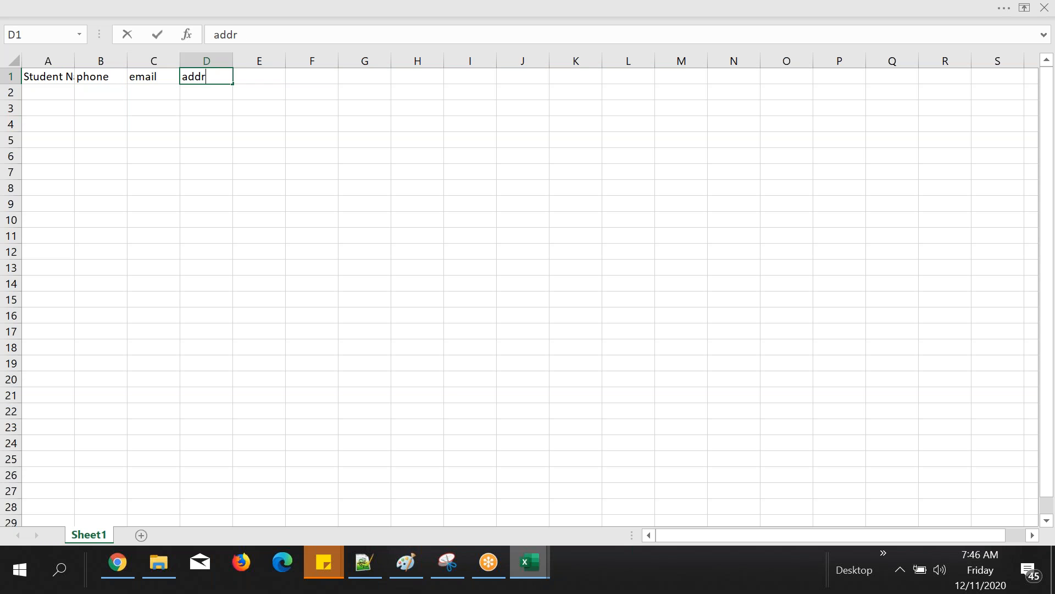
text(ess)
key(Tab)
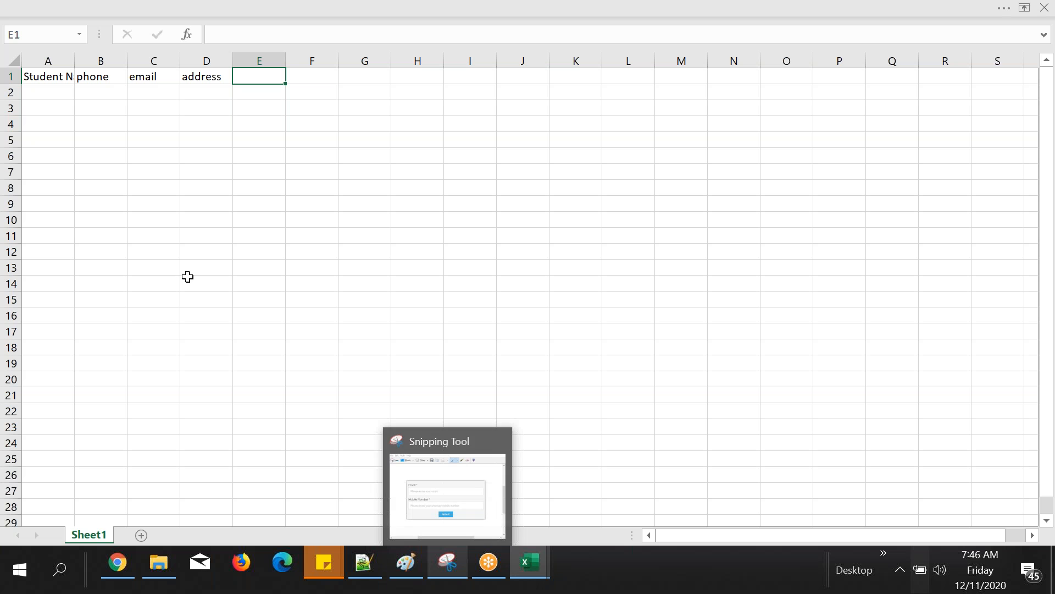
Step: Fit column A's width to its header and enter four student names in A2:A5
double_click(68, 55)
click(61, 92)
text(vini)
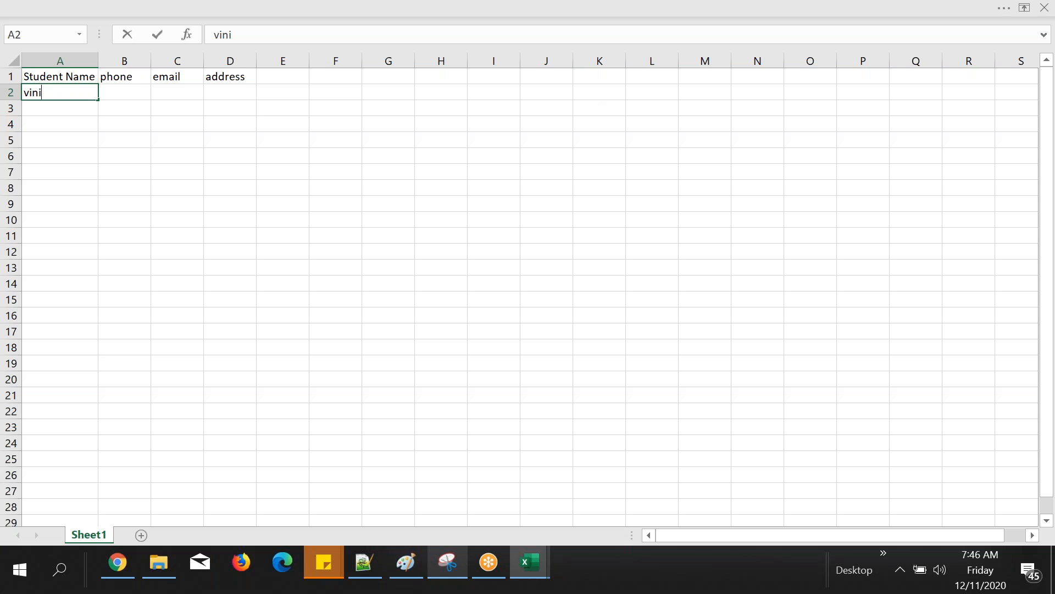
click(1035, 20)
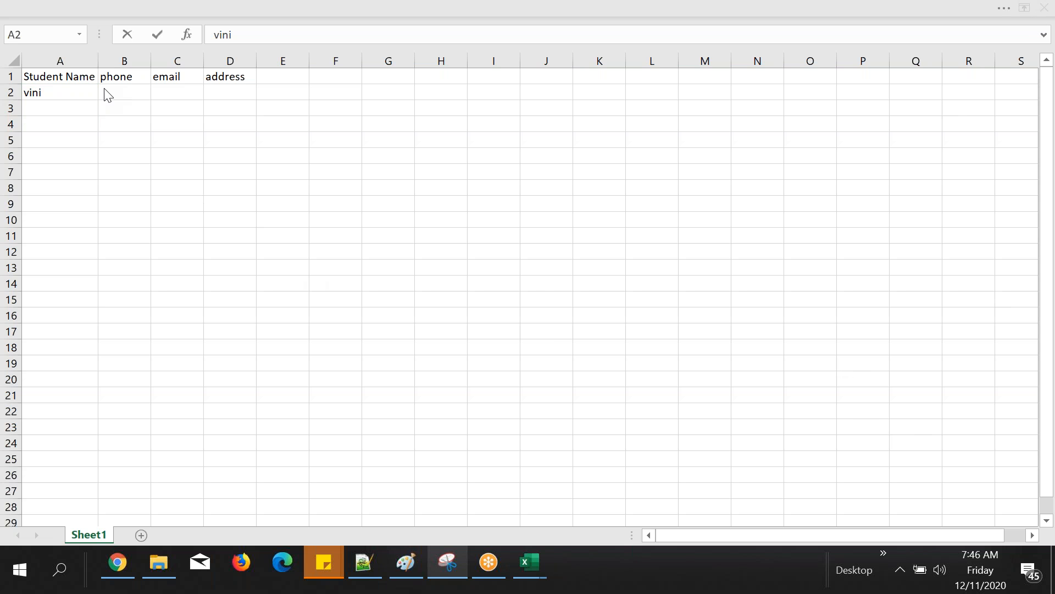
click(48, 112)
text(srinivas)
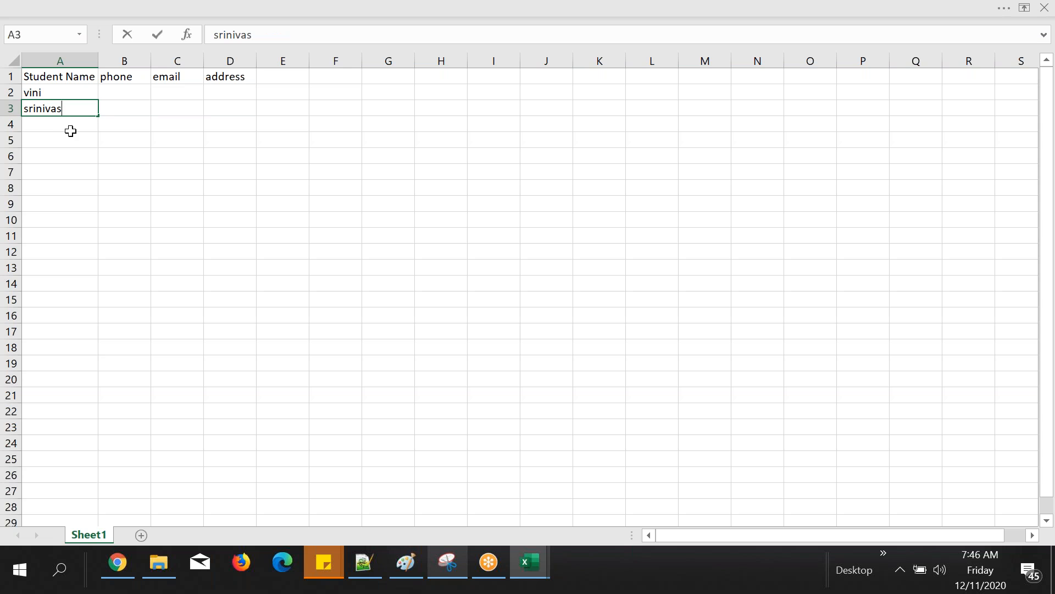
key(Return)
text(s)
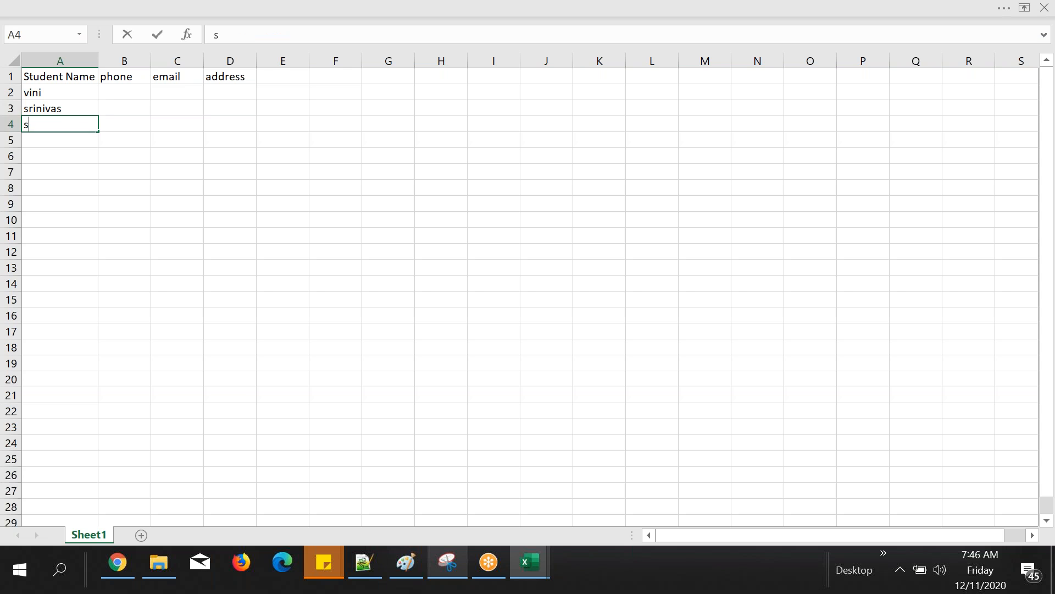
text(rivalli)
click(73, 142)
text(subbareddy)
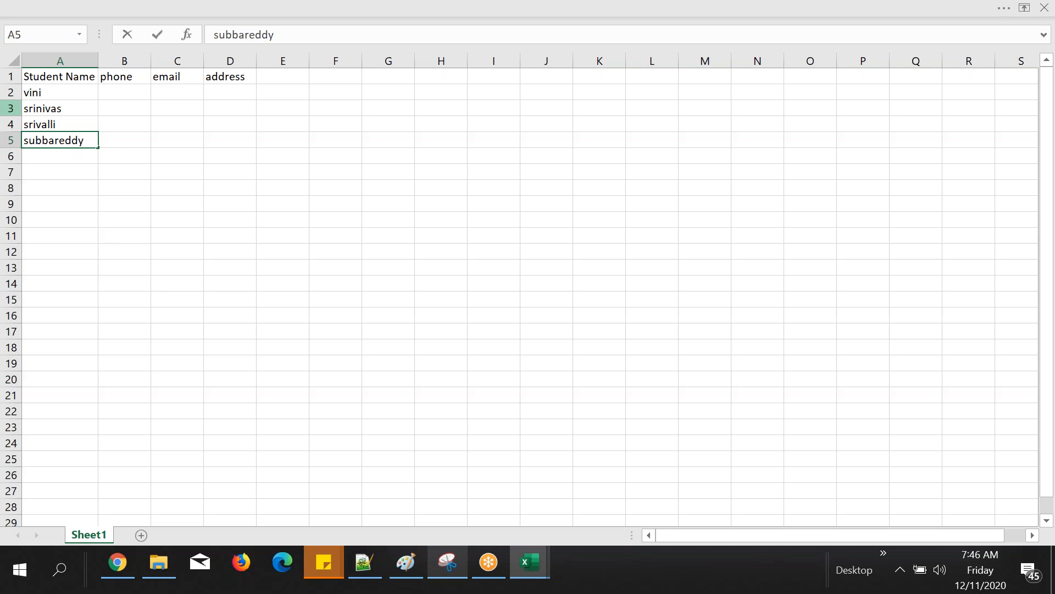
Step: Enter the first student's phone number in B2 and repeat it for the other students down to B5
click(125, 124)
click(124, 88)
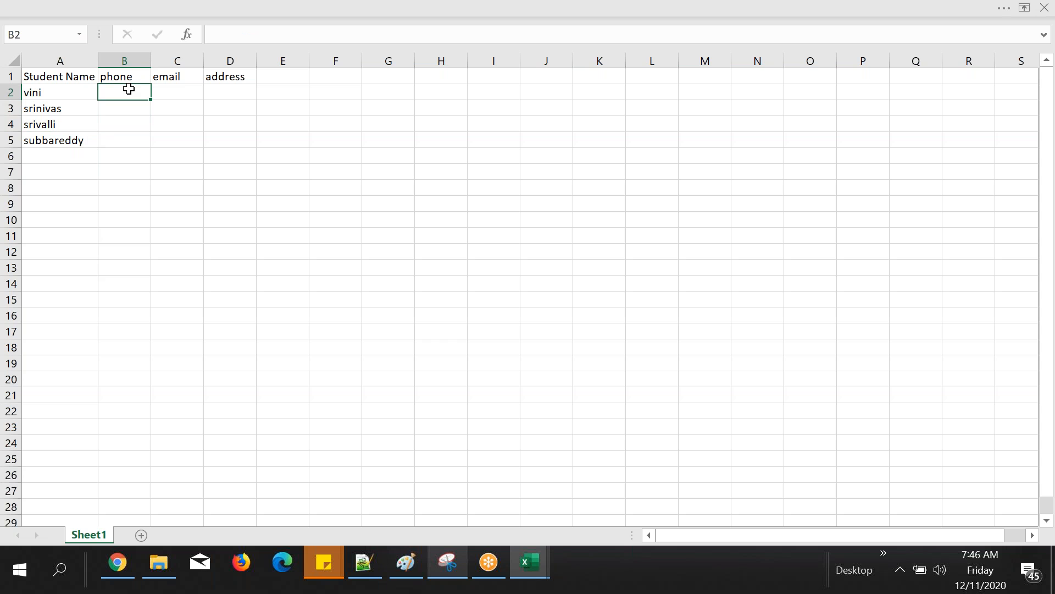
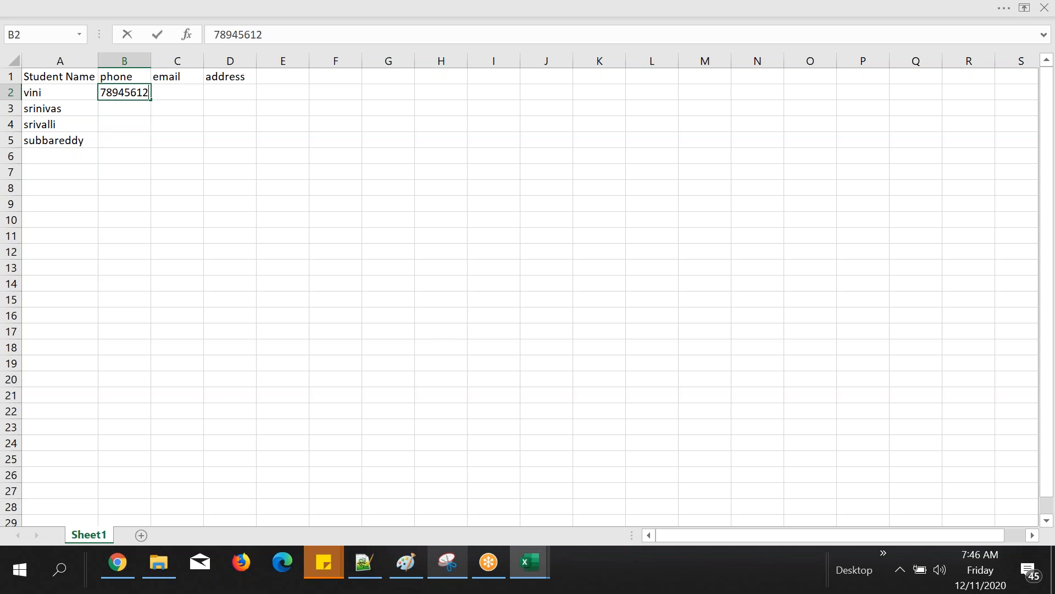
click(177, 139)
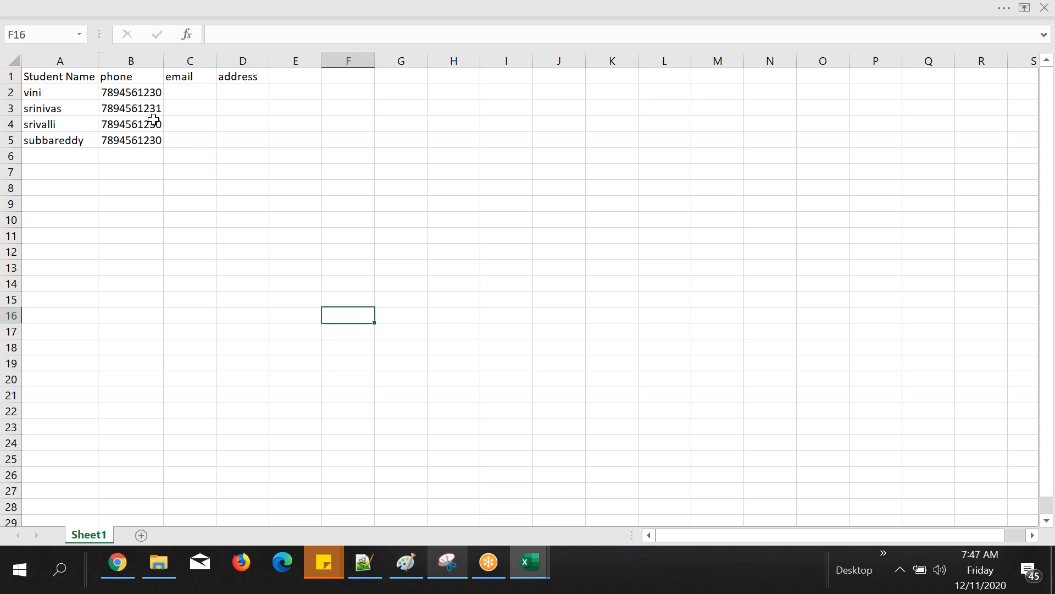
Step: Change the last digit of the copied phone numbers so that each student has a different number
click(154, 120)
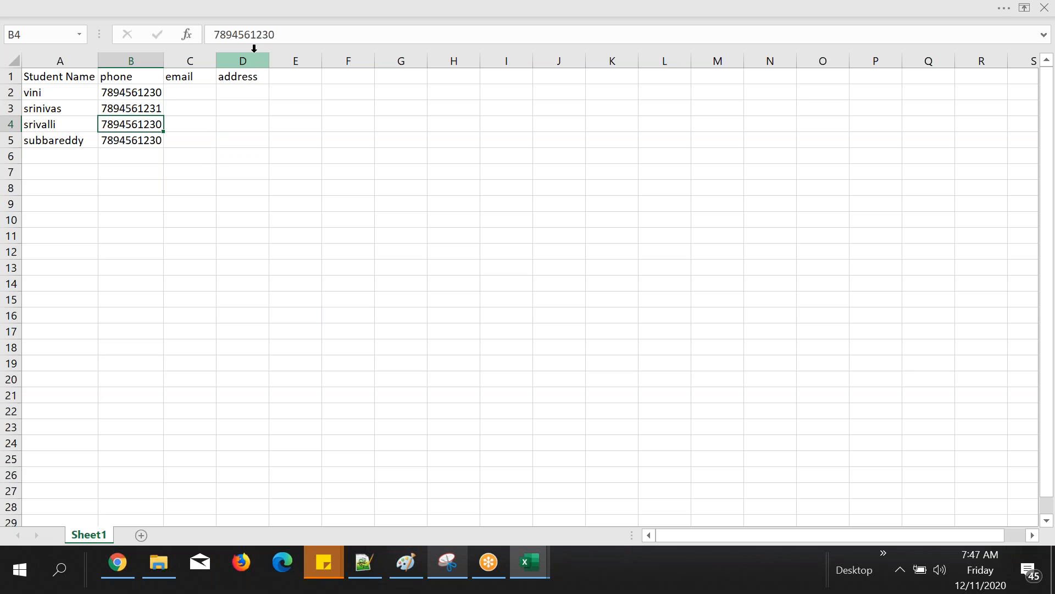
click(273, 35)
key(BackSpace)
text(2)
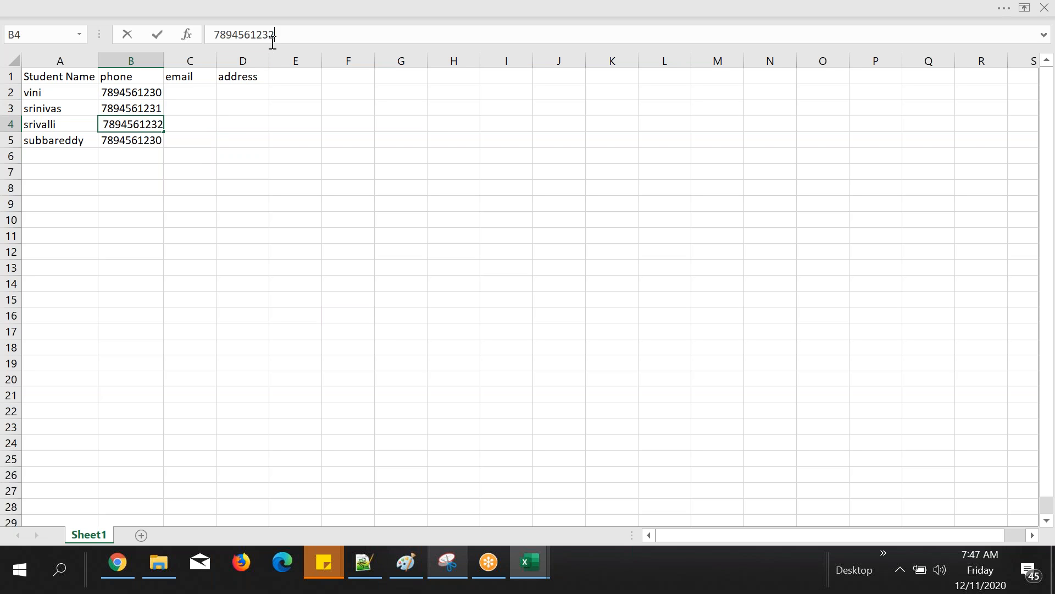
click(146, 134)
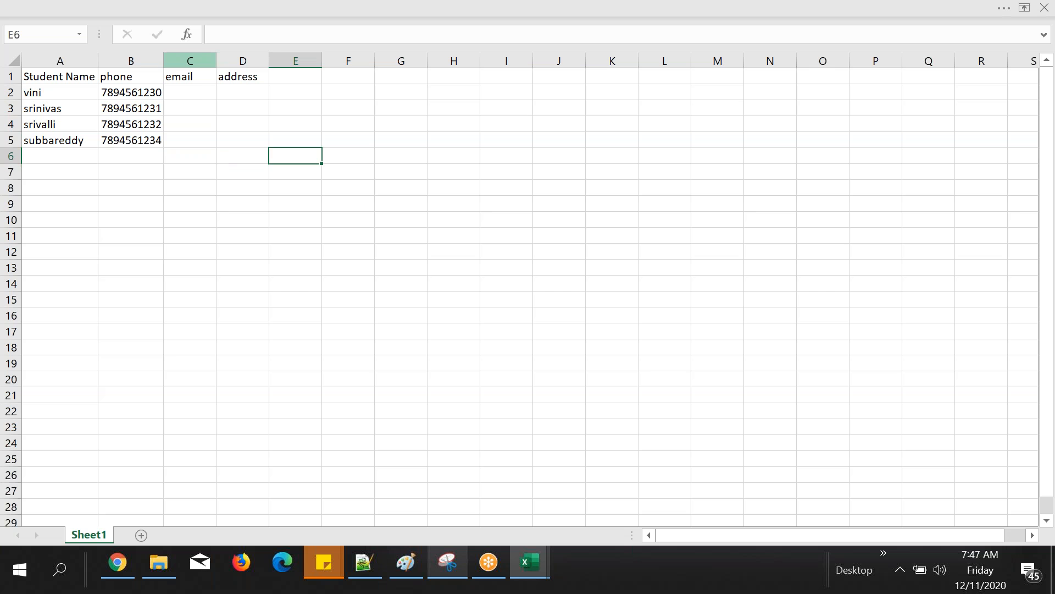
Step: Enter the first student's email address in C2 and fit column C's width to it
click(200, 93)
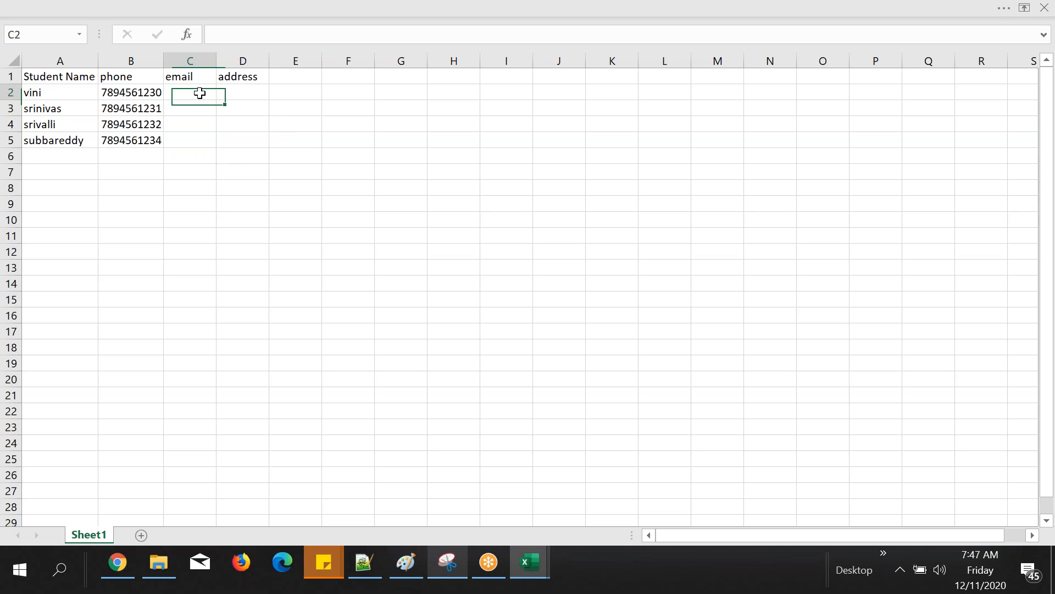
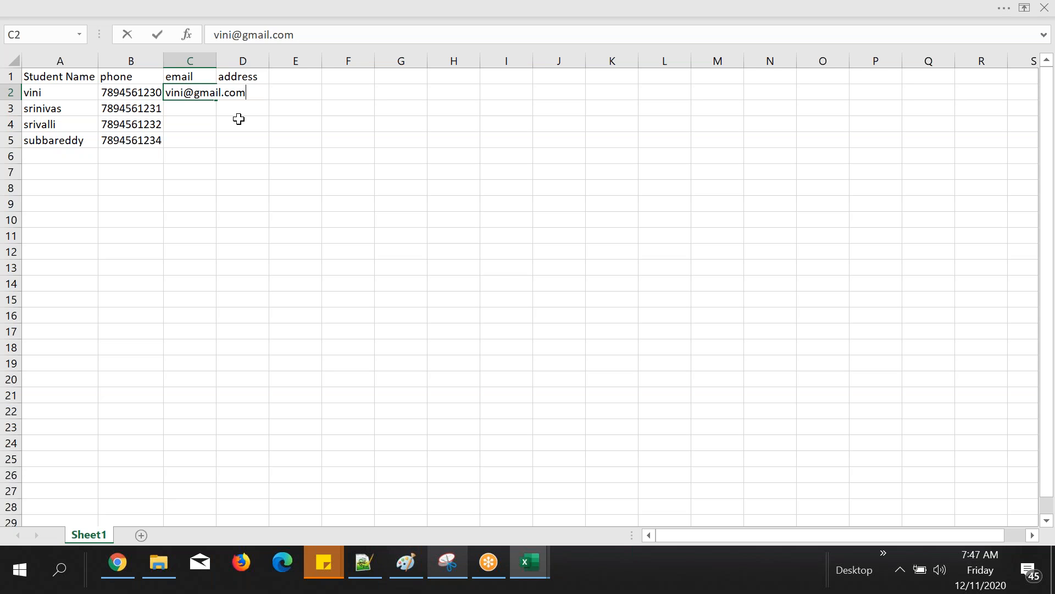
click(238, 119)
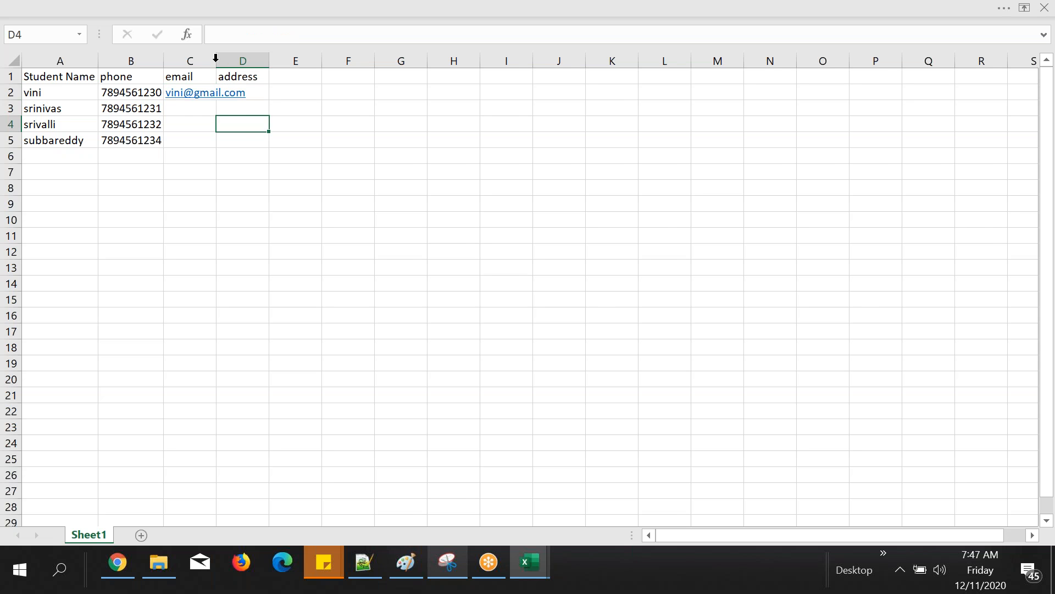
double_click(216, 58)
Step: Enter the second student's email address in C3 and widen column C to show it fully
click(233, 111)
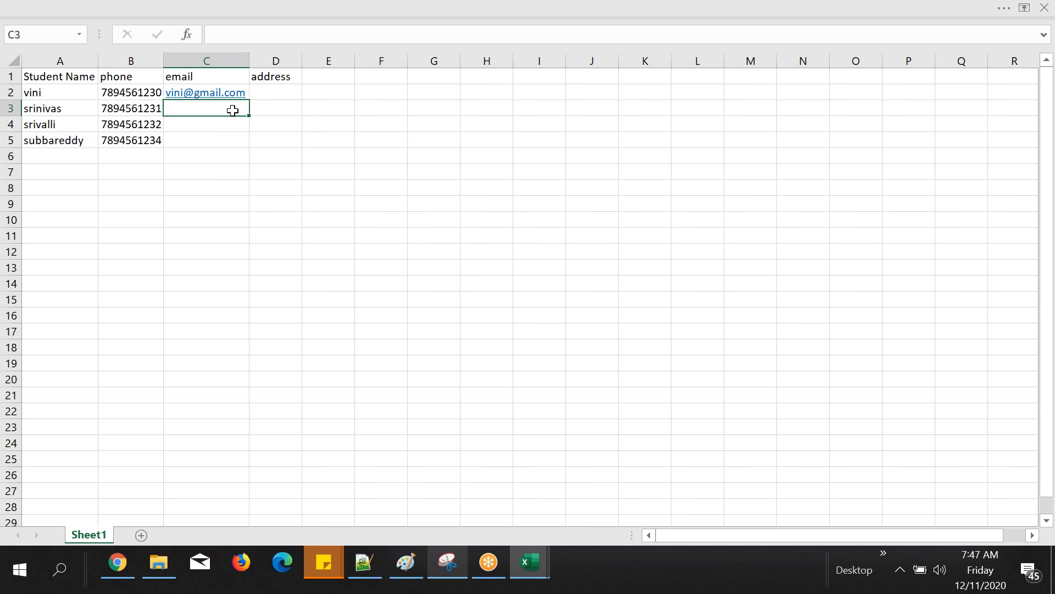
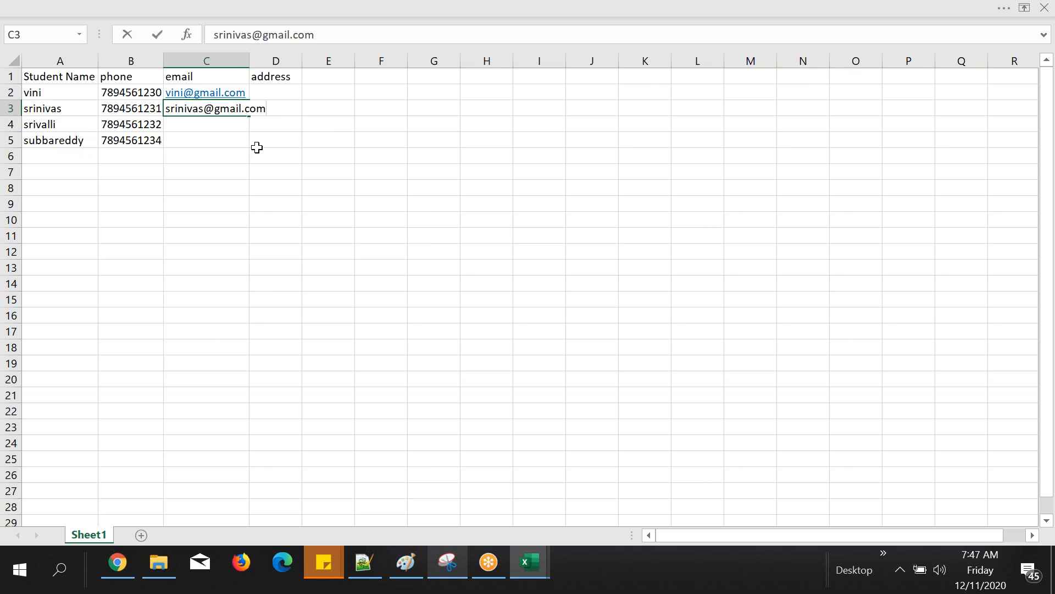
click(257, 147)
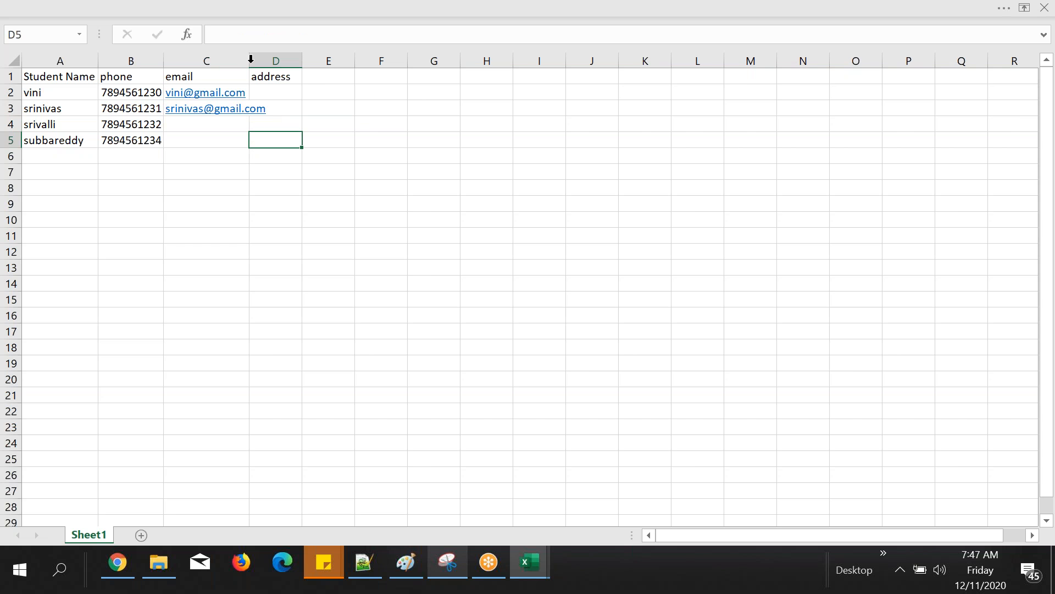
drag(250, 59, 270, 58)
Step: Enter the email addresses of the third and fourth students in C4 and C5
double_click(247, 125)
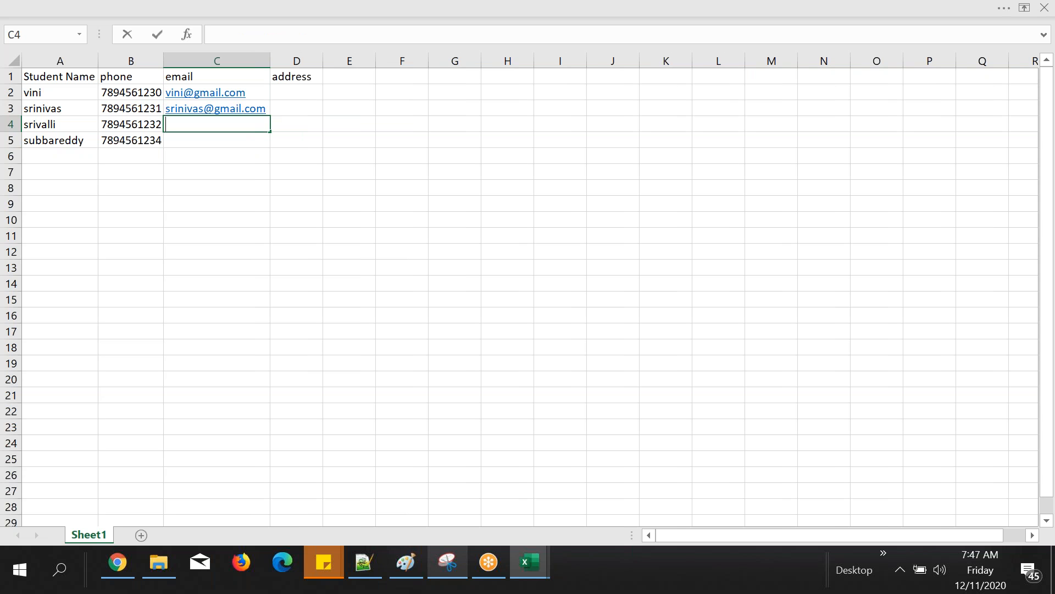
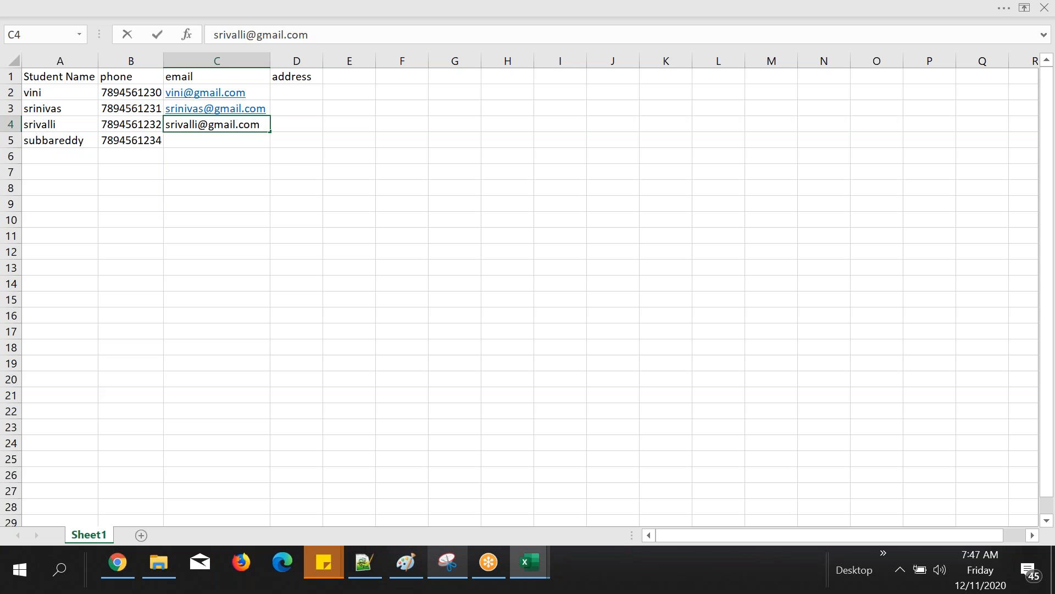
key(Return)
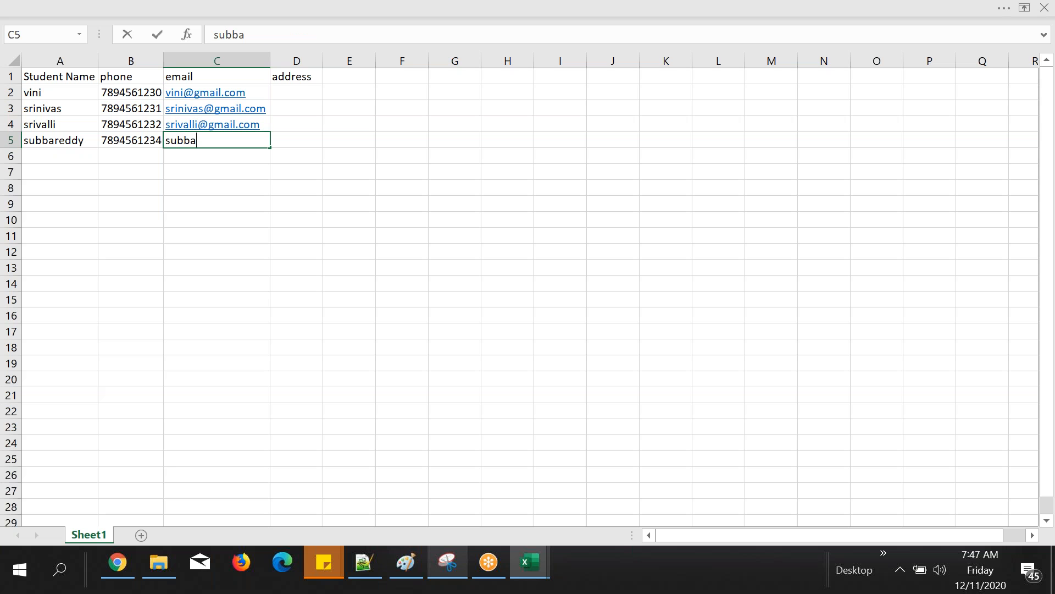
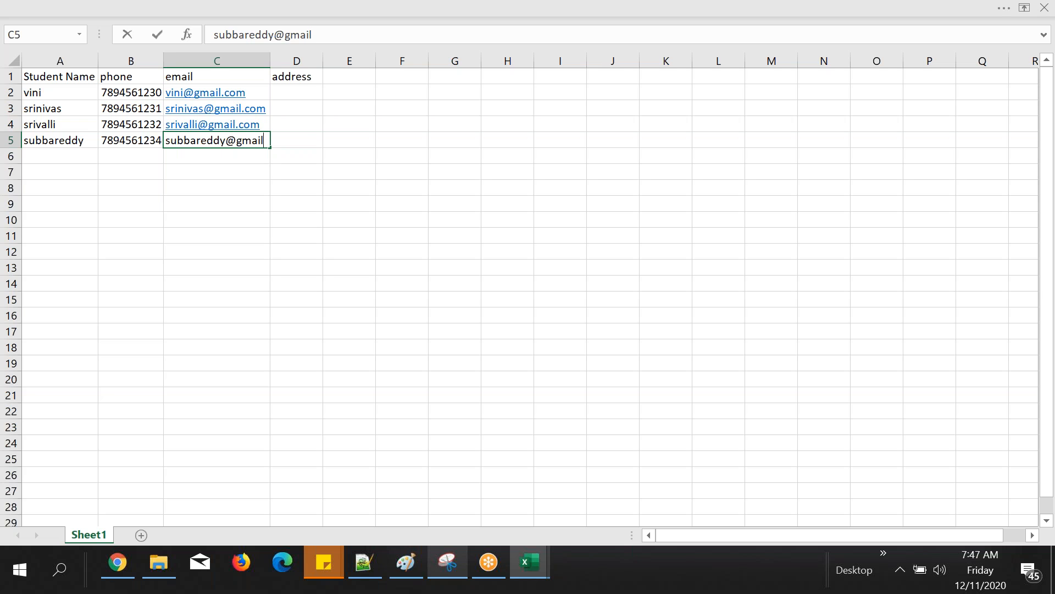
click(259, 193)
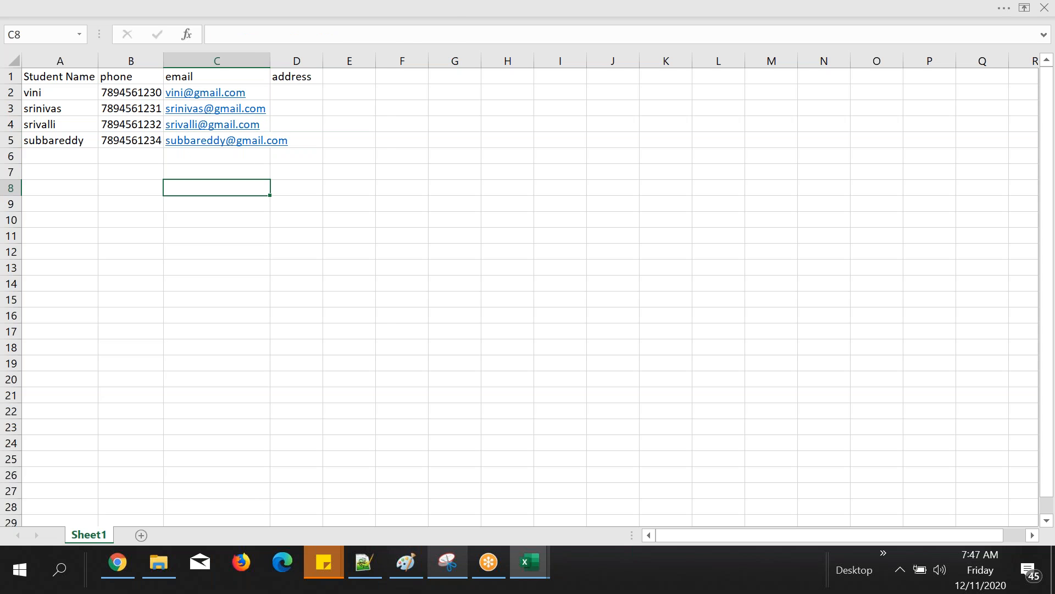
Step: Fit column C's width to the longest email address and remove the hyperlinks from the column
double_click(270, 61)
right_click(259, 61)
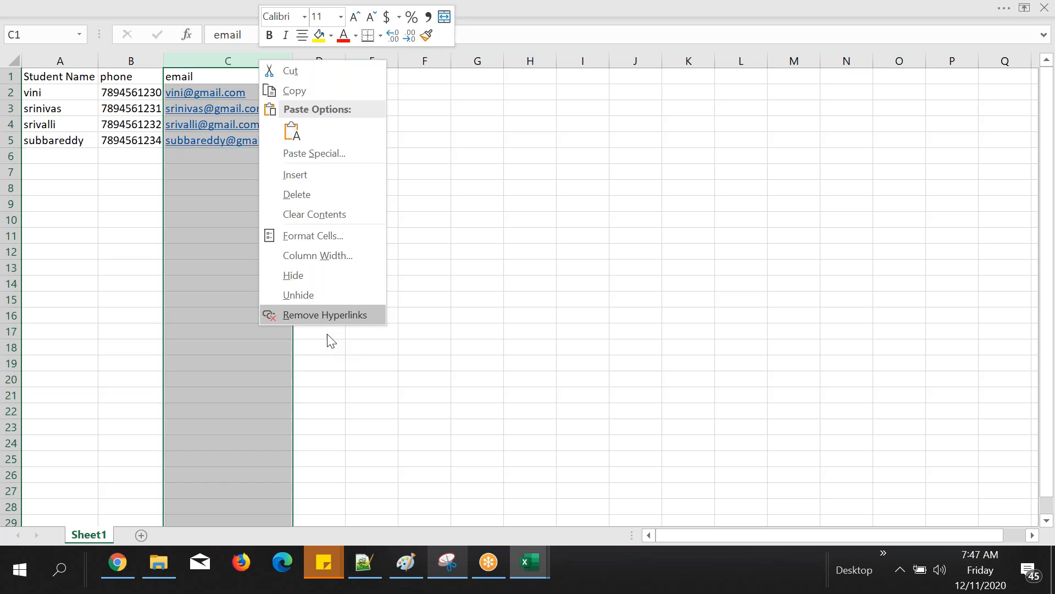
click(324, 314)
Step: Enter "hyderabad" as the first student's address in D2 and widen column D to fit it
click(332, 92)
text(hyderabad)
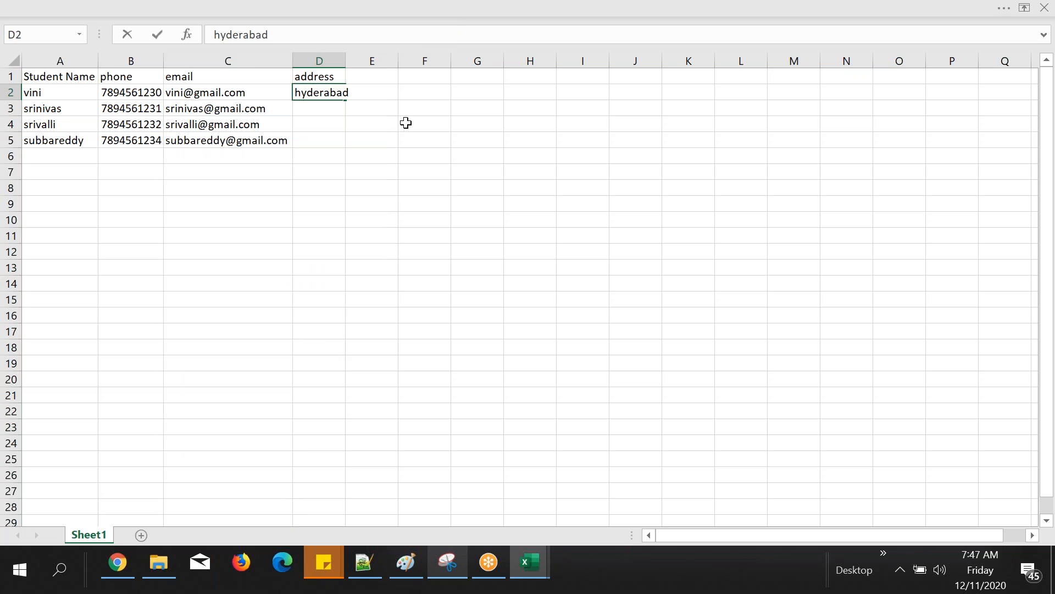
click(405, 122)
click(311, 108)
drag(345, 61, 352, 62)
Step: Enter "bangalore" in D3 and "chennai" in D4 as the second and third students' addresses
text(bangalore)
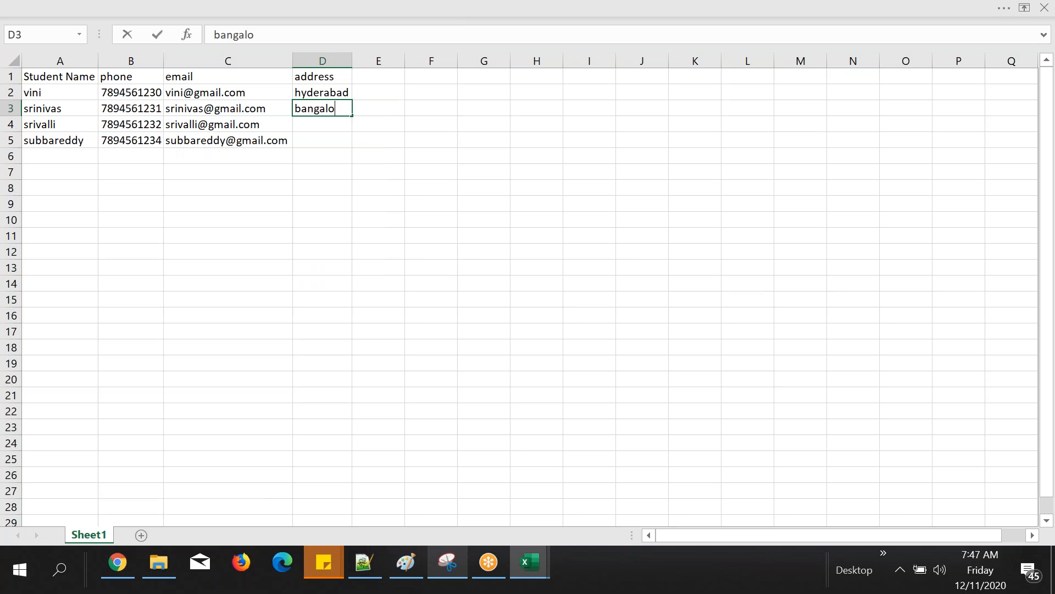
click(350, 149)
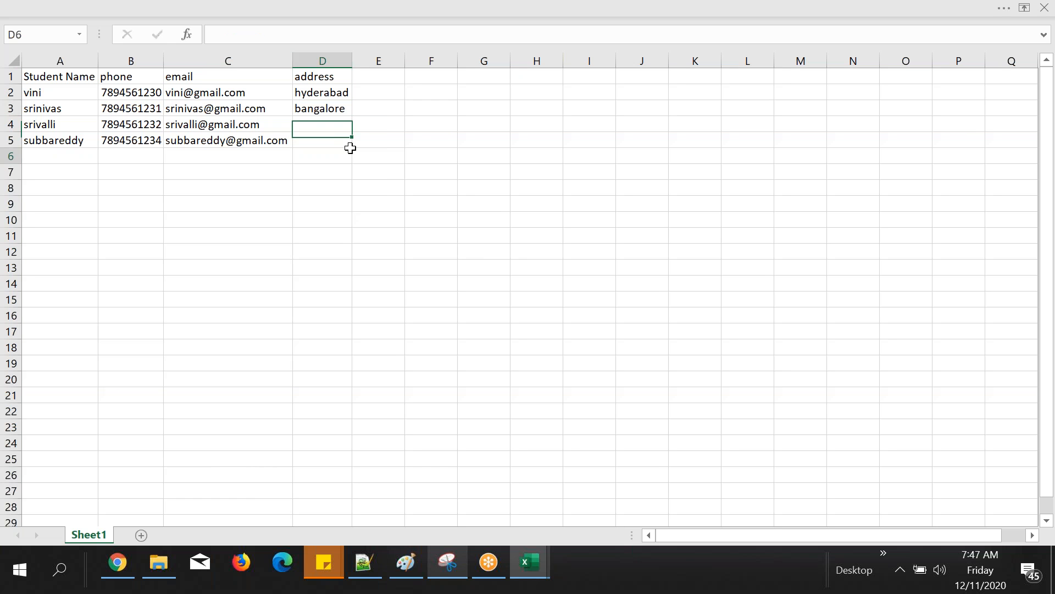
click(330, 128)
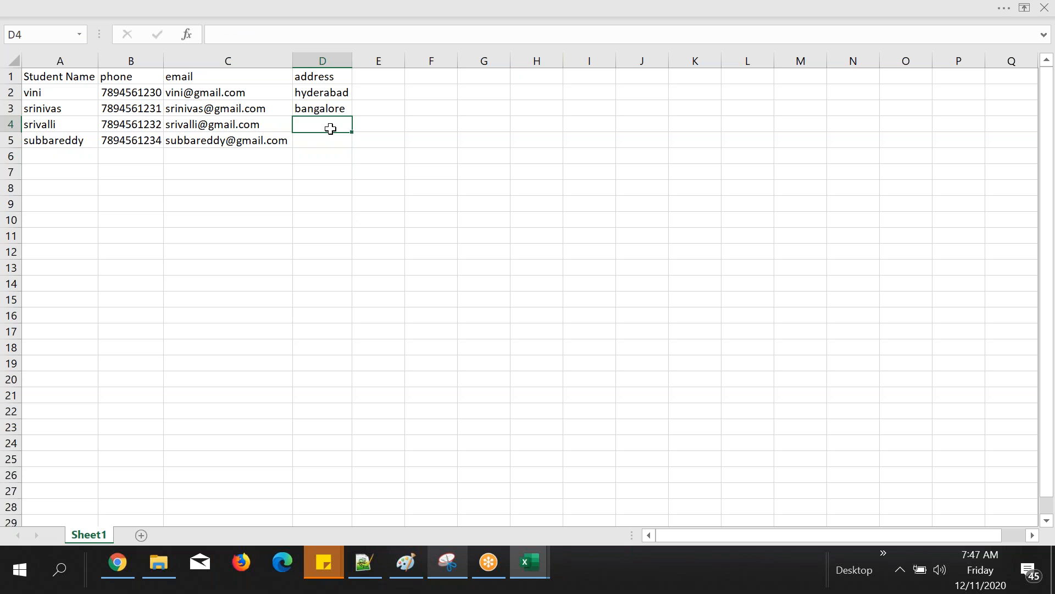
text(chenn)
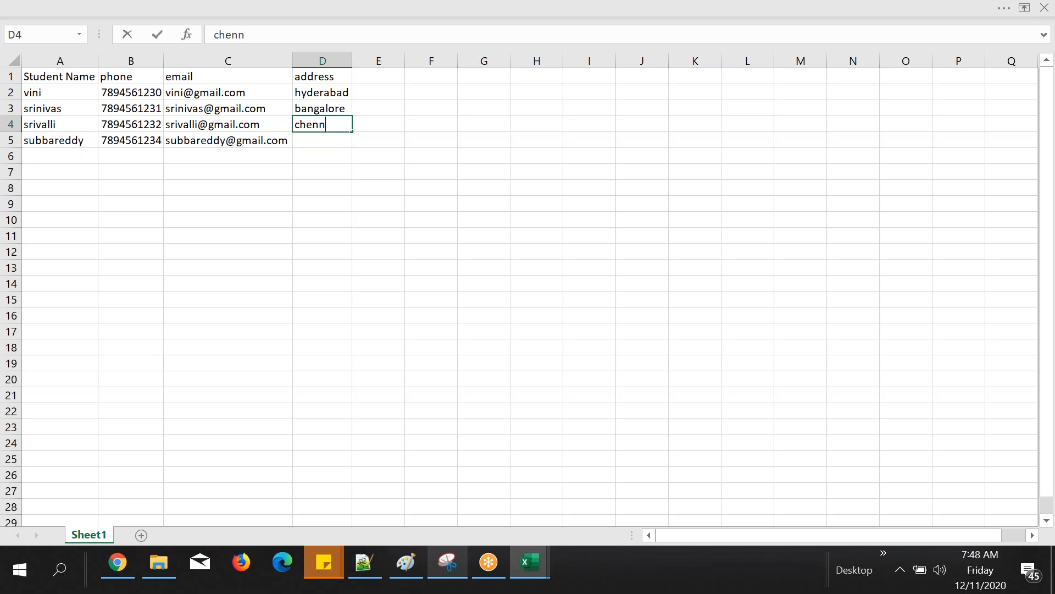
text(ai)
click(348, 137)
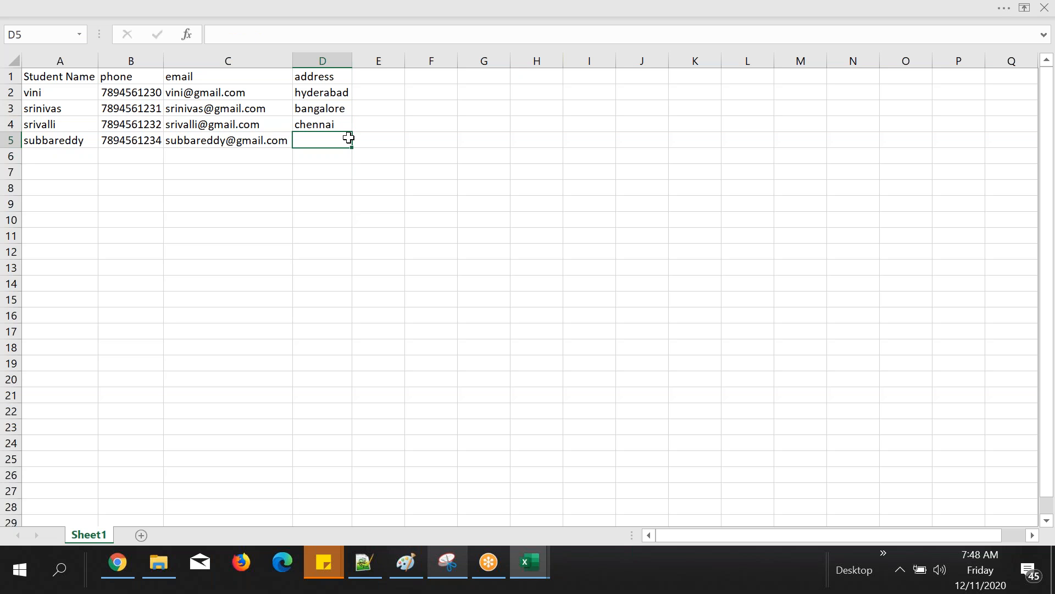
Step: Enter "USA" in D5 as the fourth student's address
text(USA)
click(357, 159)
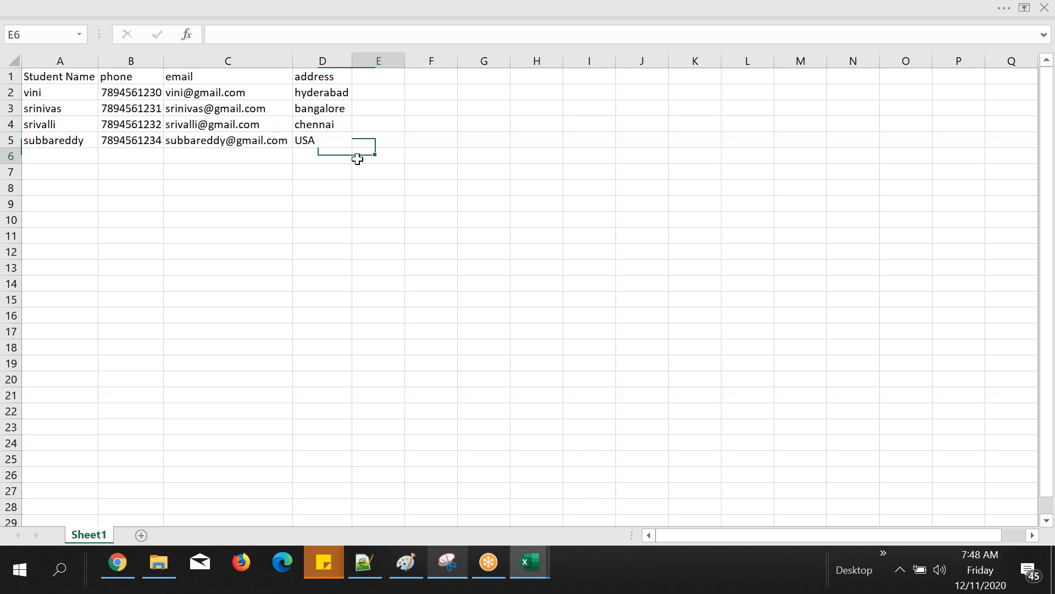
click(487, 201)
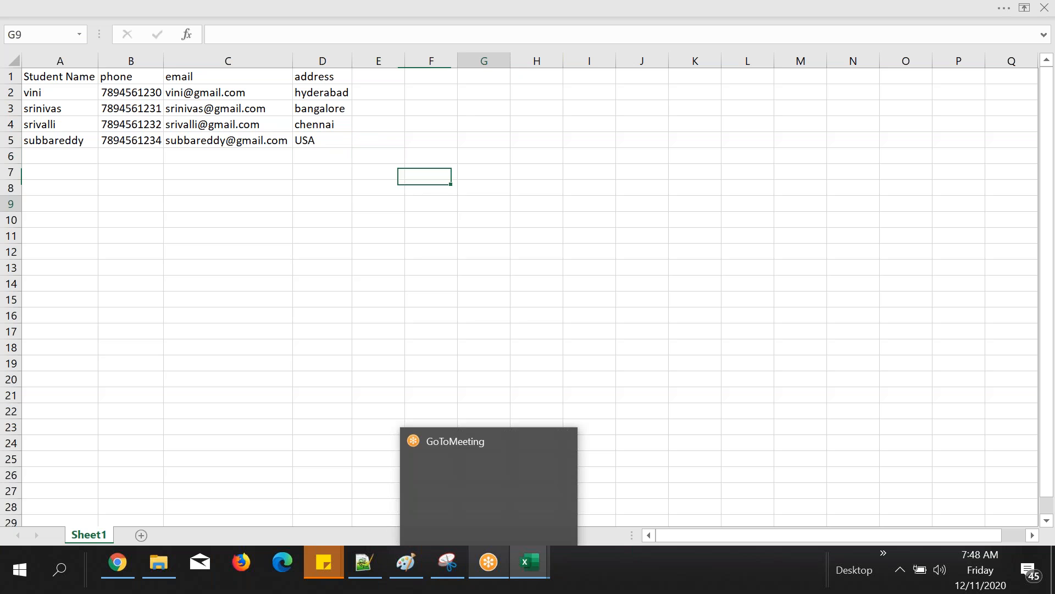
Step: Fill the header cells A1:D1 with the standard yellow color
click(89, 76)
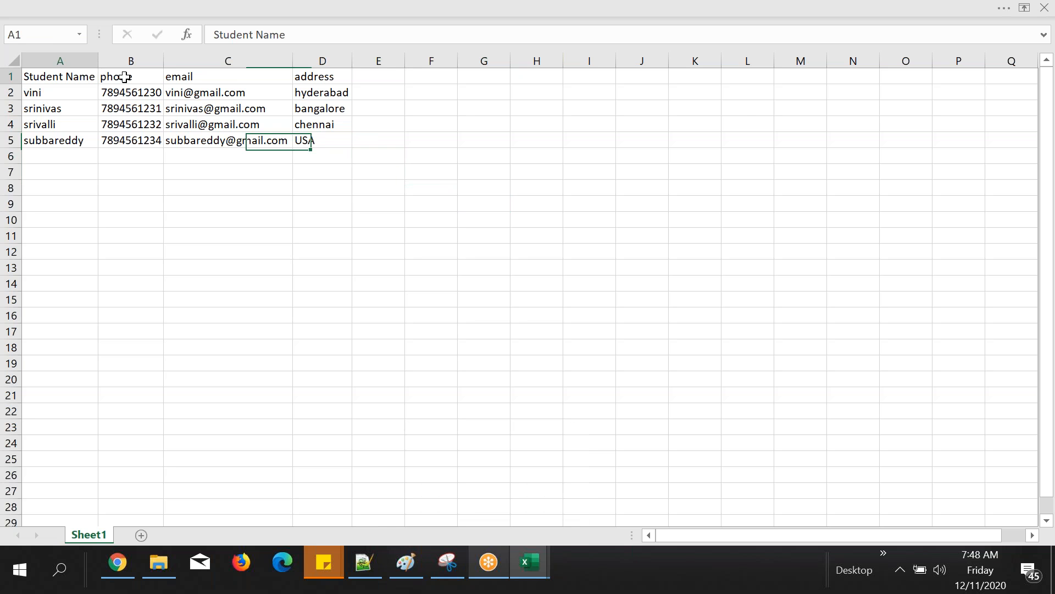
drag(124, 77, 331, 73)
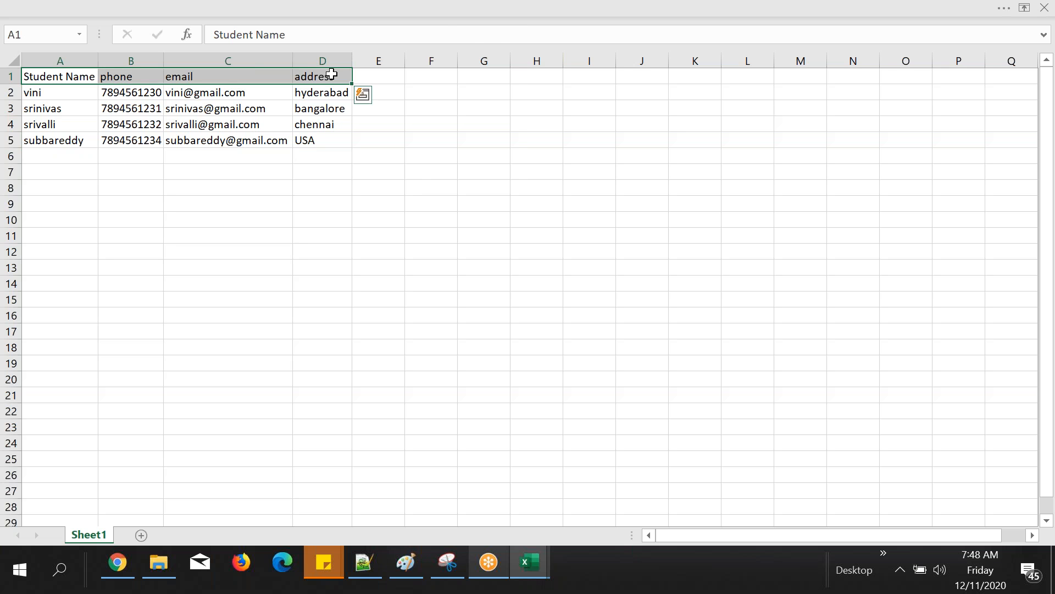
right_click(331, 73)
click(404, 50)
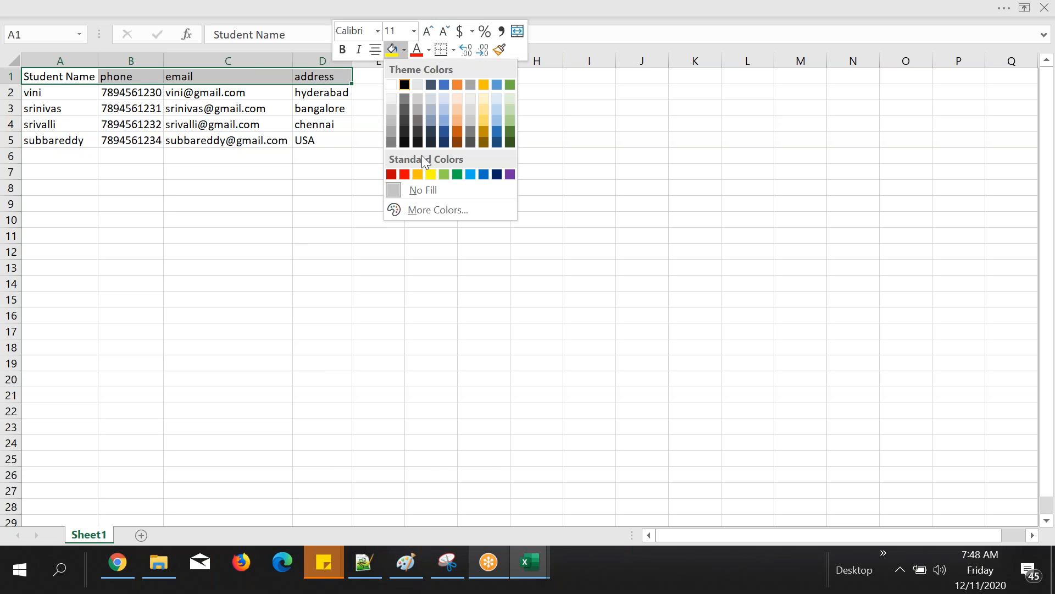
click(429, 174)
Step: Apply All Borders to the table range A1:D6
drag(131, 123, 324, 156)
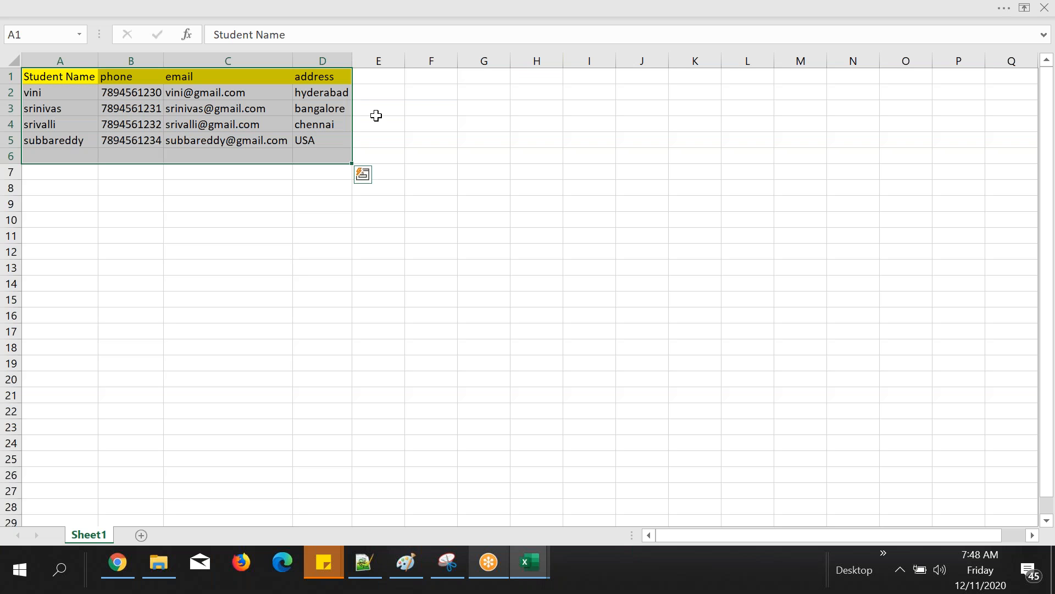
right_click(322, 83)
click(440, 61)
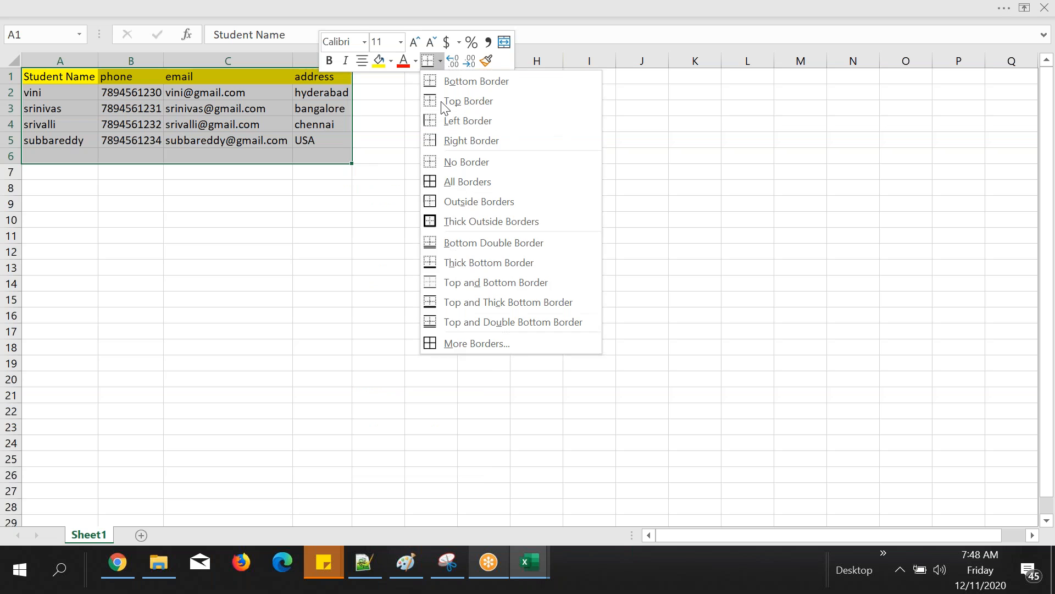
click(452, 181)
click(483, 236)
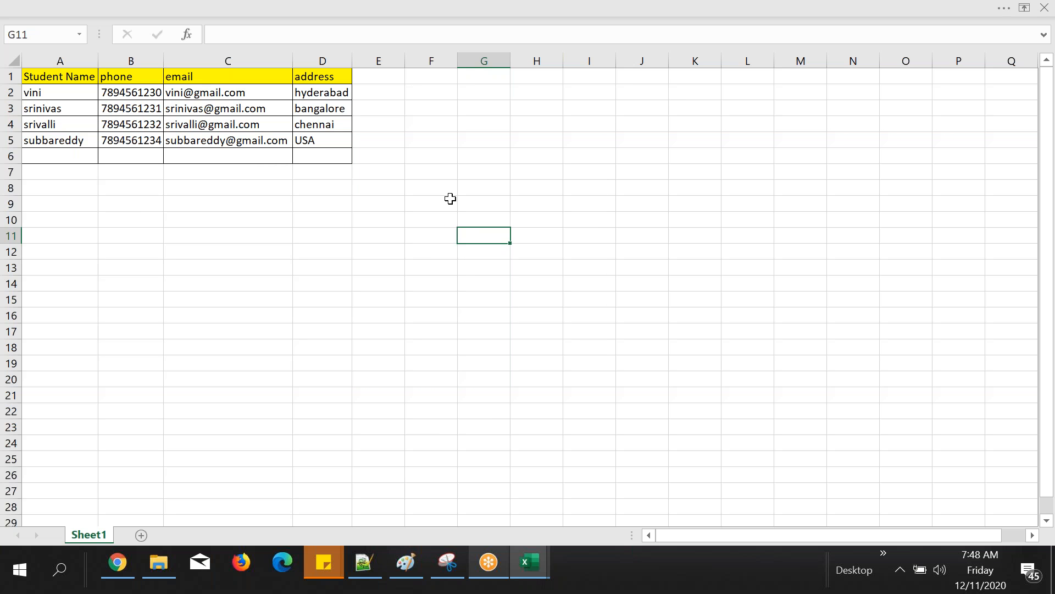
Step: Rename the worksheet Sheet1 as "Student"
double_click(89, 535)
text(Student)
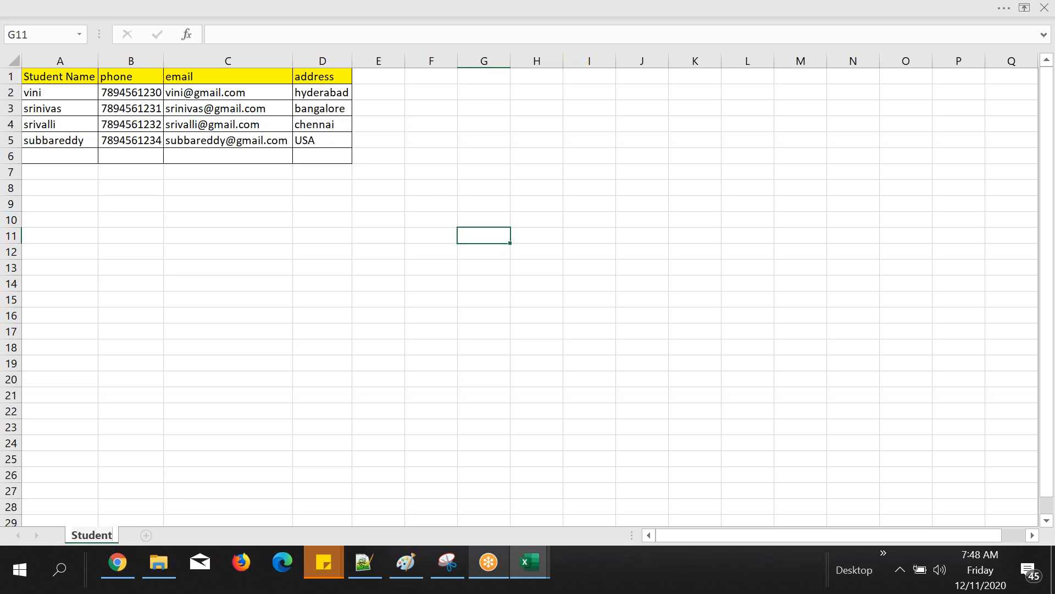
click(202, 481)
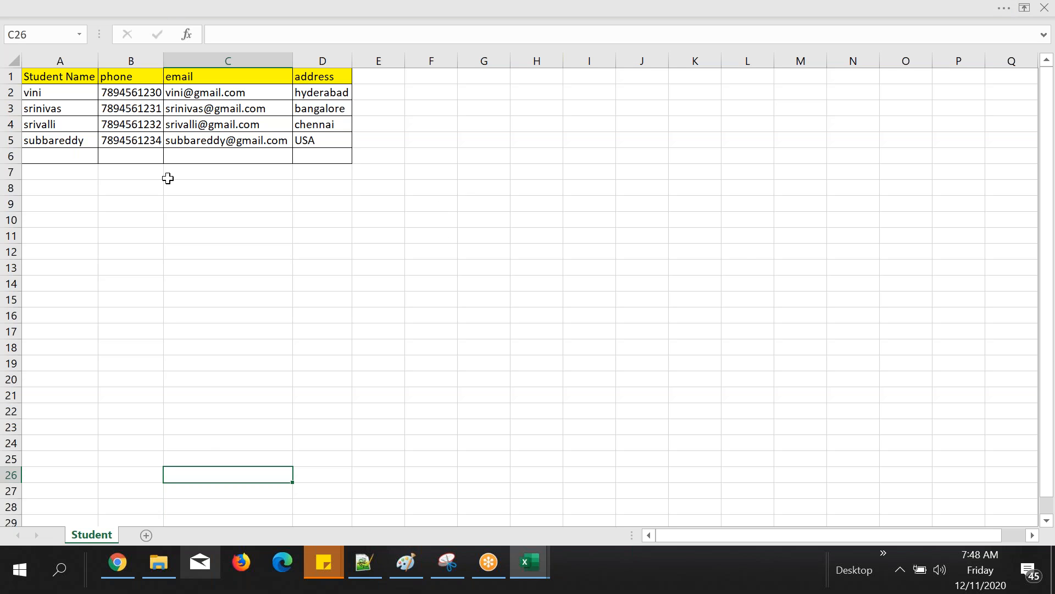
click(228, 220)
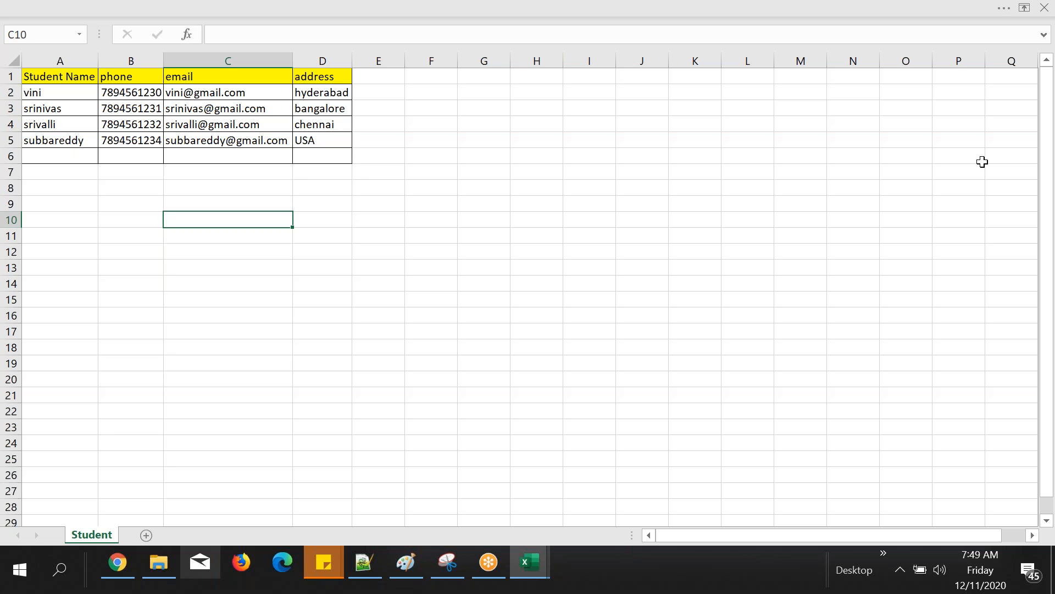
Step: Switch to Notepad++ and add the line "1.need to create an object" under the Object heading
mouse_move(375, 583)
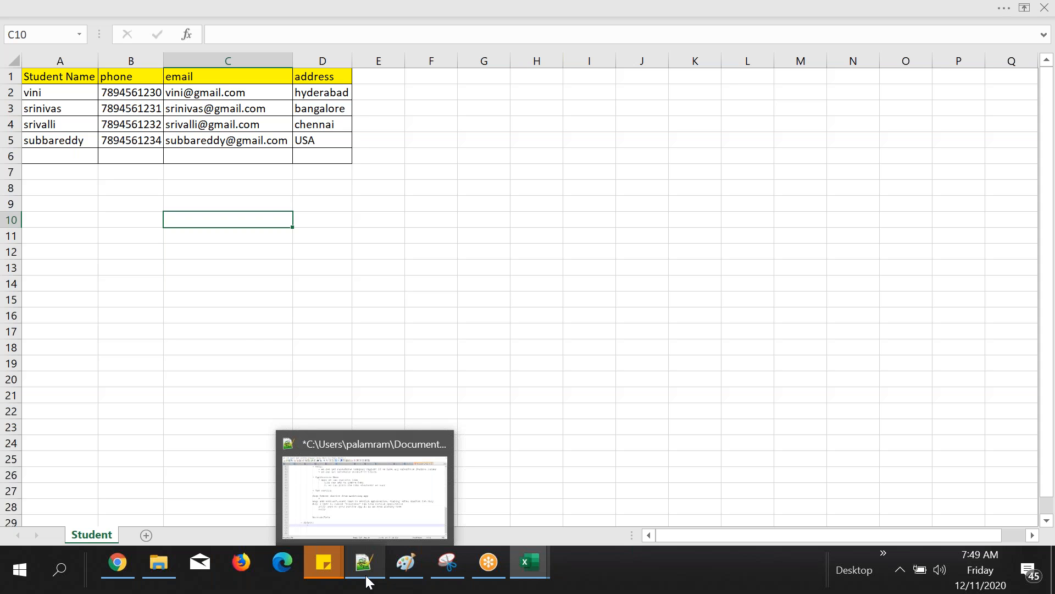
click(366, 576)
key(Return)
text(1.)
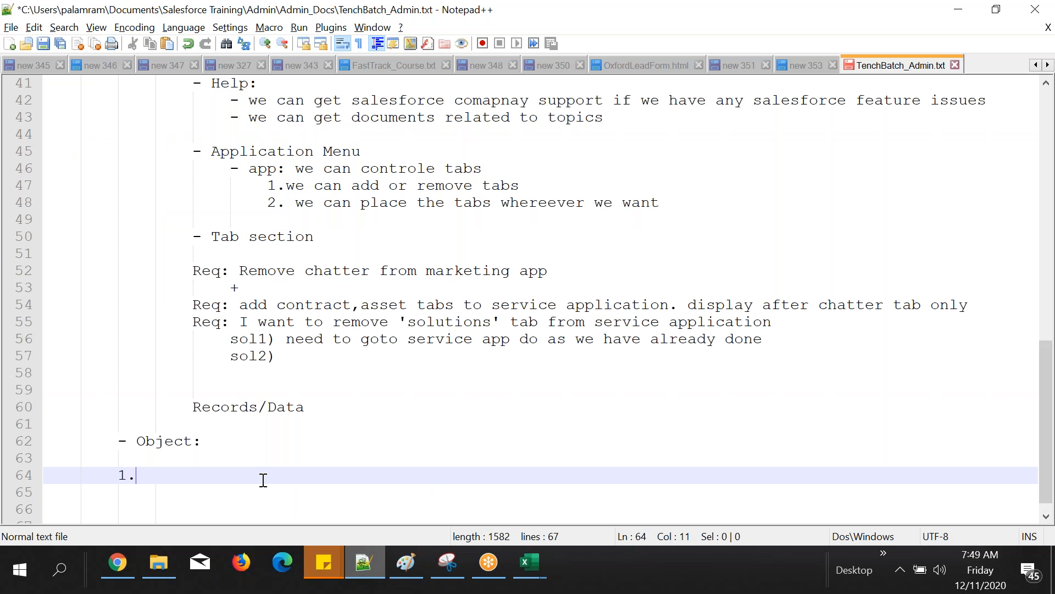
text(need to)
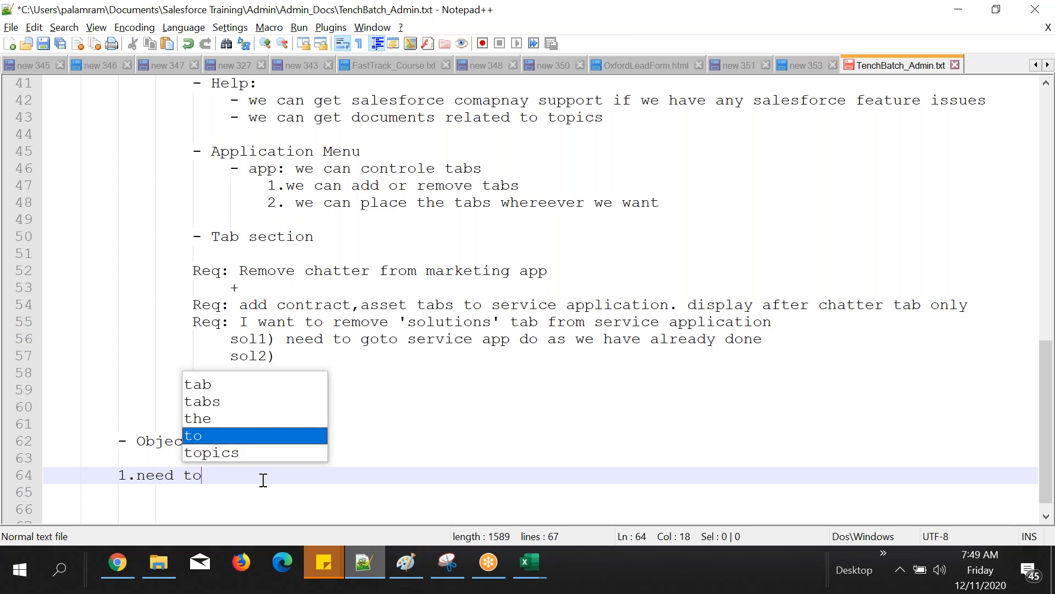
text( create a)
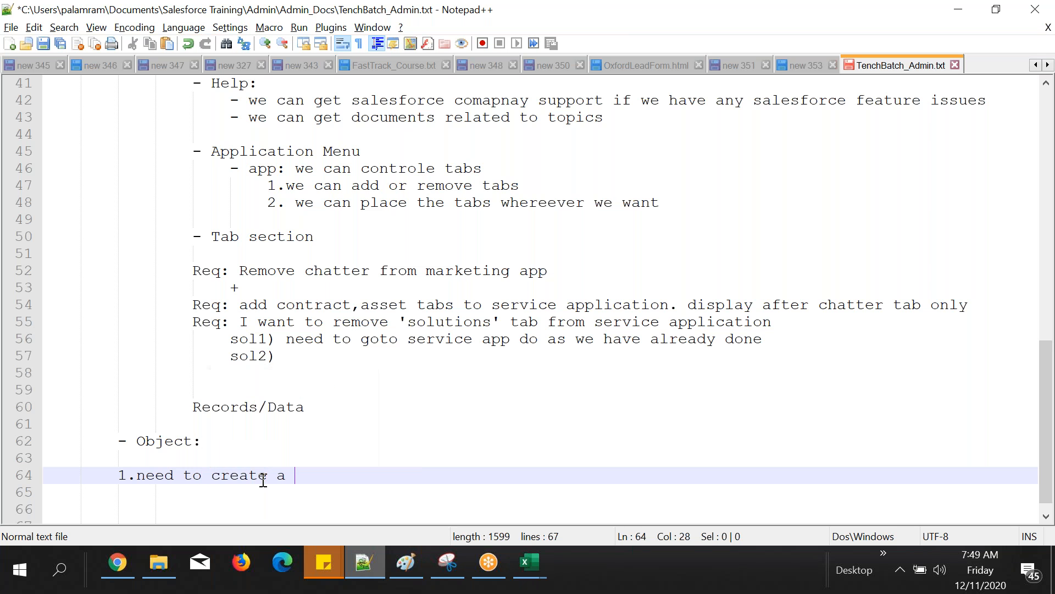
key(BackSpace)
text(n object)
key(Return)
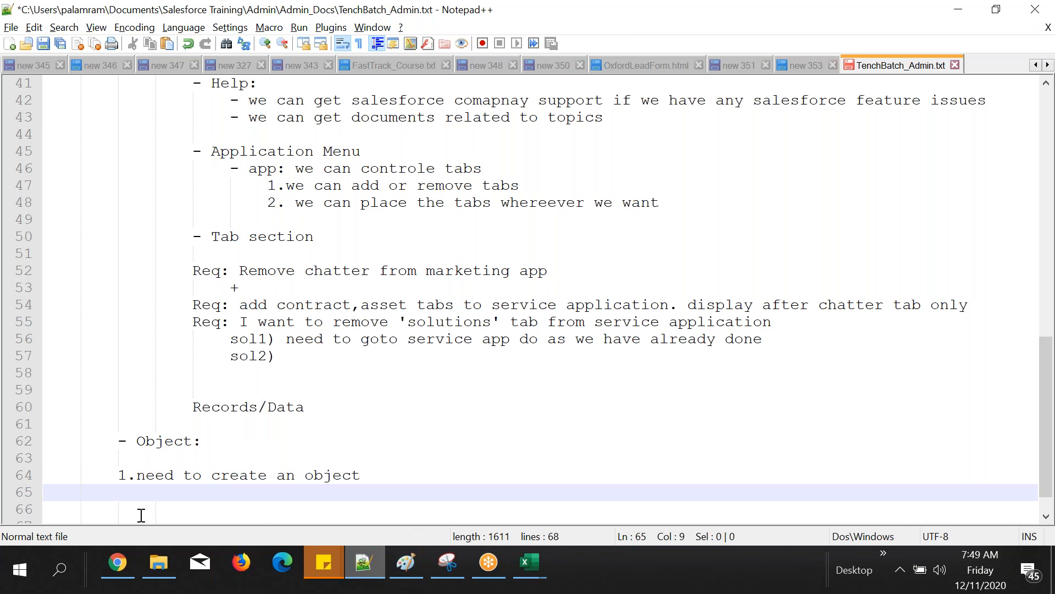
Step: Glance at the Salesforce page in Chrome, and back in Notepad++ start an indented "*" sub-point below the object-creation line
click(116, 563)
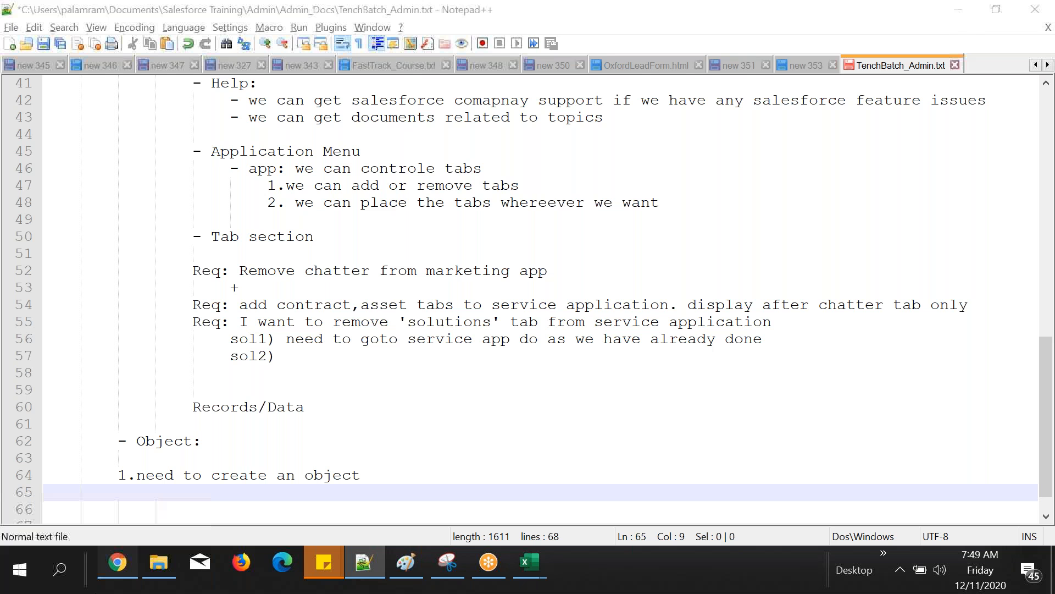
click(117, 563)
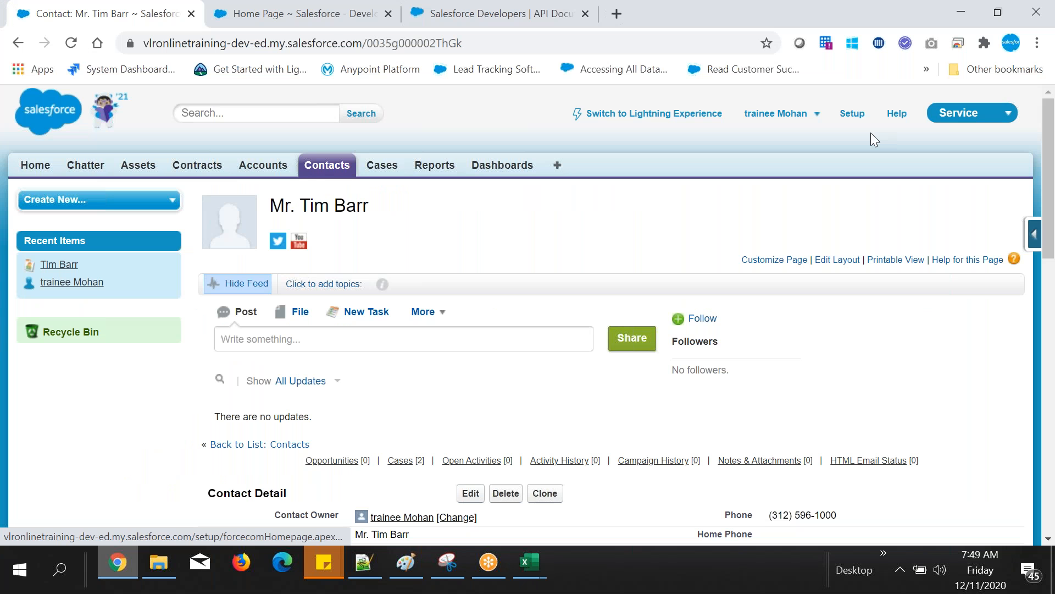
click(352, 567)
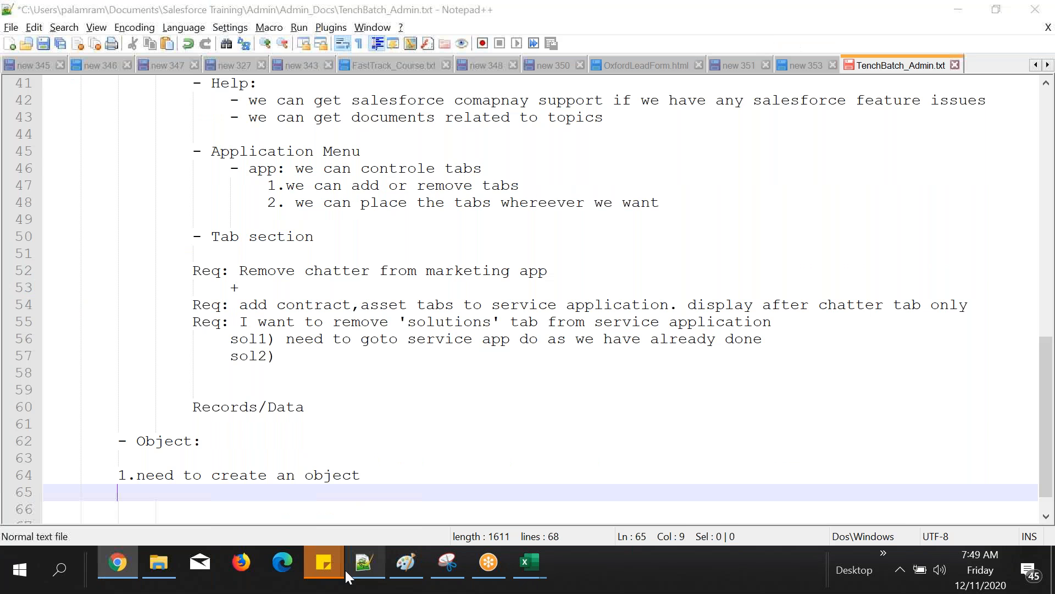
key(Tab)
text(*)
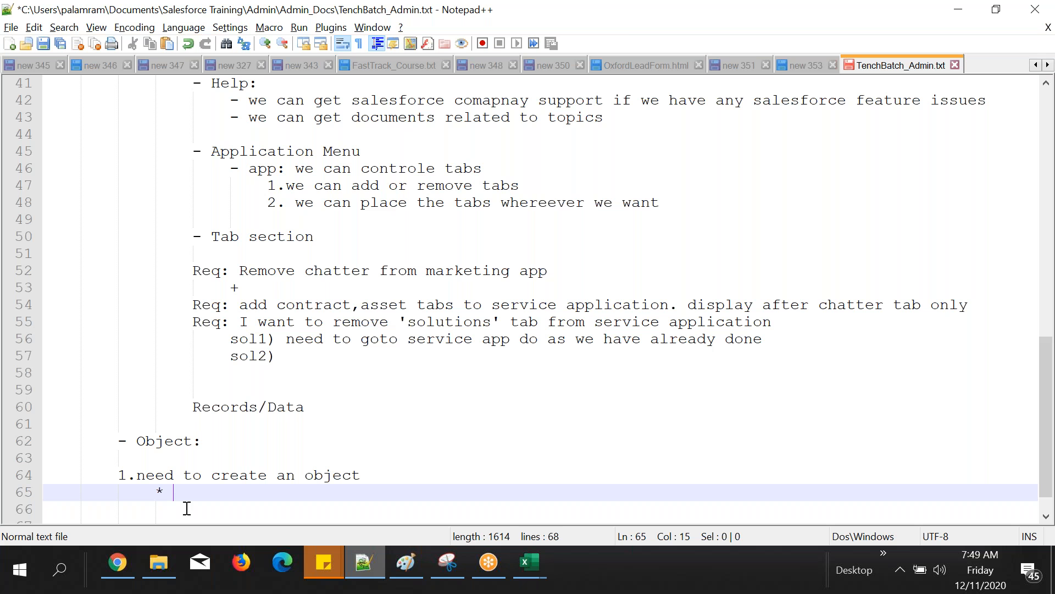
Step: Switch to Salesforce in Chrome, open Setup and locate Objects within the Create section under Build
click(119, 560)
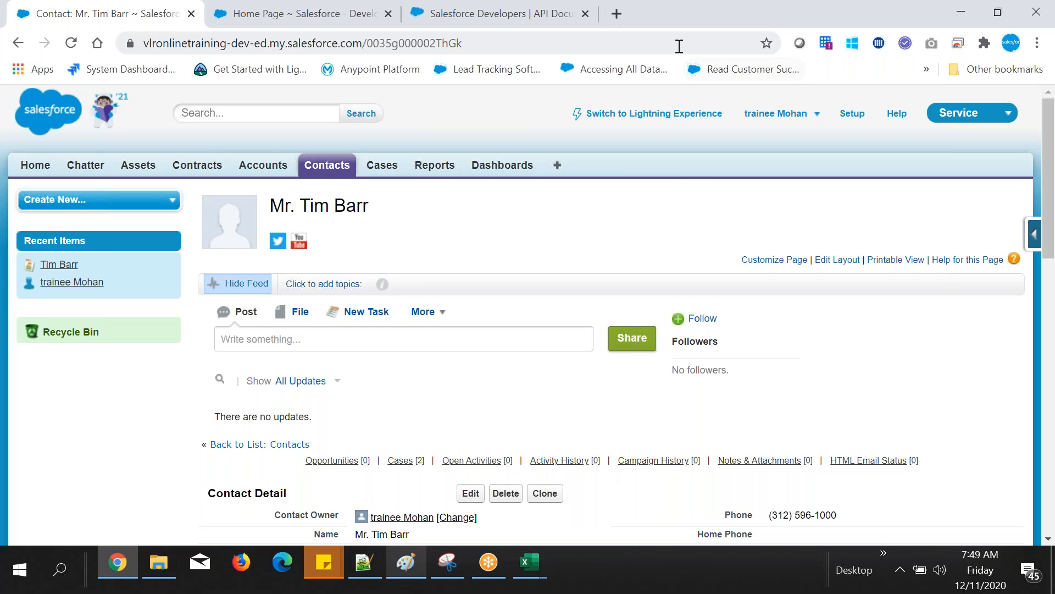
scroll(646, 229, down, 3)
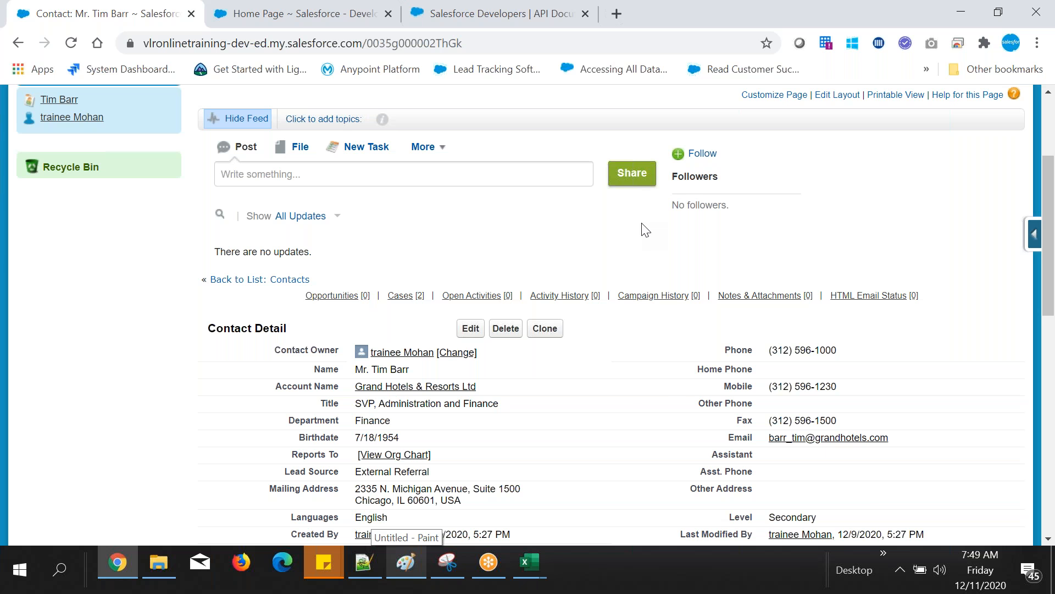
scroll(646, 229, up, 3)
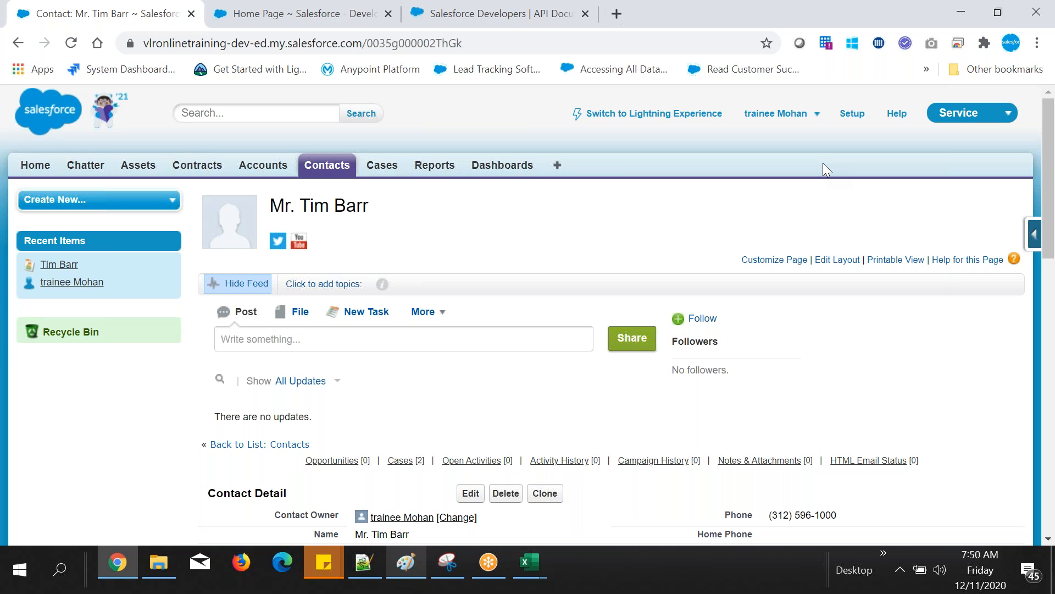
click(439, 169)
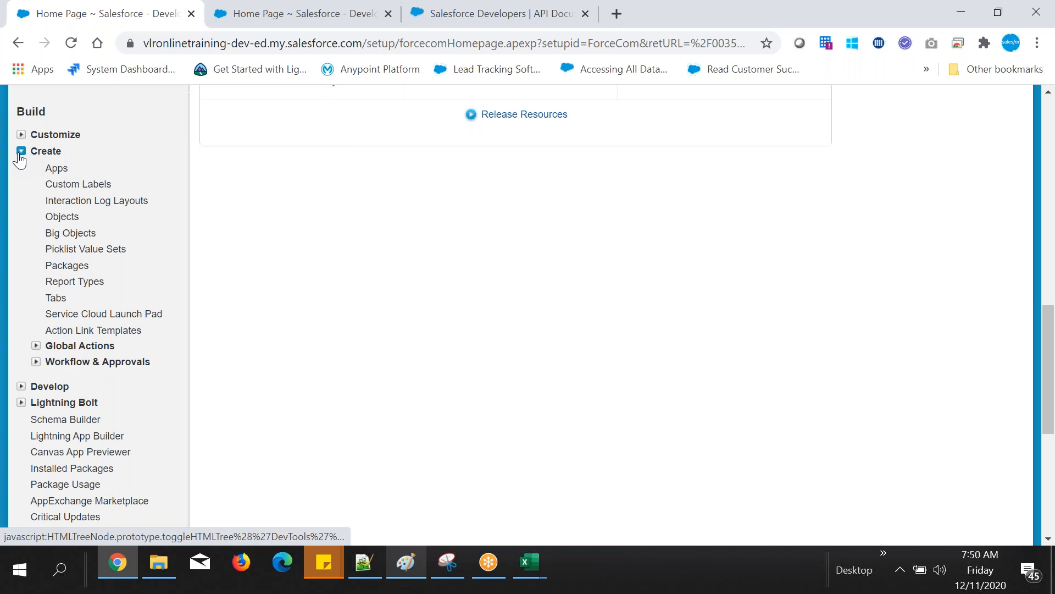
drag(44, 217, 82, 217)
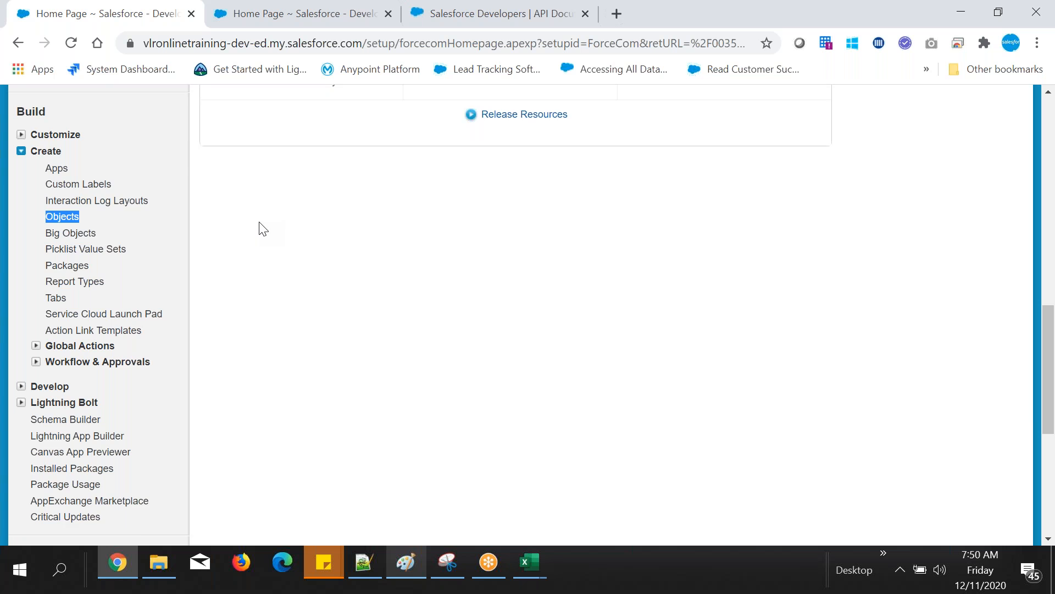
Step: Search Setup for "object" and open the Custom Objects page
scroll(263, 228, up, 8)
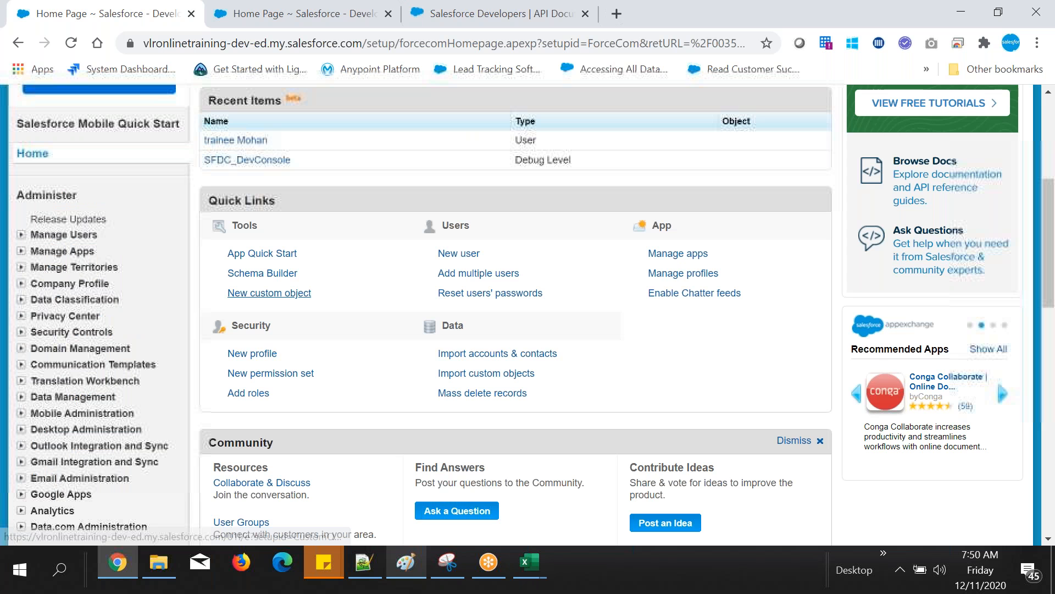
scroll(269, 293, up, 5)
click(72, 202)
text(ob)
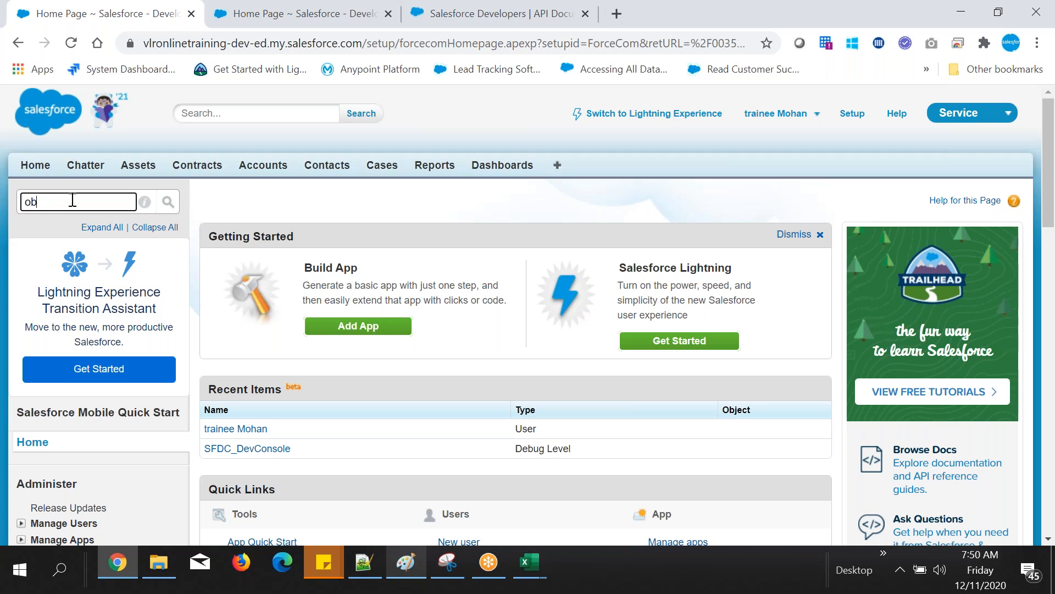
text(ject)
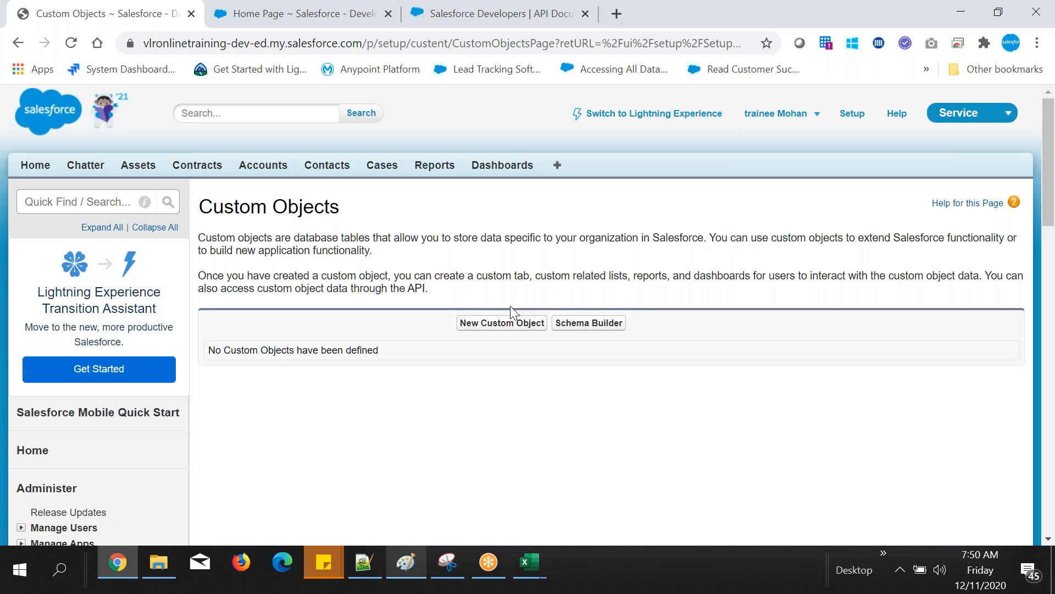
Step: Start a new custom object with the label "Student", plural label "Students" and object name "Student"
click(502, 323)
click(378, 191)
text(S)
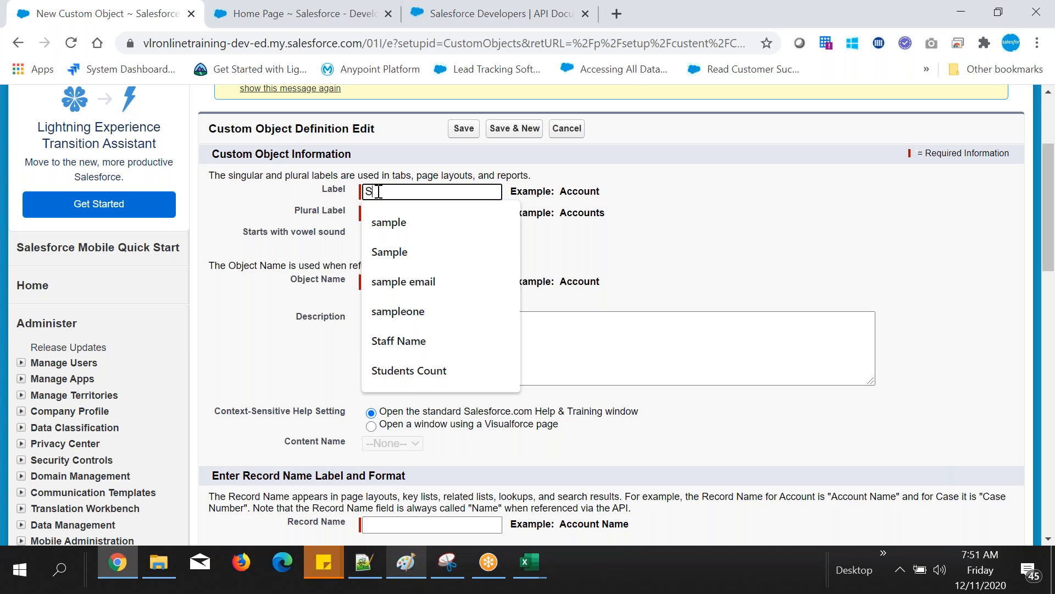
scroll(624, 286, down, 10)
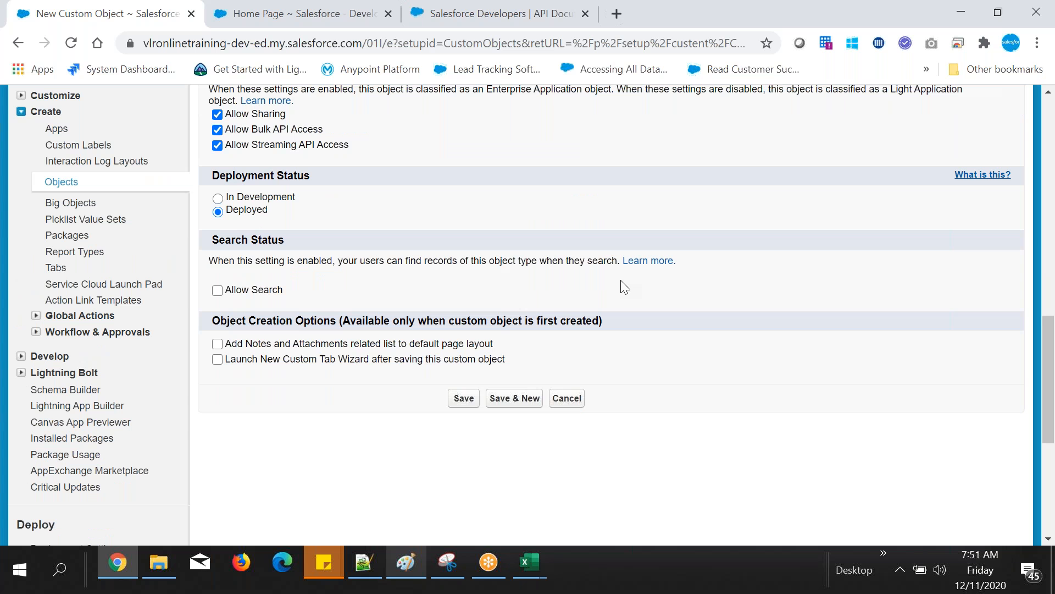
scroll(624, 285, up, 10)
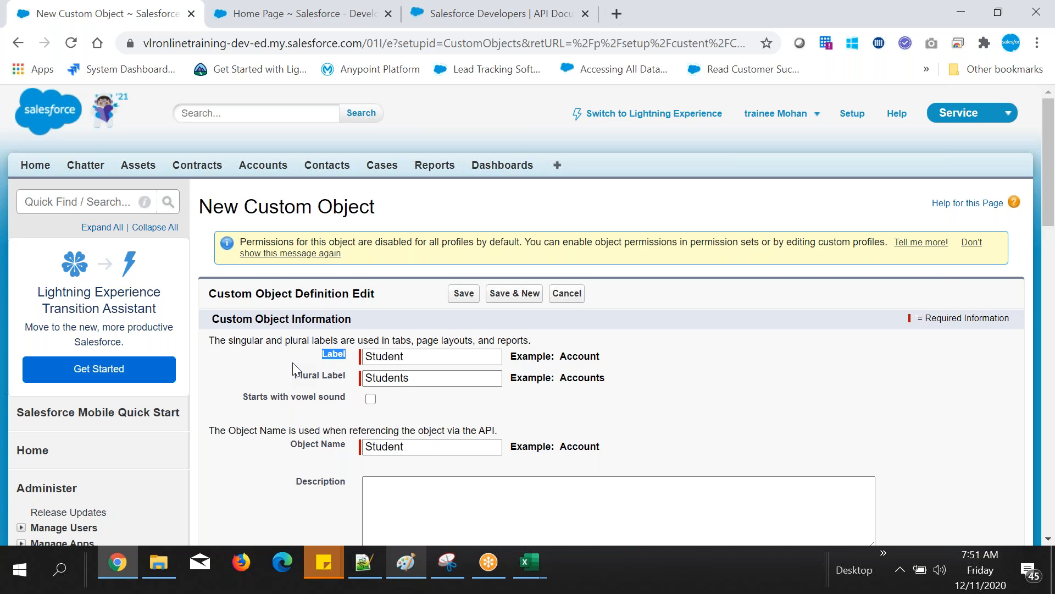
drag(293, 373, 346, 377)
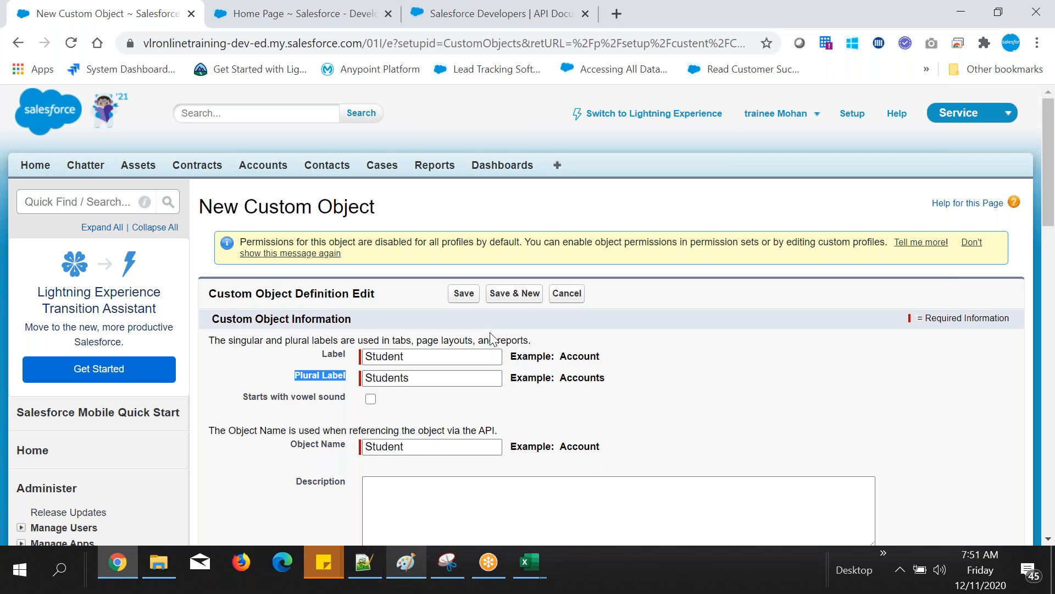
Step: Save the Student custom object and inspect the API name on its definition page
click(464, 293)
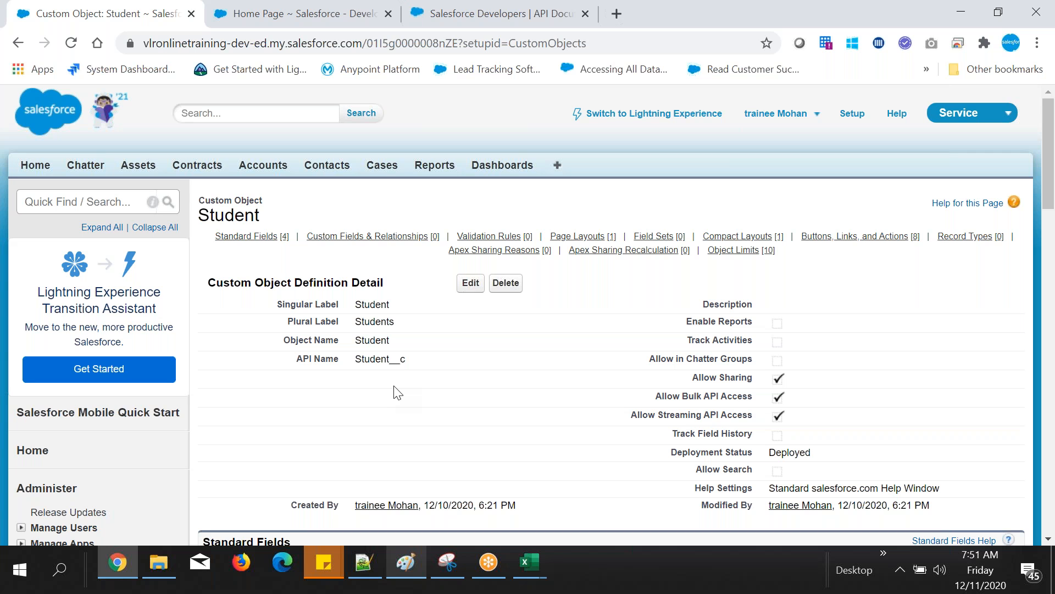
drag(400, 359, 296, 359)
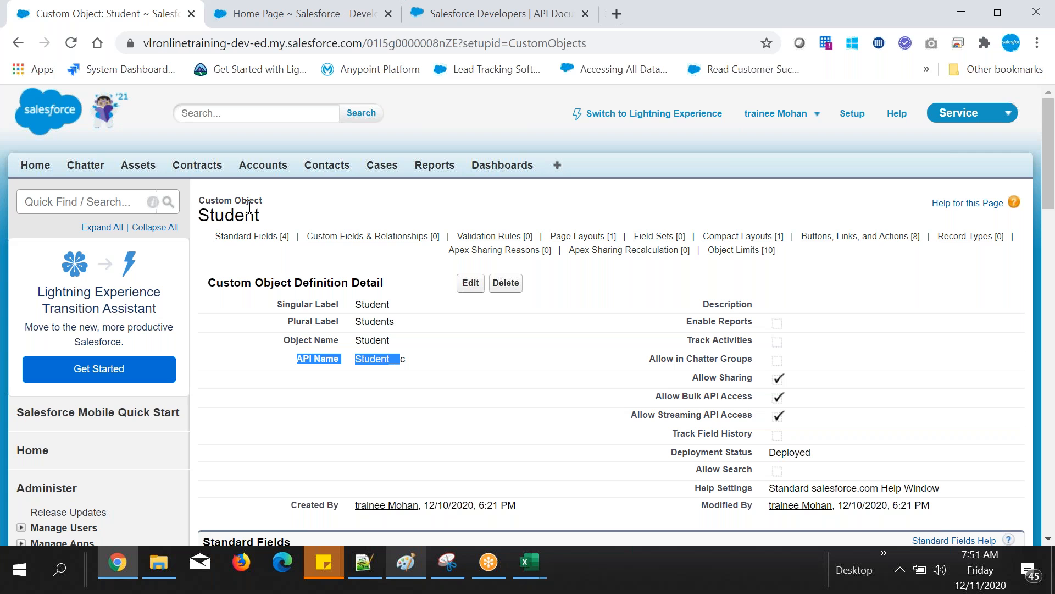
click(427, 478)
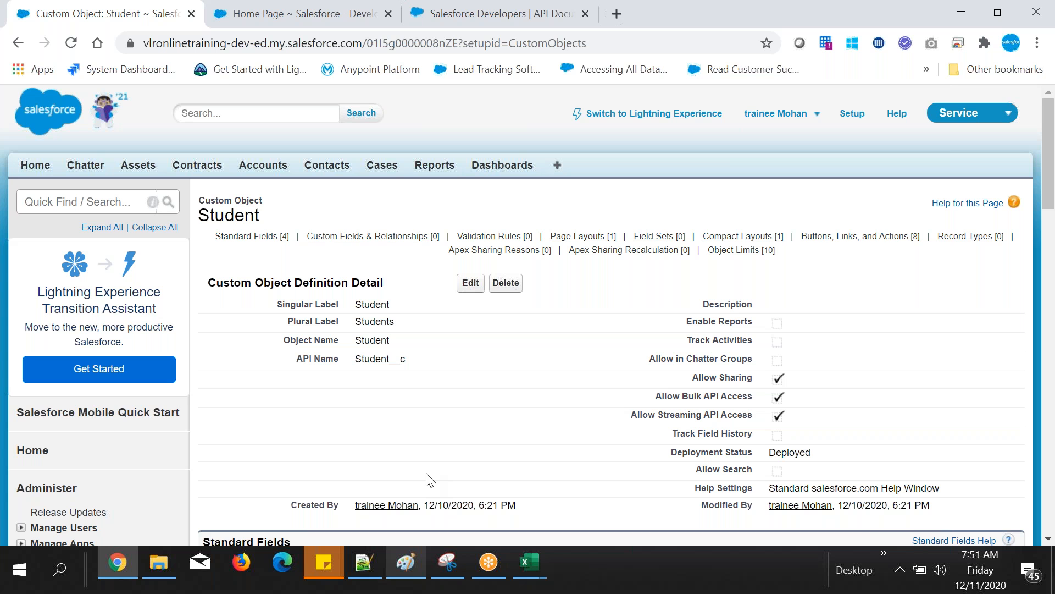
Step: Switch to the Notepad++ notes and finish the object-creation line with "object" so it ends in "click on create new custom object"
key(alt+Tab)
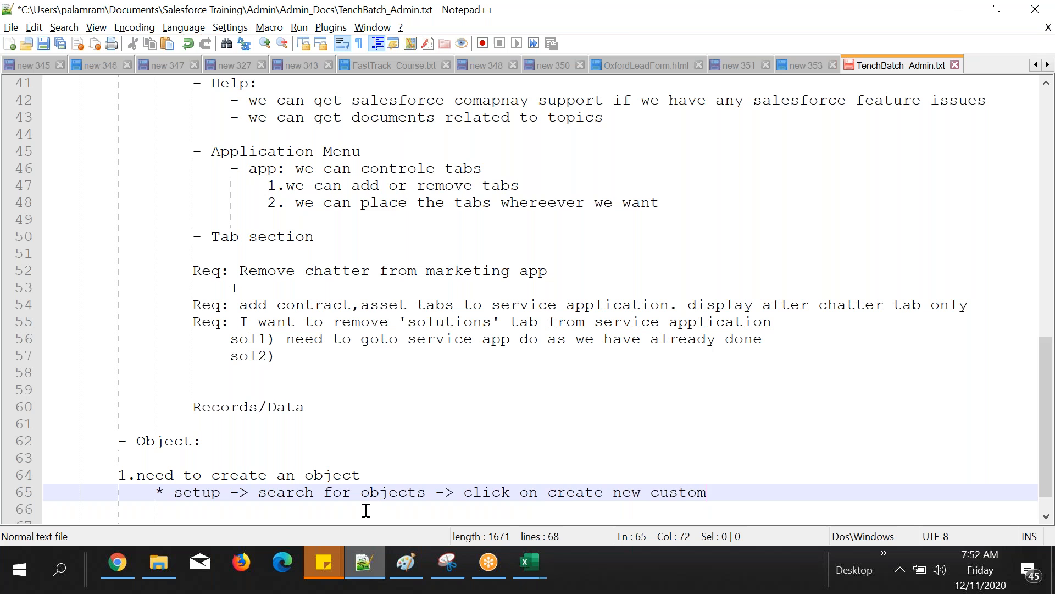
text(objec)
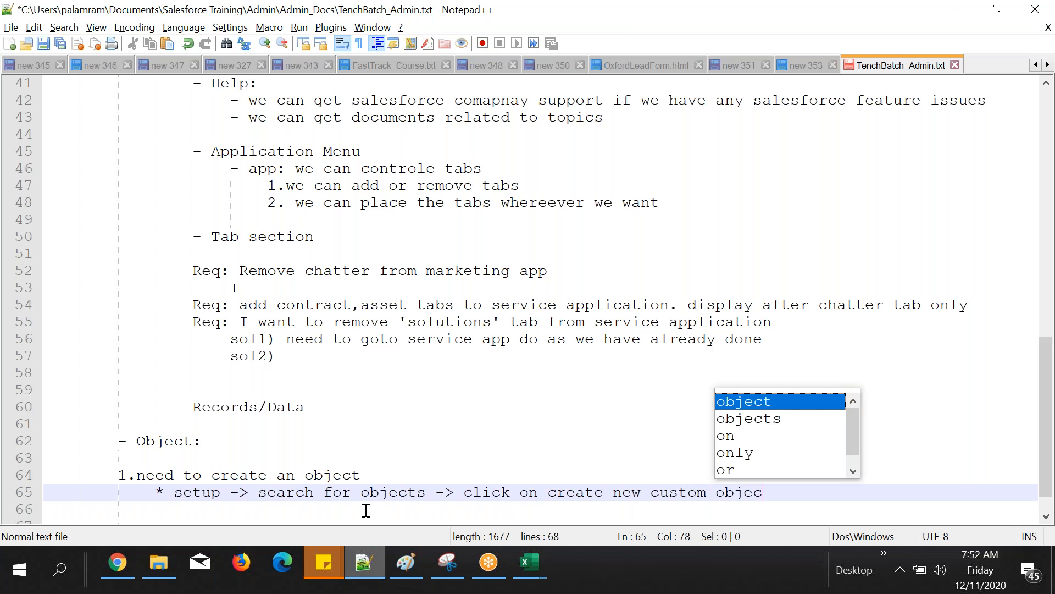
text(t)
key(Return)
Step: Add the note line "-> enter label and plural label name and save it" below the custom object line
text(-> )
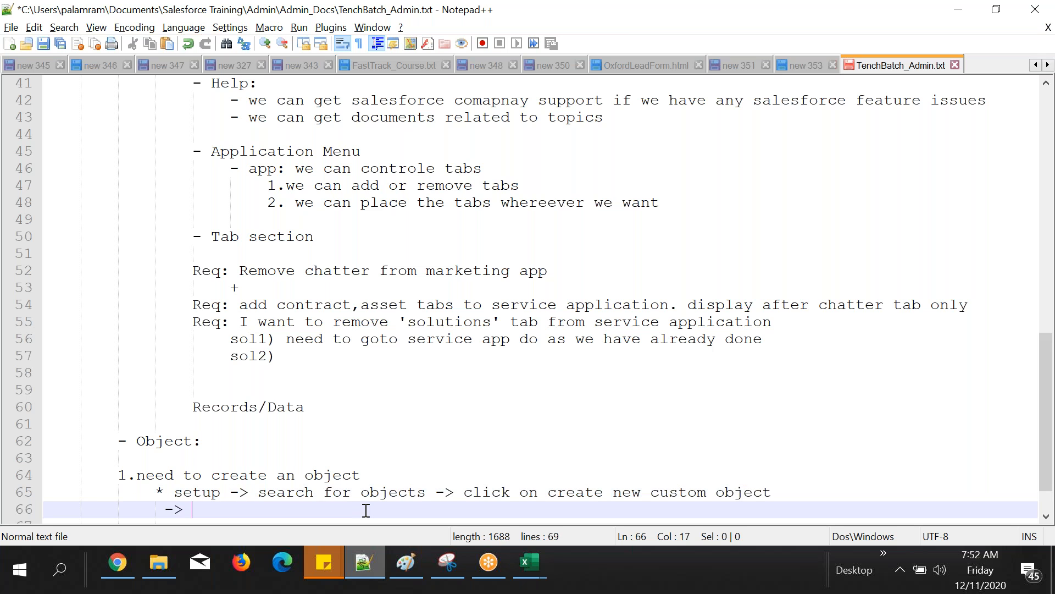
text(enter label )
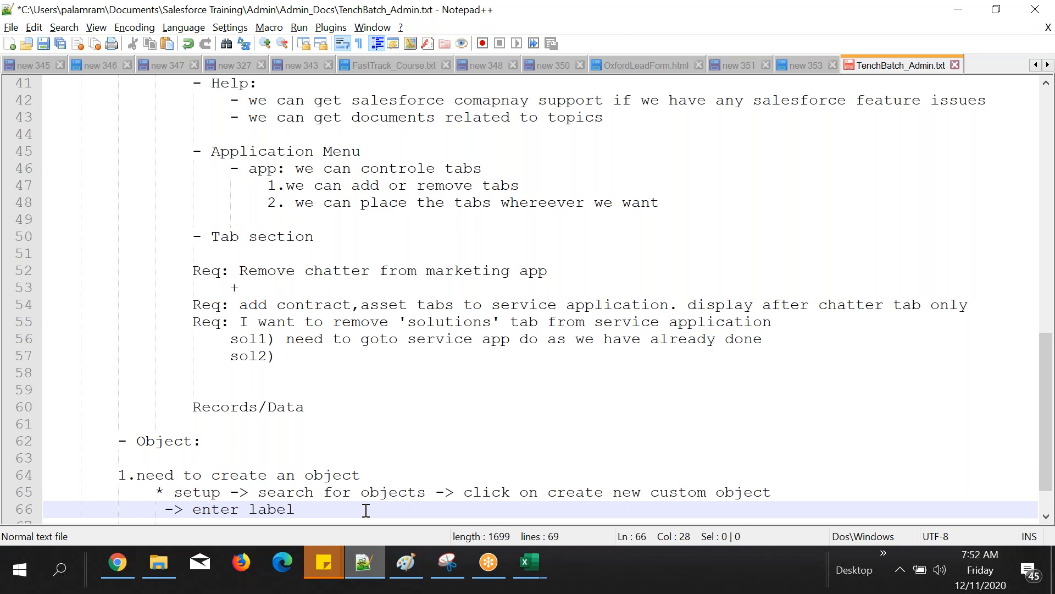
text(an)
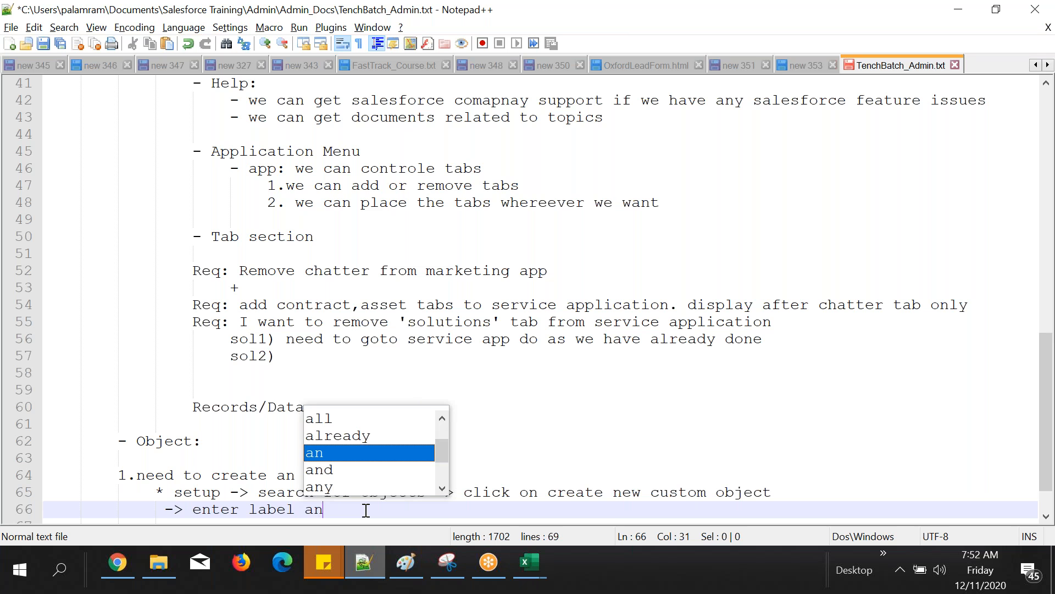
text(d )
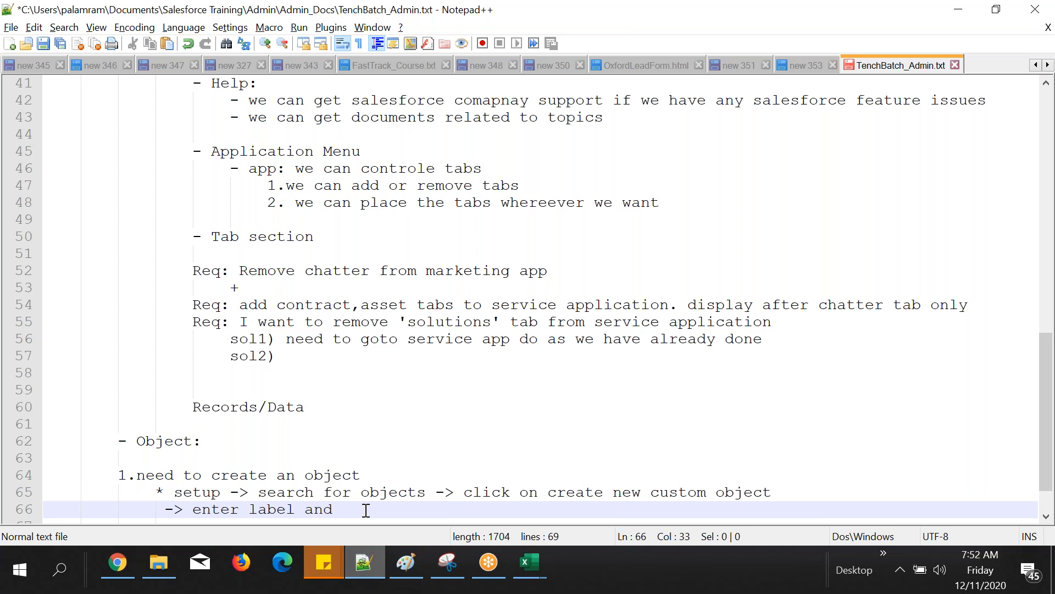
text(plural label name)
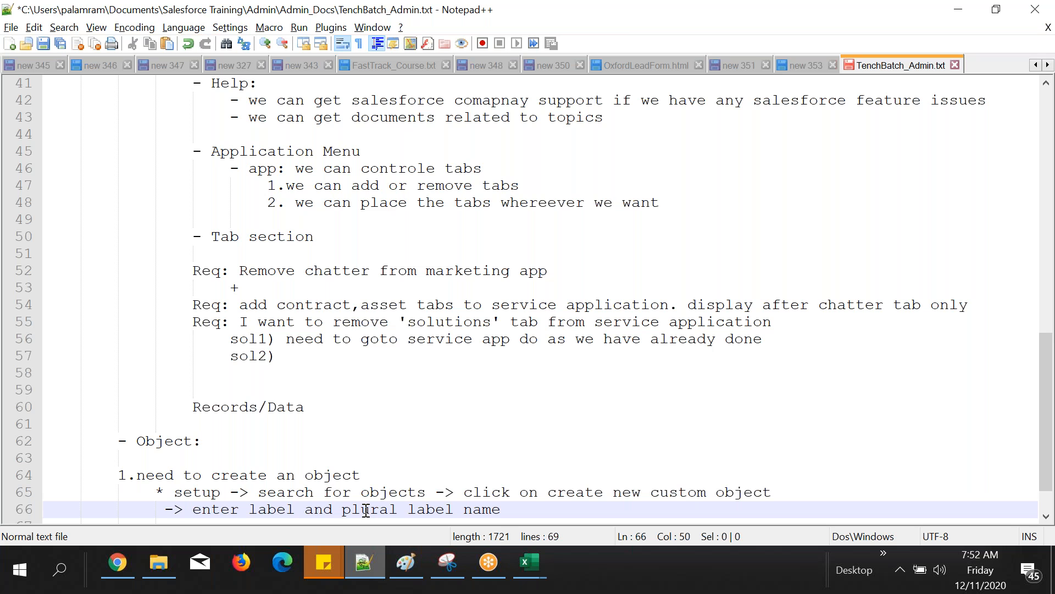
text( and s)
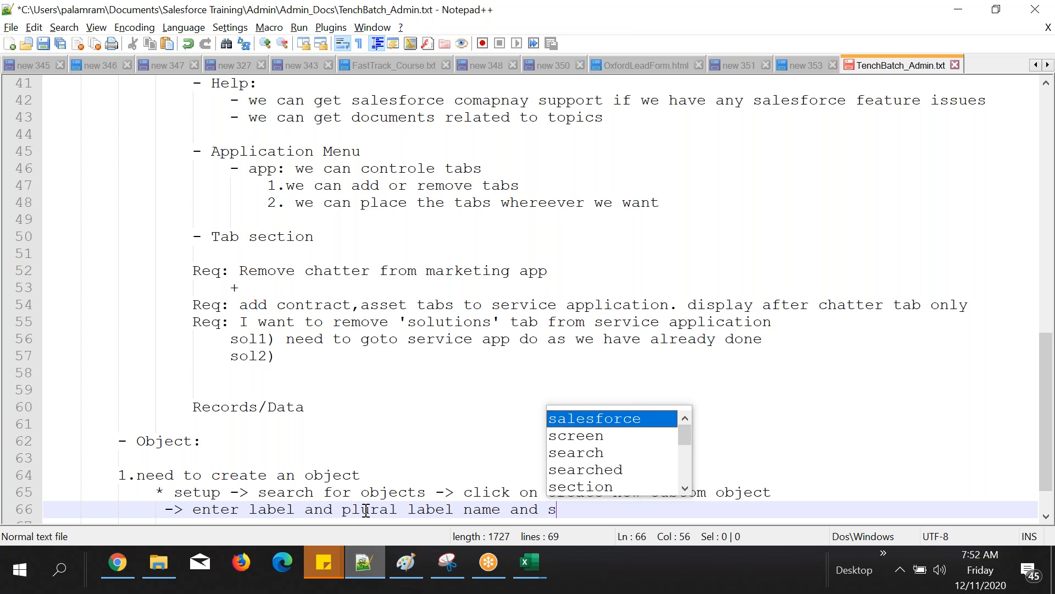
text(ave it)
key(Return)
Step: Add the bullet "* Object detail page" to the object-creation notes, followed by blank lines
text(*)
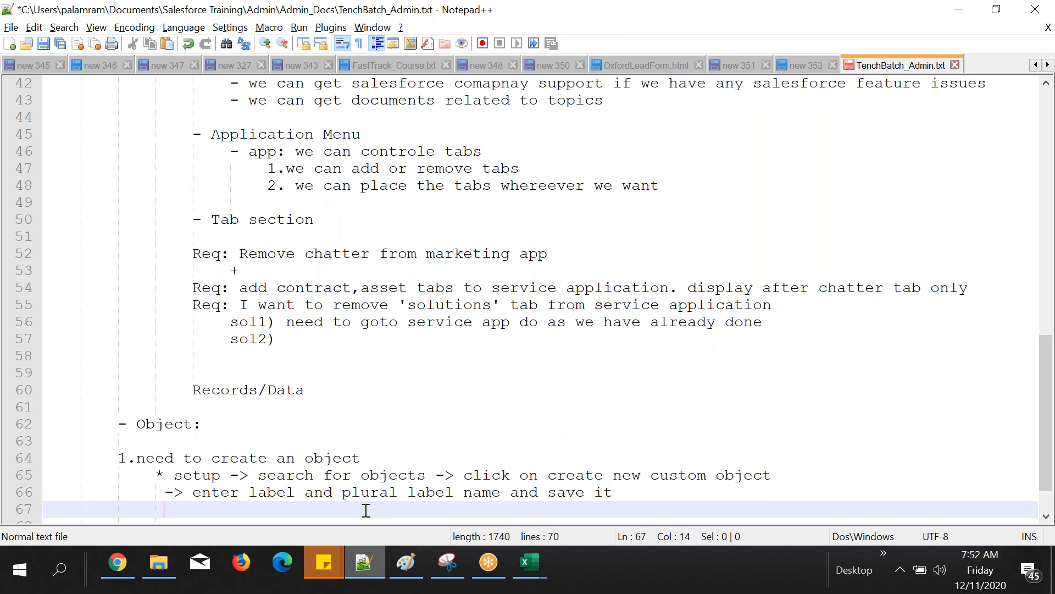
text( Object)
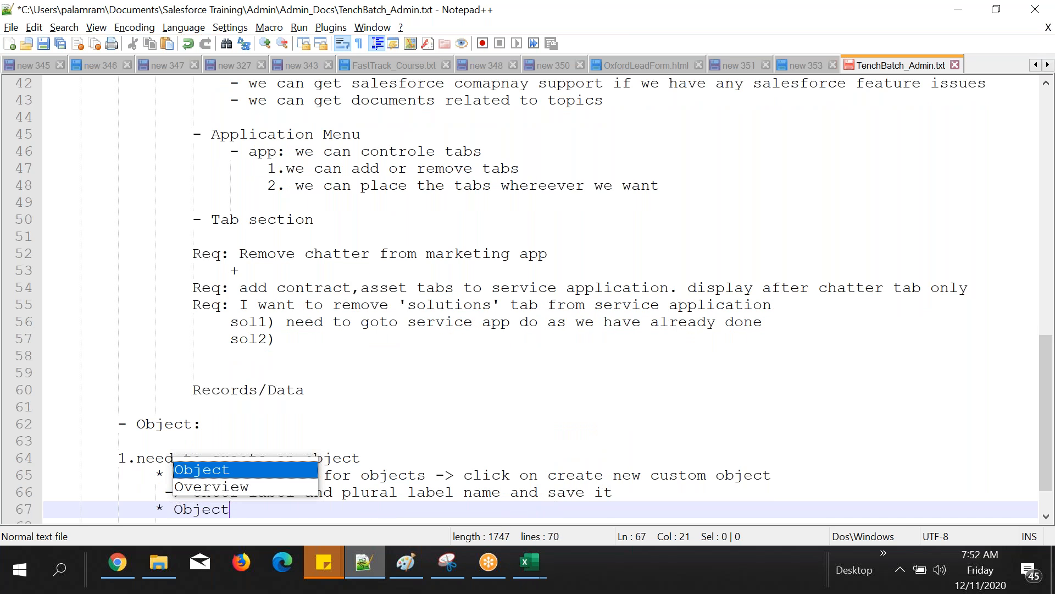
text( detail page)
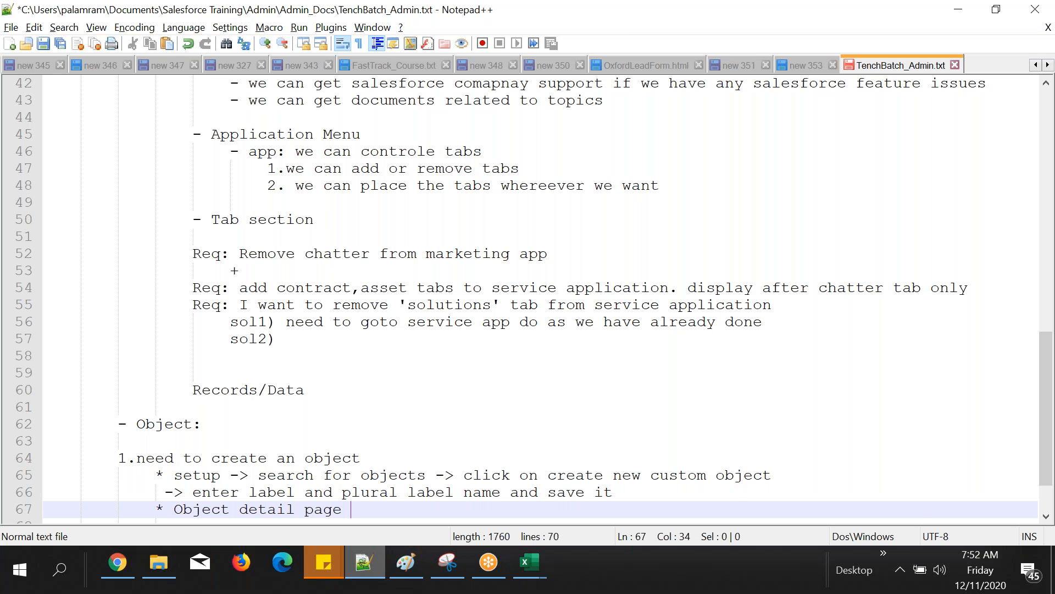
key(Return)
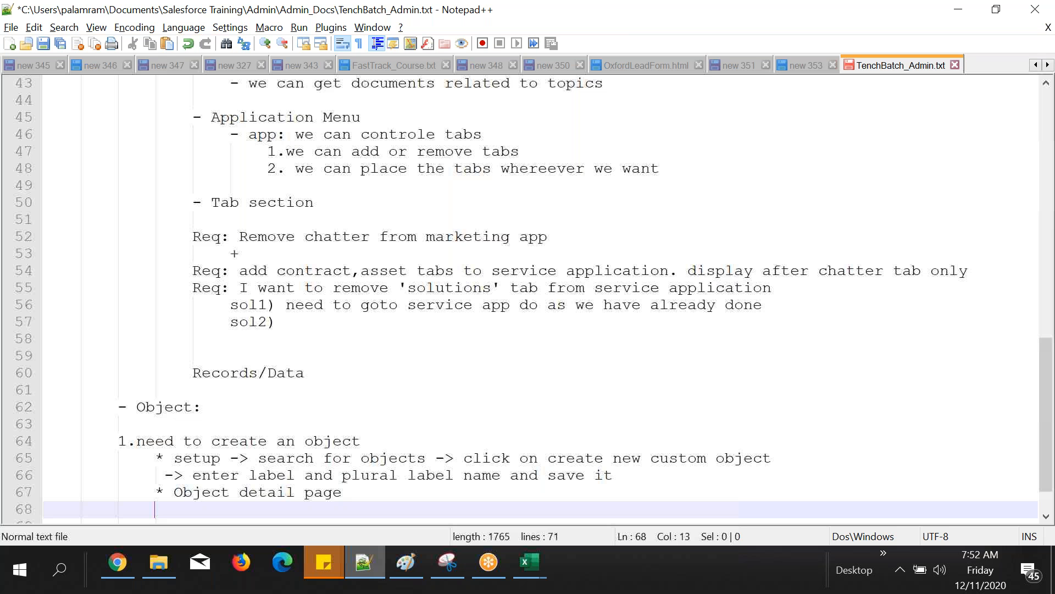
key(Return)
Step: Compare the "Object detail page" note with the Student object's definition page in Chrome, reviewing its sections and singular label
drag(174, 475, 225, 474)
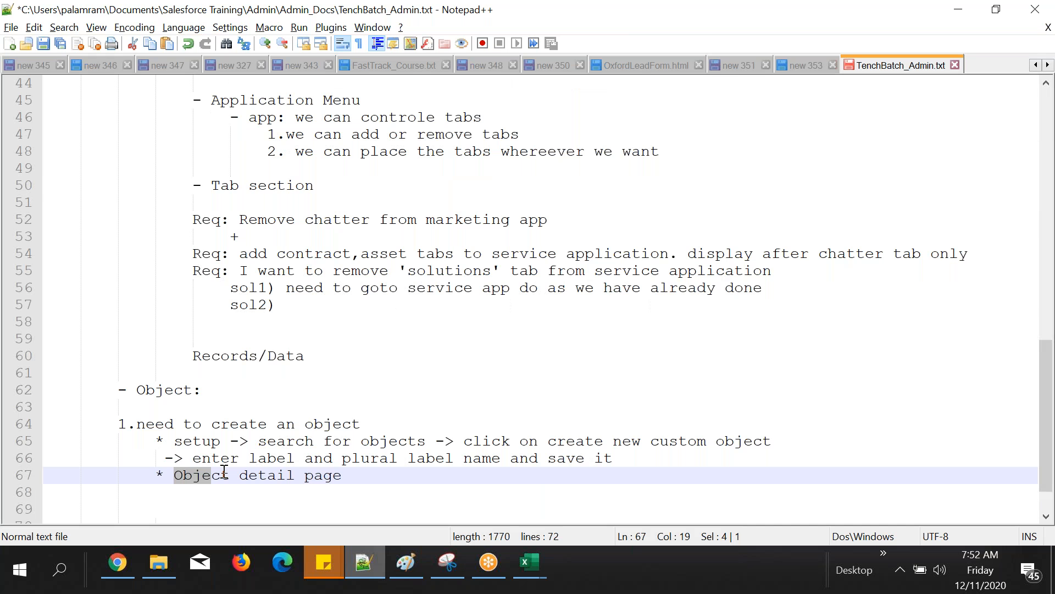
click(118, 562)
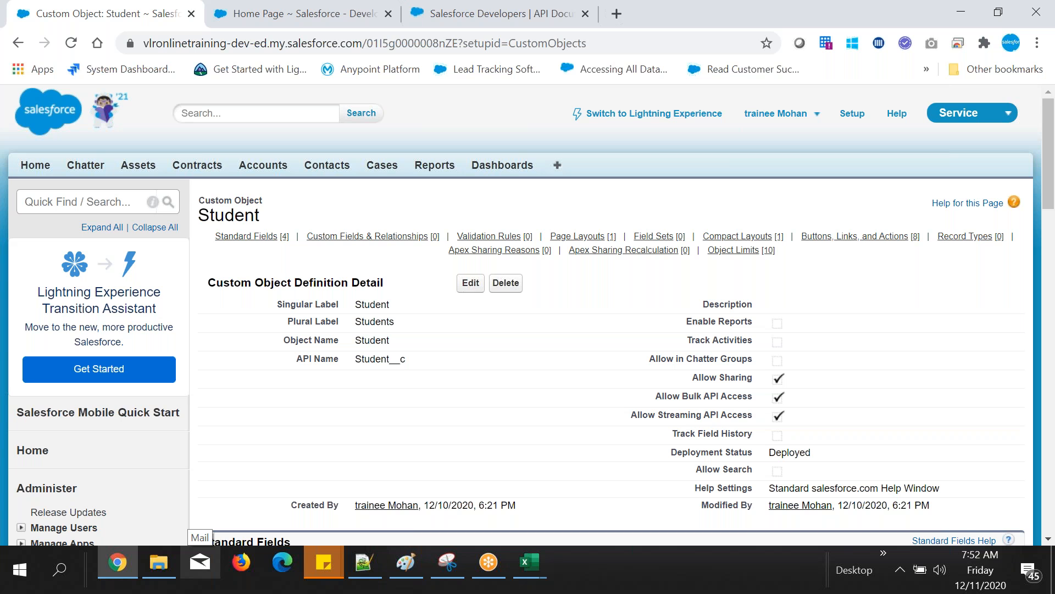
scroll(464, 388, down, 8)
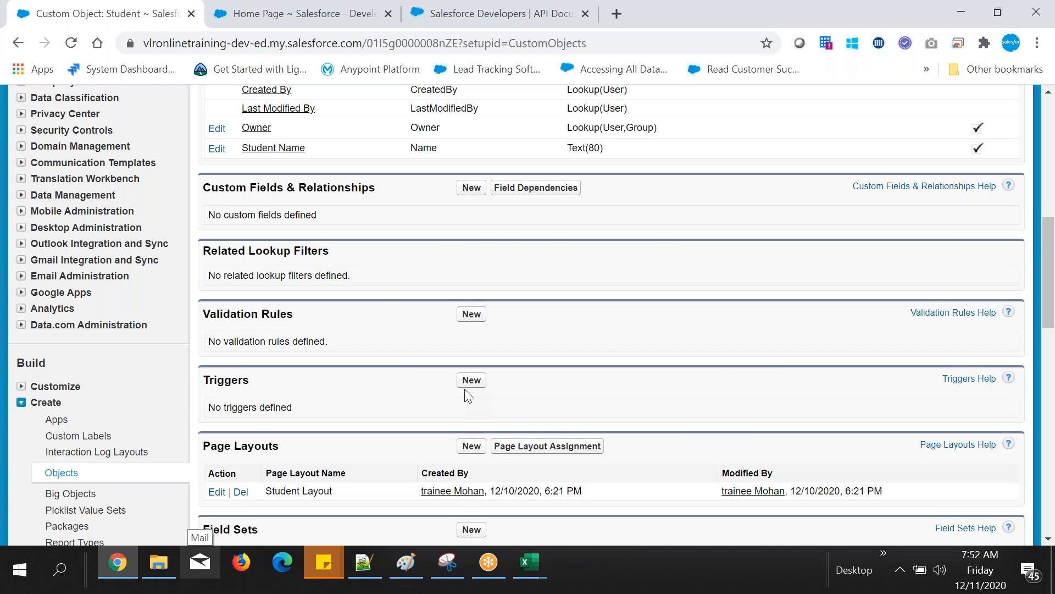
scroll(465, 395, up, 8)
double_click(372, 305)
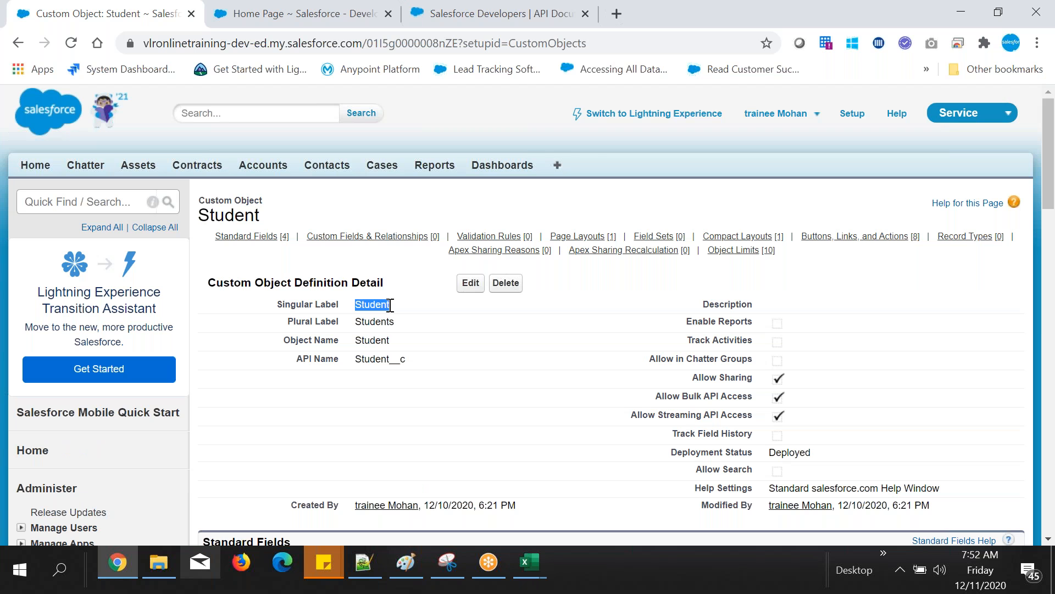
click(365, 560)
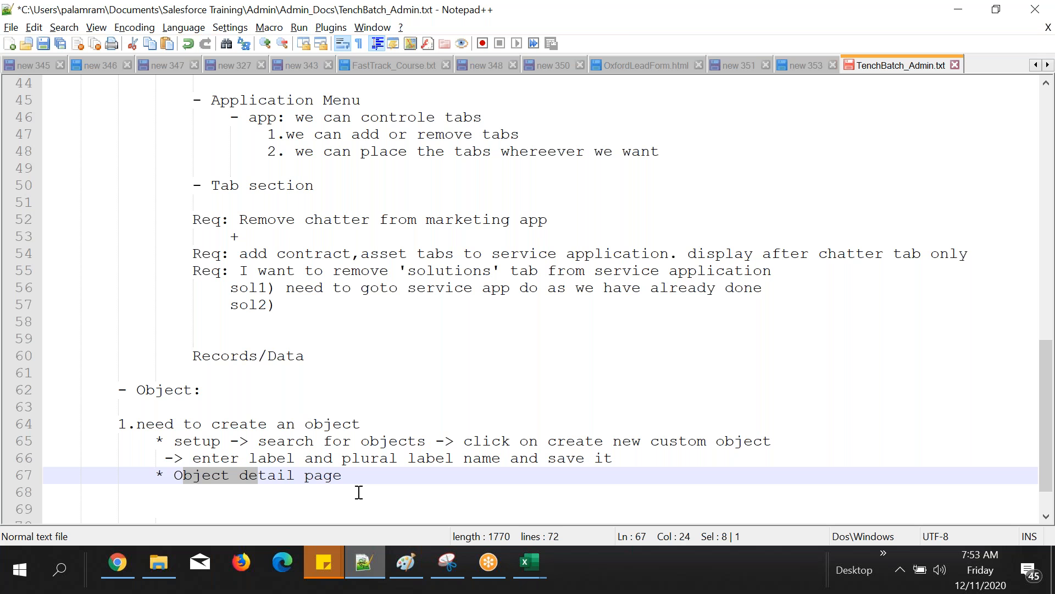
click(367, 561)
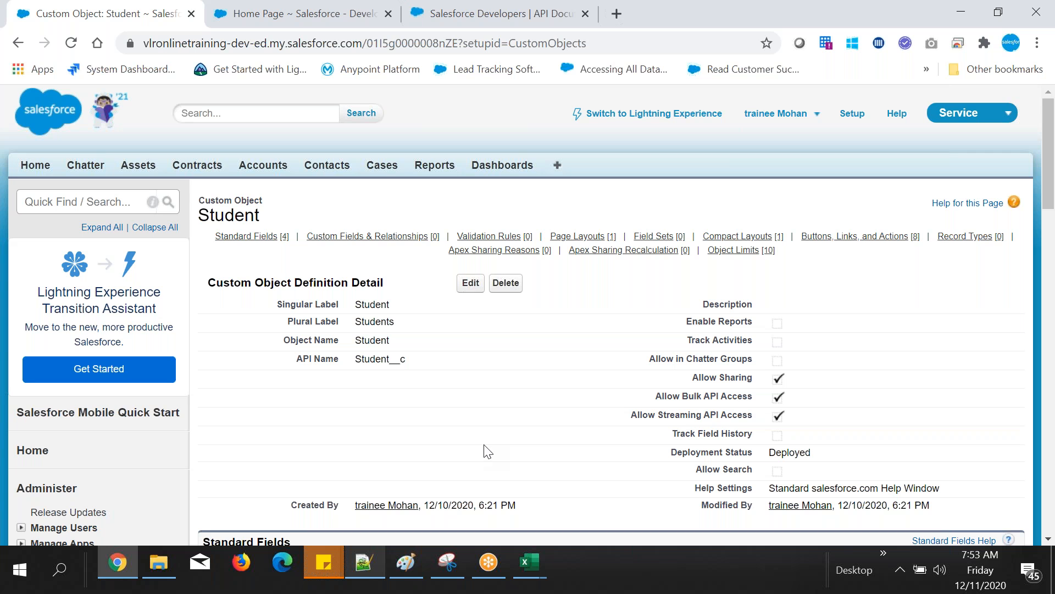
Step: Switch to Notepad++ and add the lines "client ? vlr online trianing" and "who created these objects?" below the object notes
click(363, 560)
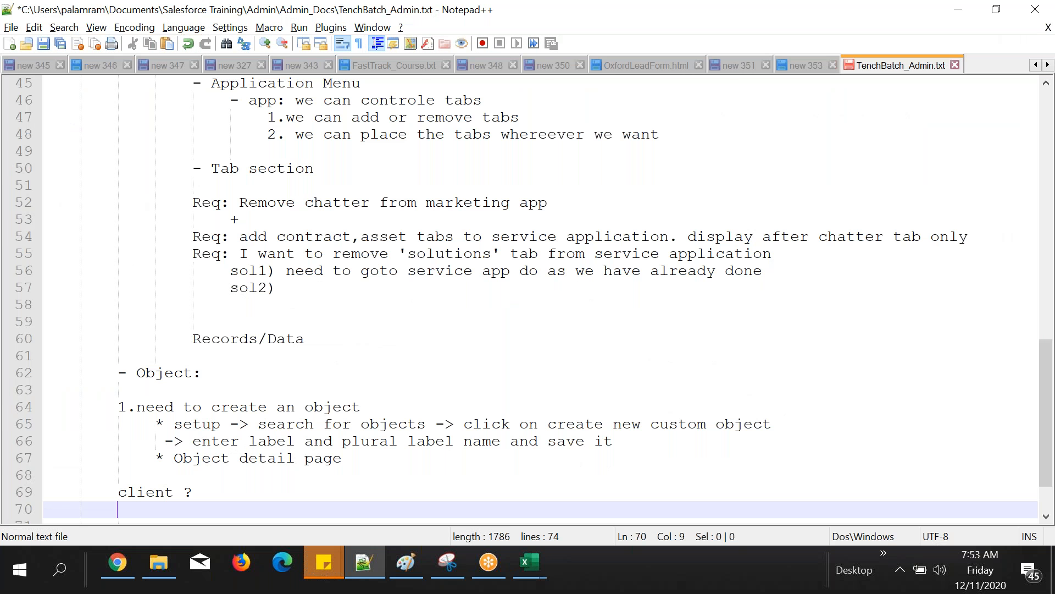
text(who created these objects?)
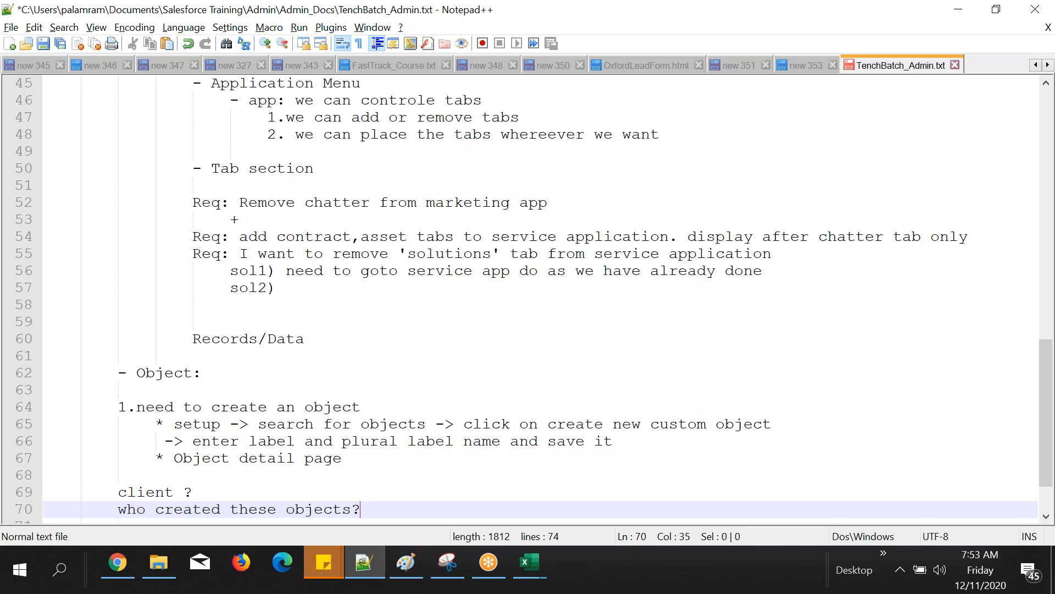
key(Up)
text(vlr online trianing)
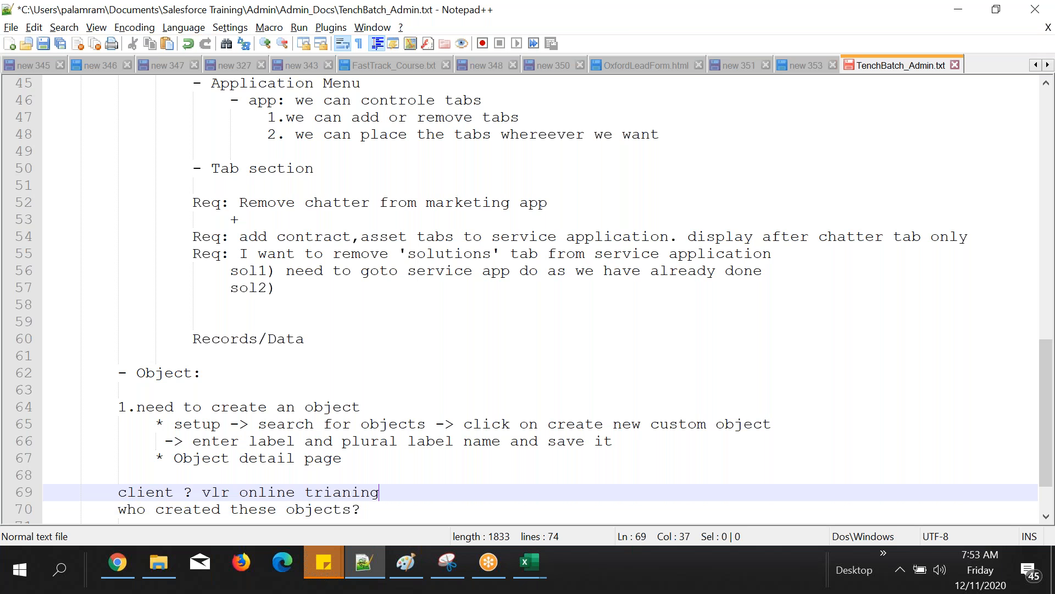
Step: Answer the question "who created these objects?" on the same line with "salesforce developer"
scroll(223, 409, down, 2)
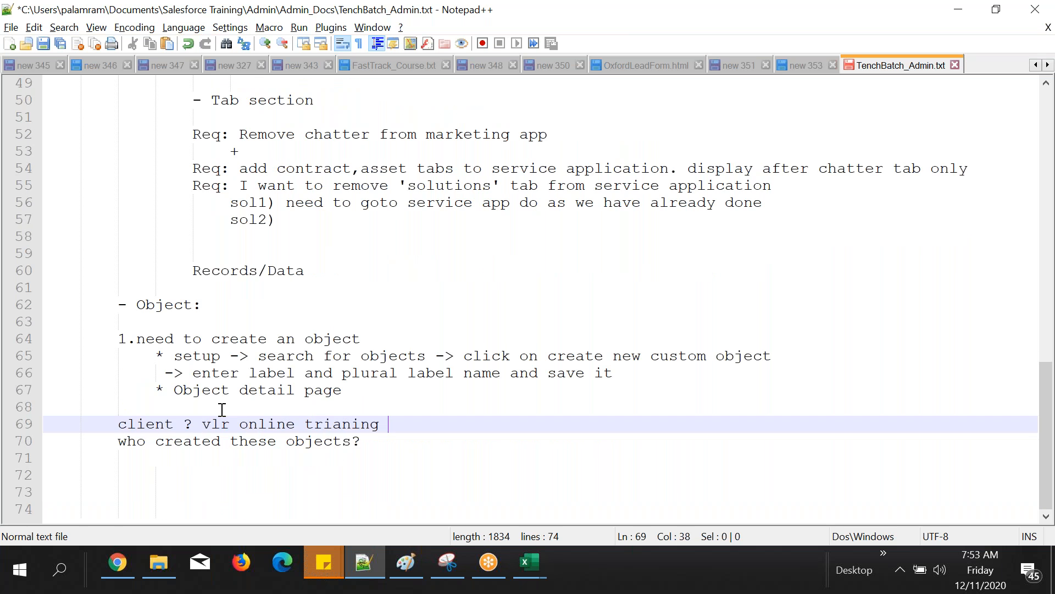
click(385, 438)
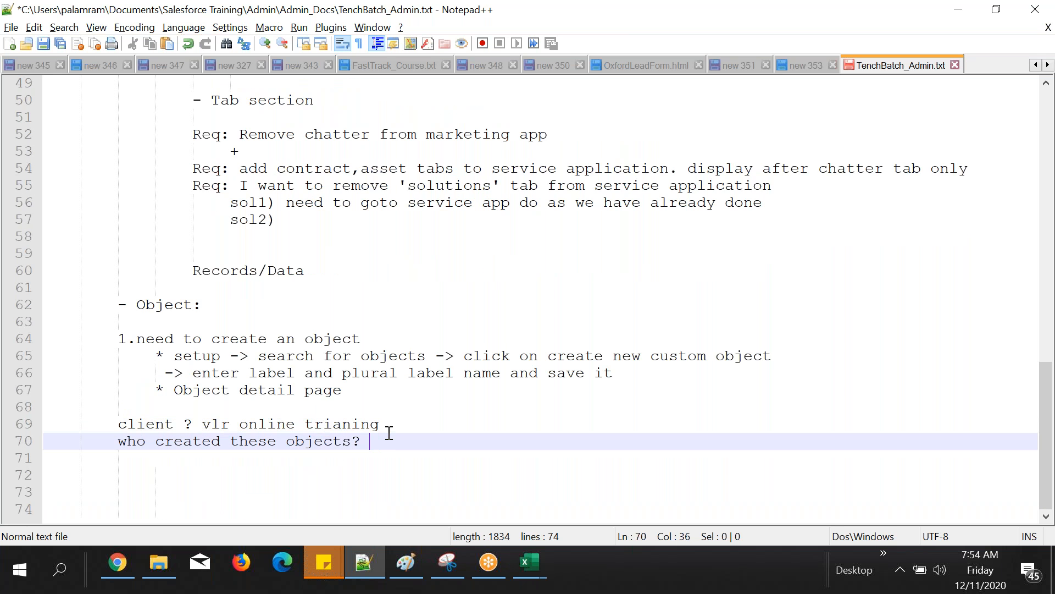
text(salesforce dev)
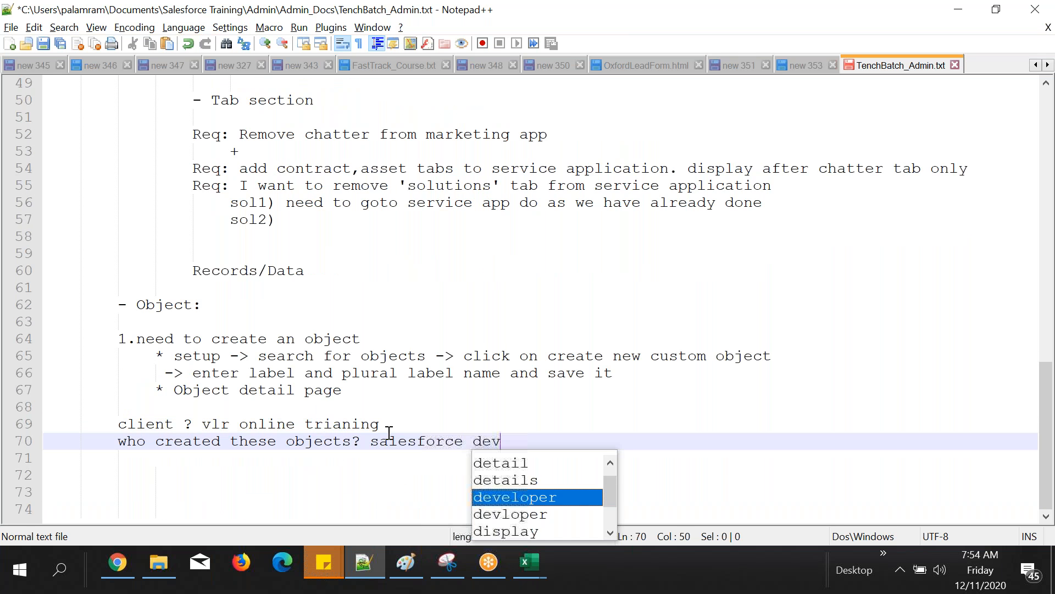
text(el)
key(Return)
text(.)
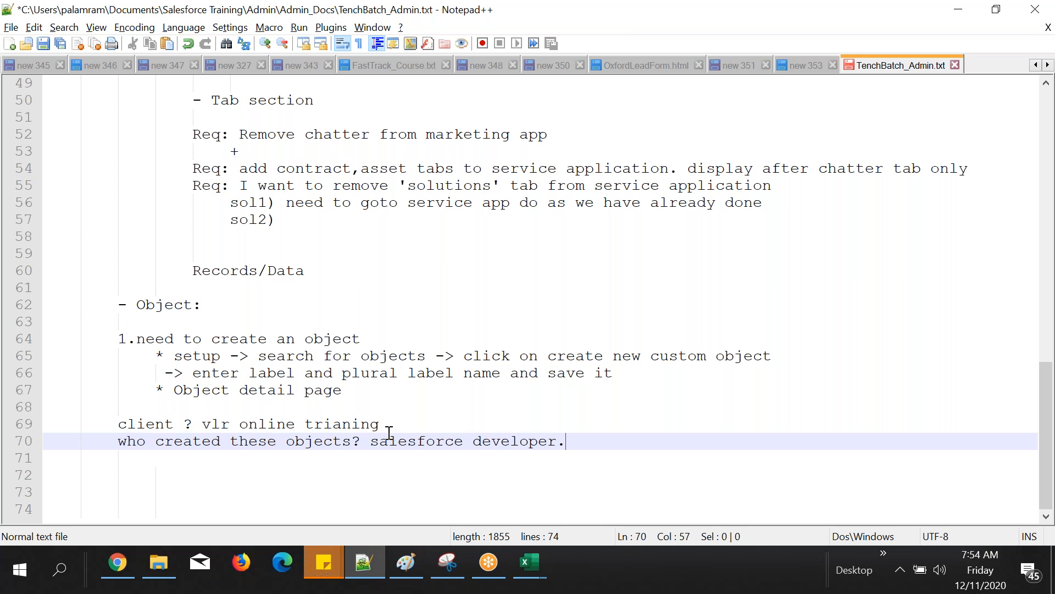
Step: Extend the answer about who created the objects with "/admin who are working in any company like accenture..etc"
key(BackSpace)
text(/admin who are working )
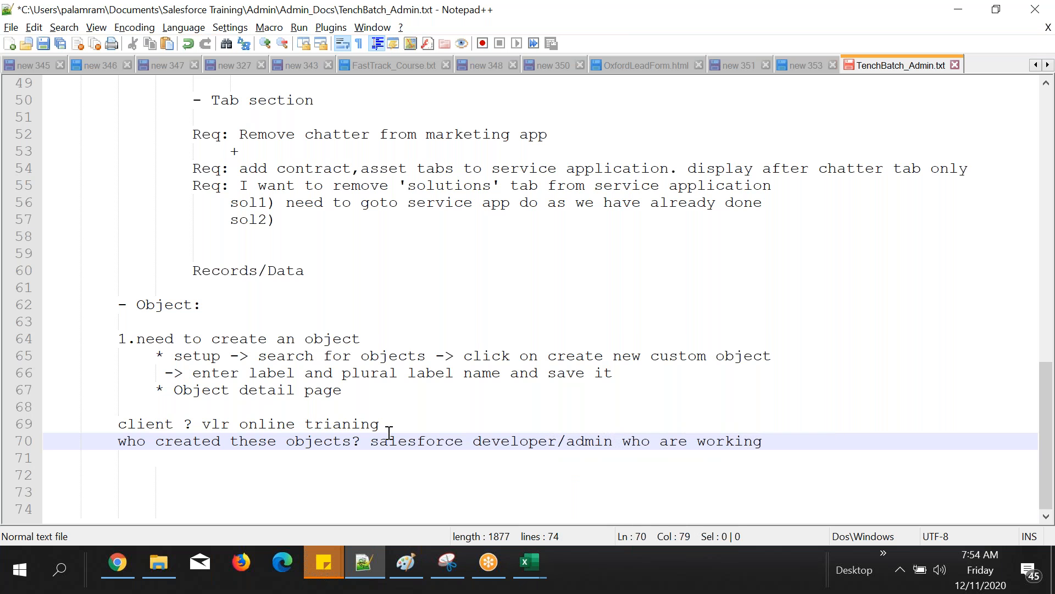
text(in any company l)
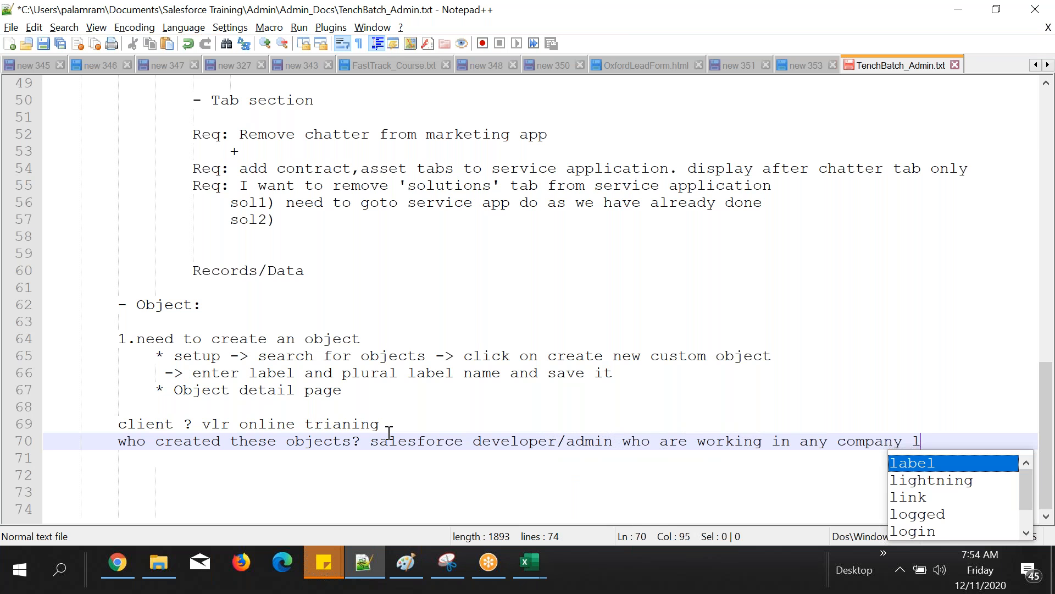
text(ike acc)
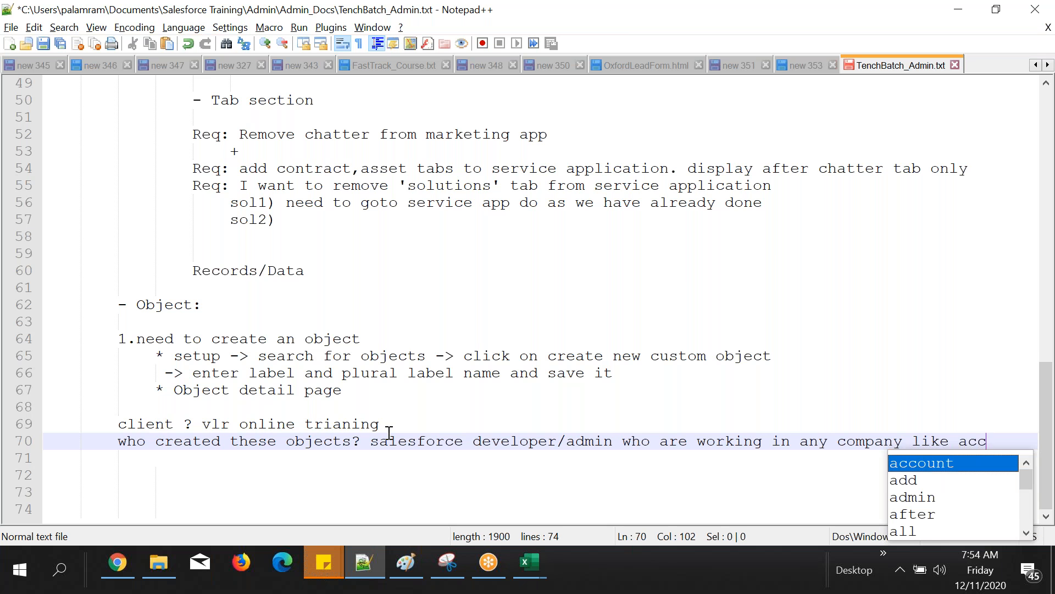
text(entur)
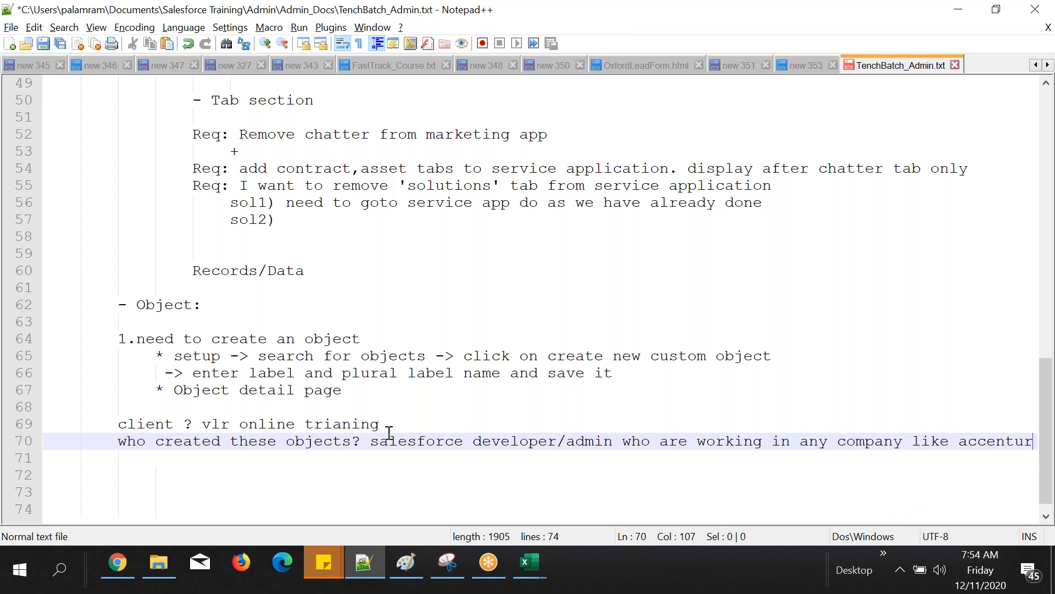
text(e..e)
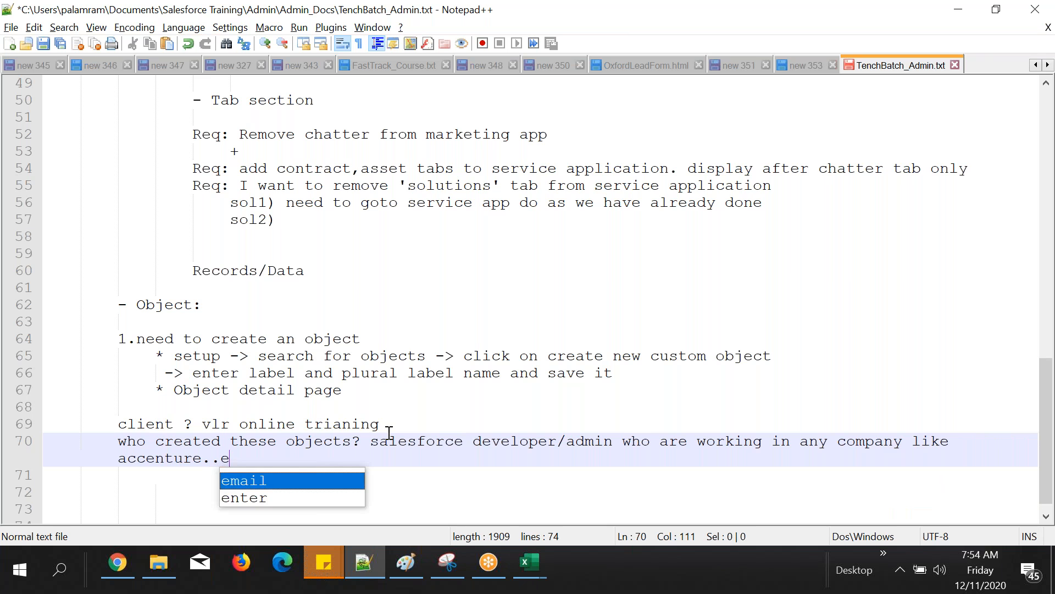
text(tc)
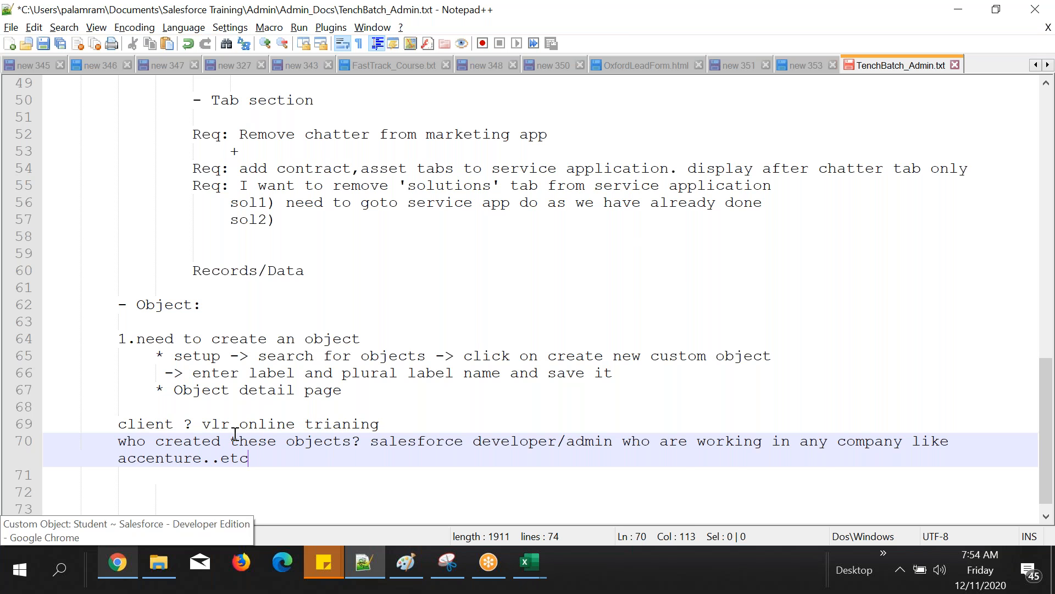
Step: Review the client line and the object-creator line by highlighting their text in the notes
click(202, 425)
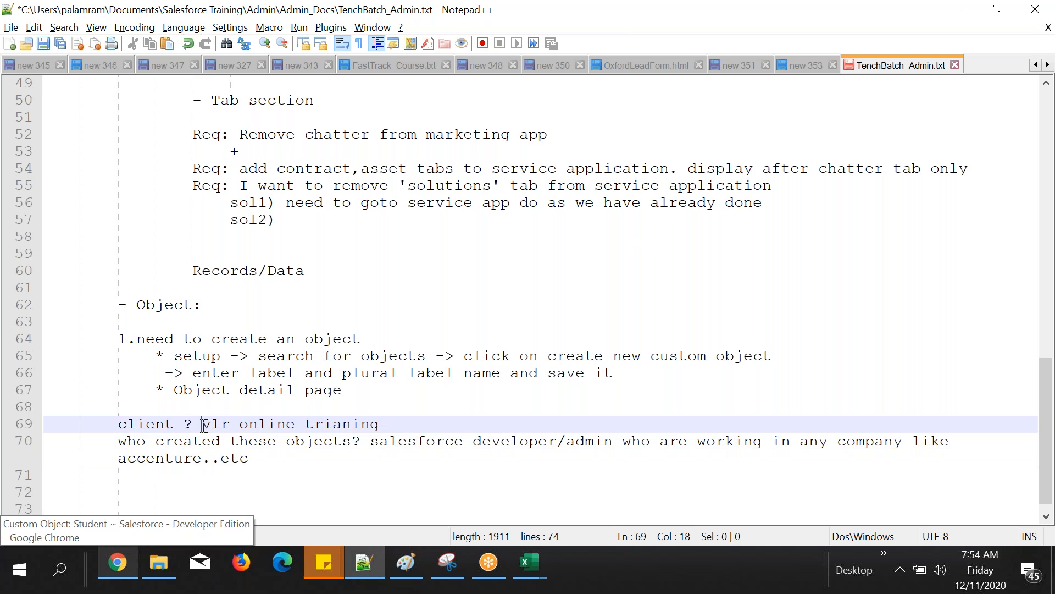
drag(203, 426, 376, 426)
click(117, 426)
drag(117, 426, 164, 426)
click(280, 459)
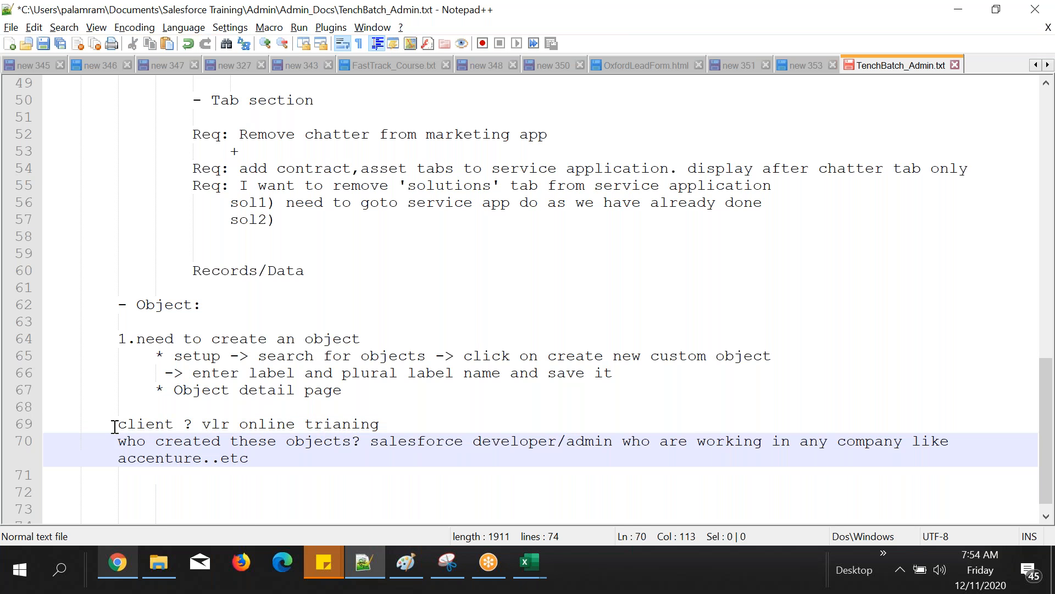
drag(114, 427, 272, 452)
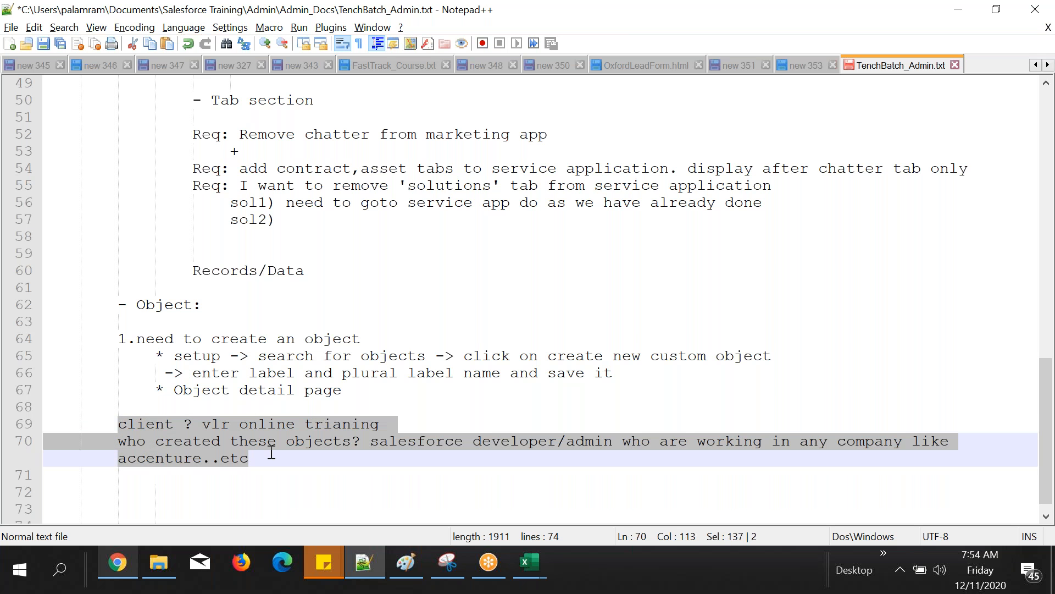
double_click(145, 424)
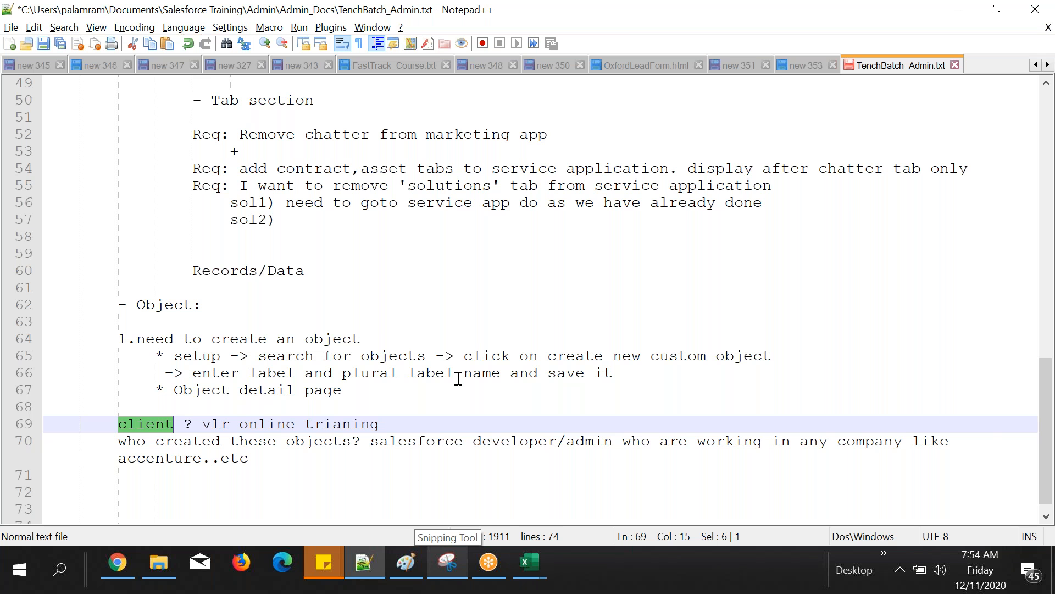
Step: Review the Student custom object's definition and standard fields in Chrome, and the student table in the Excel Student sheet
key(alt+Tab)
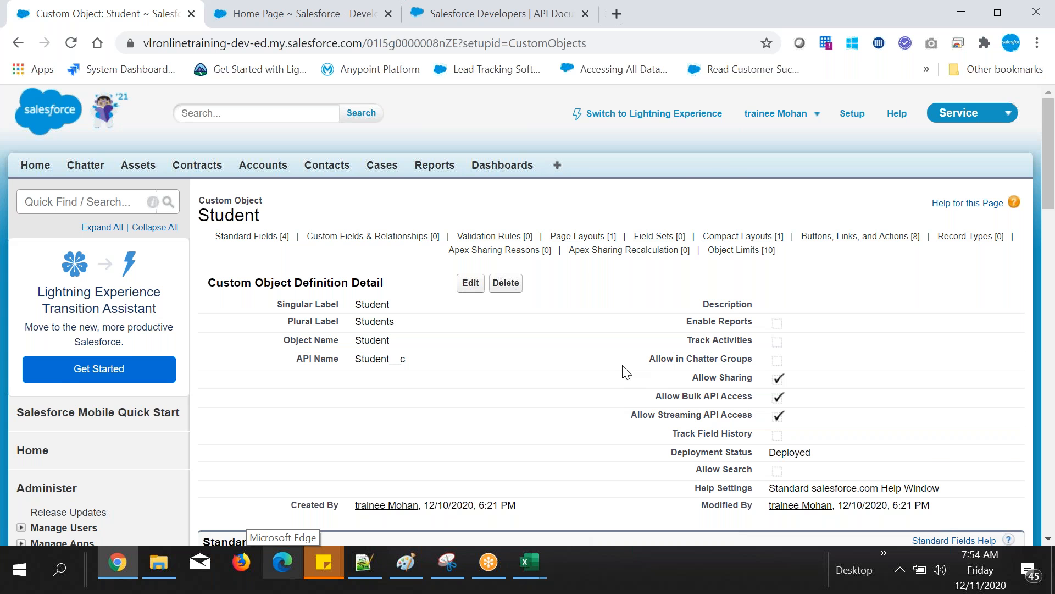
scroll(625, 372, down, 3)
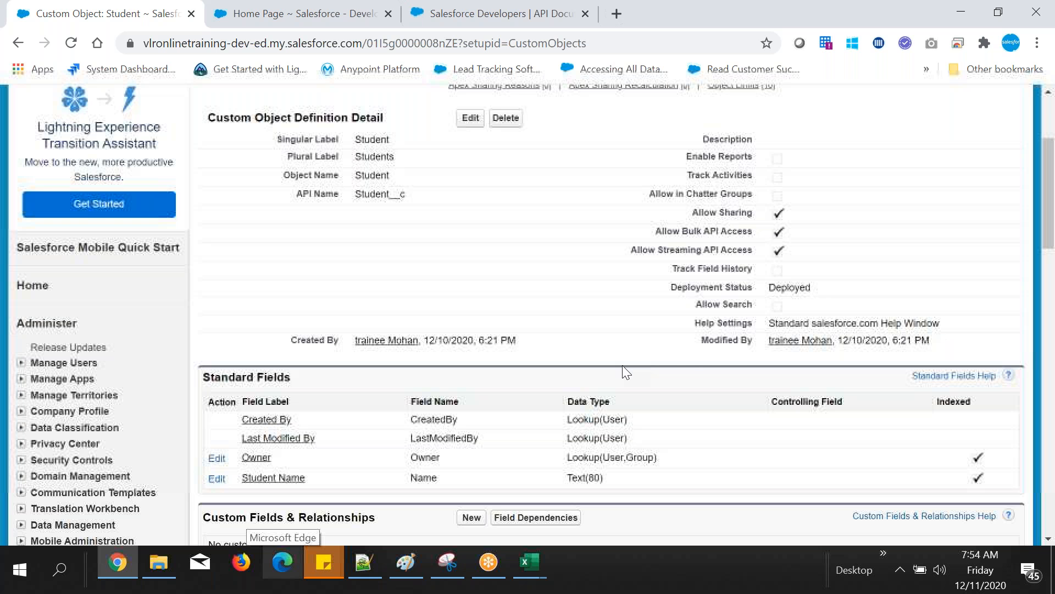
scroll(623, 365, up, 3)
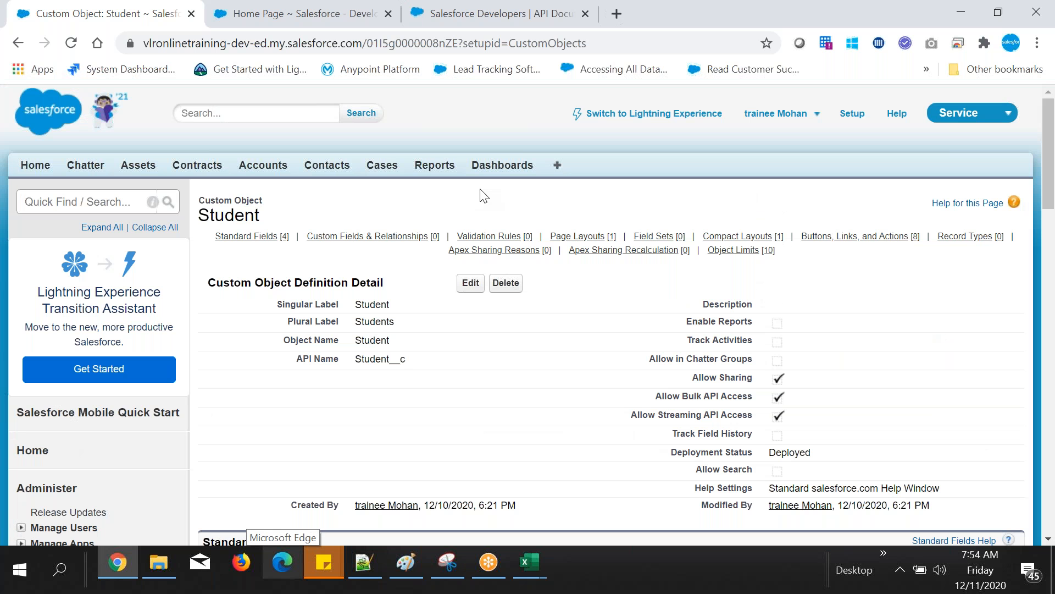
click(530, 562)
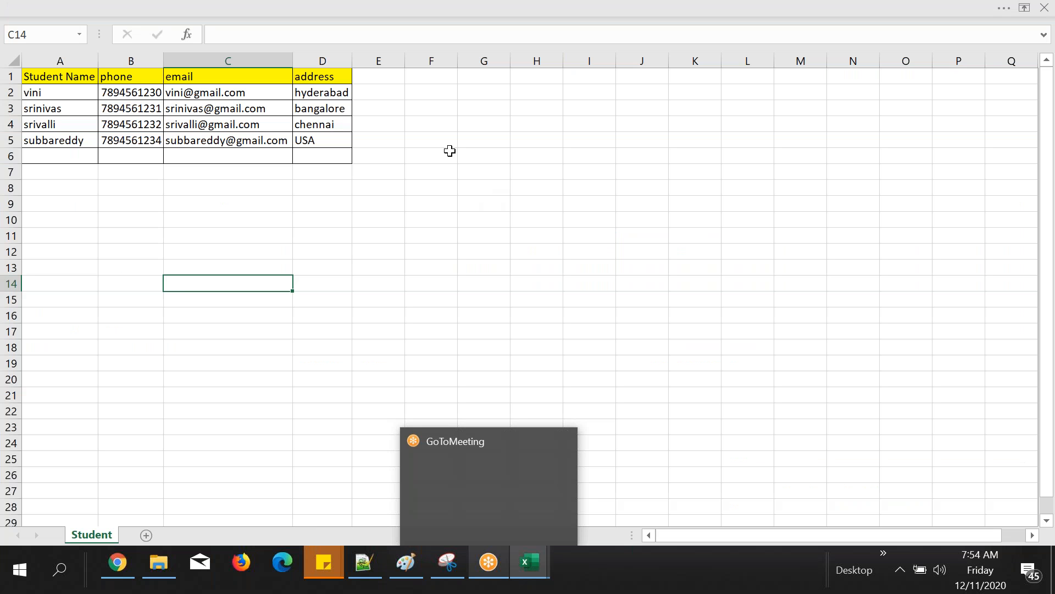
click(589, 156)
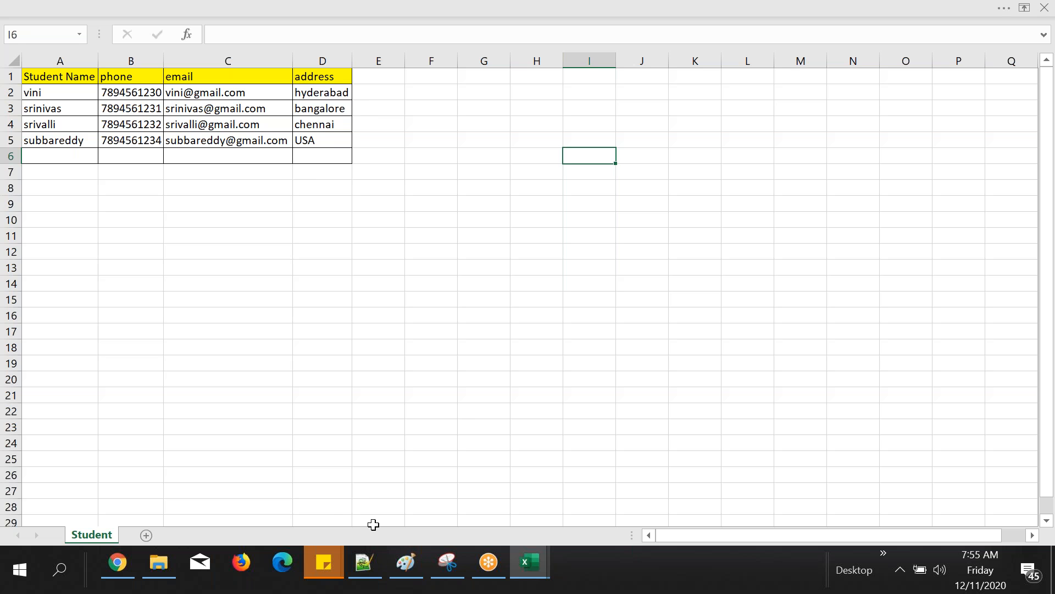
Step: Switch to Notepad++ and add the line "2. you need to a tab for that object" below the object-creator notes
mouse_move(372, 560)
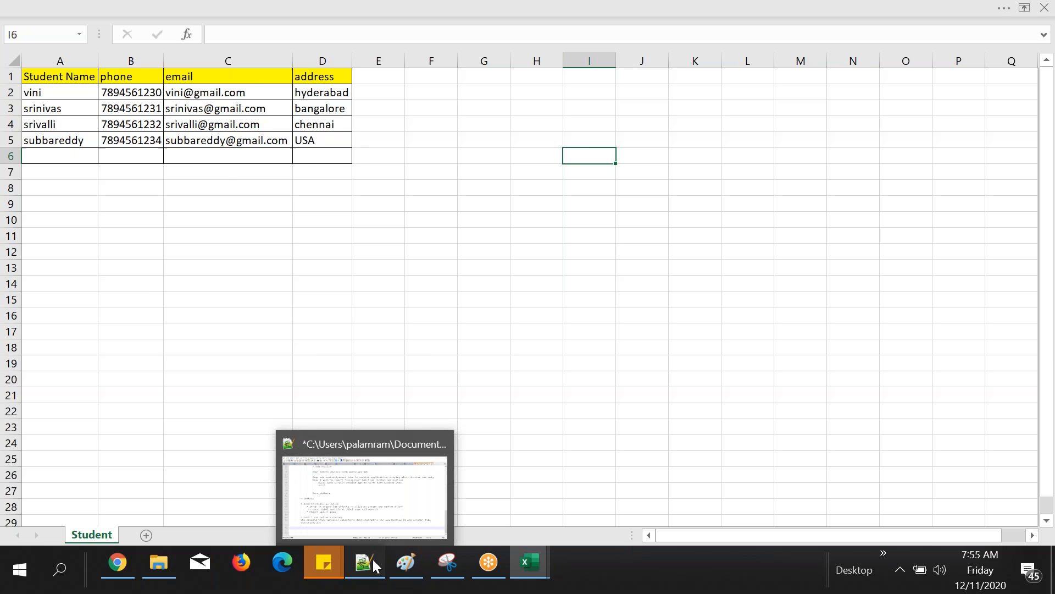
click(373, 559)
click(242, 474)
text(you need to a tab f)
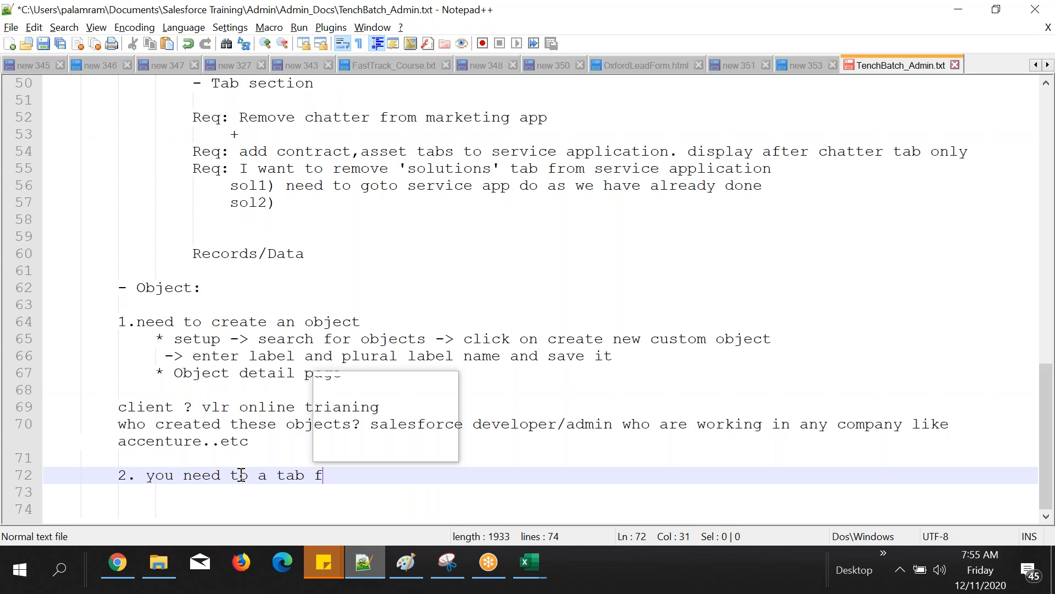
text(or that )
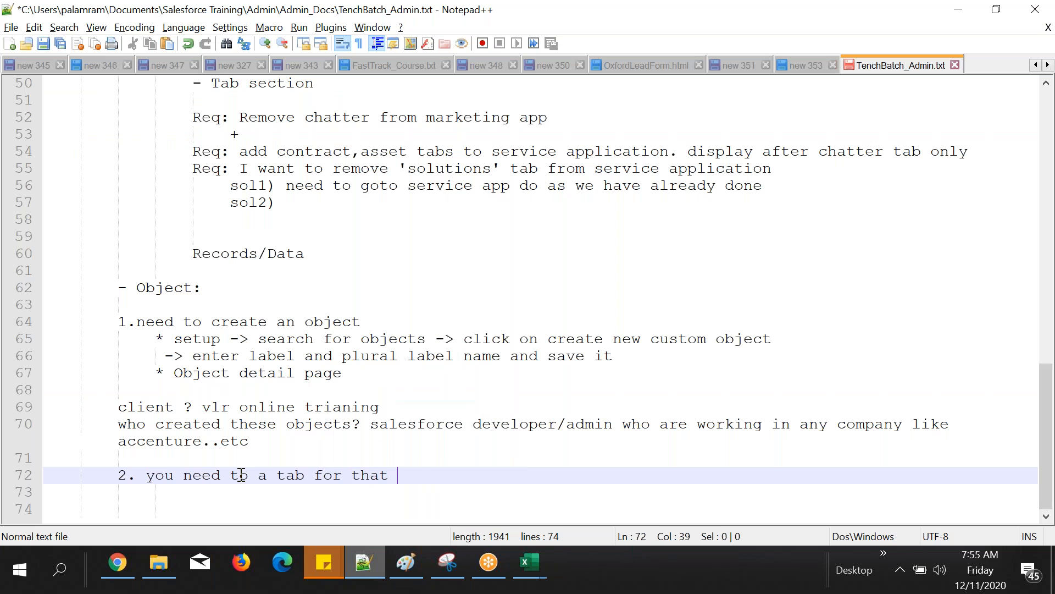
text(object)
Step: Switch to Chrome, search Salesforce setup for "tabs" and open the Custom Tabs page
click(114, 570)
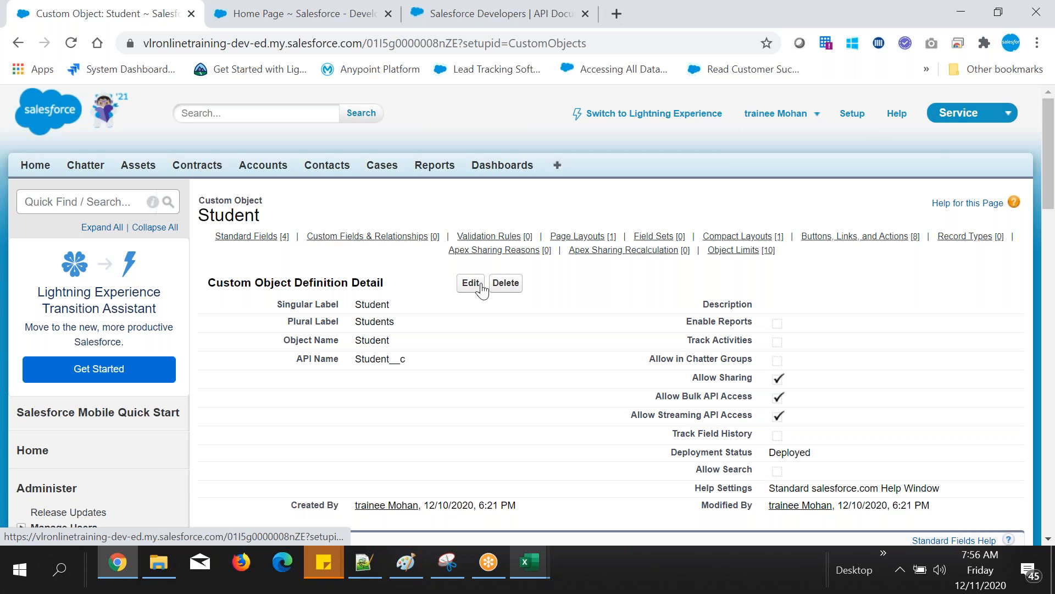
mouse_move(484, 250)
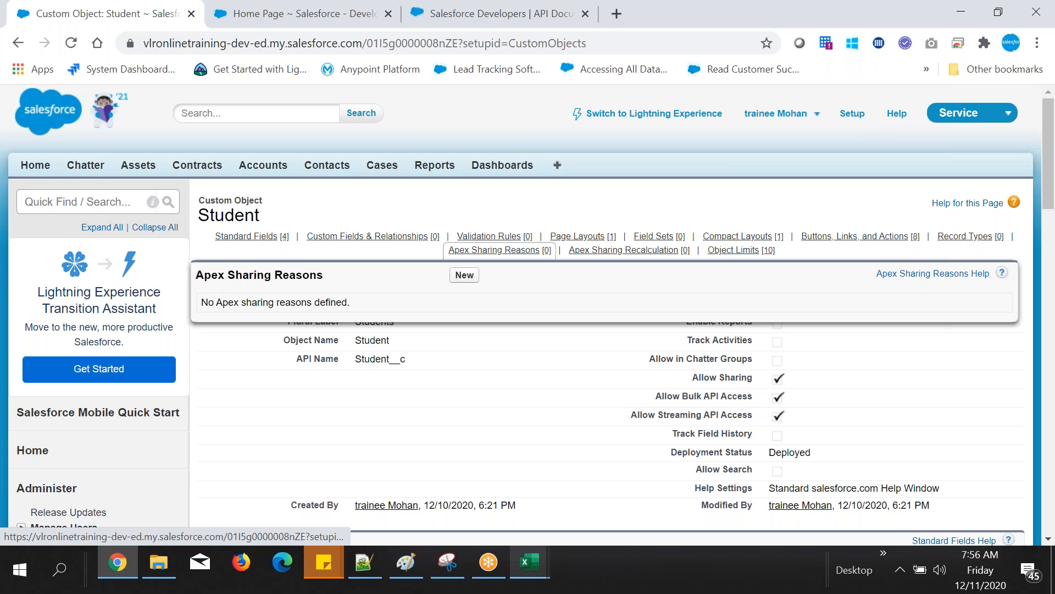
click(81, 202)
text(t)
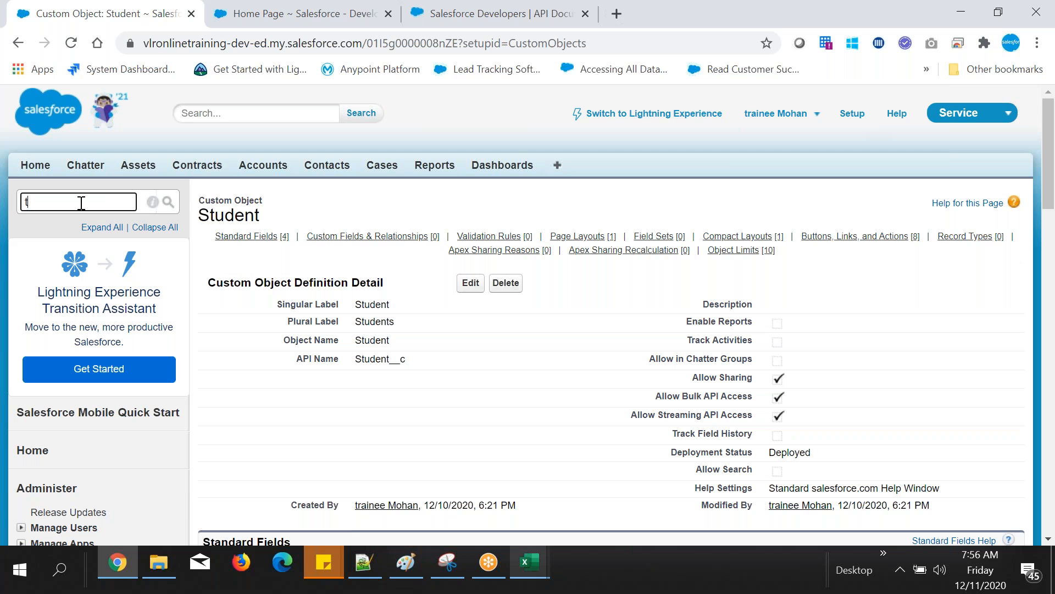
text(abs)
click(55, 369)
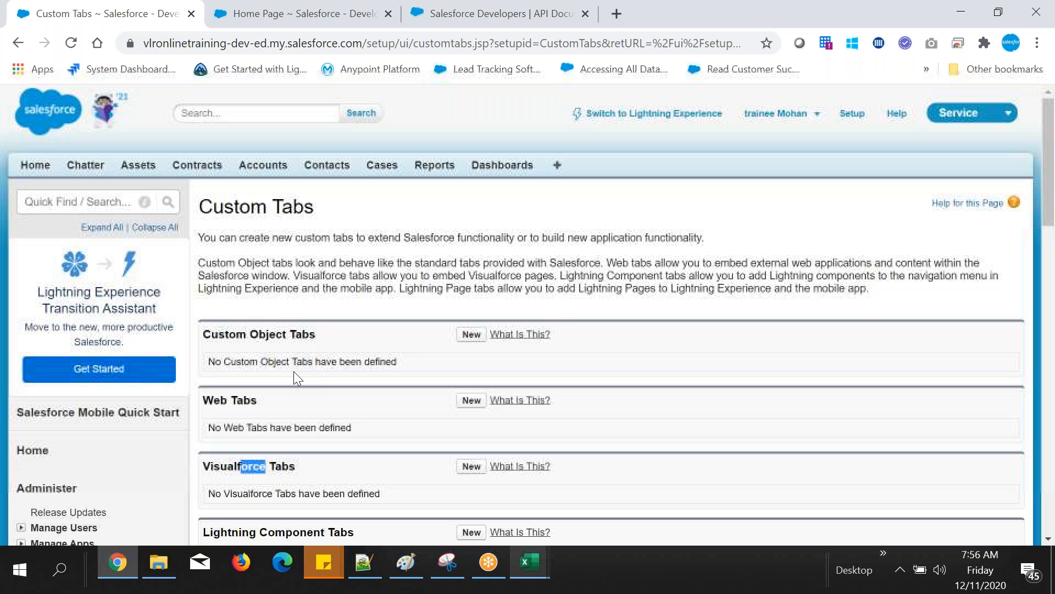
Step: Create a custom object tab for Students with the Alarm clock style, keeping the default profile visibility and app selections, and save it
click(470, 335)
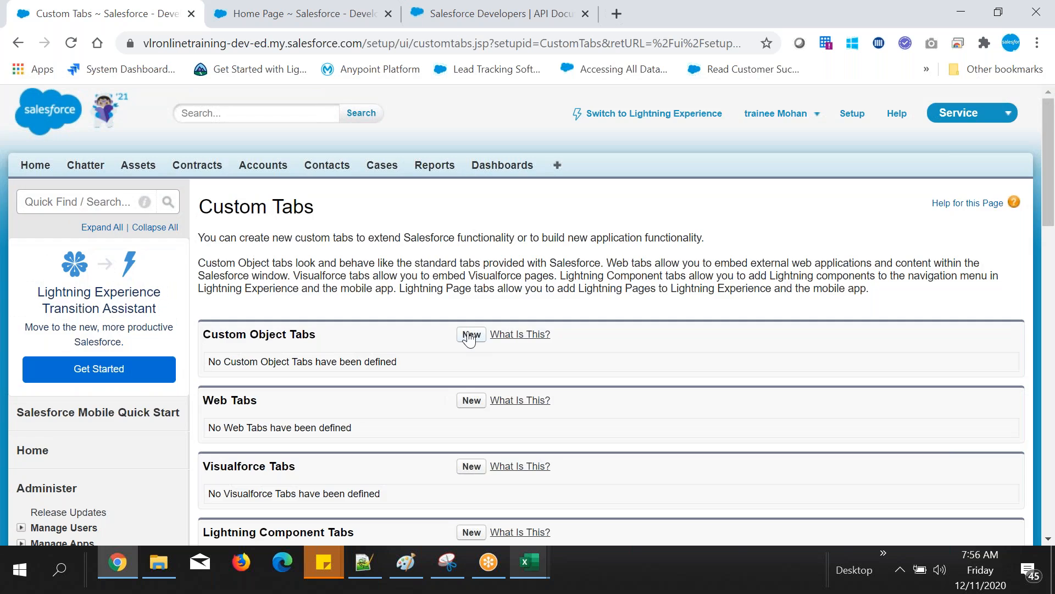
click(470, 336)
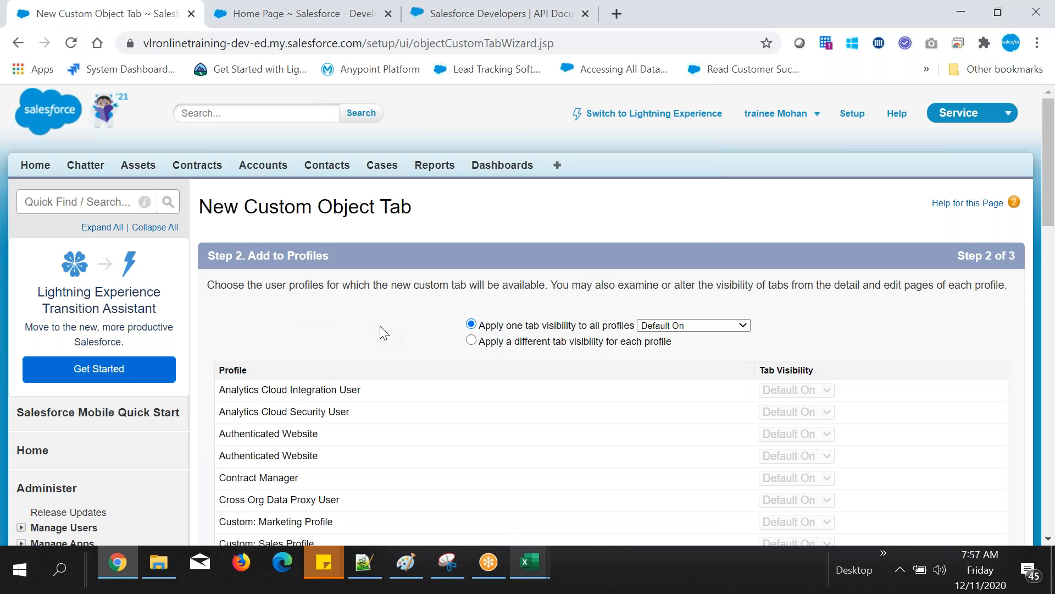
scroll(384, 333, down, 15)
click(960, 488)
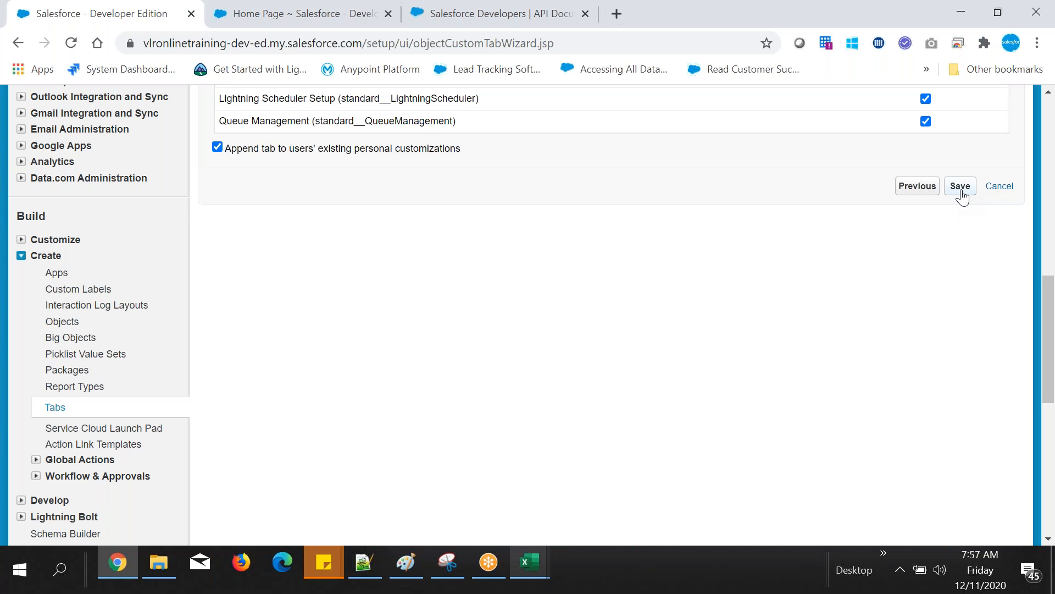
click(960, 187)
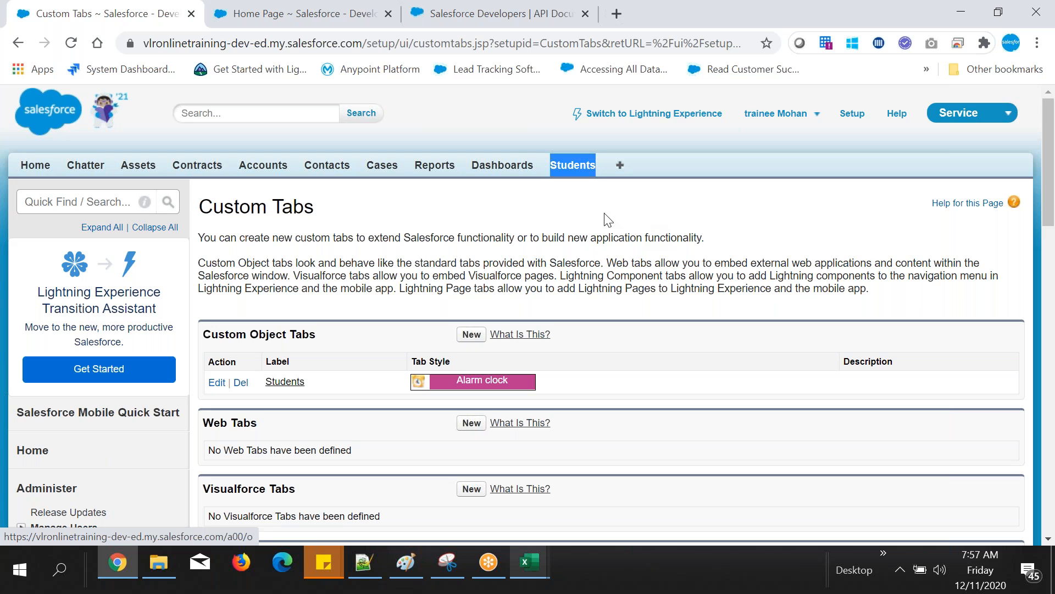
Step: Search setup for "object" and open the Objects page in the second browser tab to view the Student object
click(75, 202)
text(o)
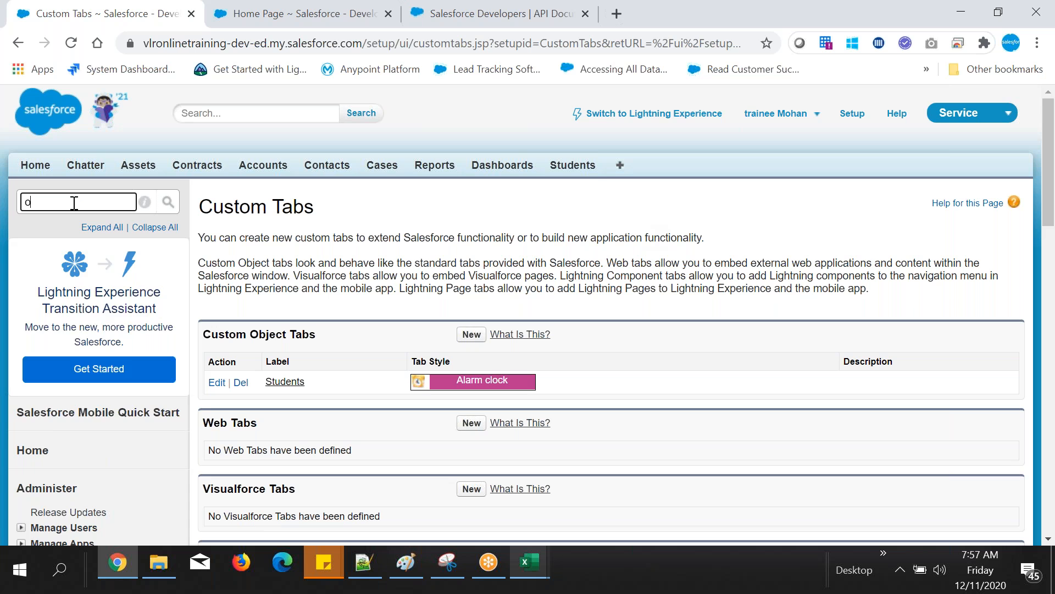
text(bject)
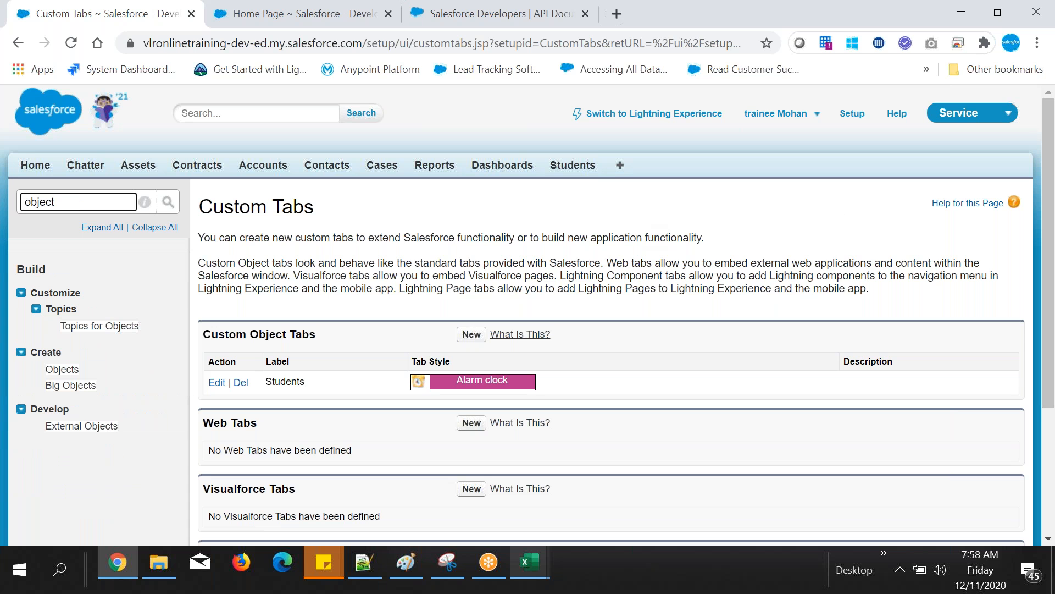
click(69, 370)
drag(62, 369, 322, 17)
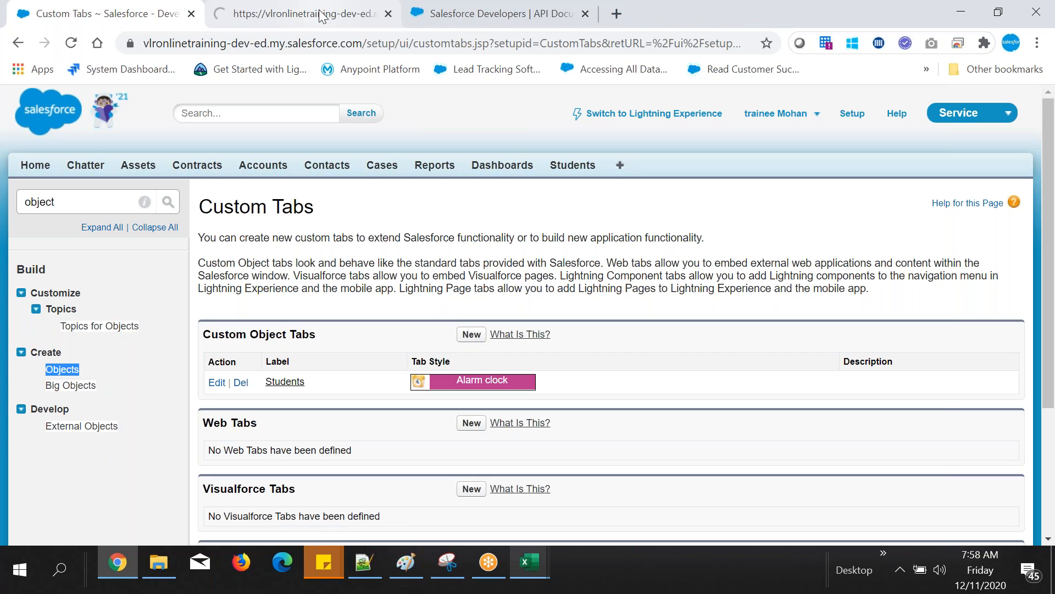
click(322, 16)
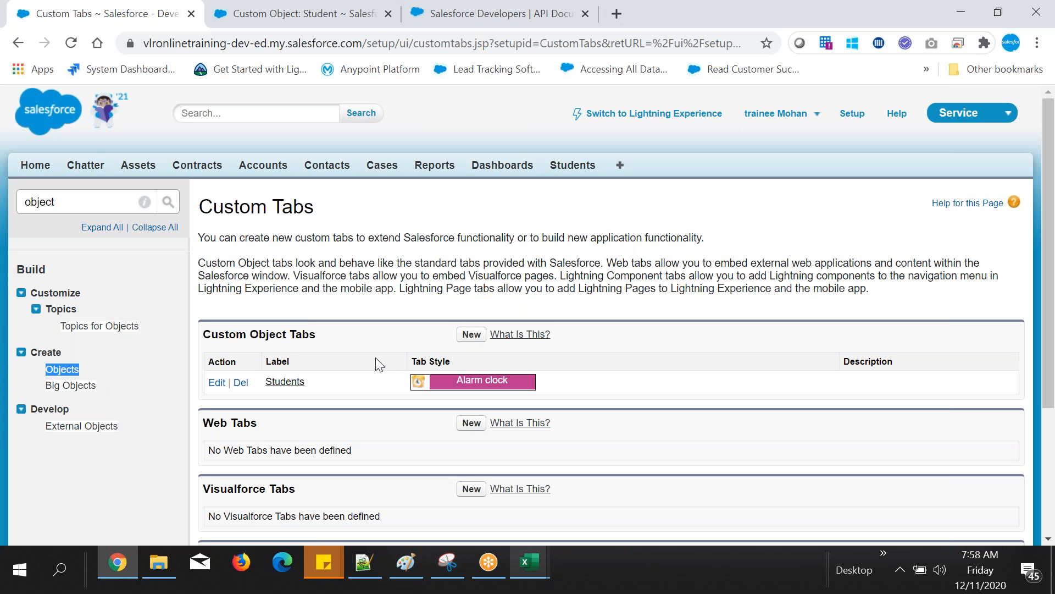
Step: Check the tab note in Notepad++ and display the All list view of Students in Salesforce
key(alt+Tab)
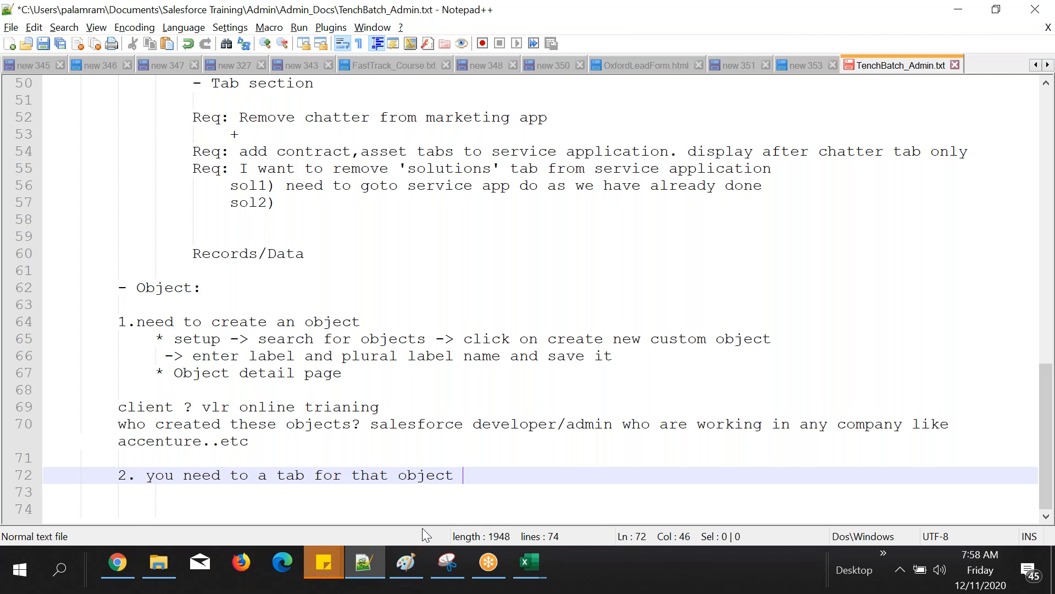
key(alt+Tab)
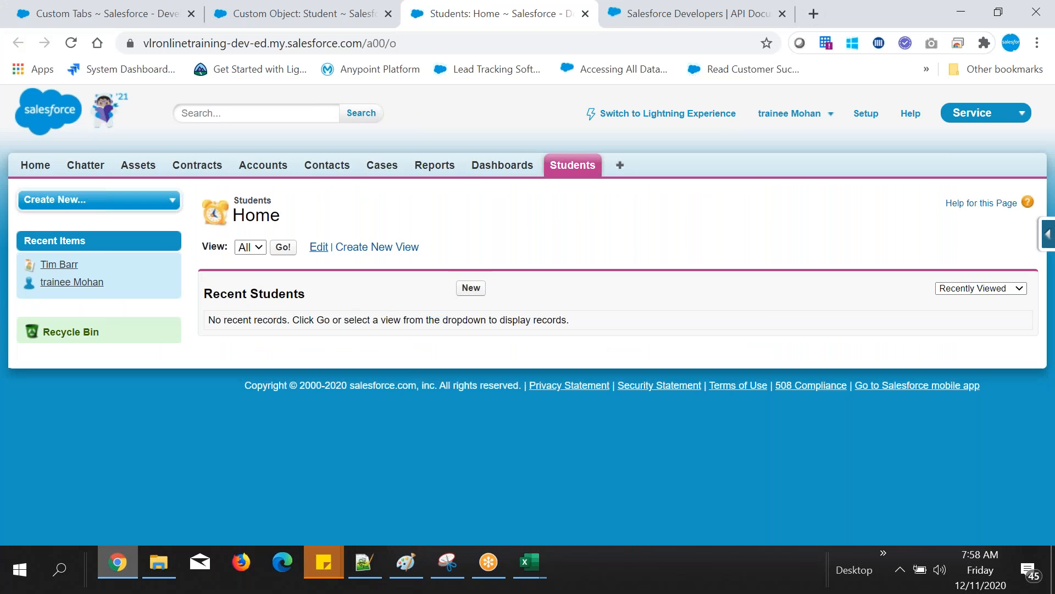
click(284, 247)
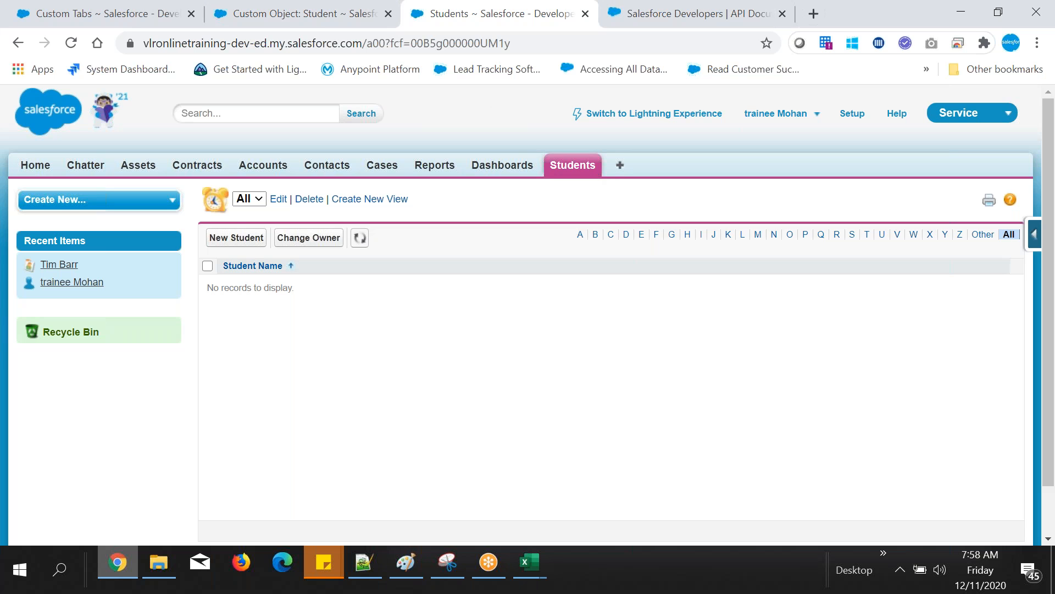
Step: Create and save a new Student record using the first student name from the Excel sheet
click(236, 236)
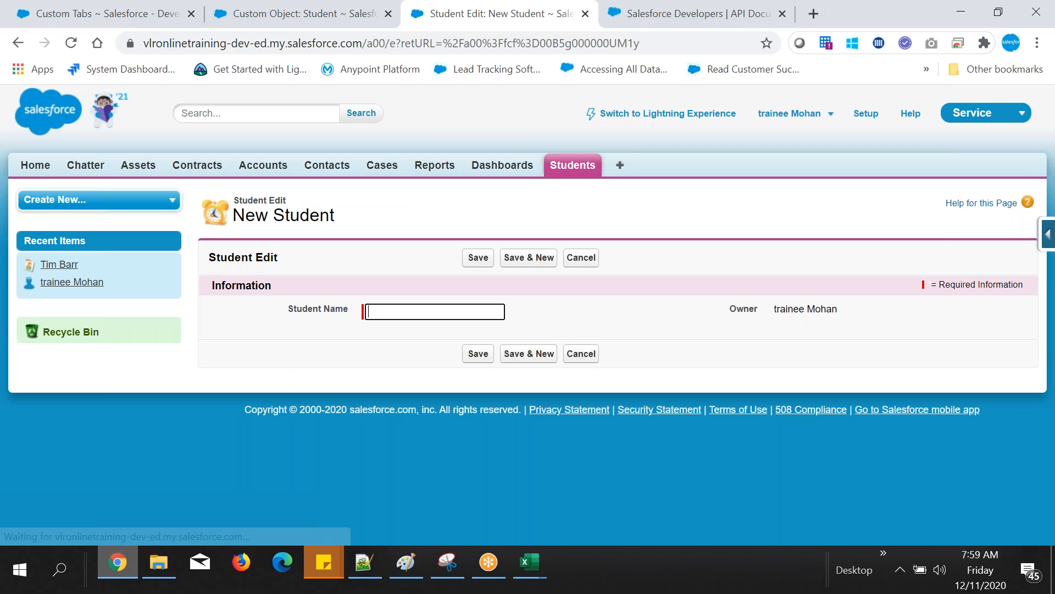
click(529, 562)
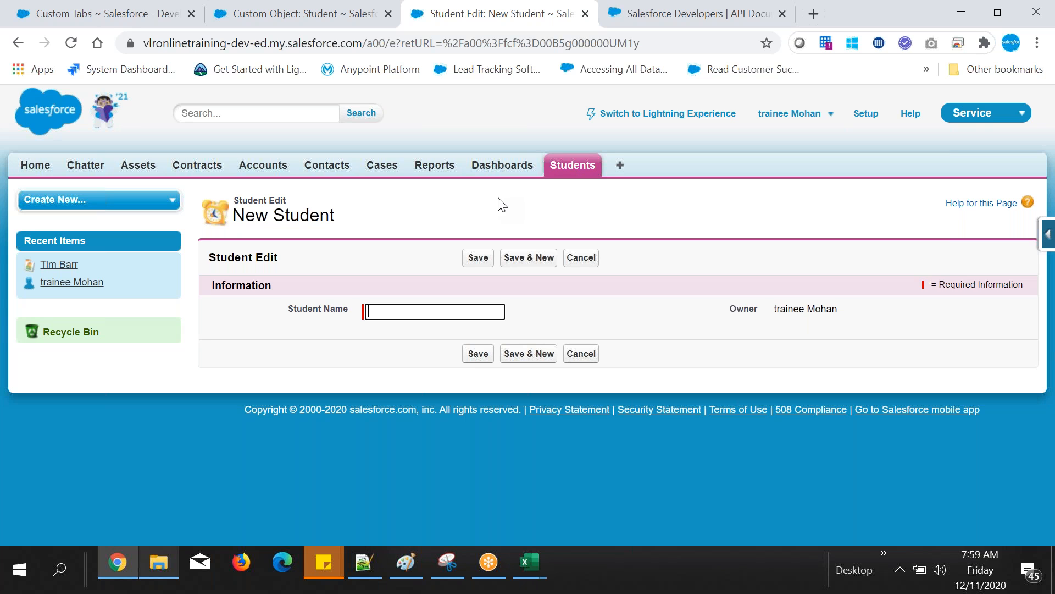
text(vini)
click(479, 261)
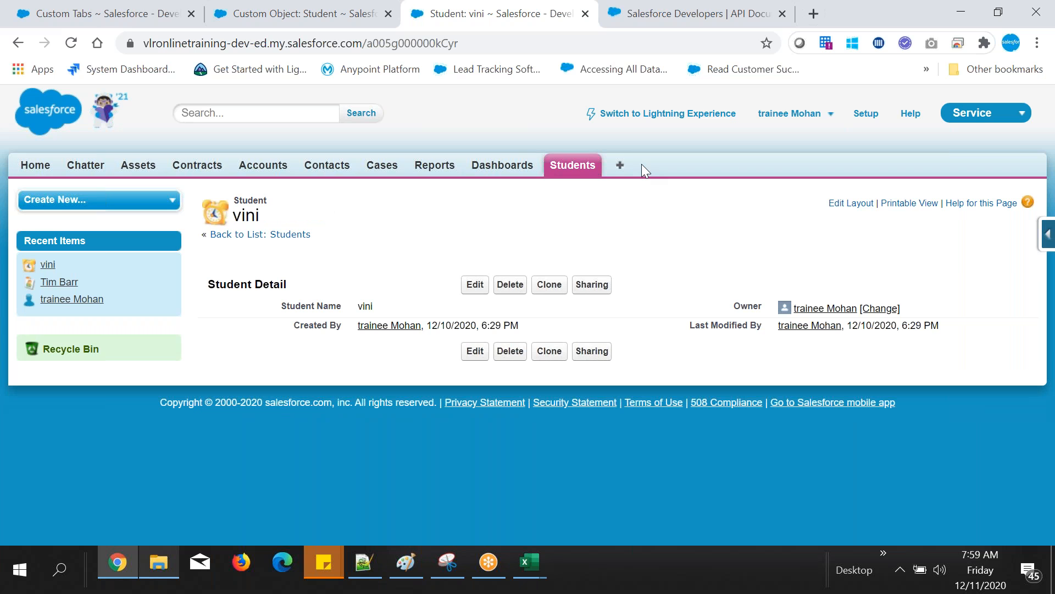
Step: Create a Student record with the second name copied from the Excel sheet, saving it and opening another blank record
key(F5)
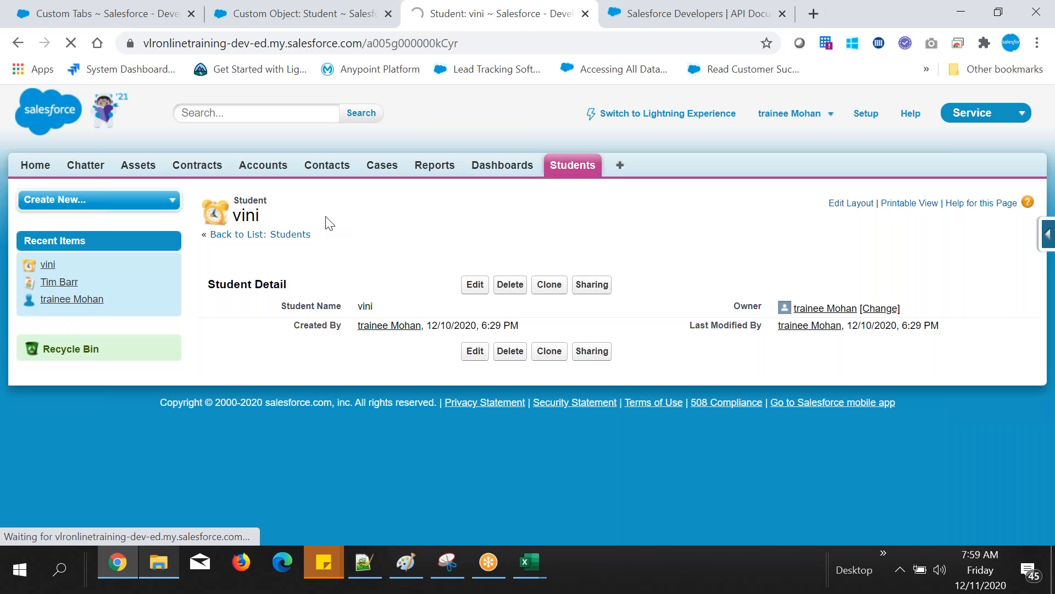
click(471, 288)
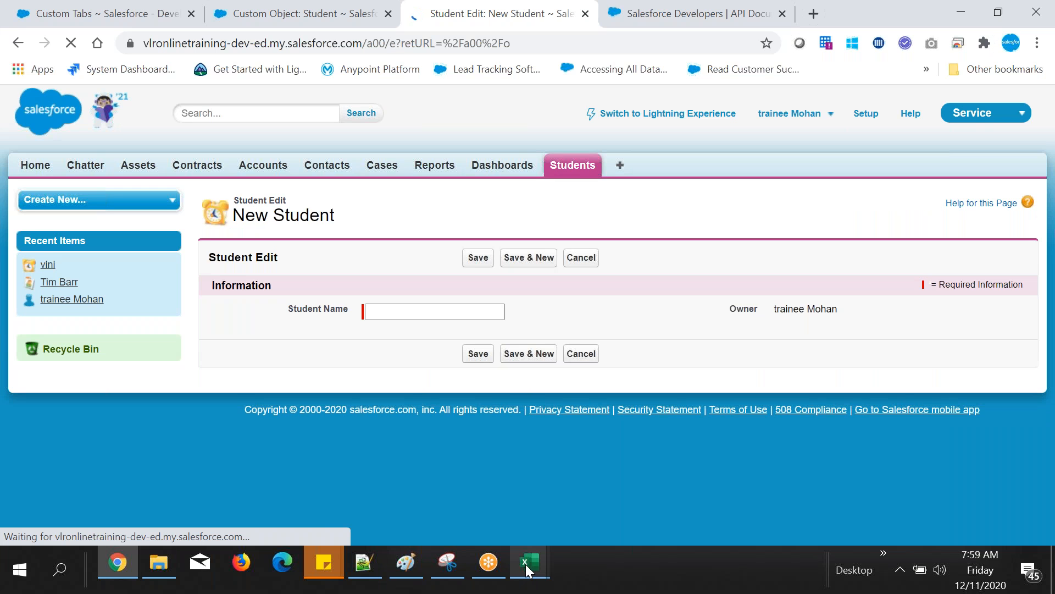
click(525, 564)
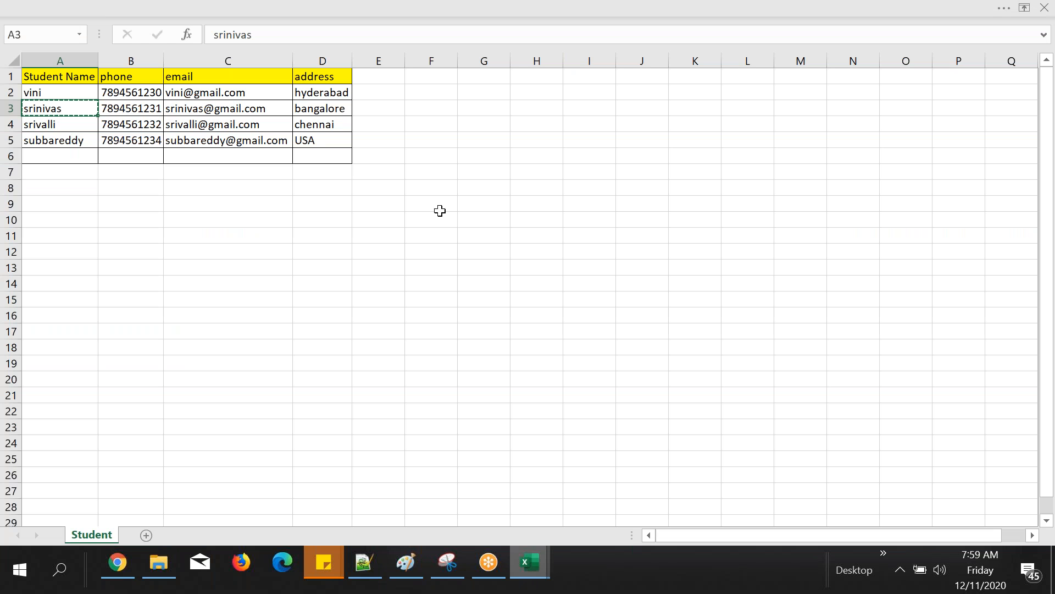
key(alt+Tab)
text(srinivas)
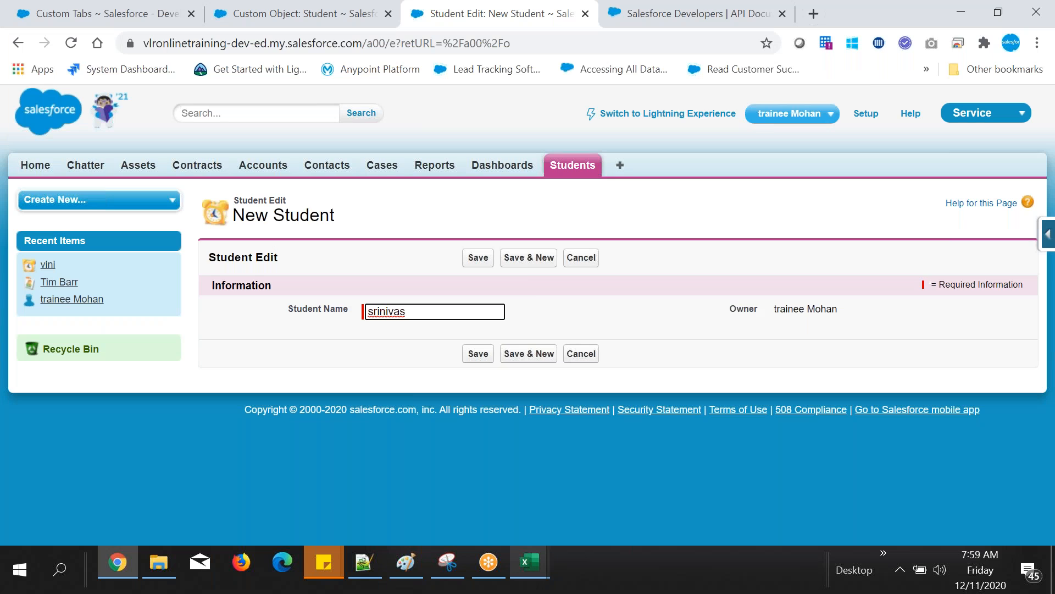
click(532, 265)
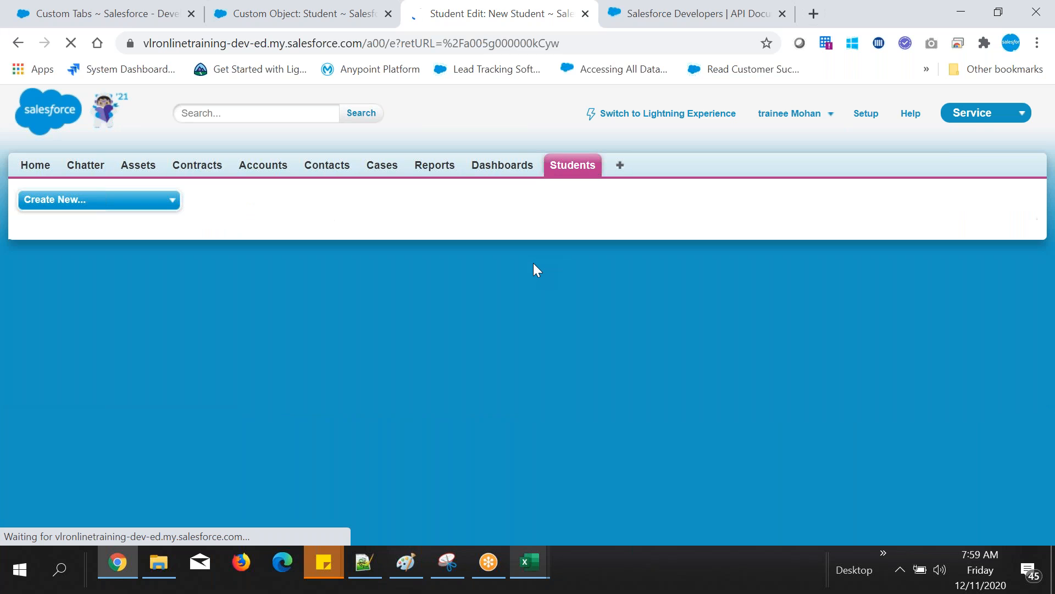
Step: Fill the blank Student record with the third name copied from the Excel sheet, then save and start another record
key(alt+Tab)
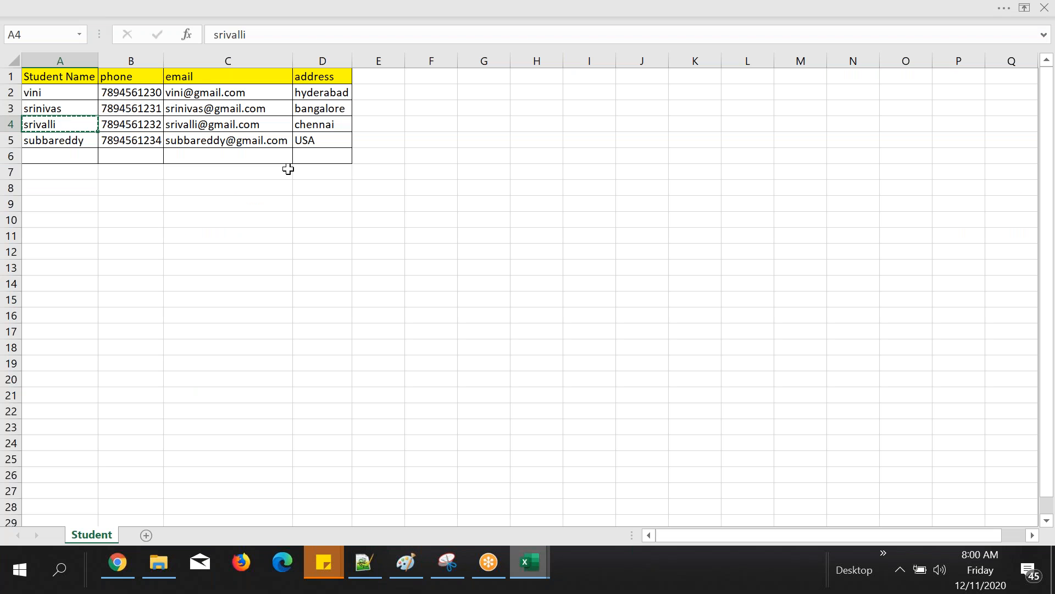
key(alt+Tab)
text(srivalli)
click(532, 257)
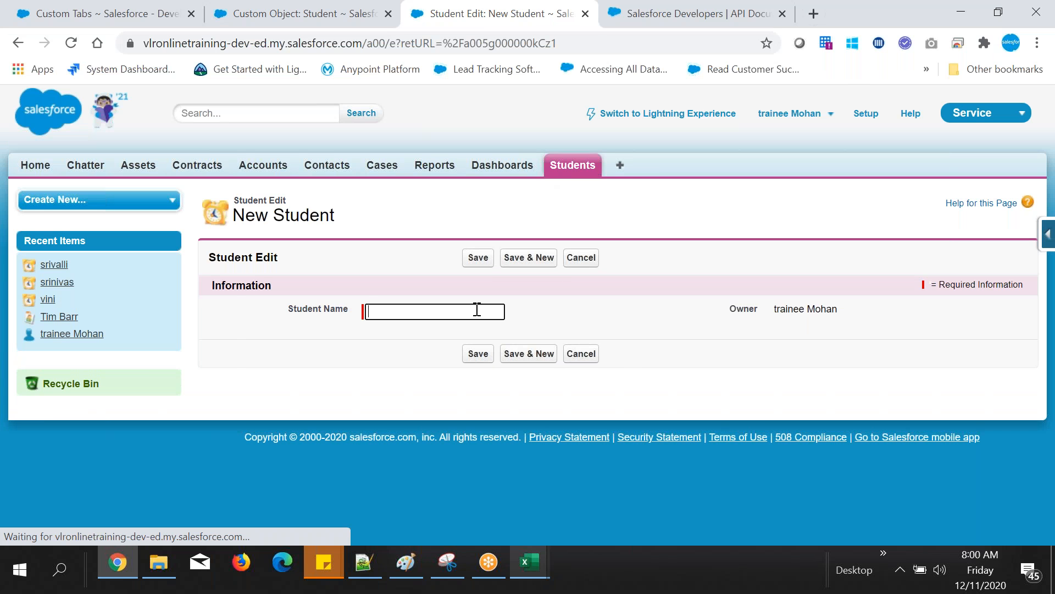
Step: Enter the fourth name copied from the Excel sheet as the Student Name and save the record
key(alt+Tab)
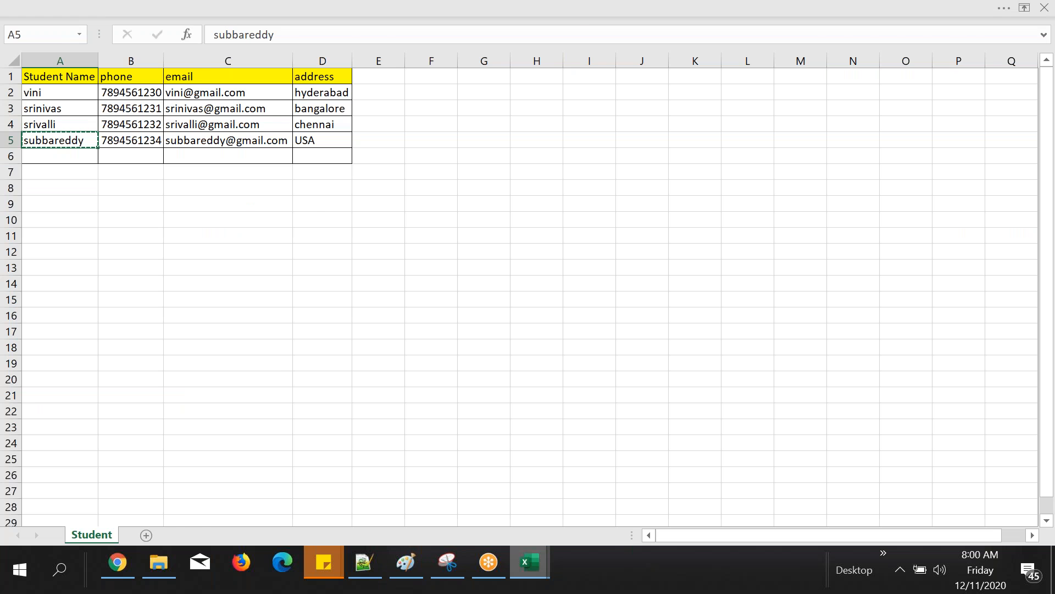
key(alt+Tab)
text(subbareddy)
key(Return)
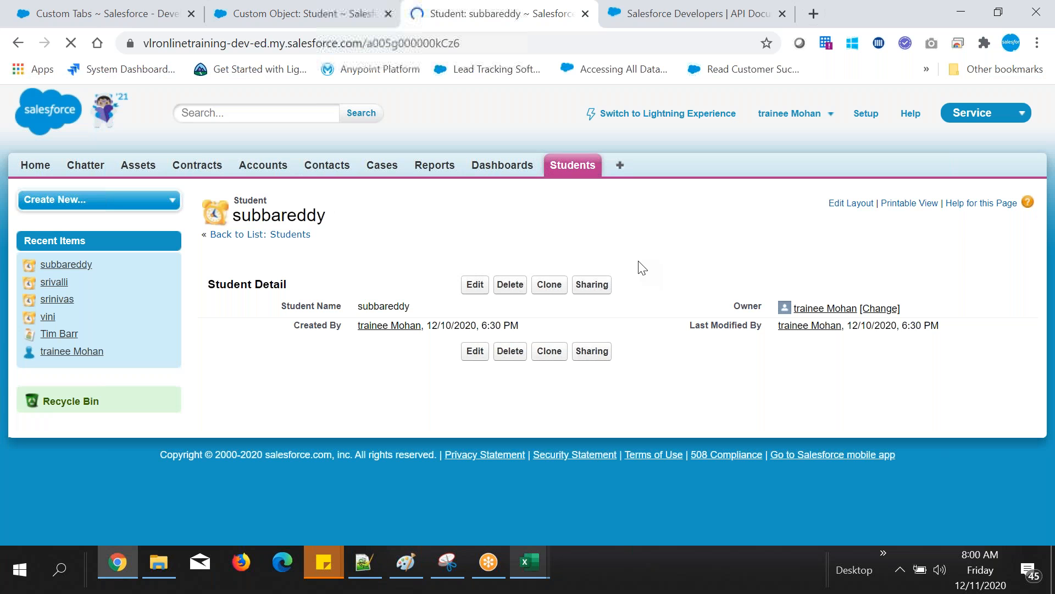
Step: Compare the Students tab's recent records with the Student custom object's setup page
mouse_move(362, 567)
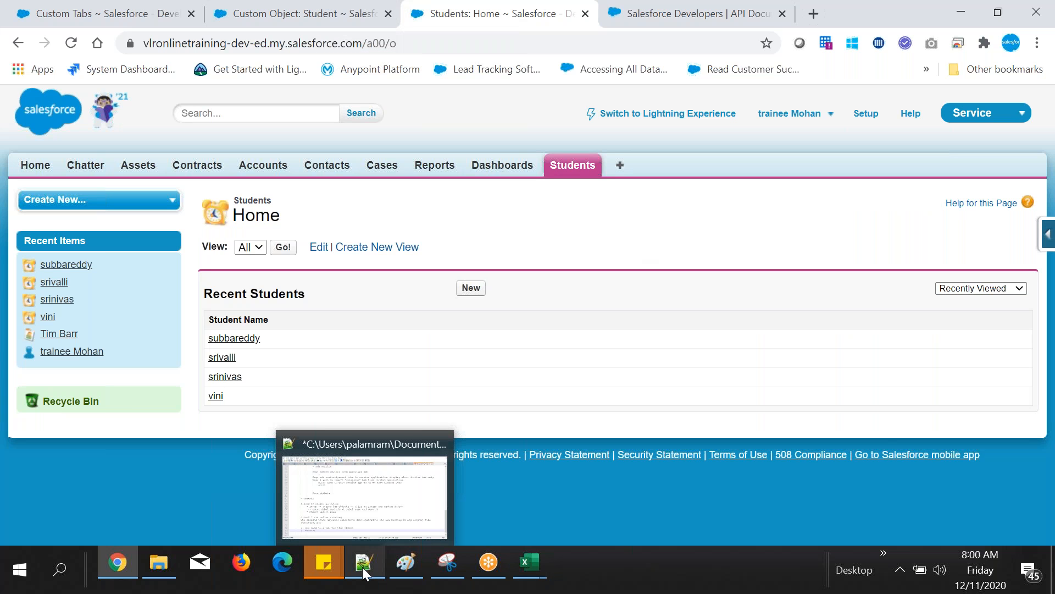
click(362, 566)
key(alt+Tab)
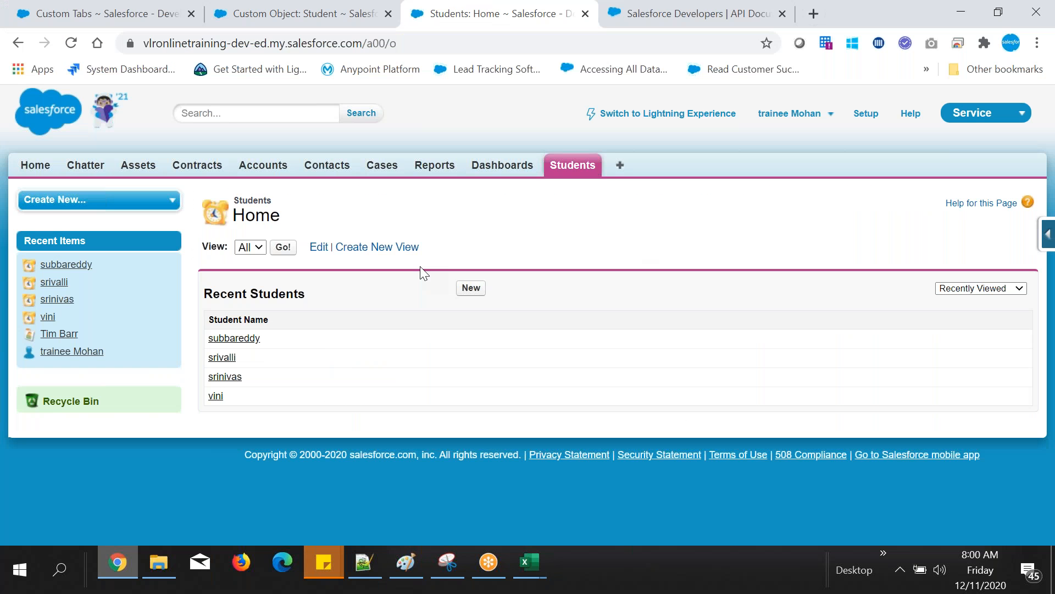
click(323, 7)
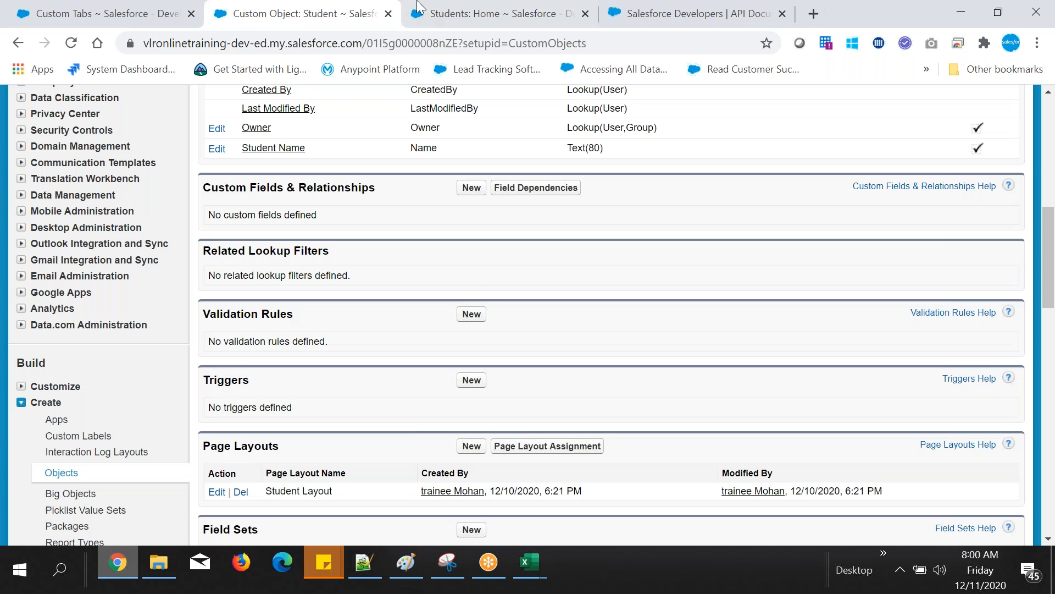
click(418, 8)
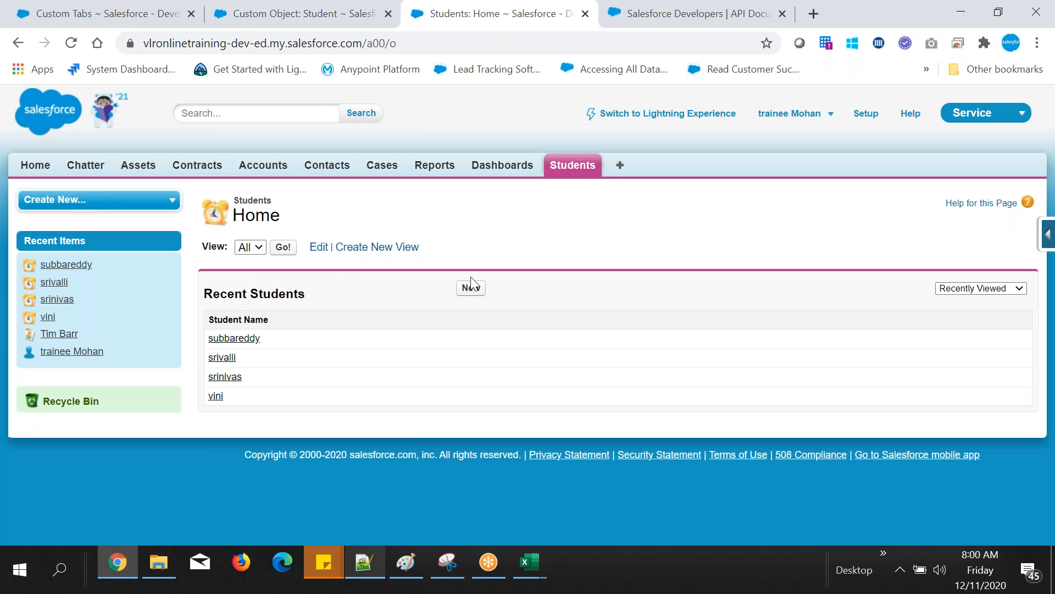
Step: Switch to Notepad++ and add the note "Tab: we can create records by using tabs only" below the Records/data line
click(364, 562)
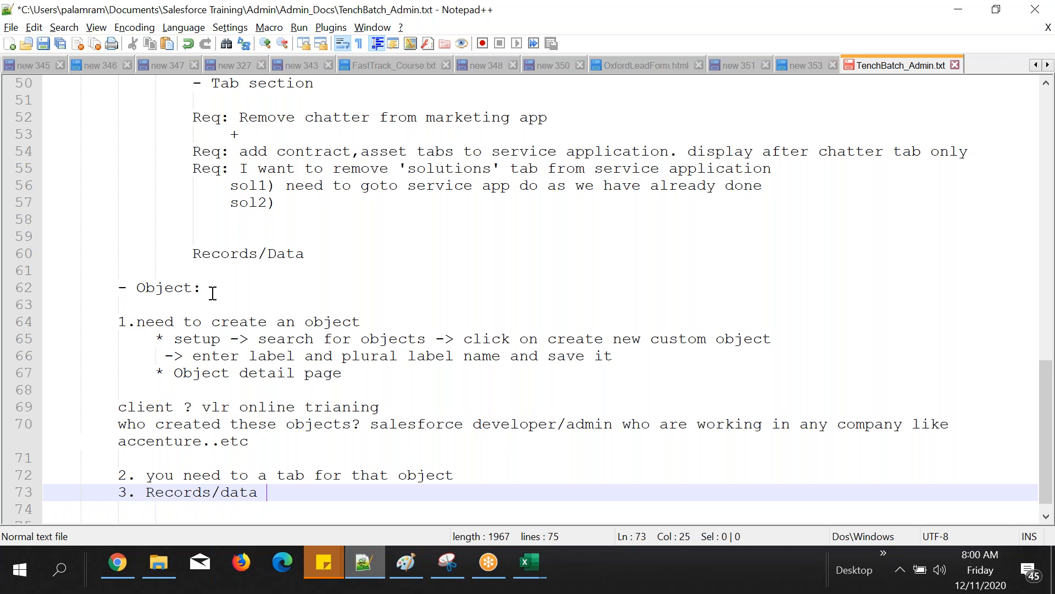
scroll(212, 293, up, 2)
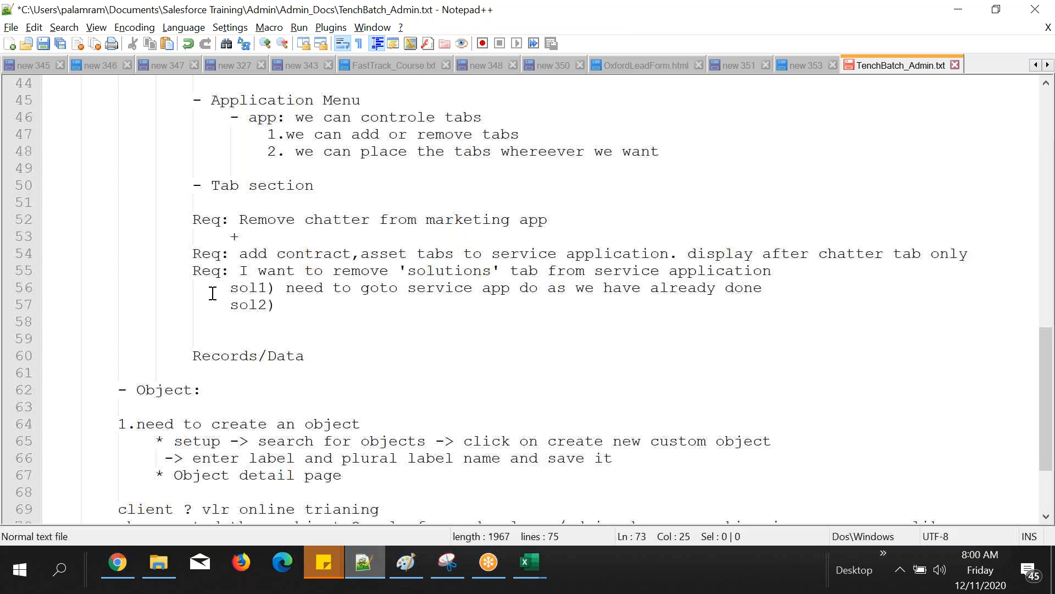
scroll(212, 293, up, 2)
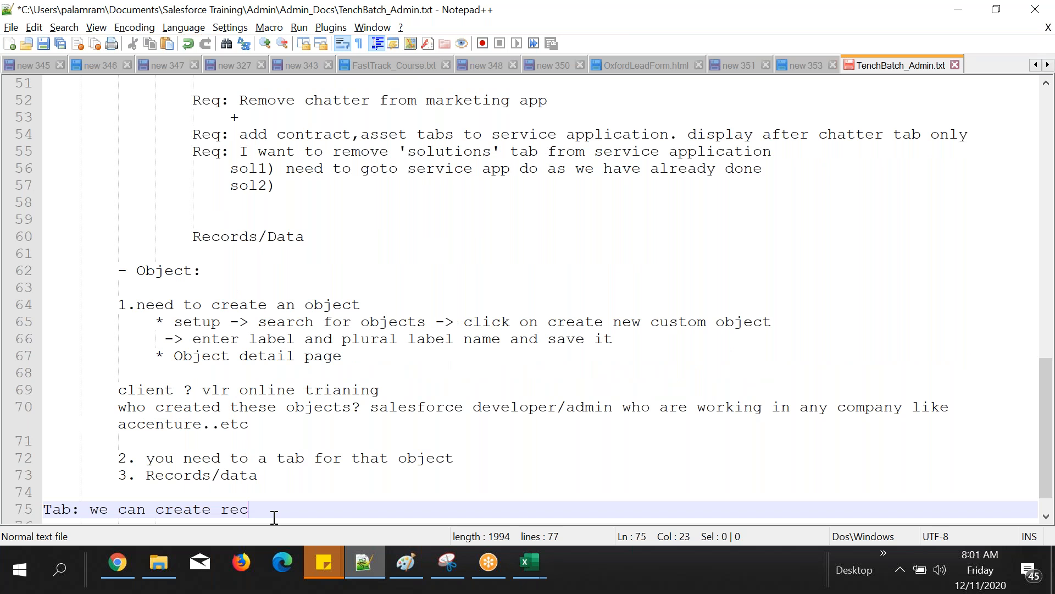
text(ords by using tabs only)
key(Return)
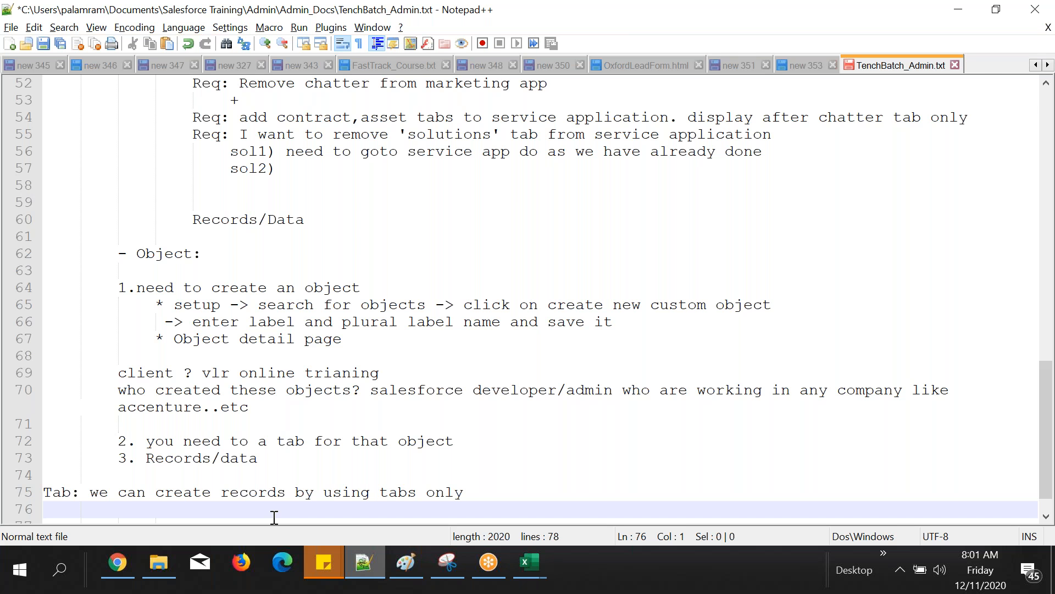
Step: Switch to Chrome and examine the Student custom object's definition details, including its API name, alongside the Students tab
click(118, 563)
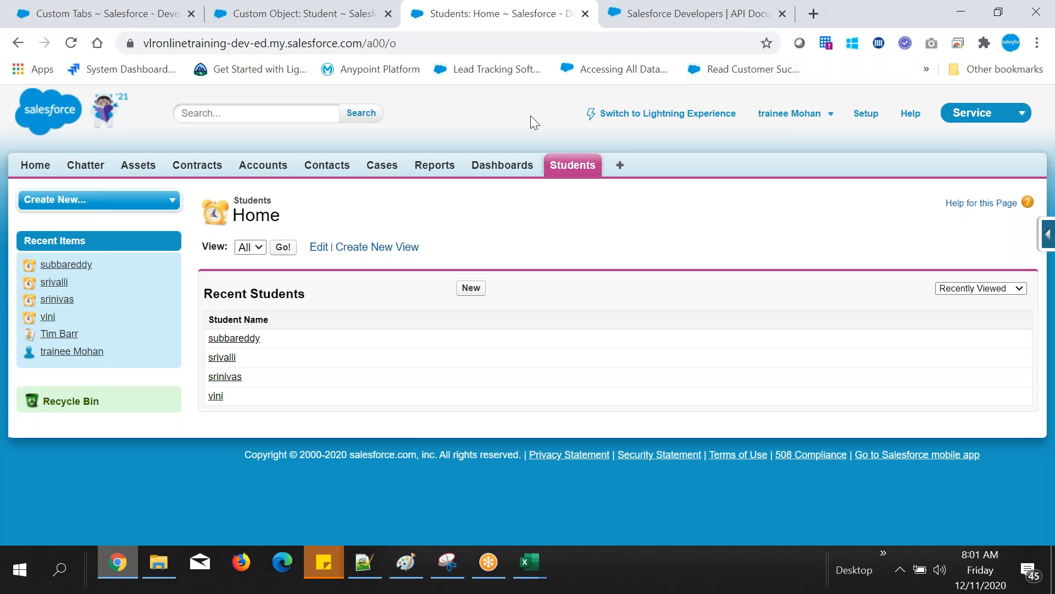
click(332, 17)
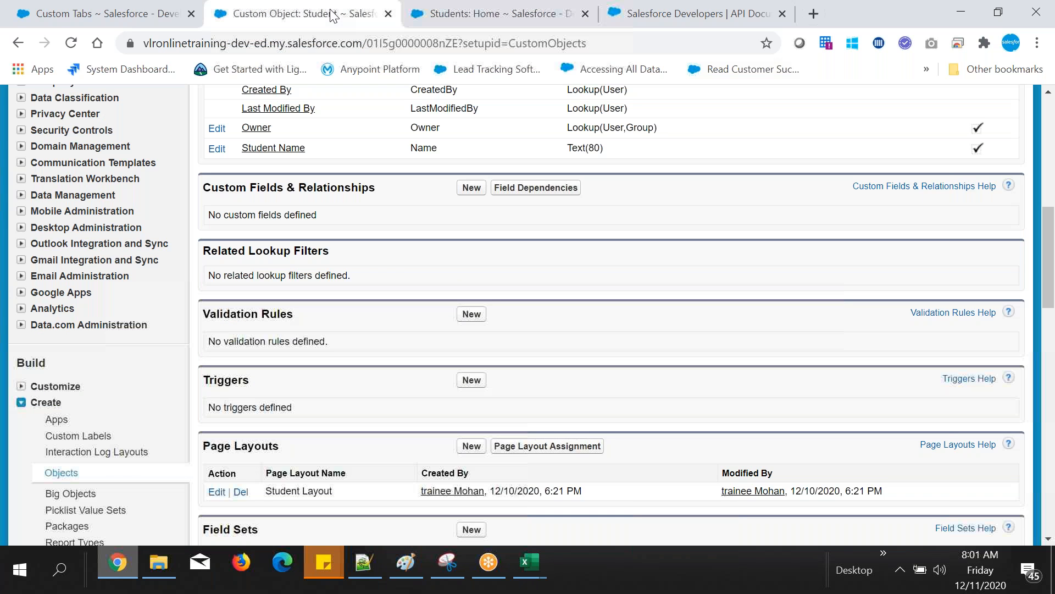
click(491, 11)
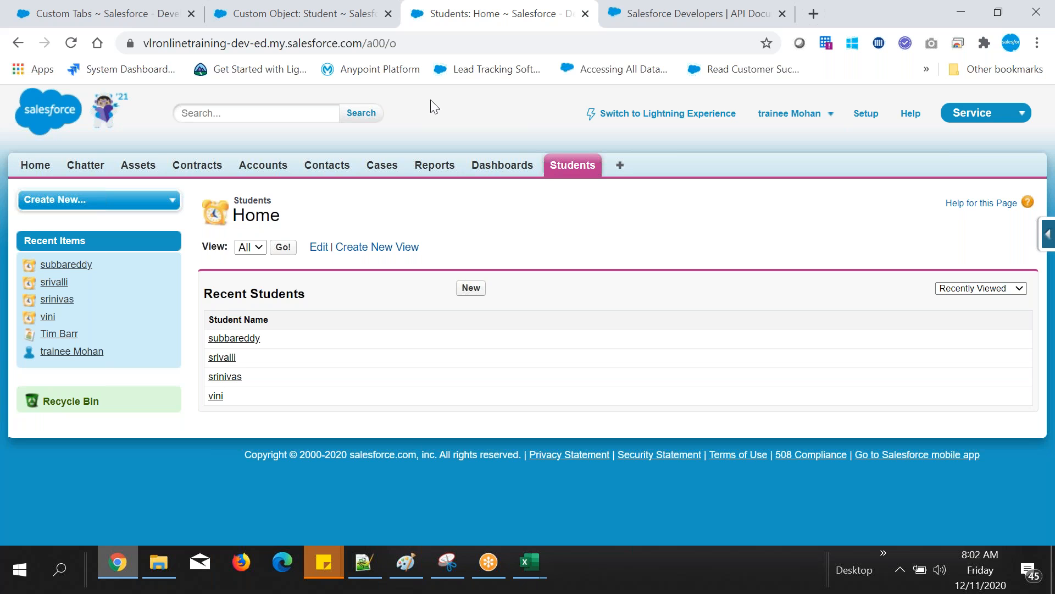
key(ctrl+shift+Tab)
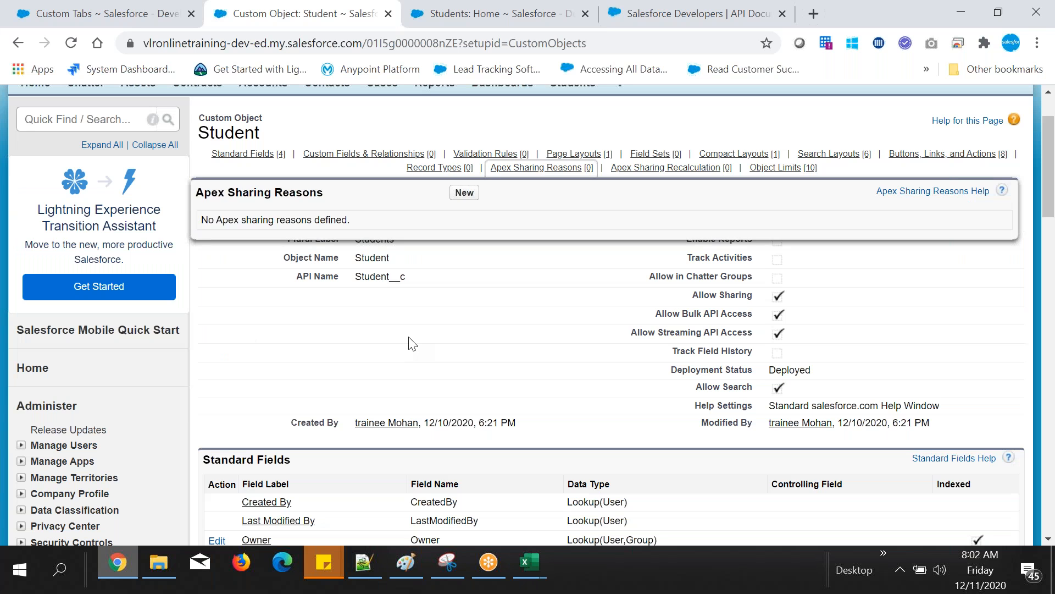
scroll(413, 343, up, 1)
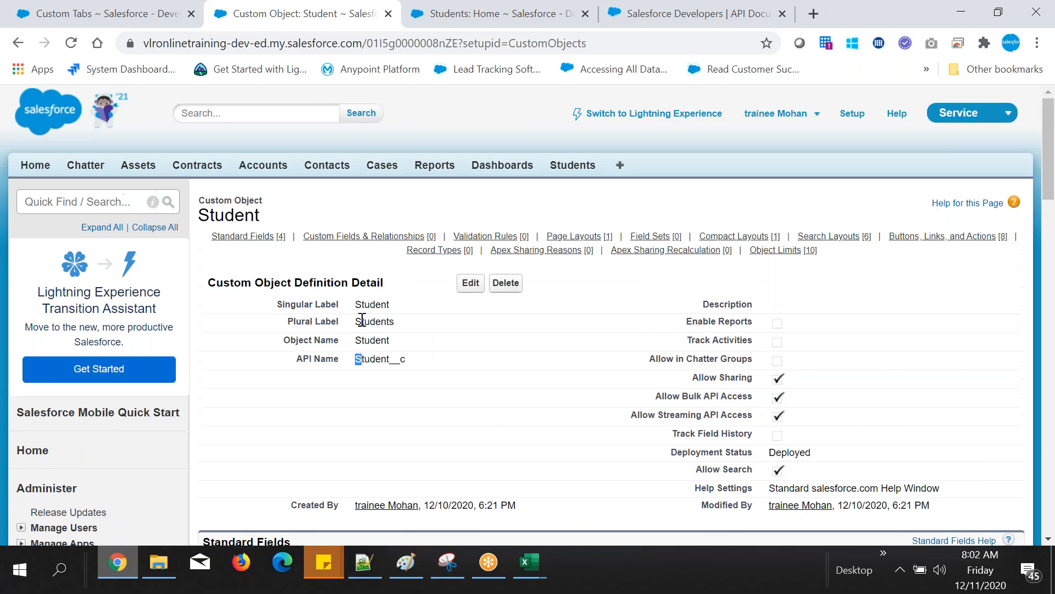
key(ctrl+Tab)
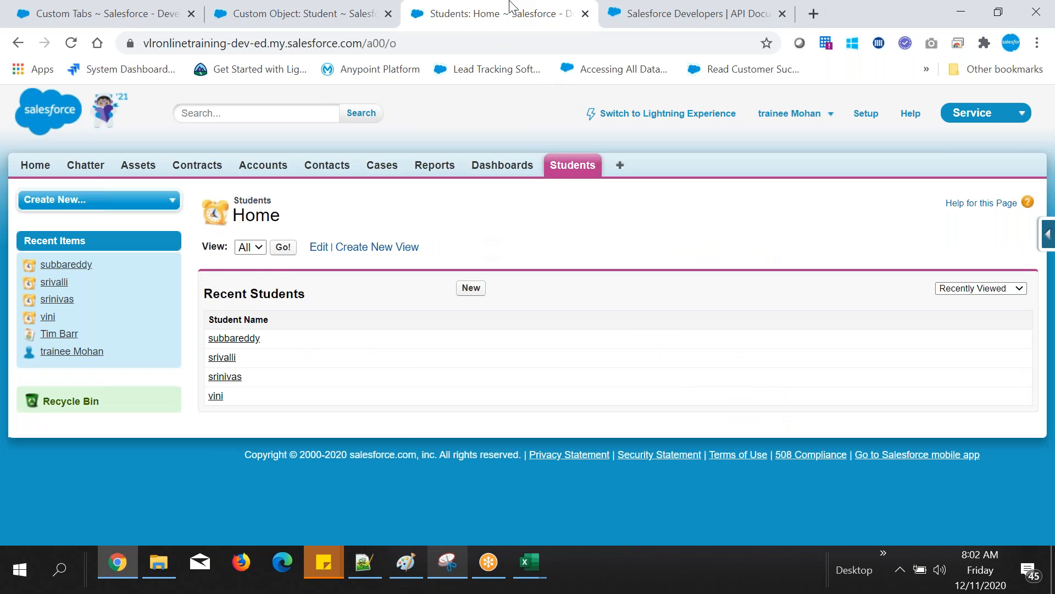
click(355, 8)
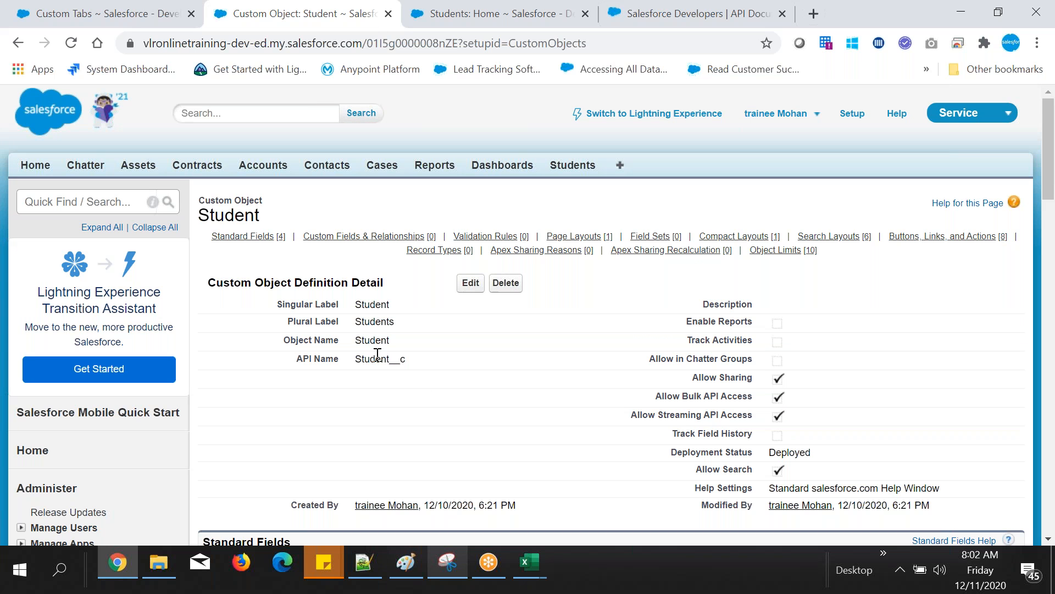
drag(365, 359, 477, 366)
click(481, 366)
click(503, 11)
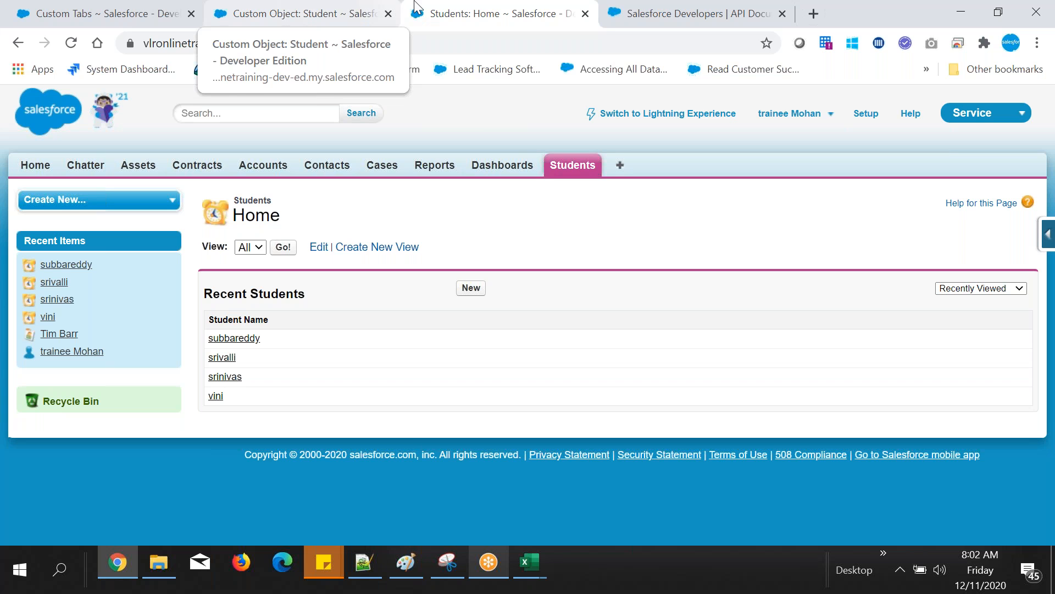
Step: Review the Student object's setup page against the record list on the Students home page
click(328, 7)
click(484, 12)
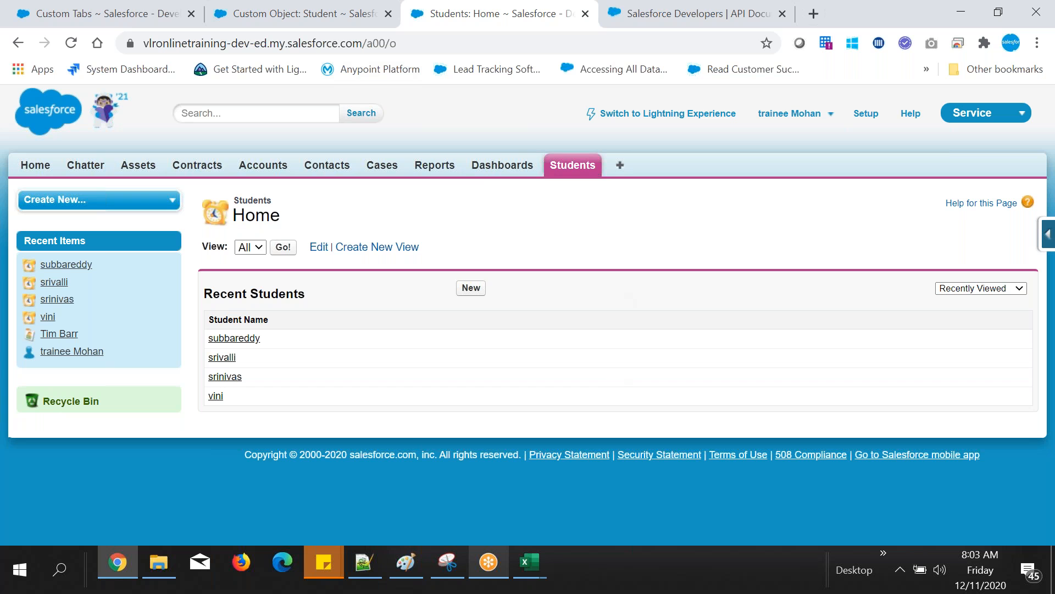
click(375, 10)
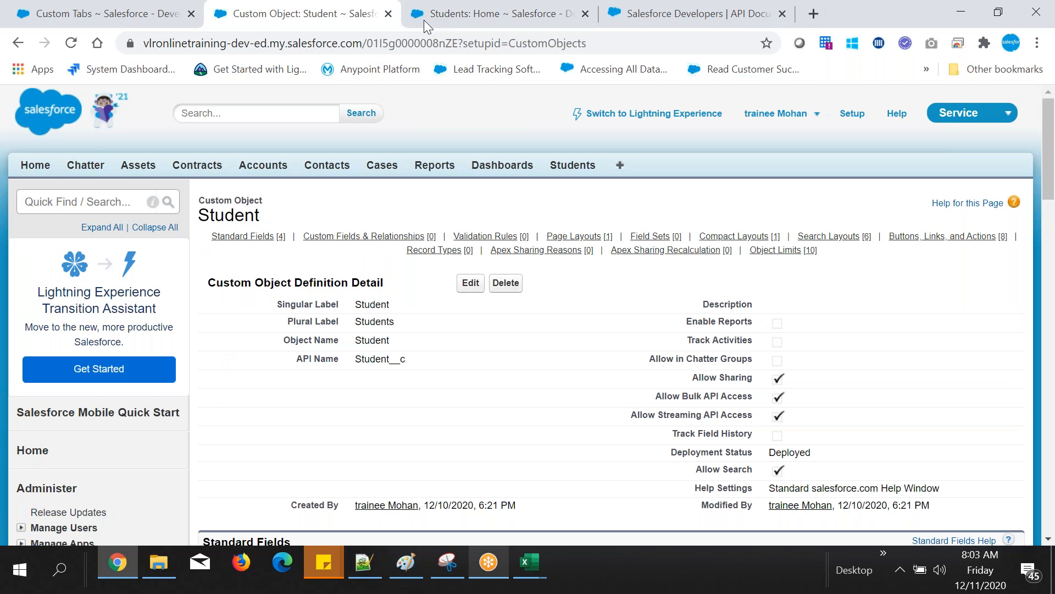
click(456, 17)
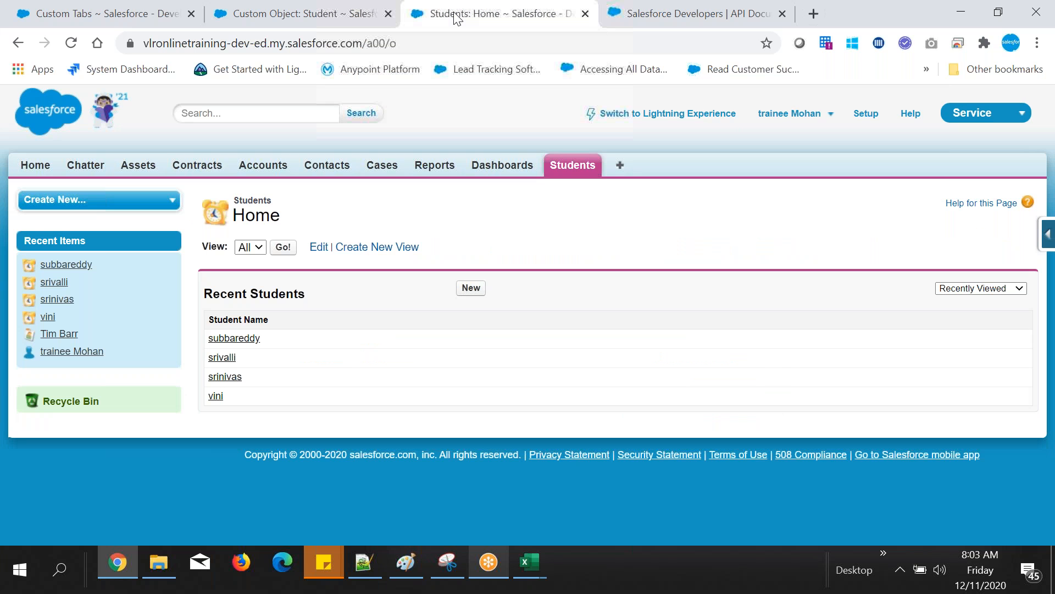
click(309, 6)
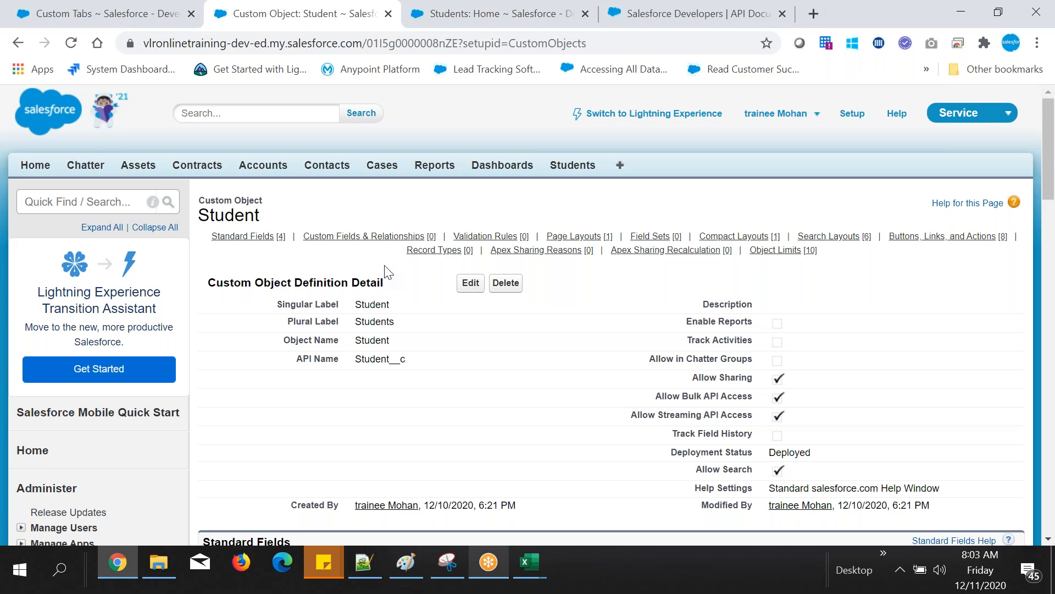
click(467, 9)
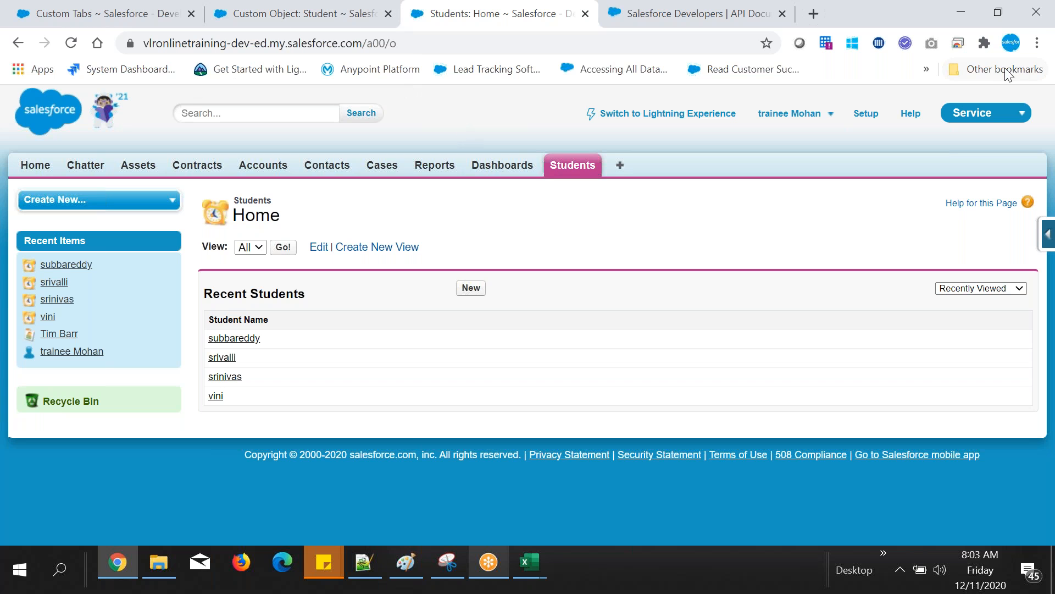
click(1038, 21)
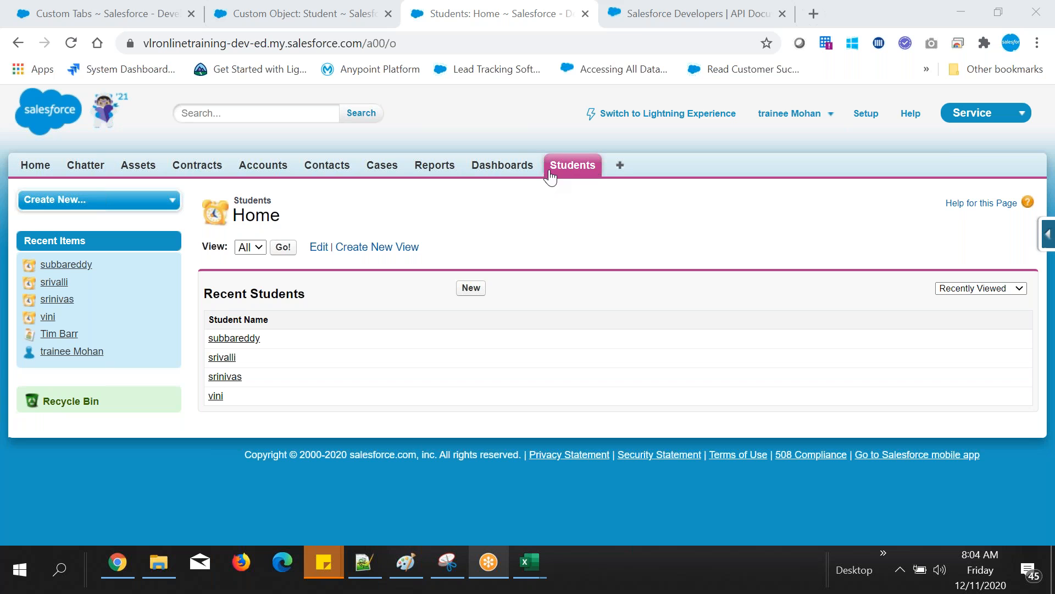
Step: Inspect the Student object's Record Types section and the Student Name column of the recent students list
click(271, 12)
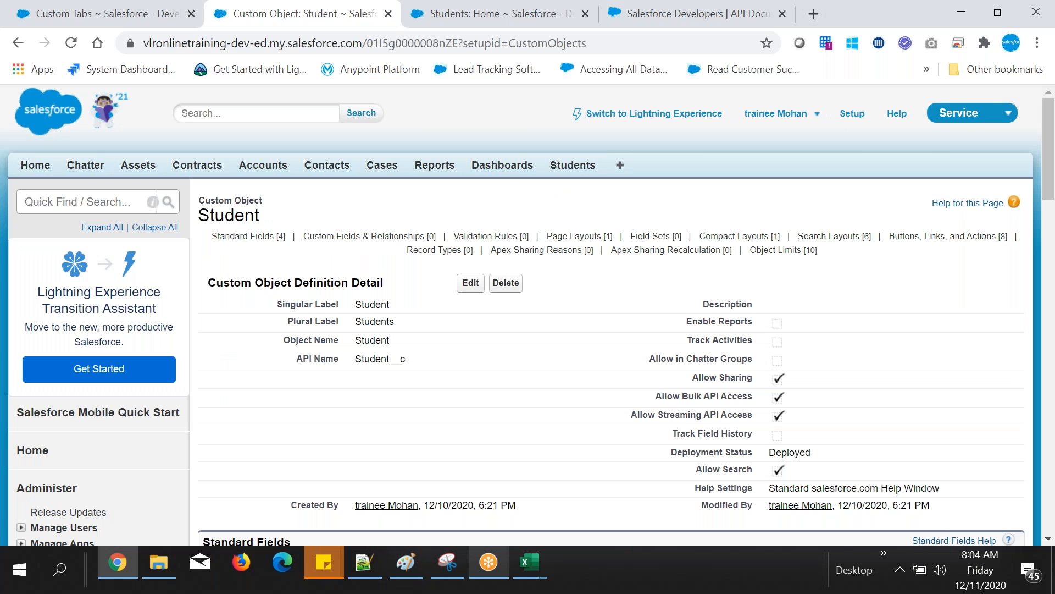
mouse_move(434, 250)
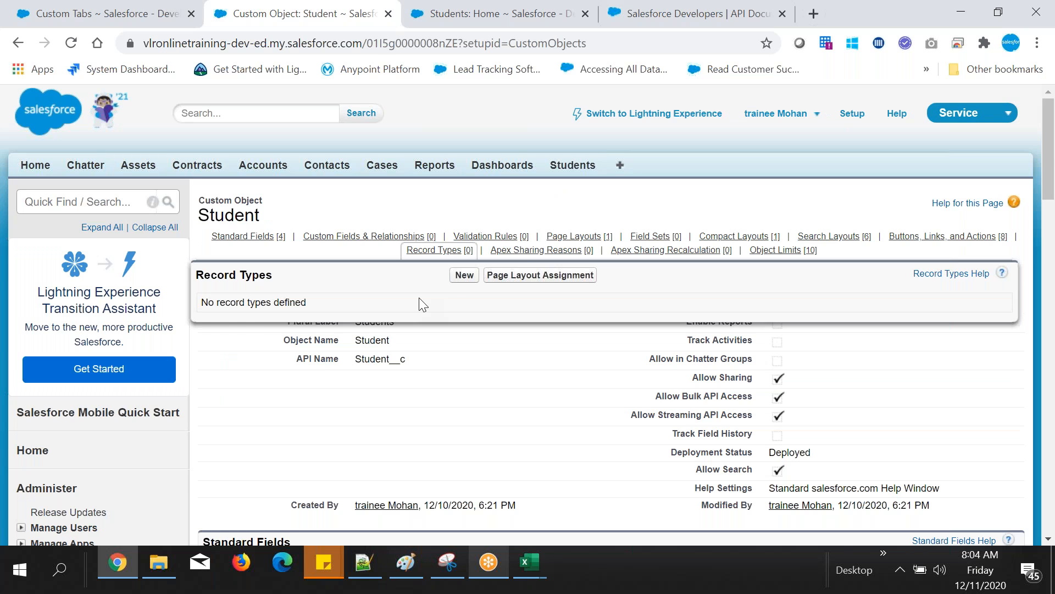
key(ctrl+Tab)
drag(219, 338, 224, 320)
click(638, 230)
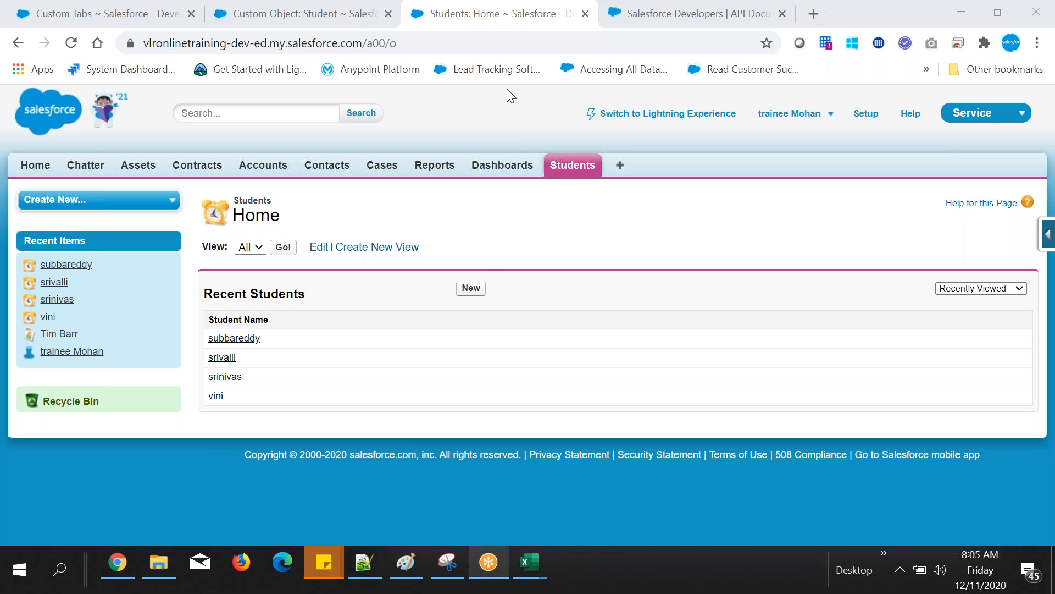
Step: Check the Object section of the Notepad++ notes, then return to the Students home page in Chrome
click(363, 562)
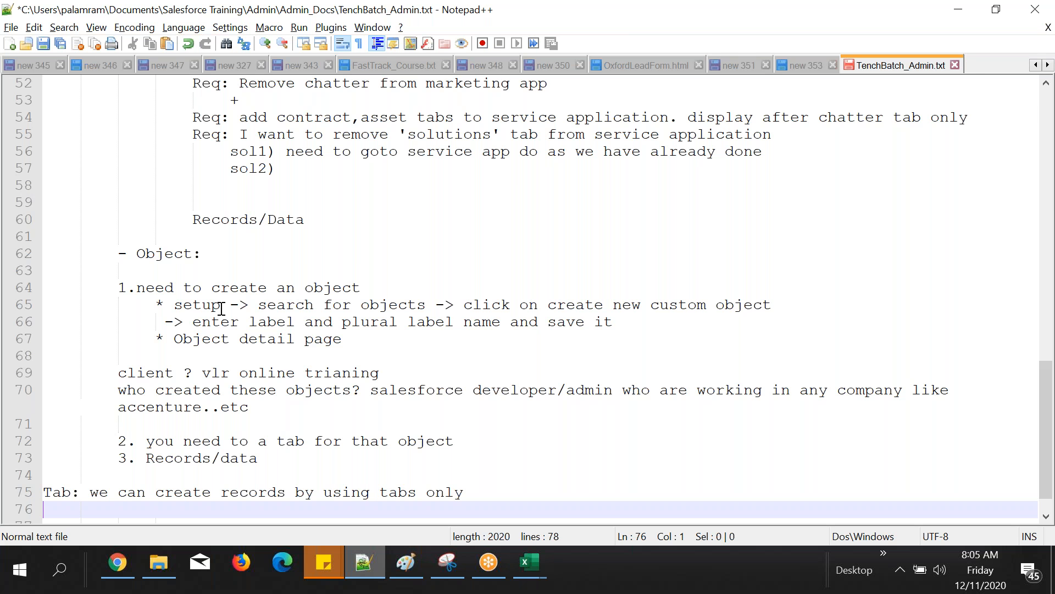
double_click(167, 254)
click(118, 562)
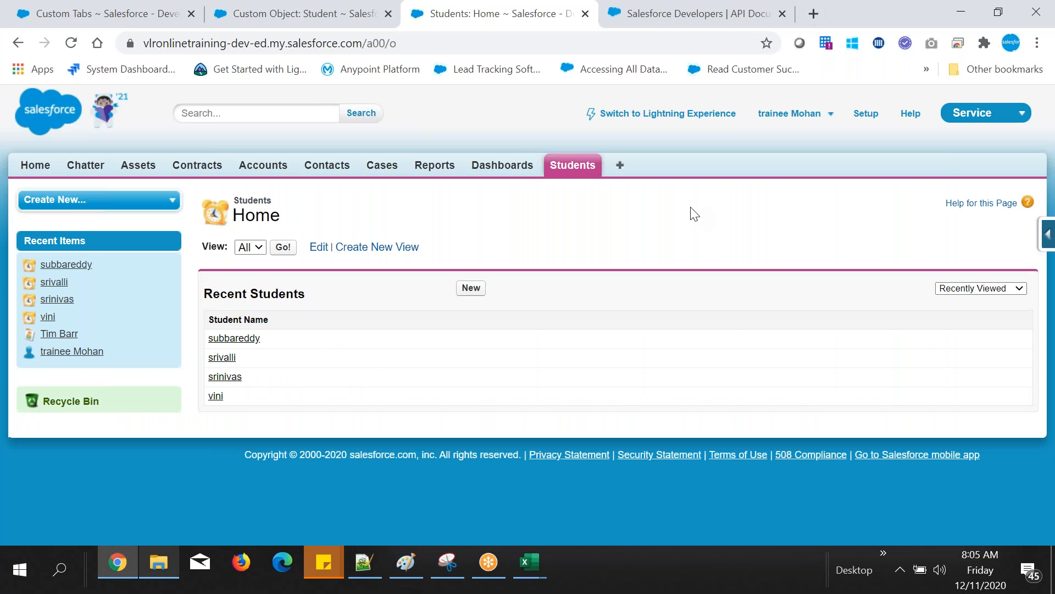